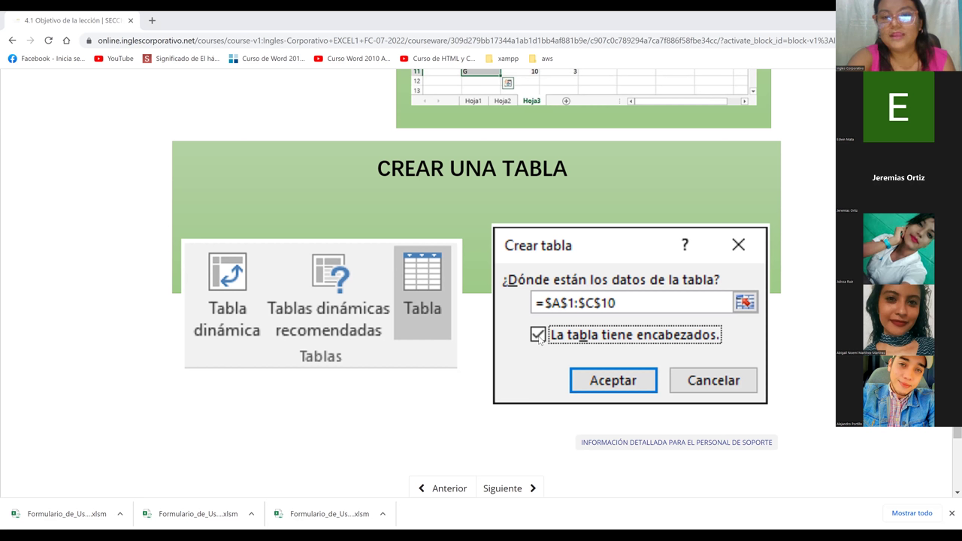
Review the CREAR UNA TABLA section, and open the next lesson, 4.2 - Tablas básicas, with its video playing full screen
{"action": "scroll", "coordinate": [538, 338], "scroll_direction": "up", "scroll_amount": 3}
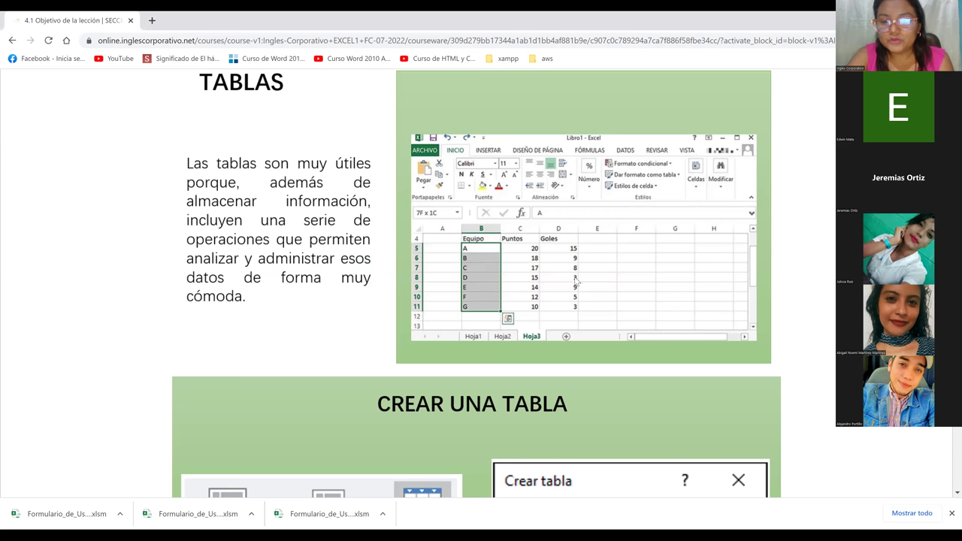
{"action": "scroll", "coordinate": [576, 281], "scroll_direction": "down", "scroll_amount": 1}
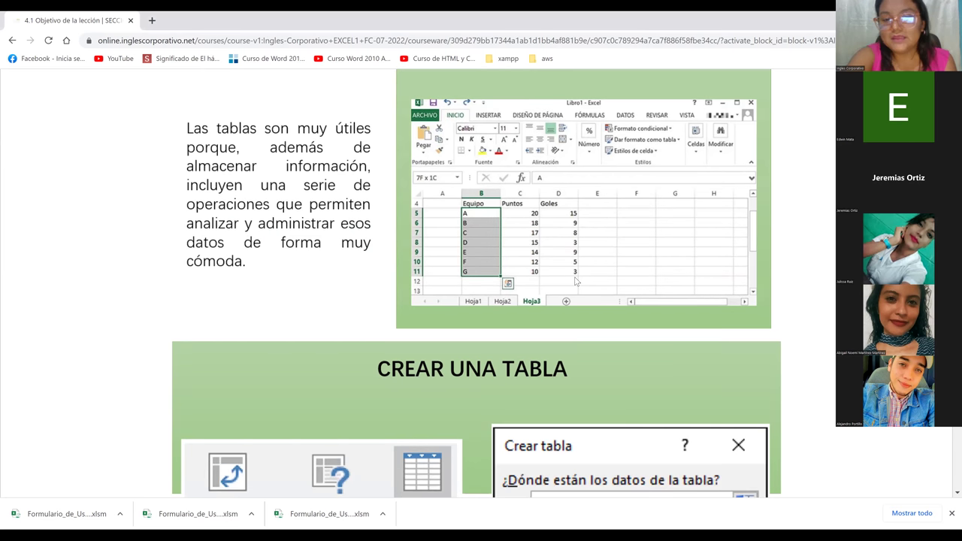
{"action": "scroll", "coordinate": [576, 281], "scroll_direction": "down", "scroll_amount": 1}
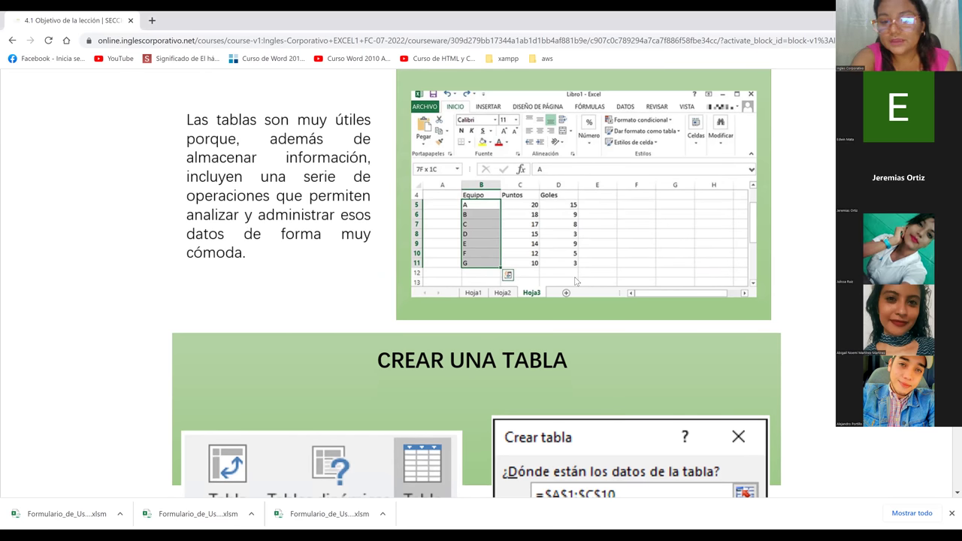
{"action": "scroll", "coordinate": [575, 281], "scroll_direction": "down", "scroll_amount": 3}
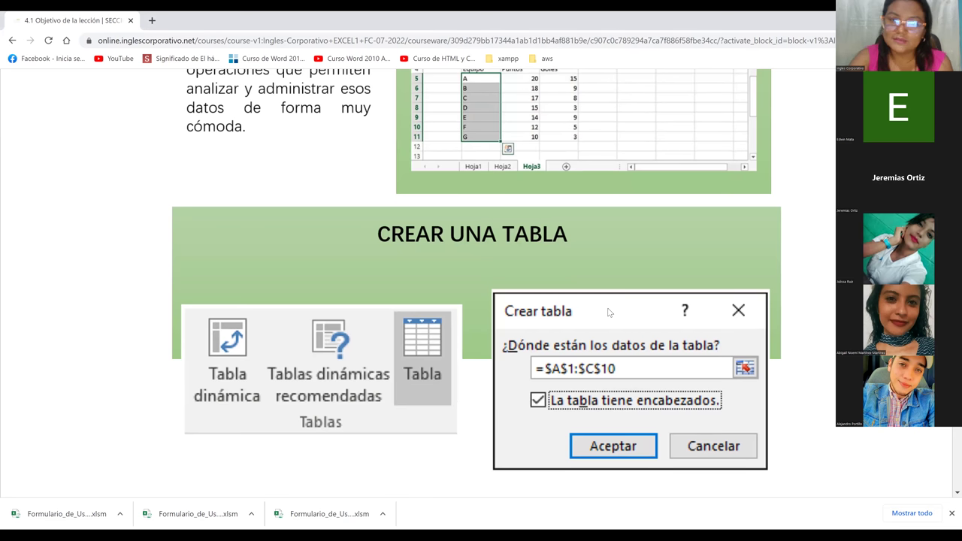
{"action": "scroll", "coordinate": [609, 311], "scroll_direction": "up", "scroll_amount": 1}
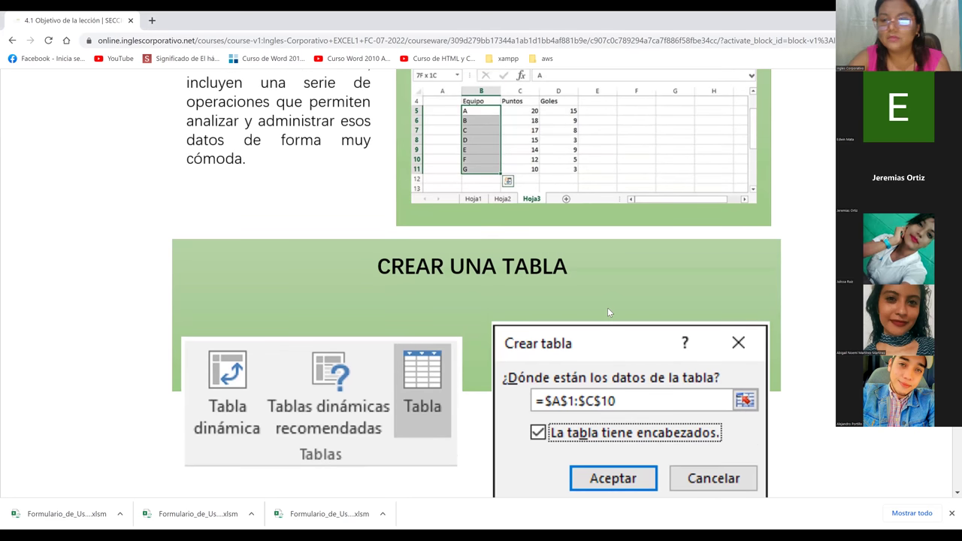
{"action": "scroll", "coordinate": [609, 312], "scroll_direction": "down", "scroll_amount": 3}
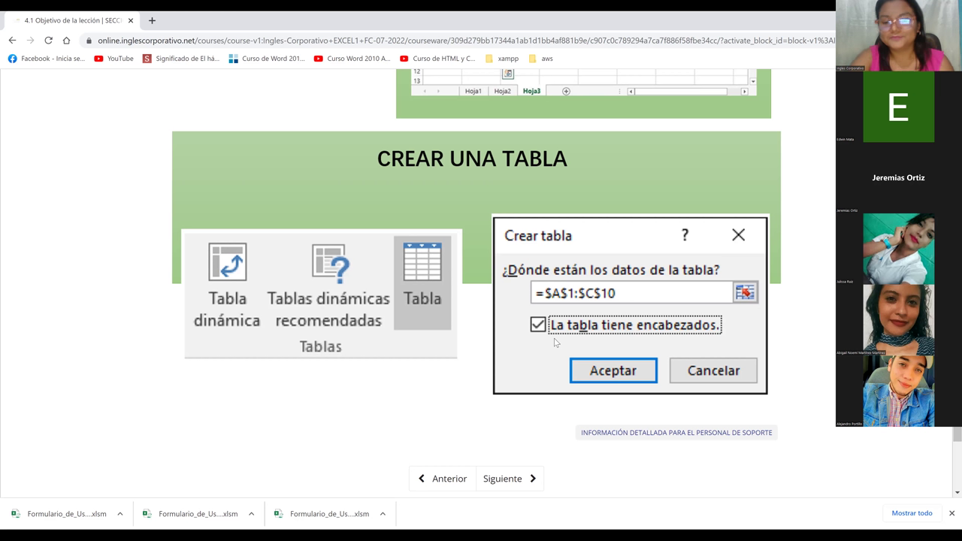
{"action": "left_click", "coordinate": [509, 486]}
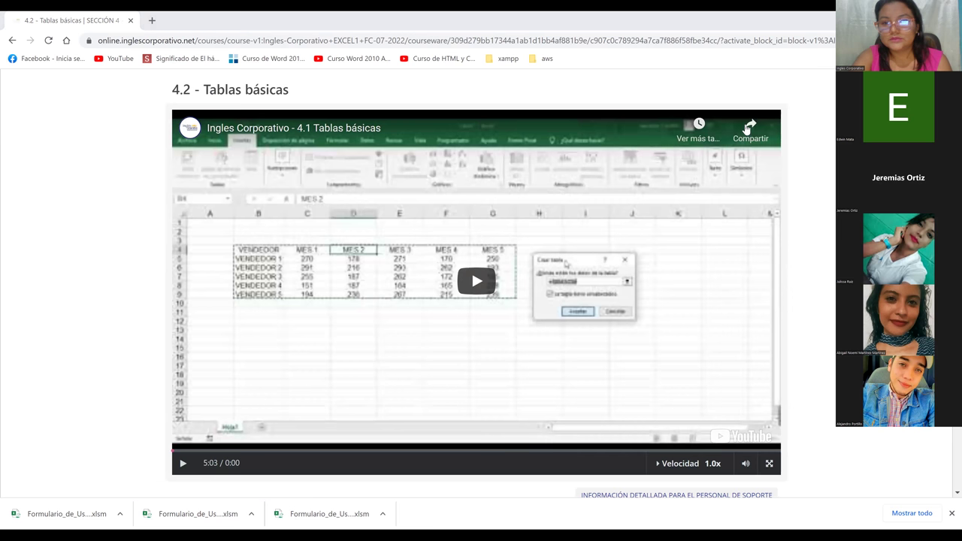
{"action": "double_click", "coordinate": [503, 252]}
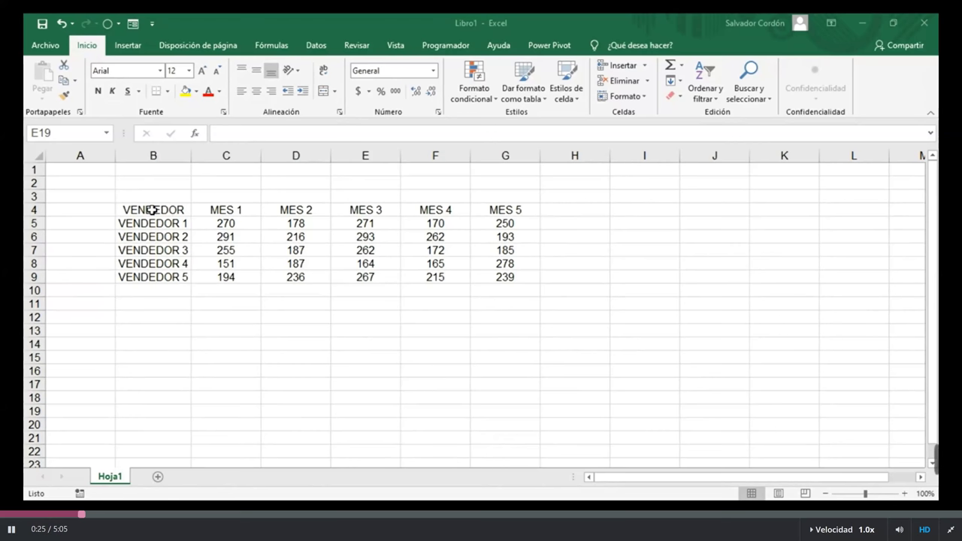
Highlight the header row B4:G4 and the VENDEDOR column B4:B9 to examine the layout of the sales data
{"action": "left_click_drag", "start_coordinate": [153, 210], "coordinate": [488, 215]}
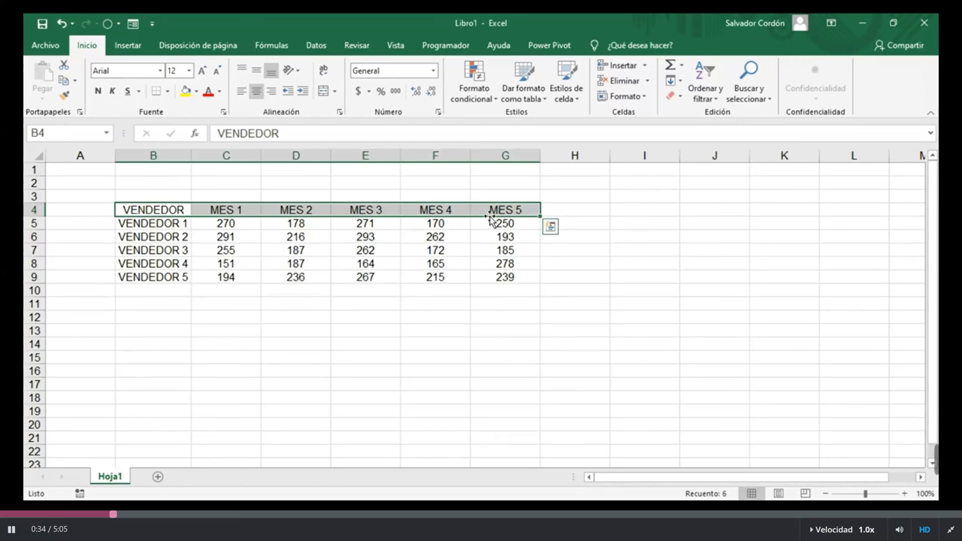
{"action": "left_click_drag", "start_coordinate": [178, 208], "coordinate": [179, 278]}
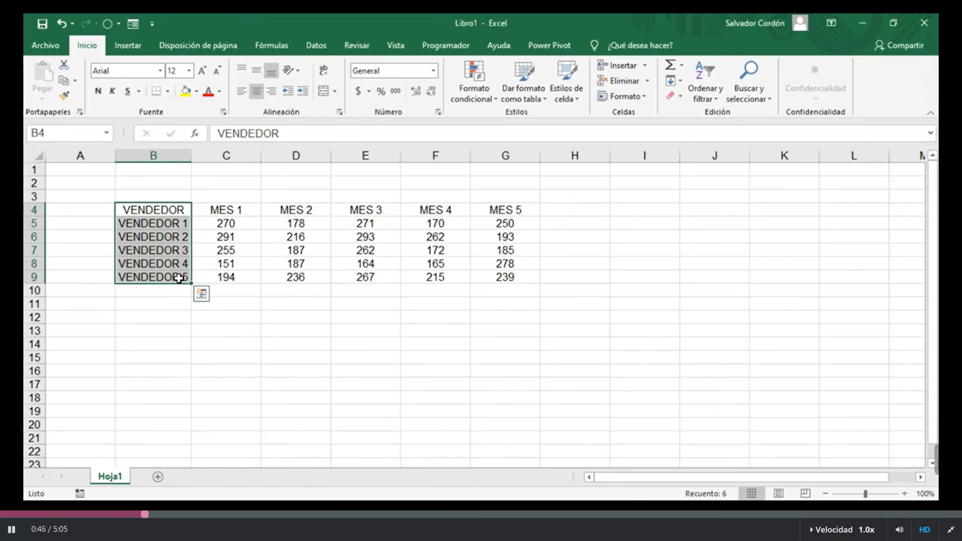
{"action": "left_click", "coordinate": [311, 240]}
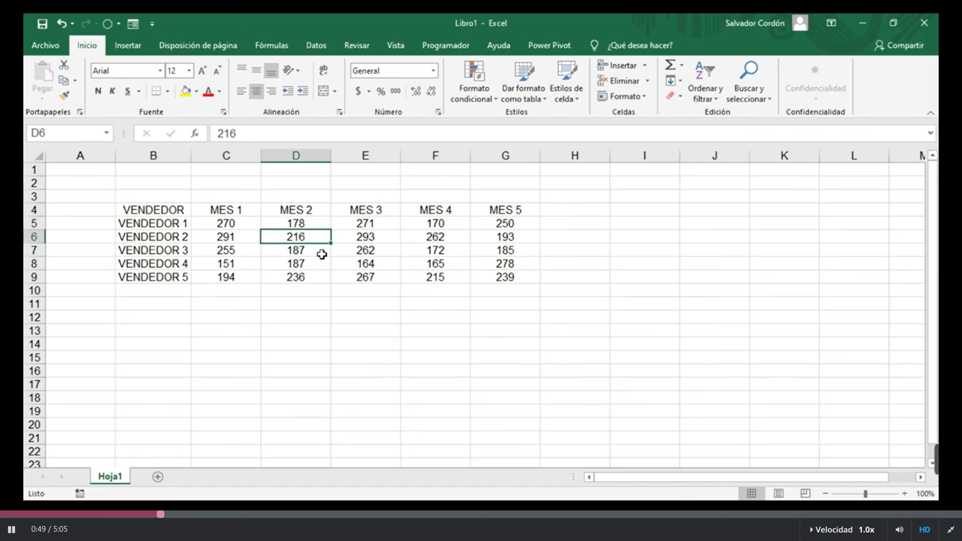
{"action": "left_click_drag", "start_coordinate": [153, 209], "coordinate": [179, 276]}
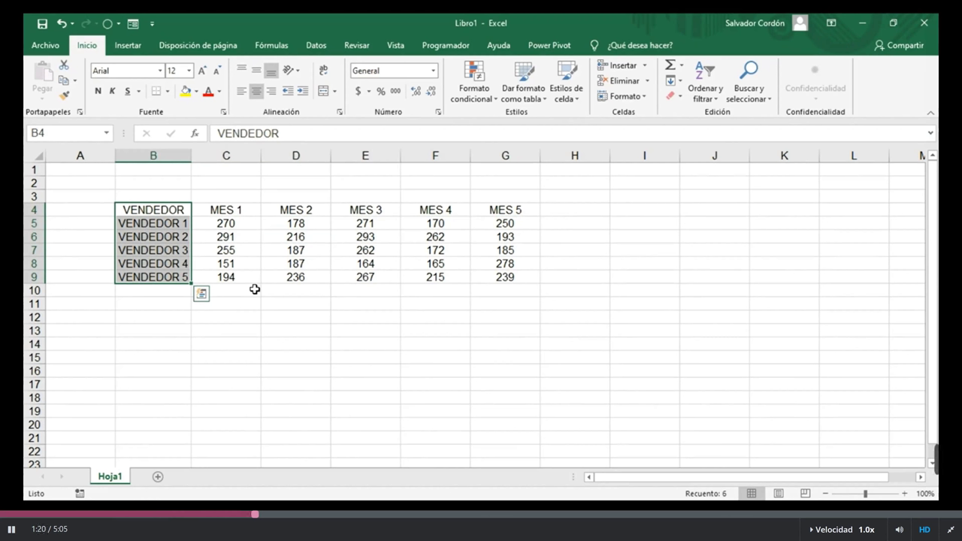
{"action": "left_click", "coordinate": [308, 239]}
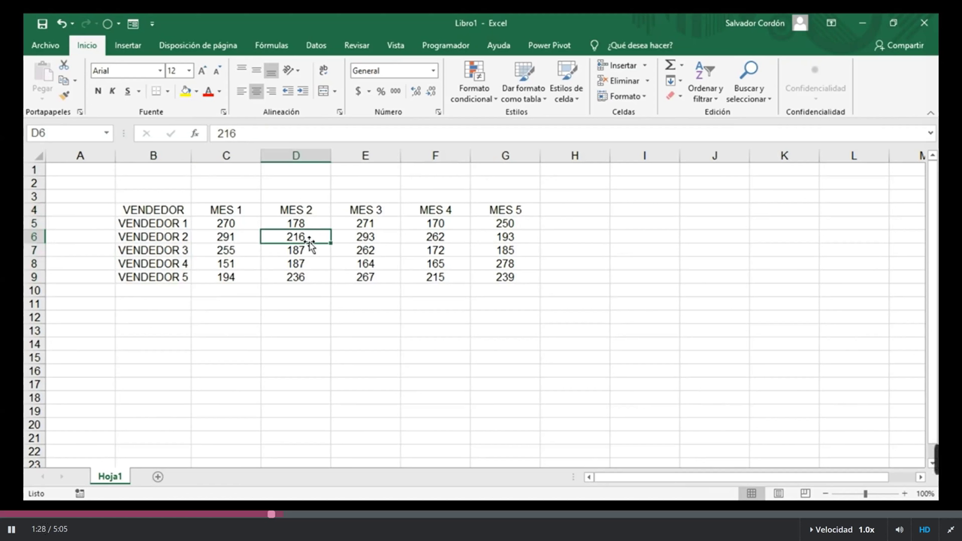
Highlight the whole sales data range B4:G9, including its headers, to examine its extent
{"action": "left_click", "coordinate": [170, 208]}
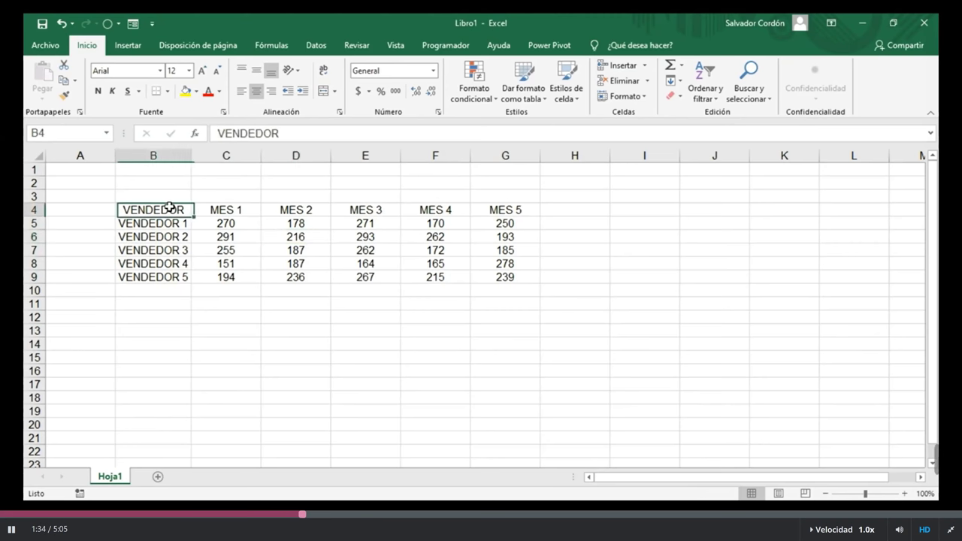
{"action": "left_click_drag", "start_coordinate": [171, 208], "coordinate": [492, 277]}
{"action": "left_click", "coordinate": [297, 250]}
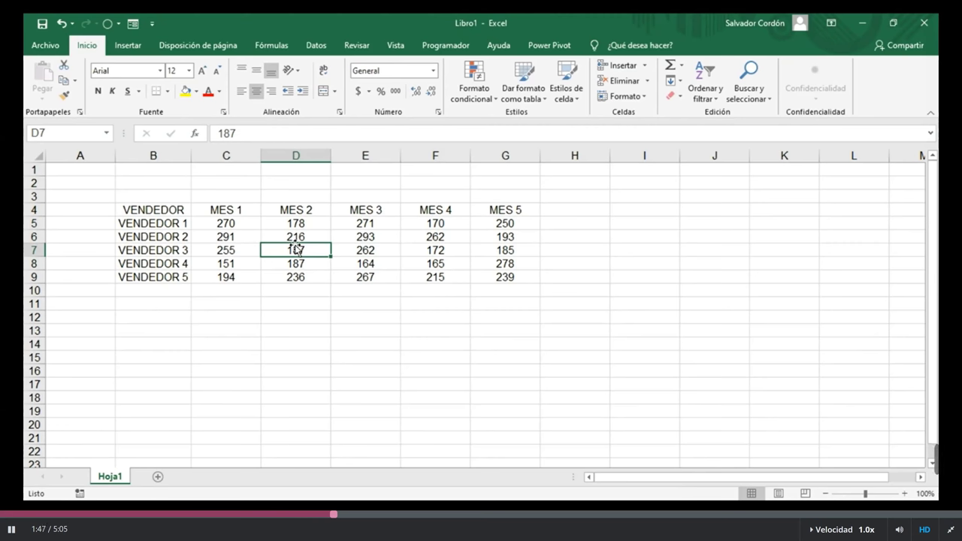
{"action": "key", "text": "Up"}
{"action": "left_click", "coordinate": [218, 239]}
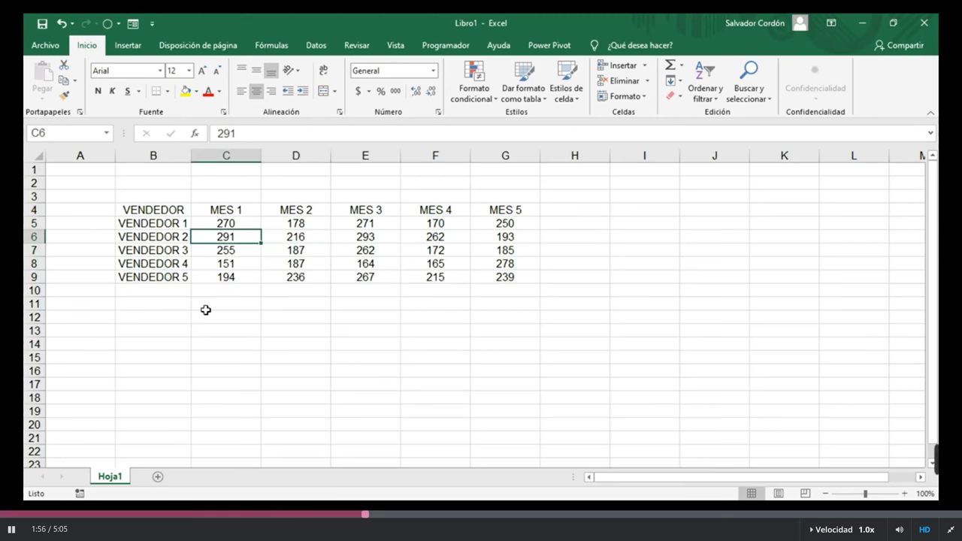
{"action": "left_click_drag", "start_coordinate": [158, 211], "coordinate": [233, 224]}
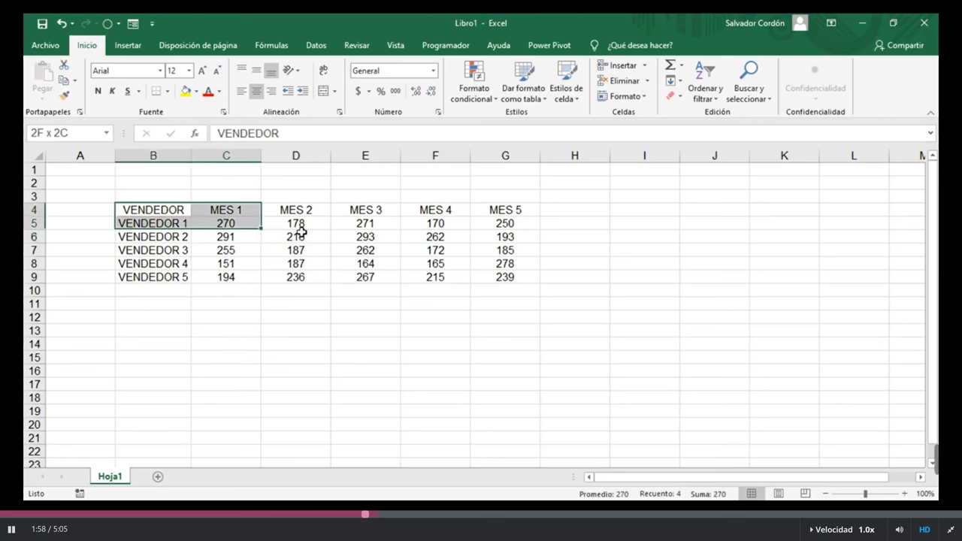
{"action": "left_click_drag", "start_coordinate": [301, 232], "coordinate": [506, 286]}
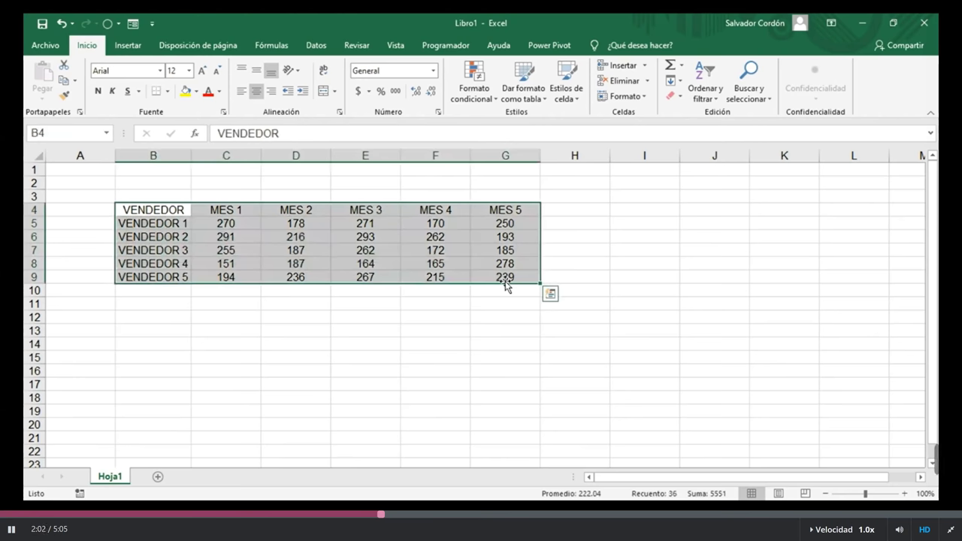
{"action": "left_click", "coordinate": [232, 235]}
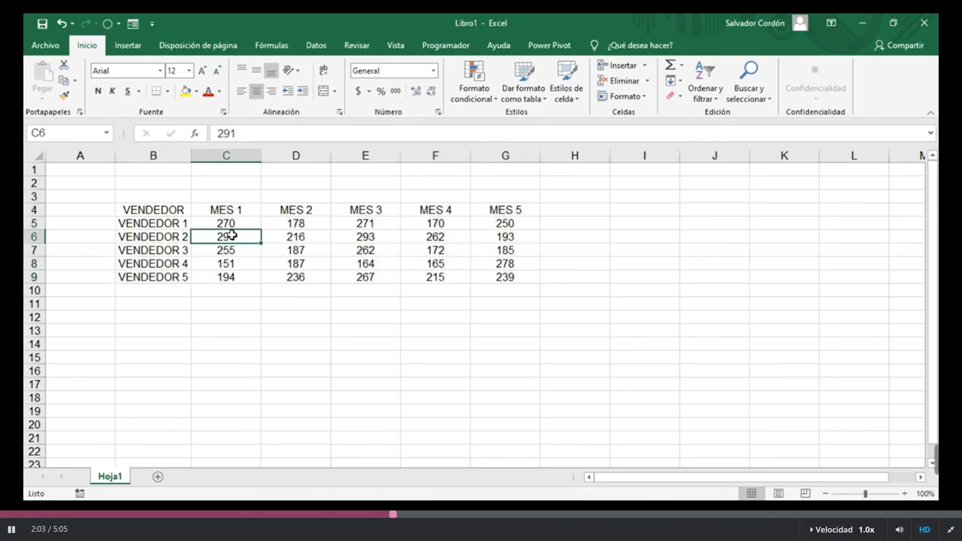
Highlight partial blocks of the sales data, B4:C9 and B4:D9, to compare them with the full range
{"action": "left_click_drag", "start_coordinate": [152, 210], "coordinate": [237, 284]}
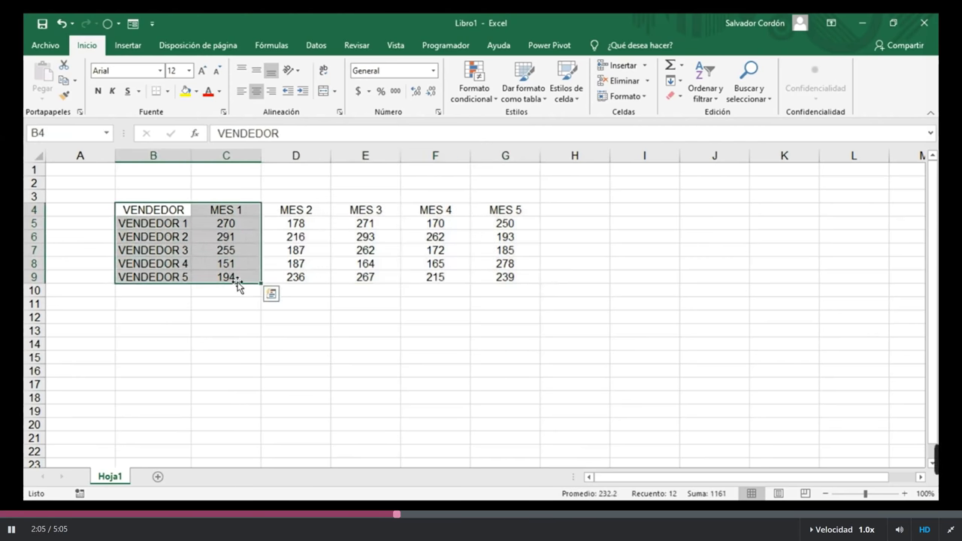
{"action": "left_click", "coordinate": [339, 249]}
{"action": "left_click", "coordinate": [153, 210]}
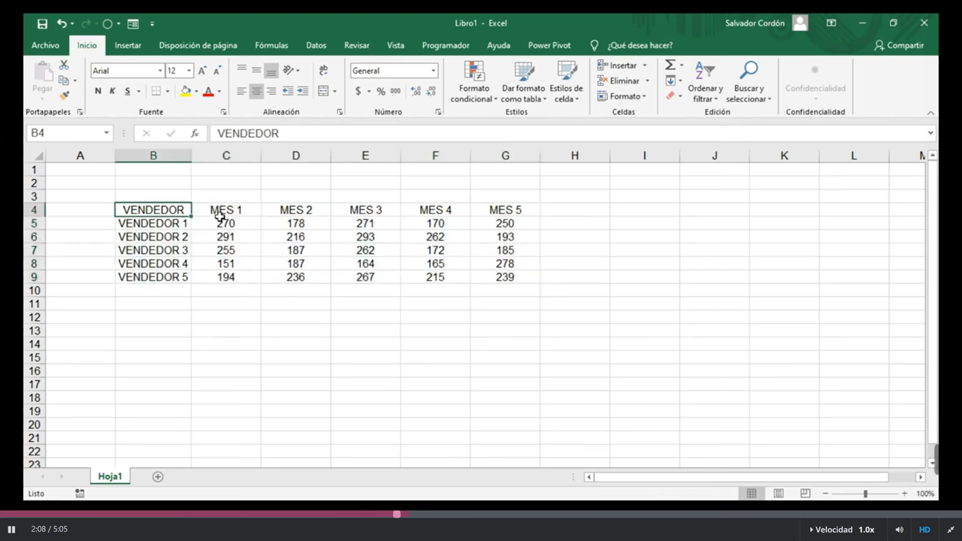
{"action": "mouse_move", "coordinate": [219, 218]}
{"action": "left_mouse_down"}
{"action": "mouse_move", "coordinate": [304, 280]}
{"action": "mouse_move", "coordinate": [167, 210]}
{"action": "left_mouse_up"}
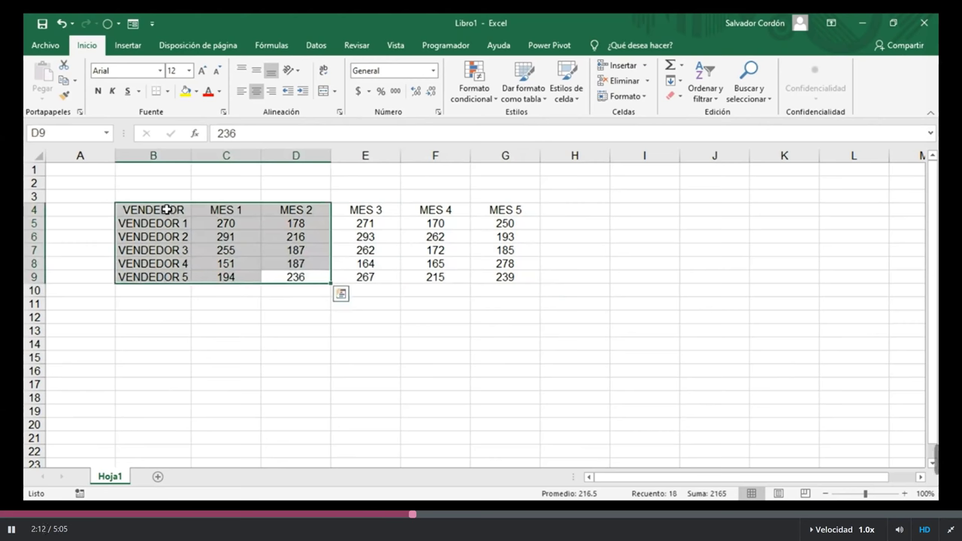
{"action": "left_click", "coordinate": [245, 239]}
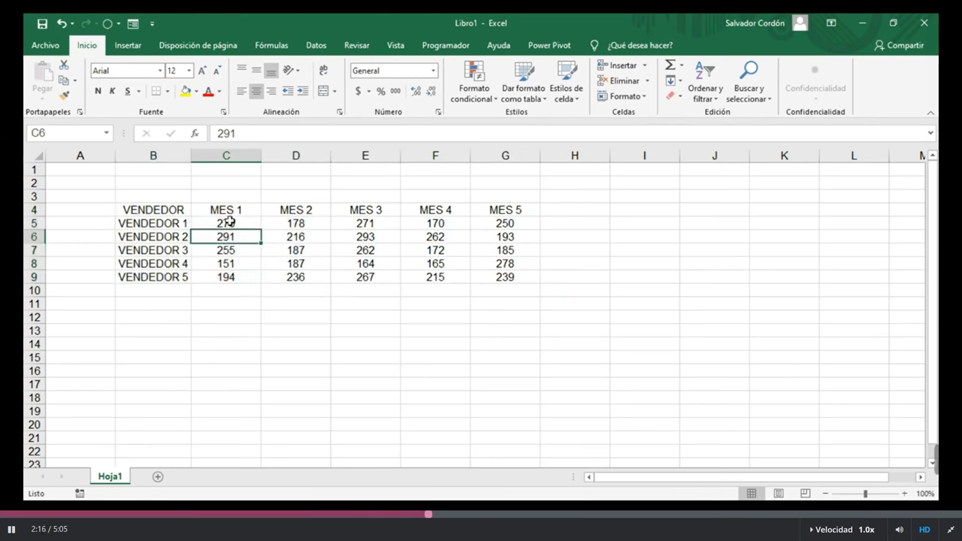
{"action": "left_click", "coordinate": [319, 223]}
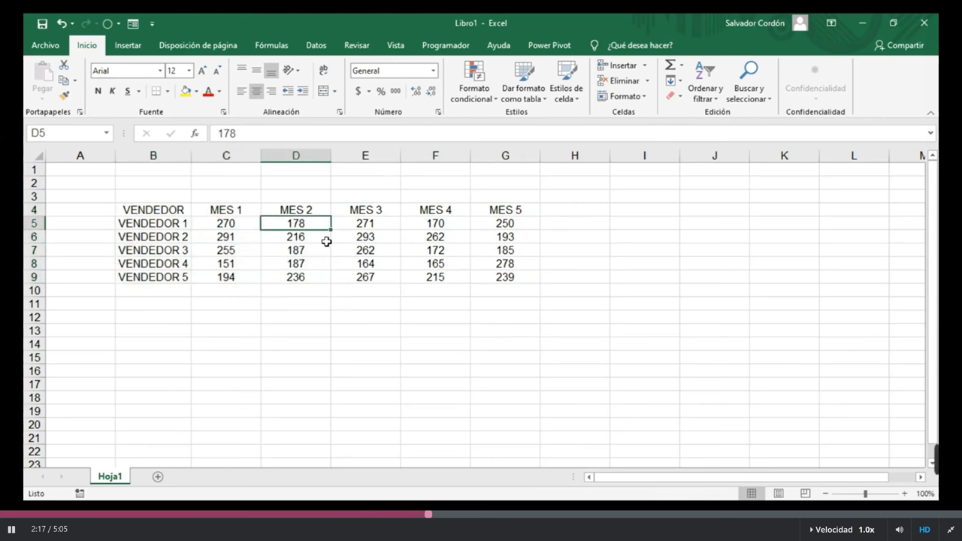
Create a table from the sales data B4:G9, starting from cell D4 and keeping the option that the table has headers
{"action": "left_click_drag", "start_coordinate": [142, 210], "coordinate": [482, 277]}
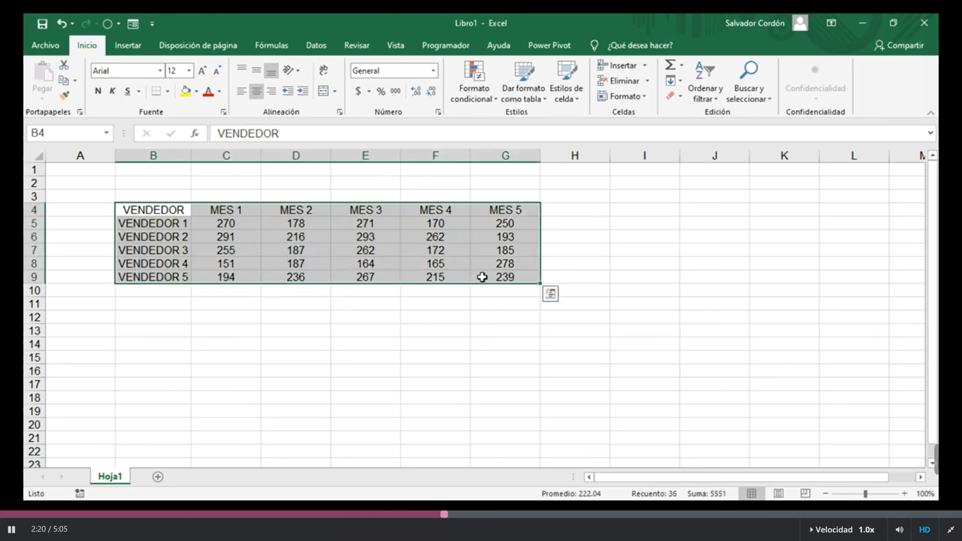
{"action": "key", "text": "Right"}
{"action": "key", "text": "Right"}
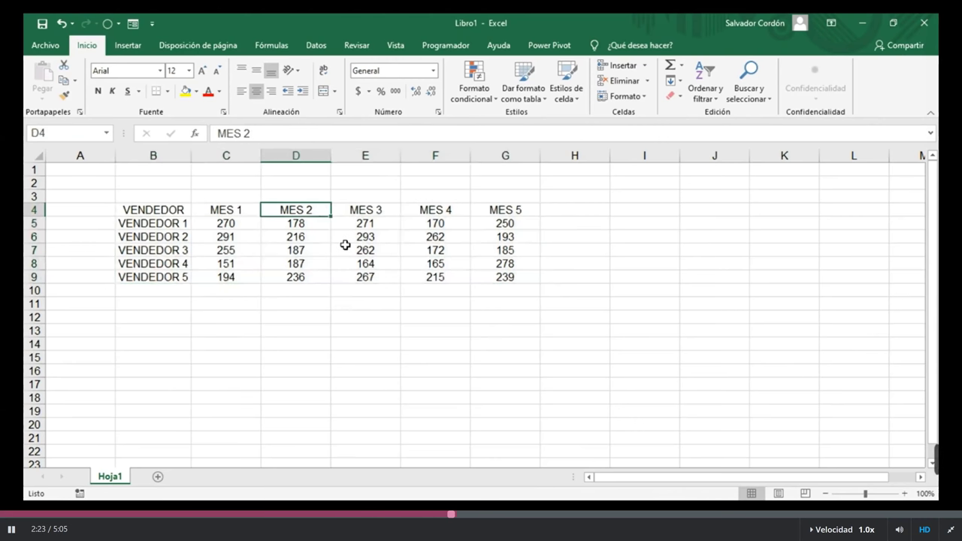
{"action": "left_click", "coordinate": [127, 46]}
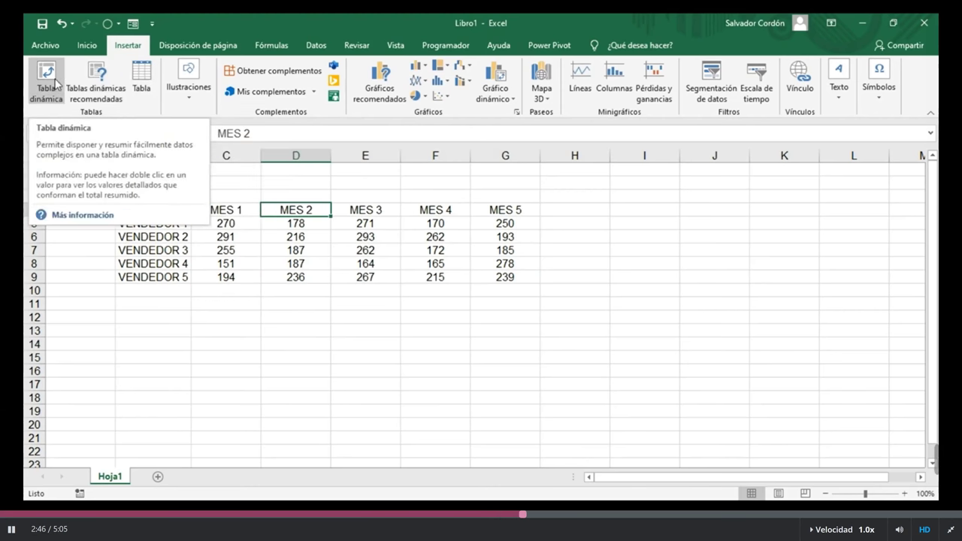
{"action": "left_click", "coordinate": [142, 79]}
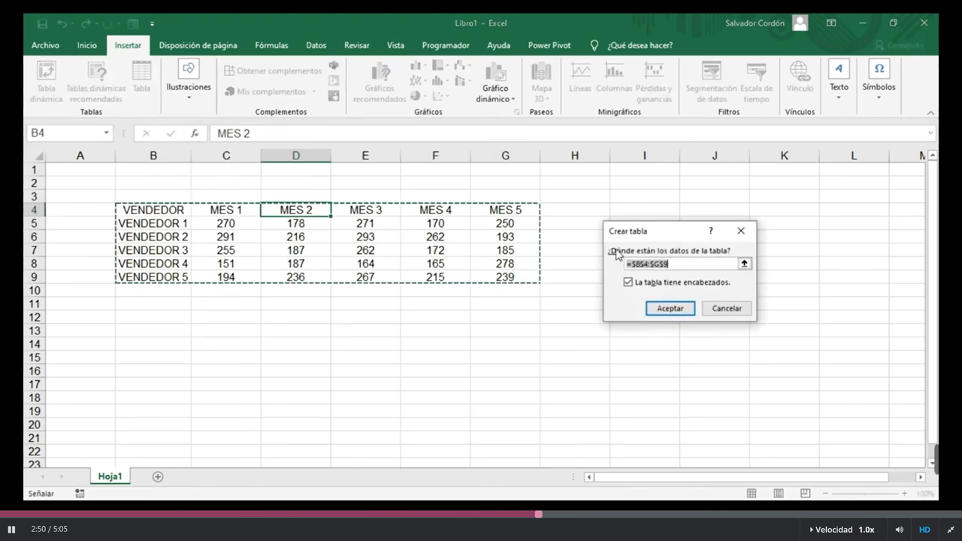
{"action": "left_click_drag", "start_coordinate": [653, 236], "coordinate": [607, 203]}
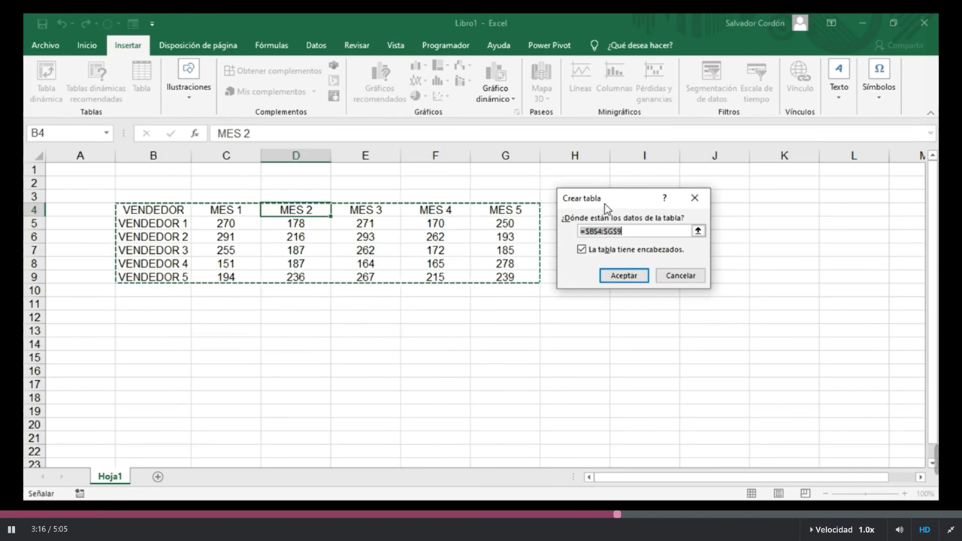
{"action": "left_click", "coordinate": [582, 250]}
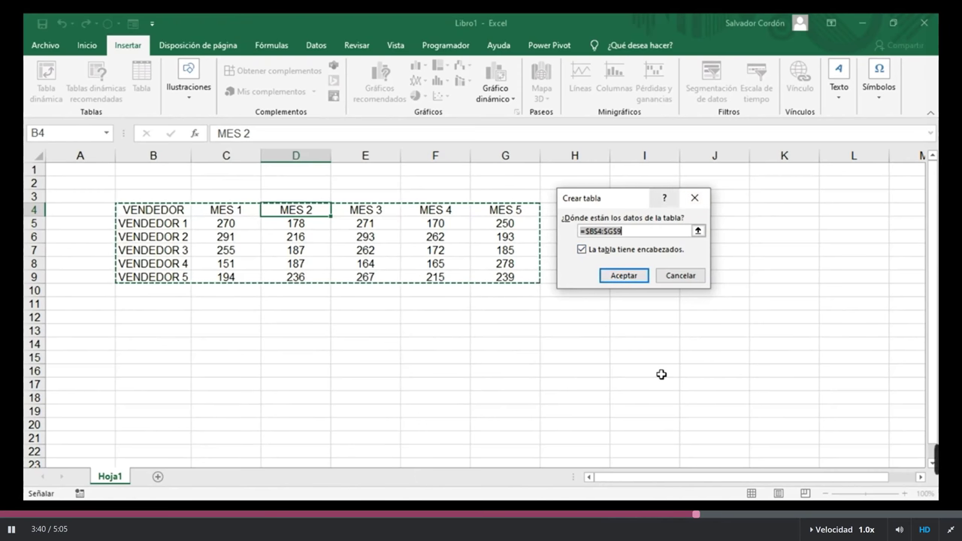
{"action": "left_click", "coordinate": [624, 275]}
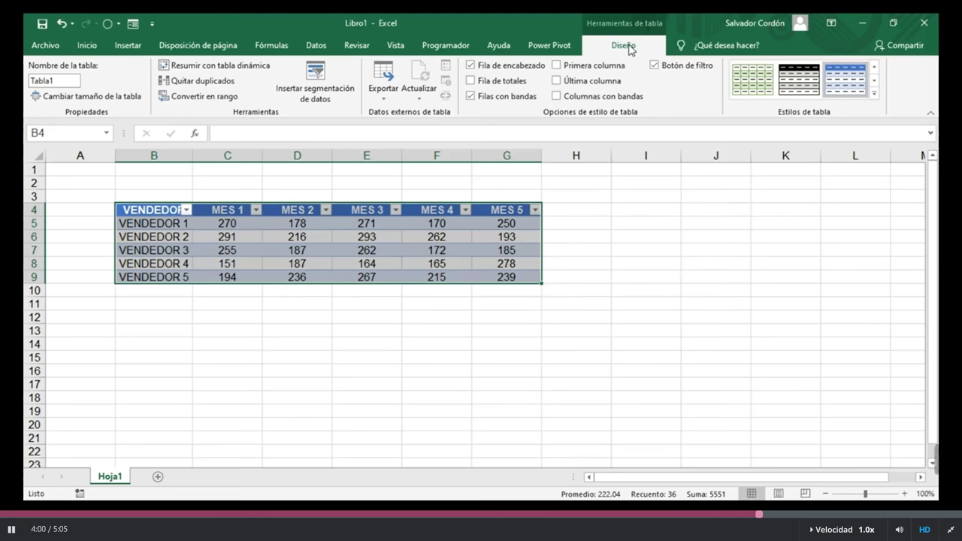
Move through the new table's data cells and month headers to examine it, finishing on cell D7
{"action": "left_click", "coordinate": [415, 269]}
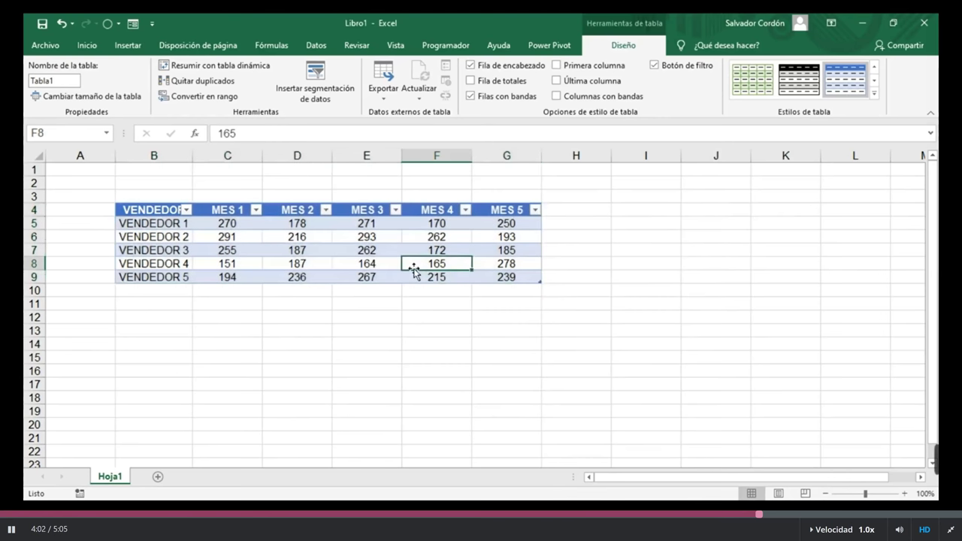
{"action": "left_click", "coordinate": [315, 253]}
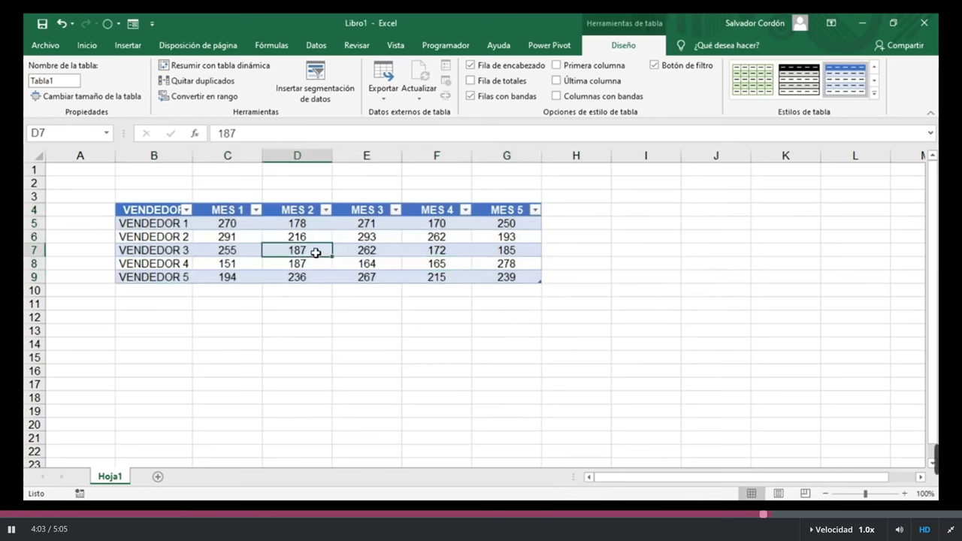
{"action": "key", "text": "ctrl+Up"}
{"action": "key", "text": "ctrl+Left"}
{"action": "key", "text": "Right"}
{"action": "key", "text": "Right"}
{"action": "key", "text": "Right"}
{"action": "key", "text": "Right"}
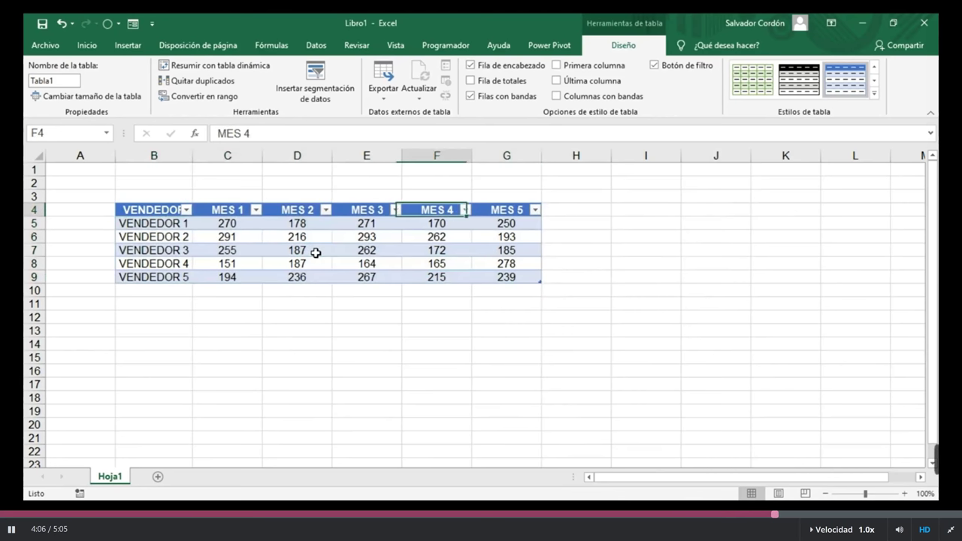
{"action": "key", "text": "Right"}
{"action": "key", "text": "Down"}
{"action": "left_click", "coordinate": [315, 253]}
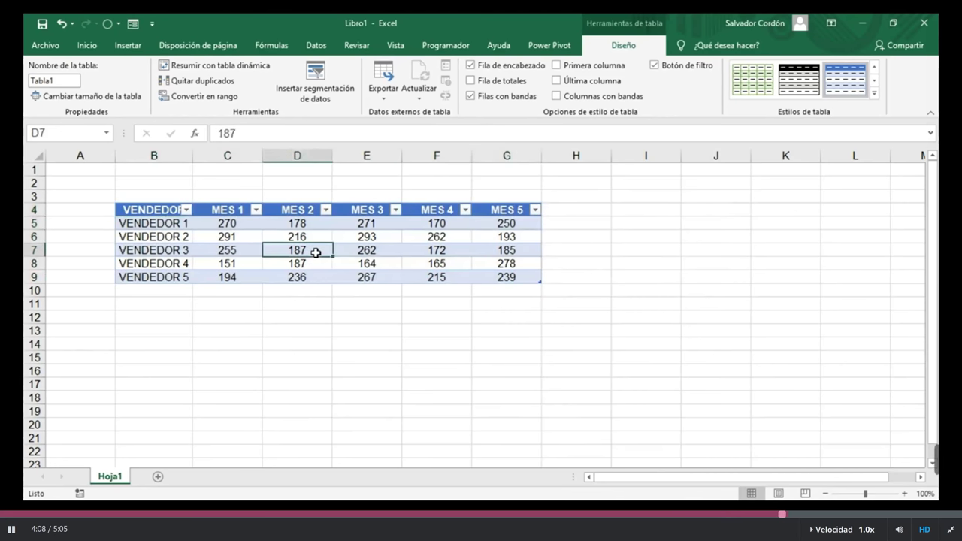
Select the empty cell B10 just below the table to compare the tools available outside it
{"action": "key", "text": "Left"}
{"action": "key", "text": "Left"}
{"action": "key", "text": "Down"}
{"action": "key", "text": "Down"}
{"action": "key", "text": "Down"}
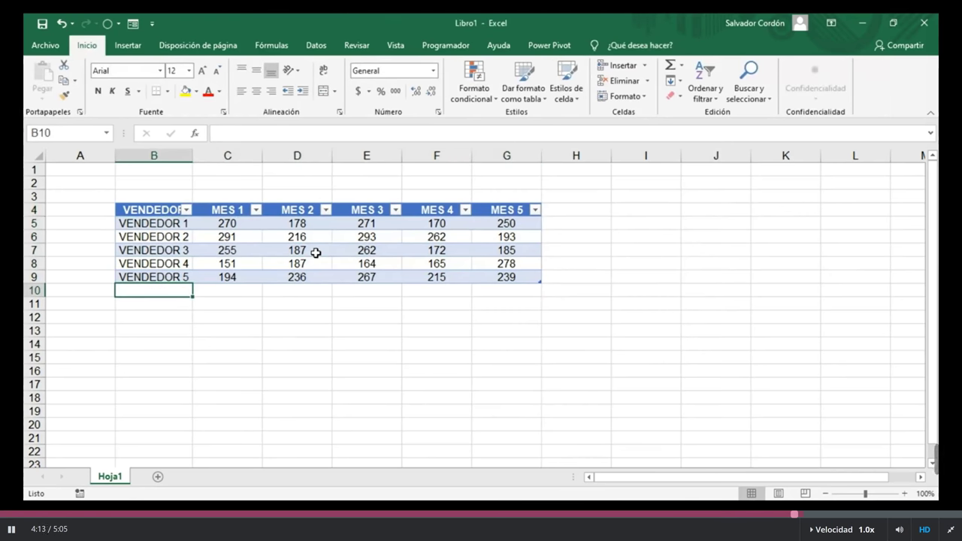
Return inside the table through B6 along the VENDEDOR 2 row to F6 and show the table design tools
{"action": "key", "text": "Up"}
{"action": "key", "text": "Up"}
{"action": "key", "text": "Up"}
{"action": "key", "text": "Up"}
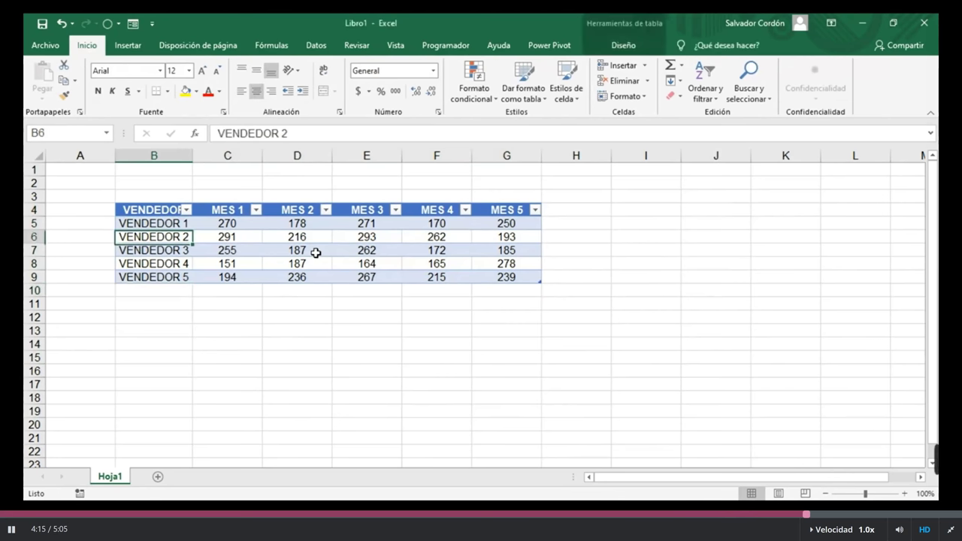
{"action": "key", "text": "Right"}
{"action": "key", "text": "Right"}
{"action": "key", "text": "Right"}
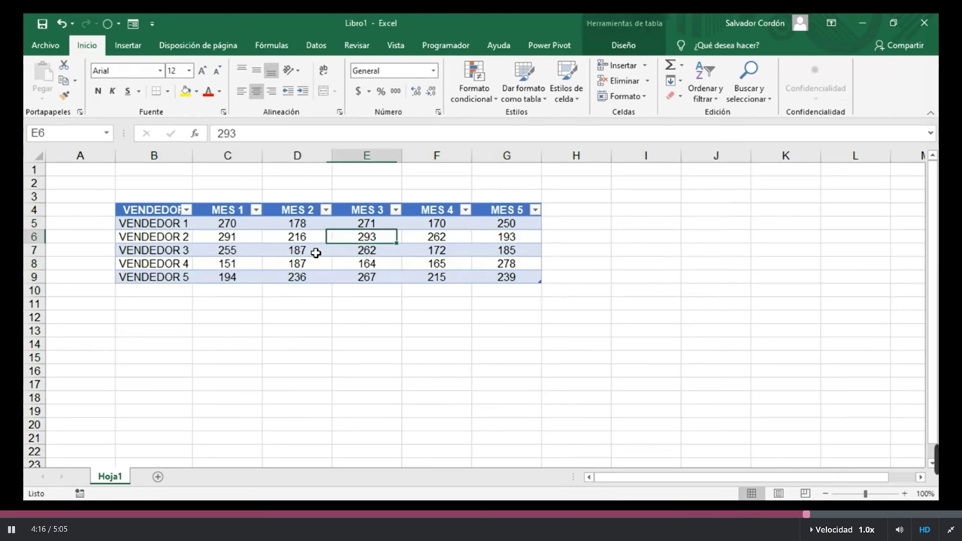
{"action": "key", "text": "Right"}
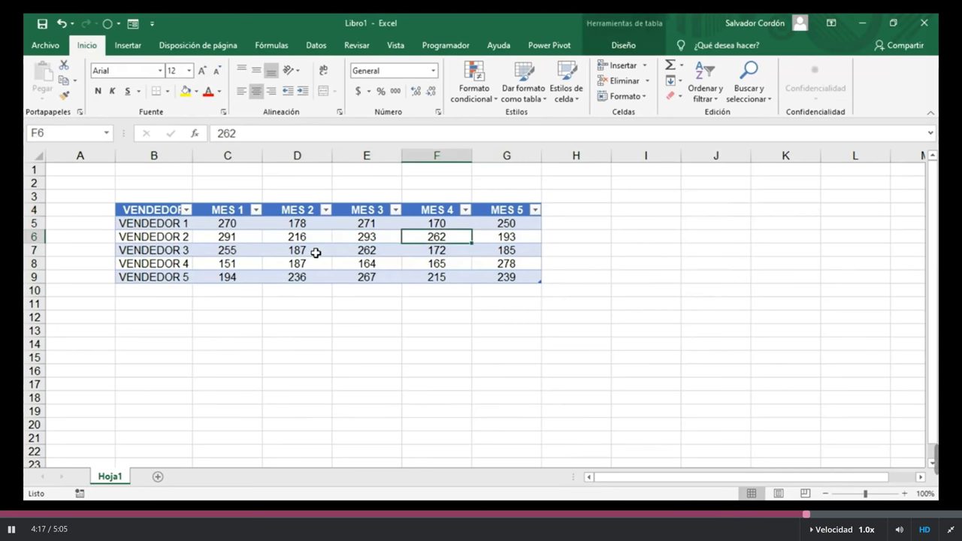
{"action": "left_click", "coordinate": [620, 49]}
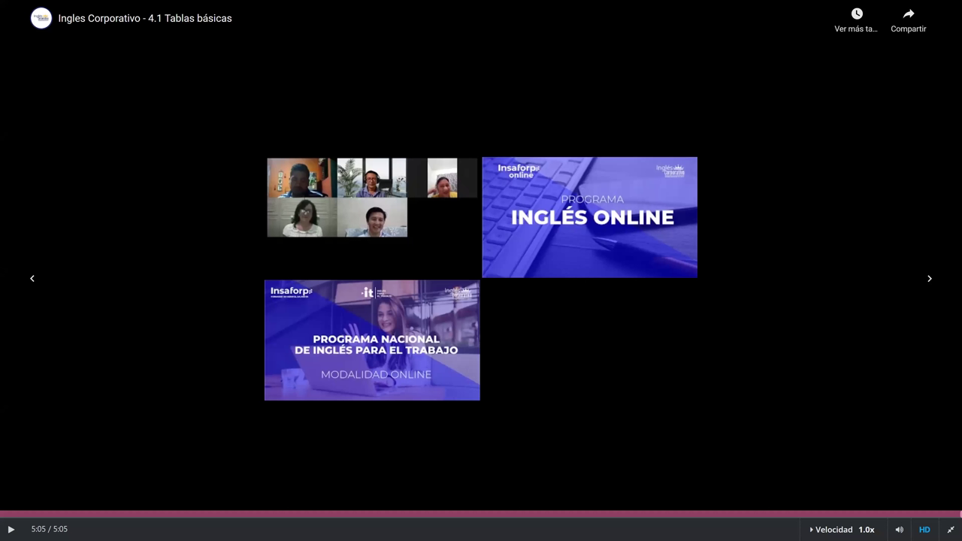
Leave the full-screen lesson video and examine the practice exercise and sample table below it
{"action": "key", "text": "Escape"}
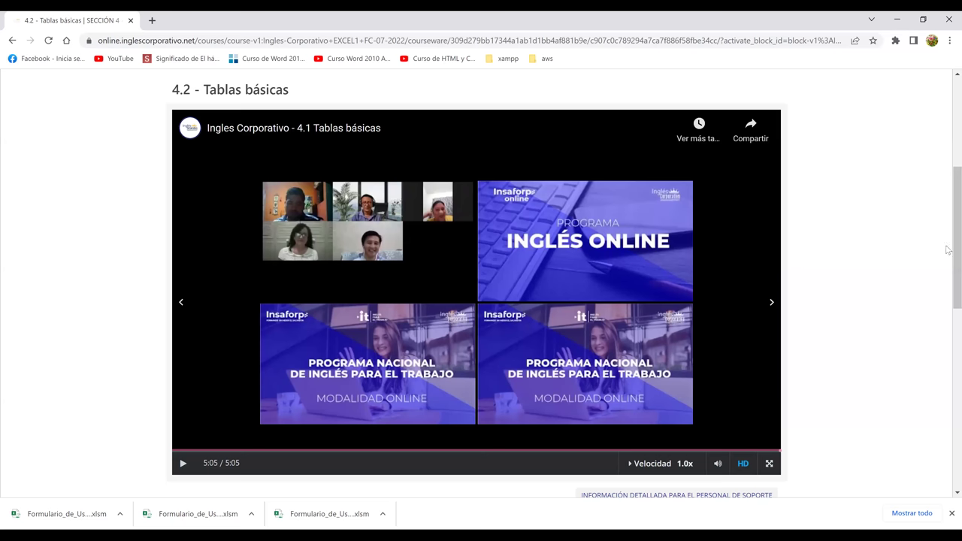
{"action": "scroll", "coordinate": [948, 289], "scroll_direction": "down", "scroll_amount": 1}
{"action": "scroll", "coordinate": [948, 324], "scroll_direction": "down", "scroll_amount": 2}
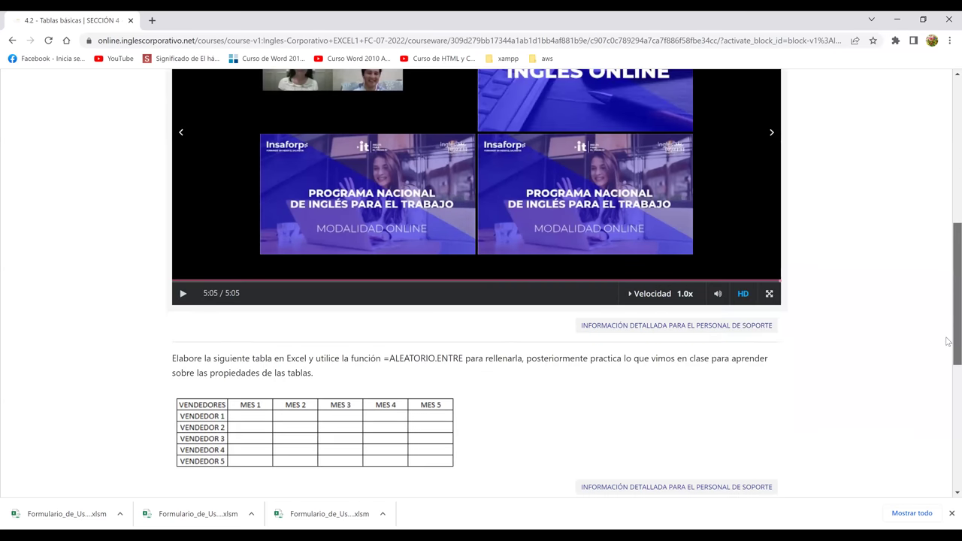
{"action": "scroll", "coordinate": [948, 342], "scroll_direction": "down", "scroll_amount": 1}
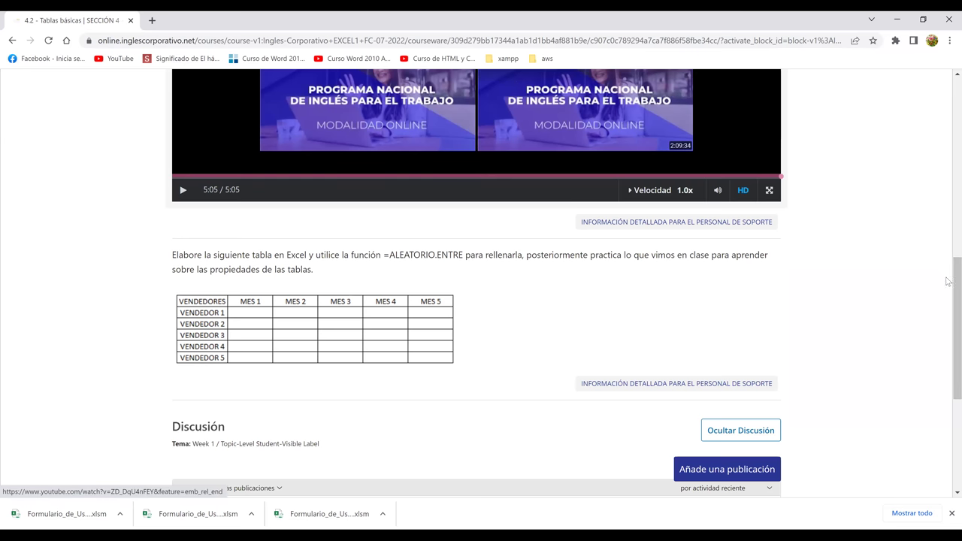
{"action": "scroll", "coordinate": [484, 91], "scroll_direction": "up", "scroll_amount": 4}
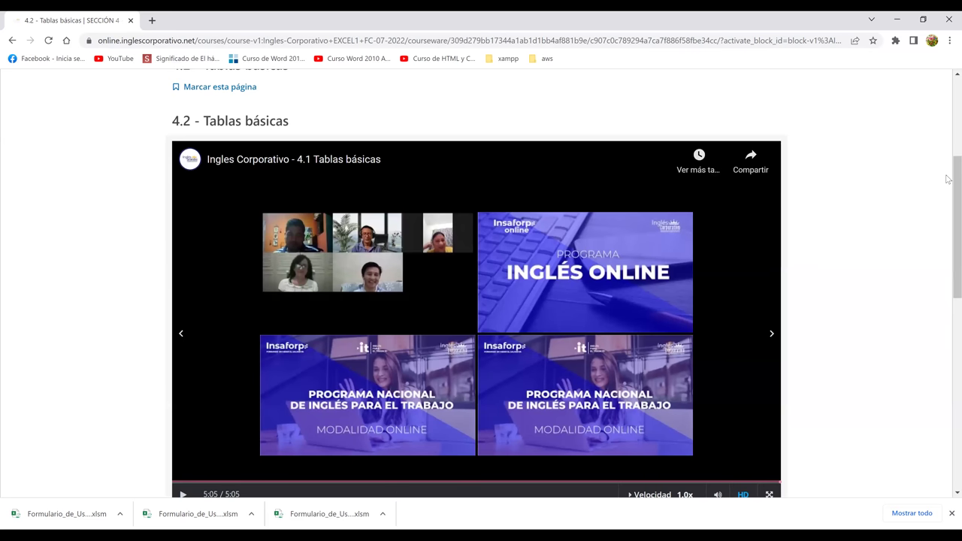
{"action": "scroll", "coordinate": [947, 278], "scroll_direction": "down", "scroll_amount": 2}
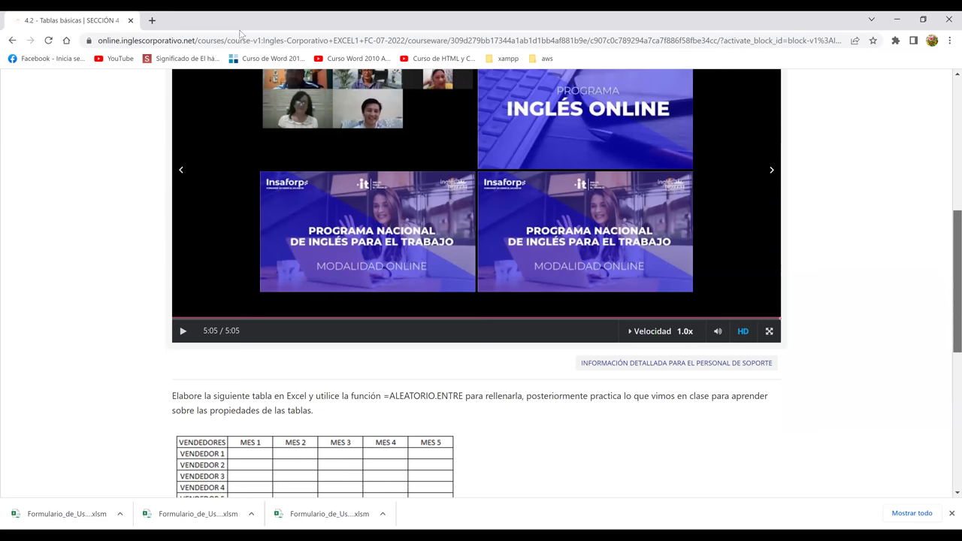
{"action": "scroll", "coordinate": [258, 104], "scroll_direction": "down", "scroll_amount": 2}
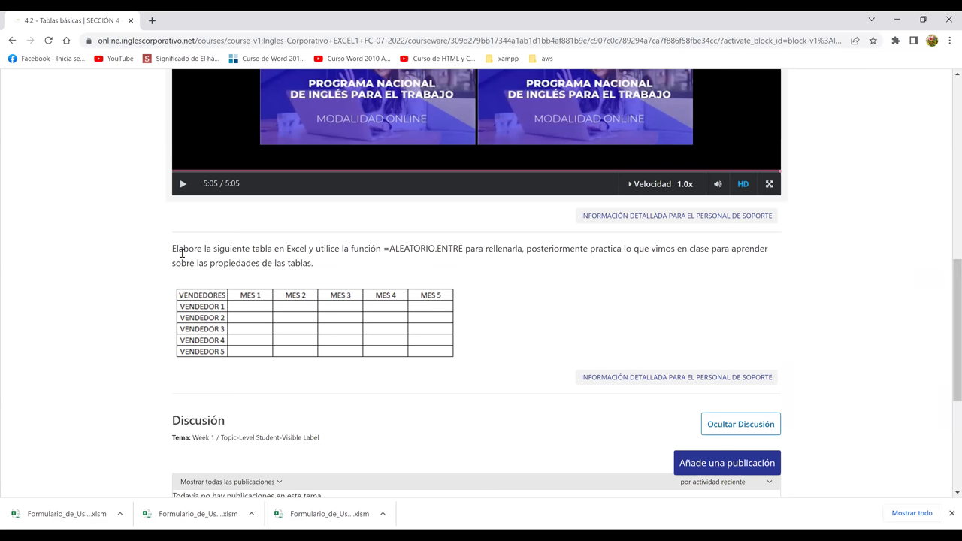
Highlight parts of the exercise instructions, including the =ALEATORIO.ENTRE function, and the sample vendor table to examine the task
{"action": "left_click_drag", "start_coordinate": [172, 249], "coordinate": [229, 233]}
{"action": "left_click", "coordinate": [218, 245]}
{"action": "left_click_drag", "start_coordinate": [384, 248], "coordinate": [453, 248]}
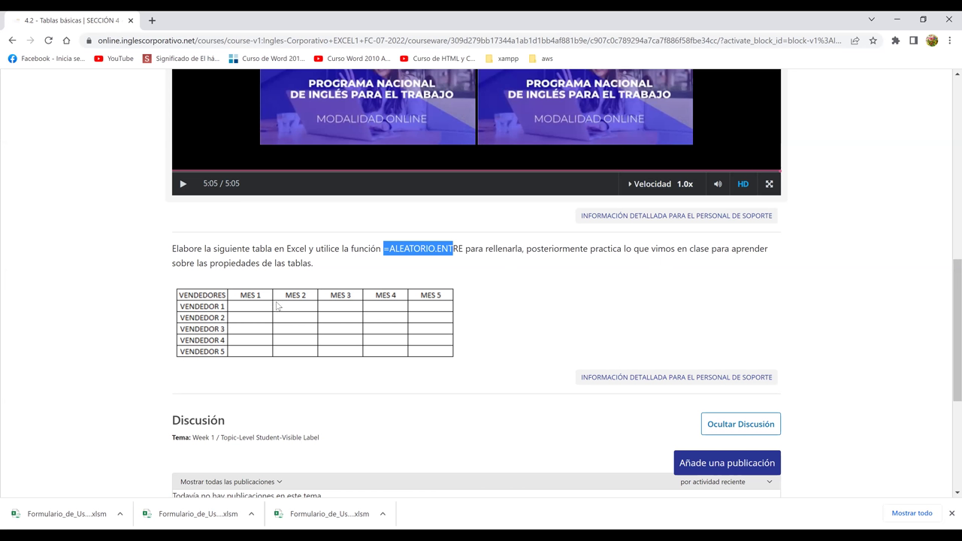
{"action": "left_click", "coordinate": [223, 311]}
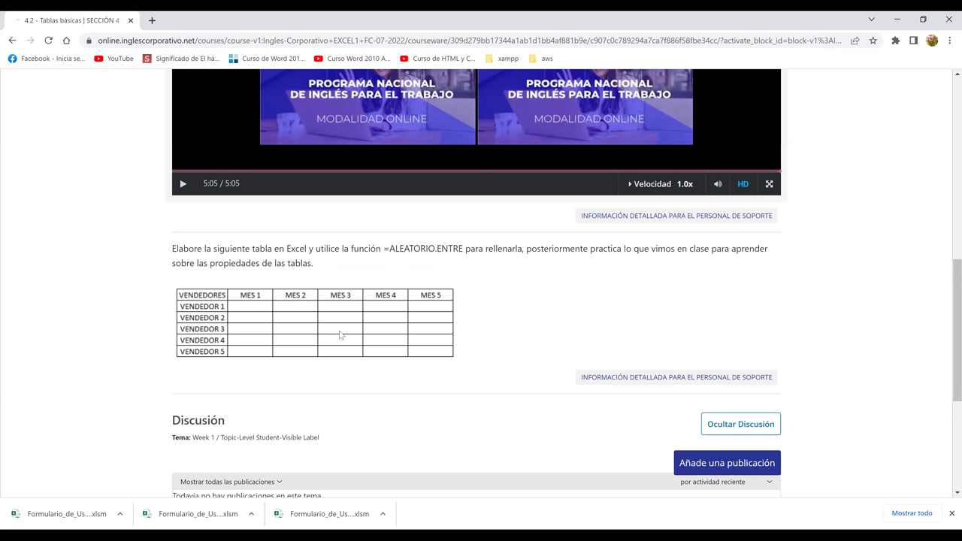
{"action": "double_click", "coordinate": [423, 342]}
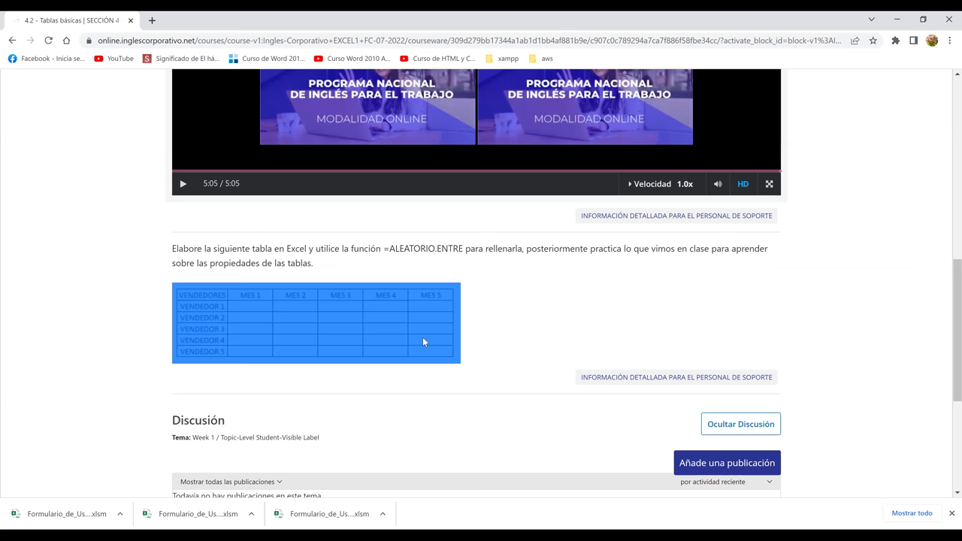
{"action": "left_click", "coordinate": [495, 345]}
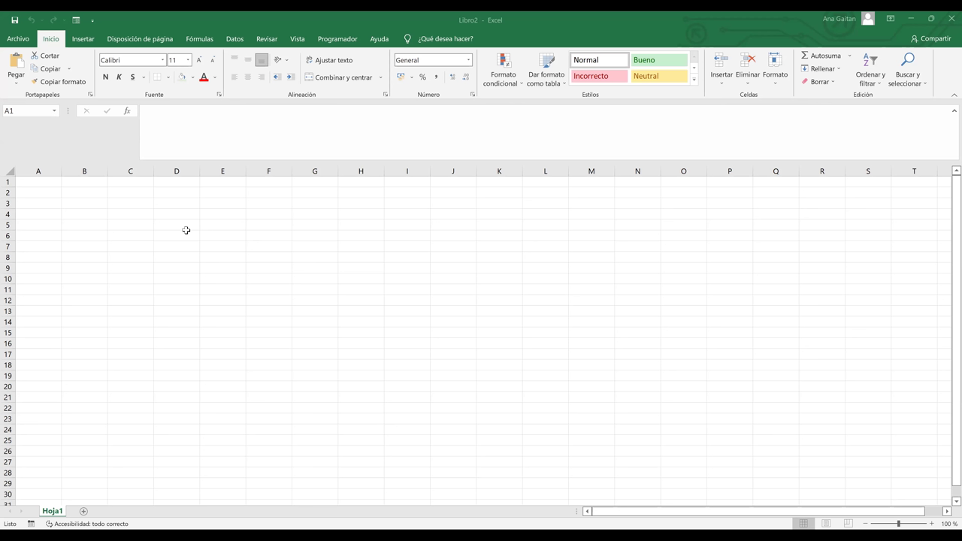
In a blank Excel workbook, enter the header VENDEDOR in D6 and fill MES 1 through MES 5 across E6:I6
{"action": "left_click", "coordinate": [186, 233]}
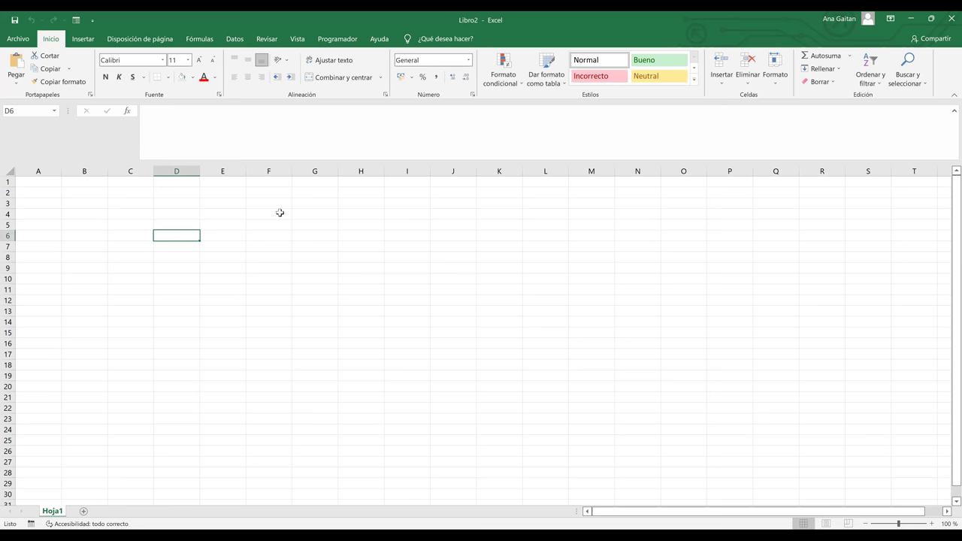
{"action": "type", "text": "VENDEDOR"}
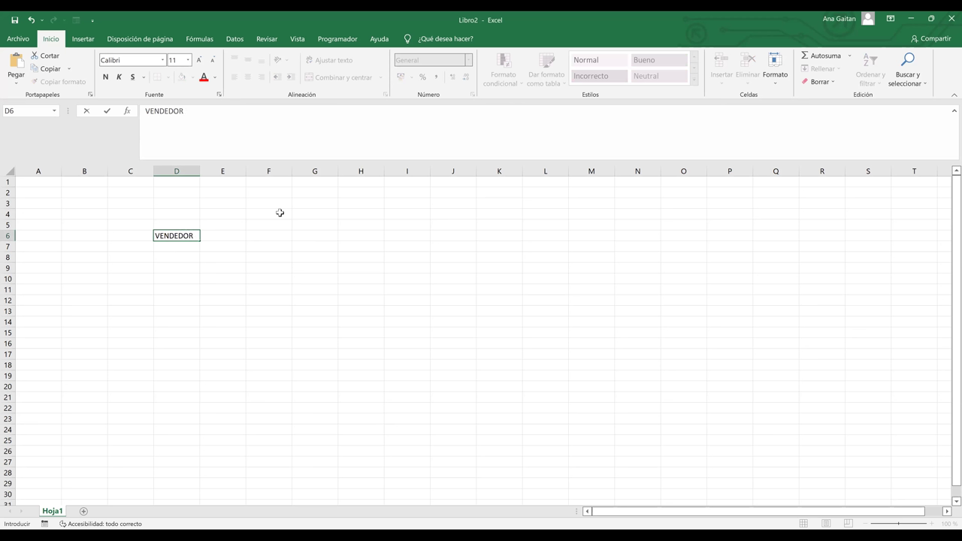
{"action": "key", "text": "Tab"}
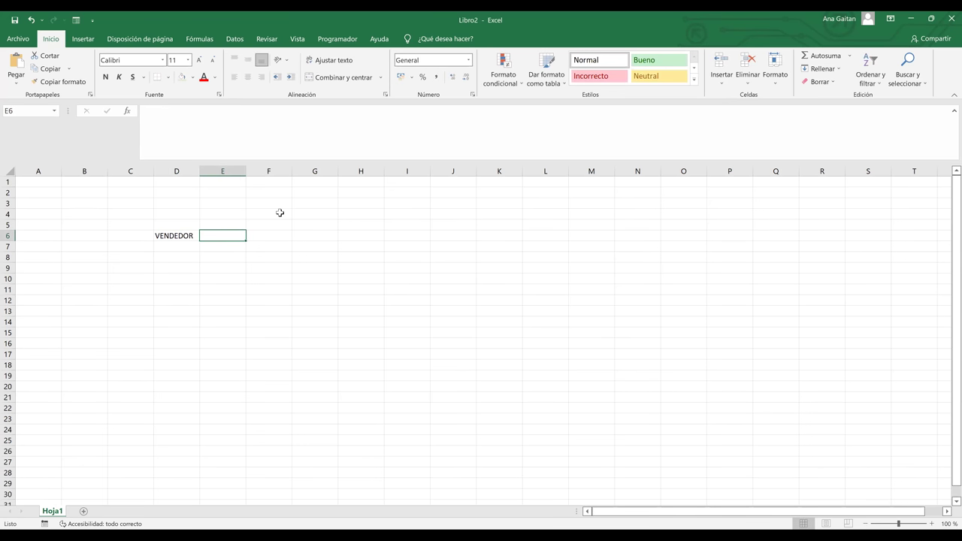
{"action": "type", "text": "MES"}
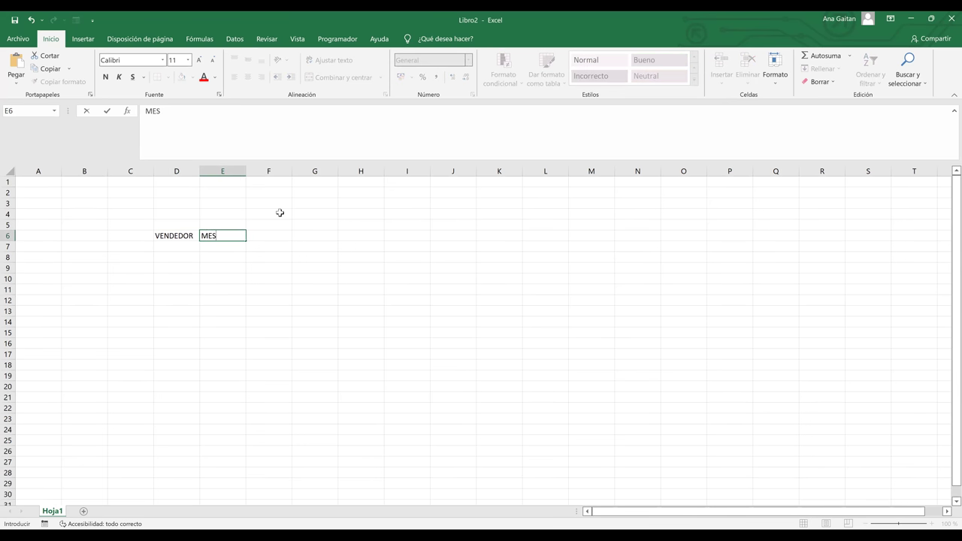
{"action": "type", "text": " 1"}
{"action": "left_click", "coordinate": [280, 285]}
{"action": "left_click", "coordinate": [239, 236]}
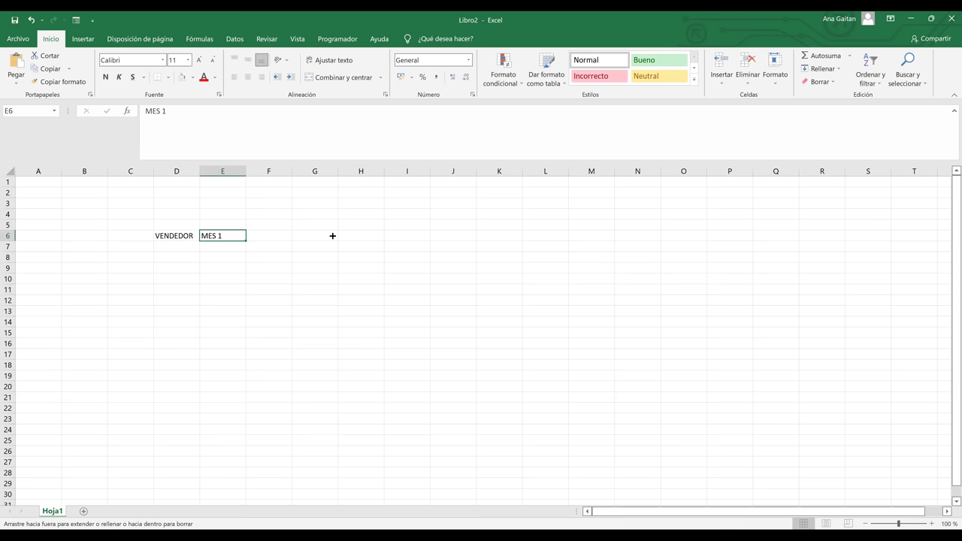
{"action": "left_click_drag", "start_coordinate": [388, 238], "coordinate": [413, 240]}
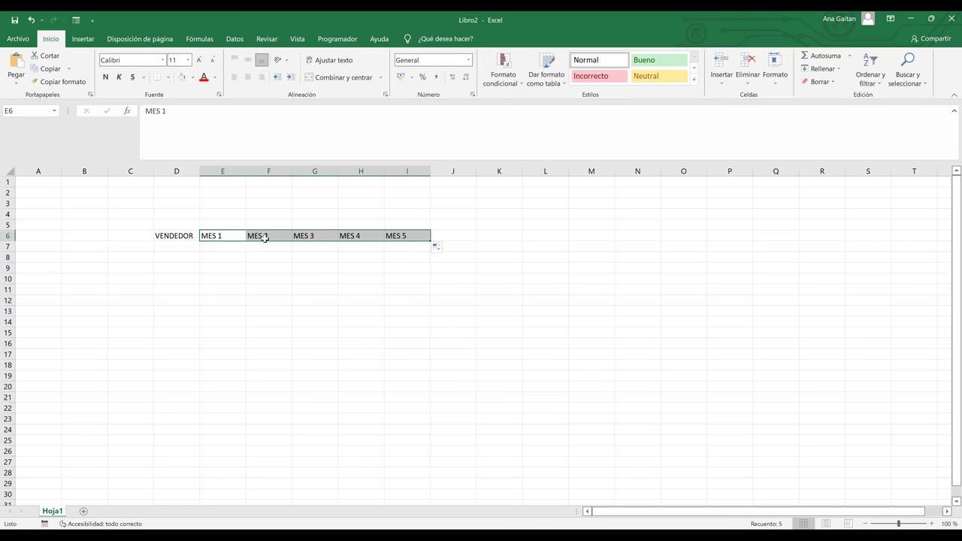
Enter VENDEDOR 1 in cell D7 below the VENDEDOR header
{"action": "left_click", "coordinate": [174, 252]}
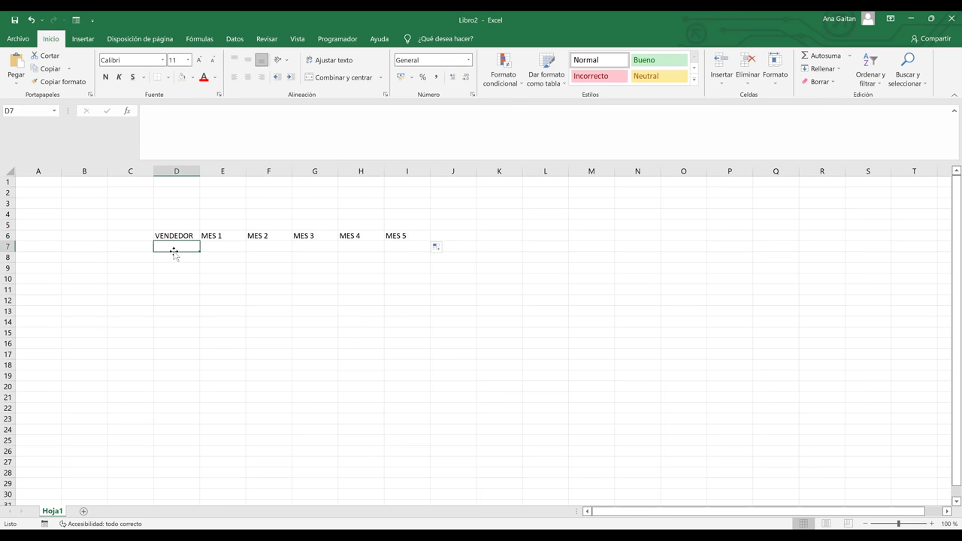
{"action": "type", "text": "v"}
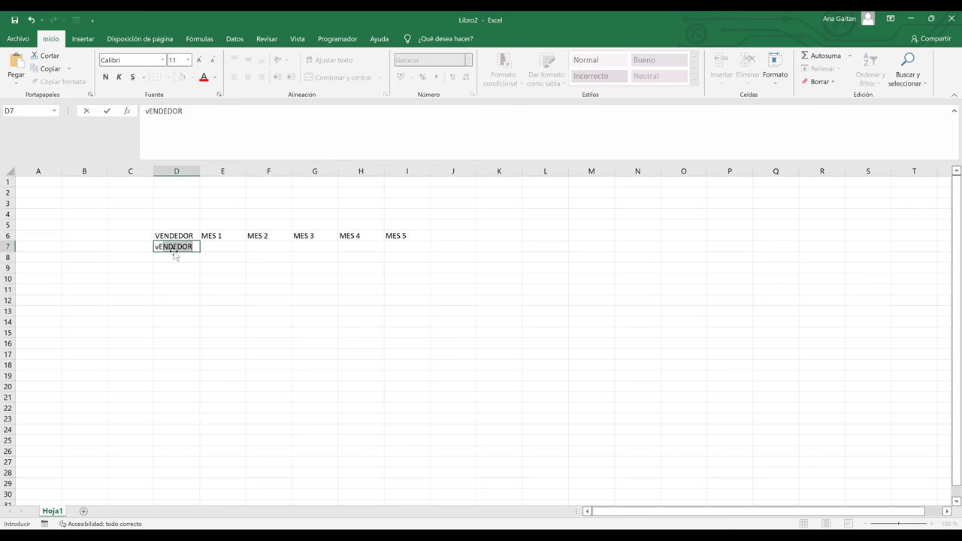
{"action": "key", "text": "BackSpace"}
{"action": "key", "text": "BackSpace"}
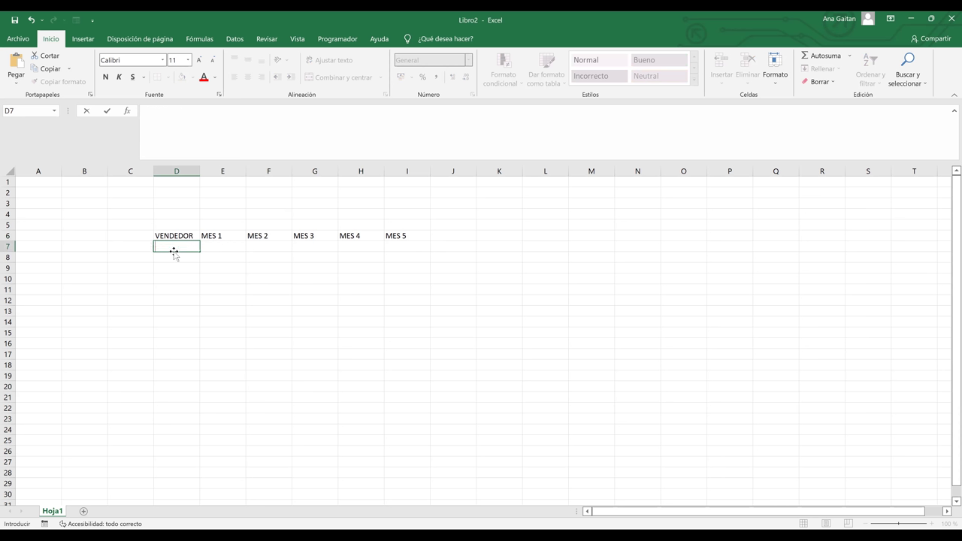
{"action": "type", "text": "VENDEDOR"}
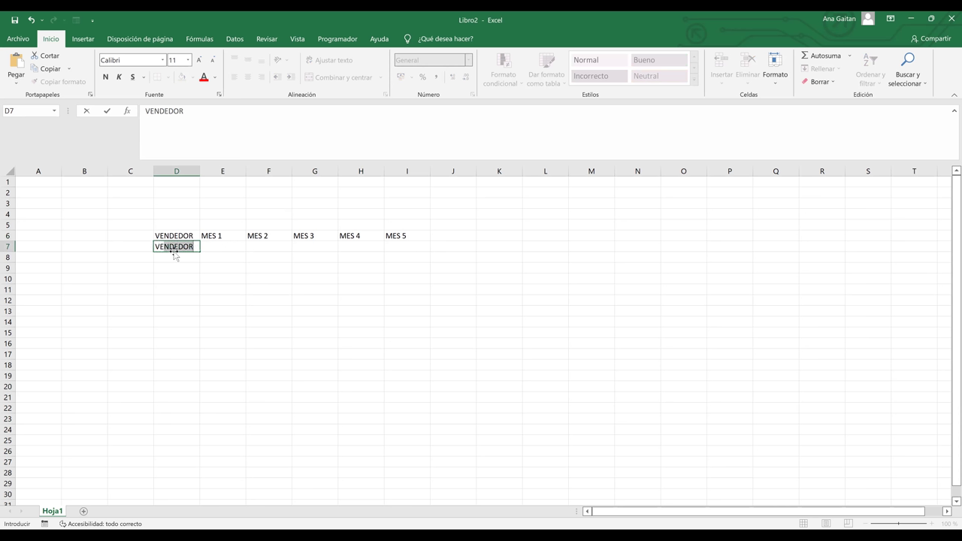
{"action": "left_click", "coordinate": [197, 247]}
{"action": "type", "text": "1"}
{"action": "key", "text": "Return"}
Extend the vendor series down to VENDEDOR 10 in D16 and widen column D to fit the names
{"action": "left_click", "coordinate": [185, 245]}
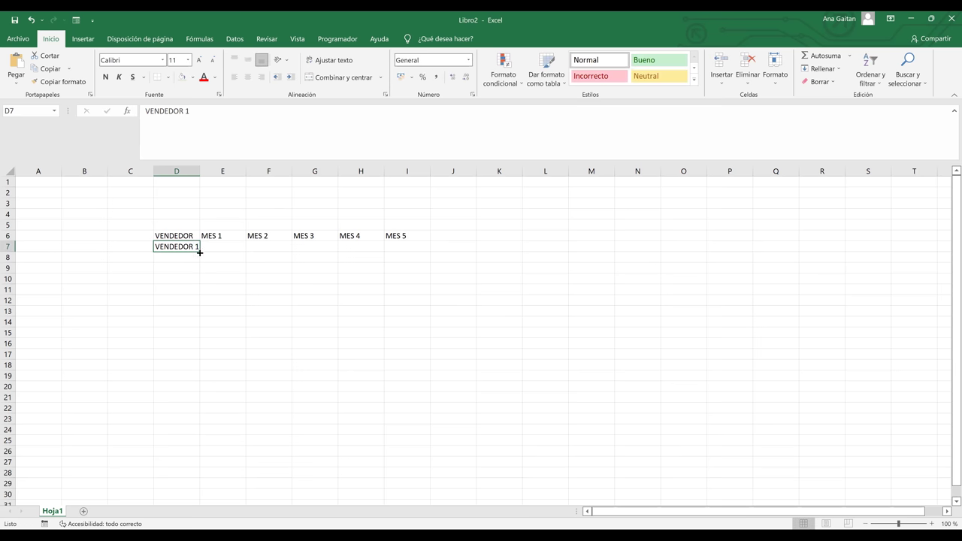
{"action": "left_click_drag", "start_coordinate": [200, 252], "coordinate": [197, 352]}
{"action": "left_click", "coordinate": [266, 346]}
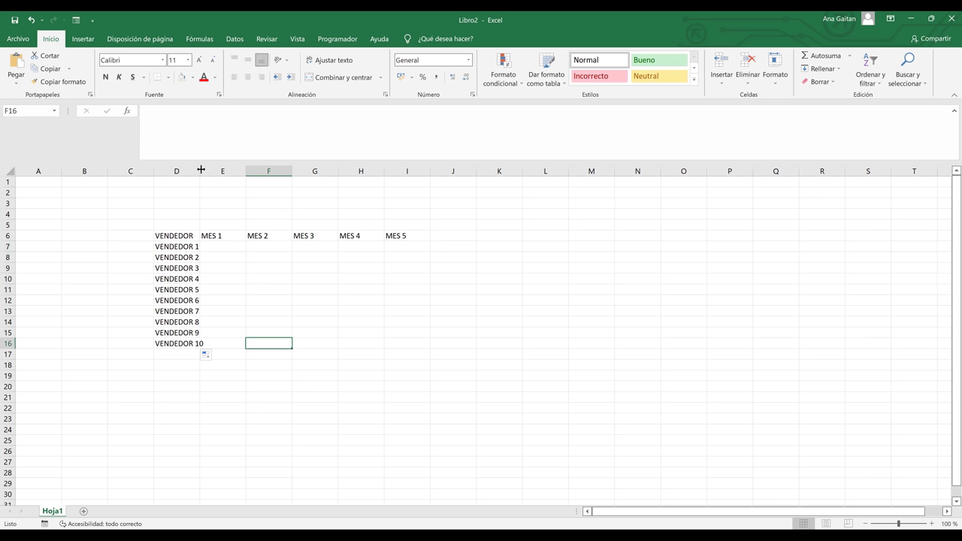
{"action": "left_click_drag", "start_coordinate": [199, 170], "coordinate": [224, 173]}
{"action": "left_click", "coordinate": [321, 280]}
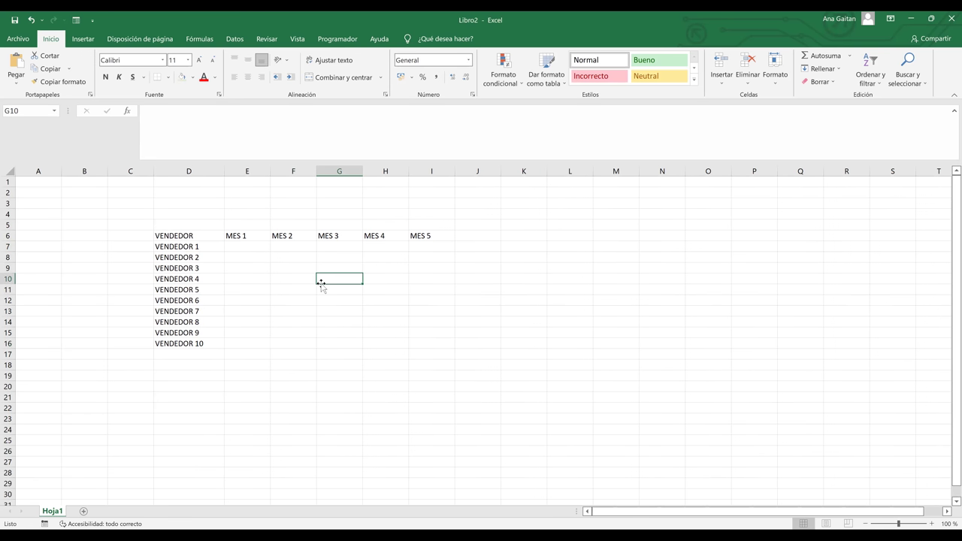
Highlight the empty sales block E7:I16 and check its first cells under MES 1
{"action": "left_click", "coordinate": [379, 364]}
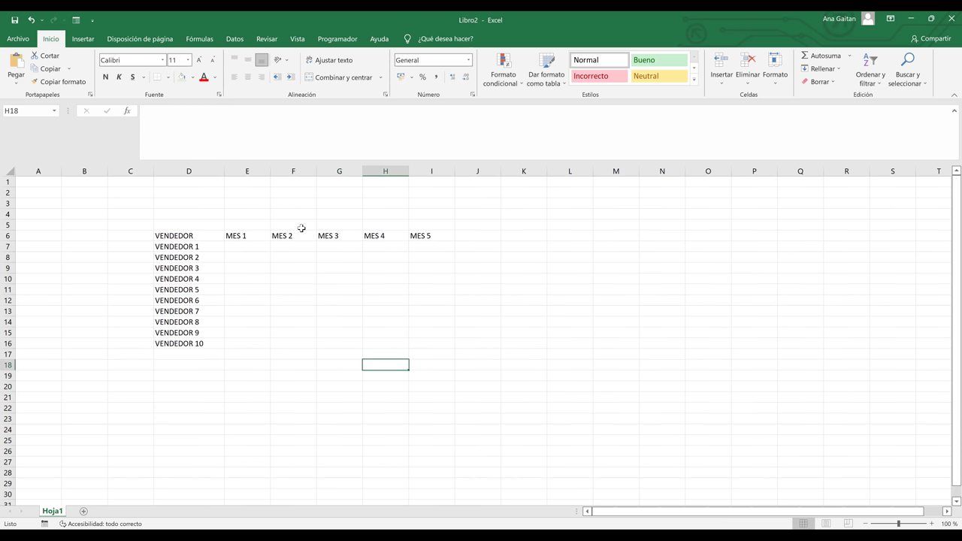
{"action": "left_click_drag", "start_coordinate": [251, 246], "coordinate": [432, 344]}
{"action": "left_click", "coordinate": [253, 277]}
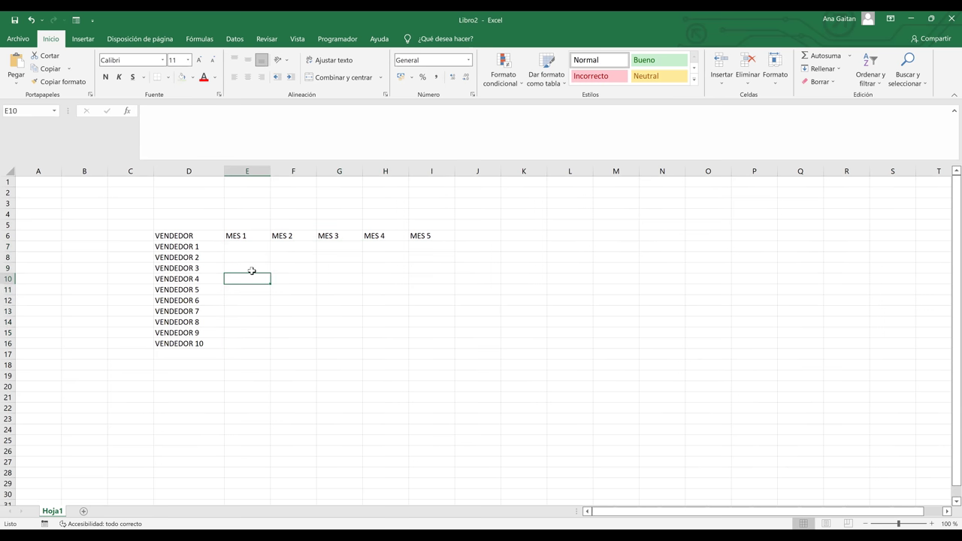
{"action": "left_click", "coordinate": [245, 245]}
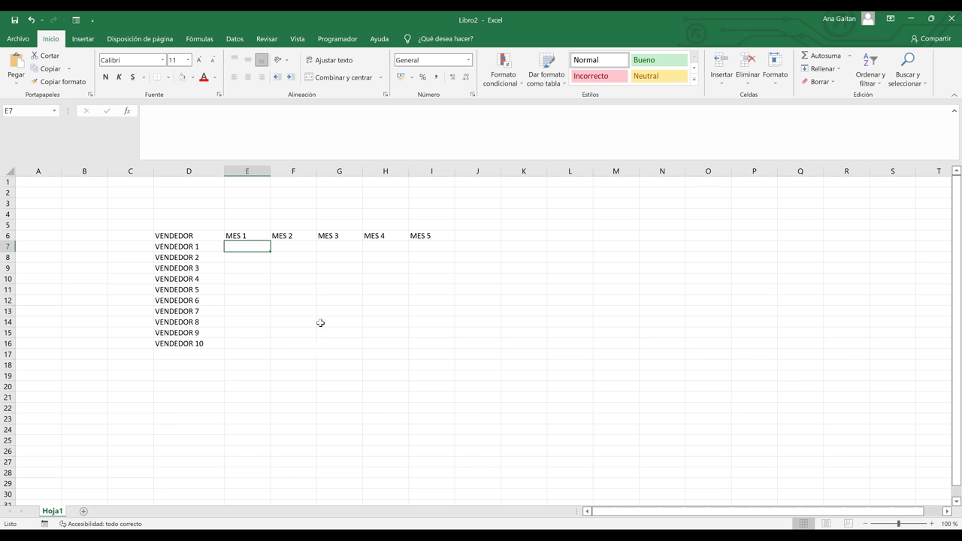
{"action": "left_click", "coordinate": [259, 267]}
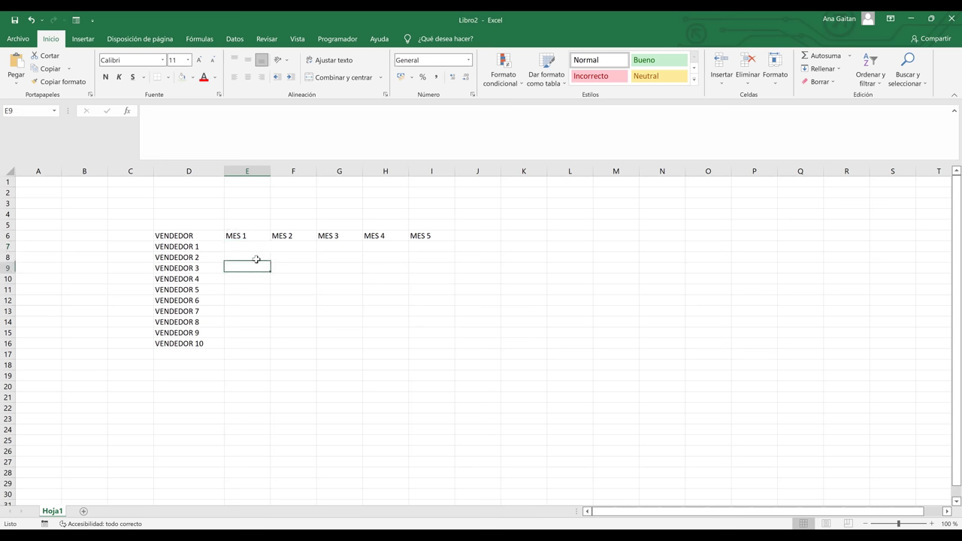
Enter the formula =ALEATORIO.ENTRE(50;1000) in cell E7, the MES 1 sales of VENDEDOR 1
{"action": "left_click", "coordinate": [252, 246]}
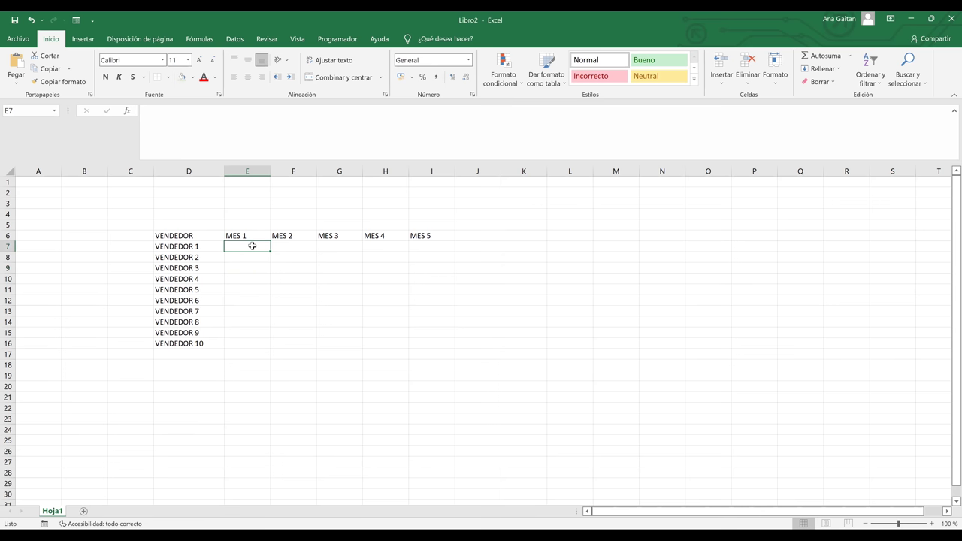
{"action": "type", "text": "1"}
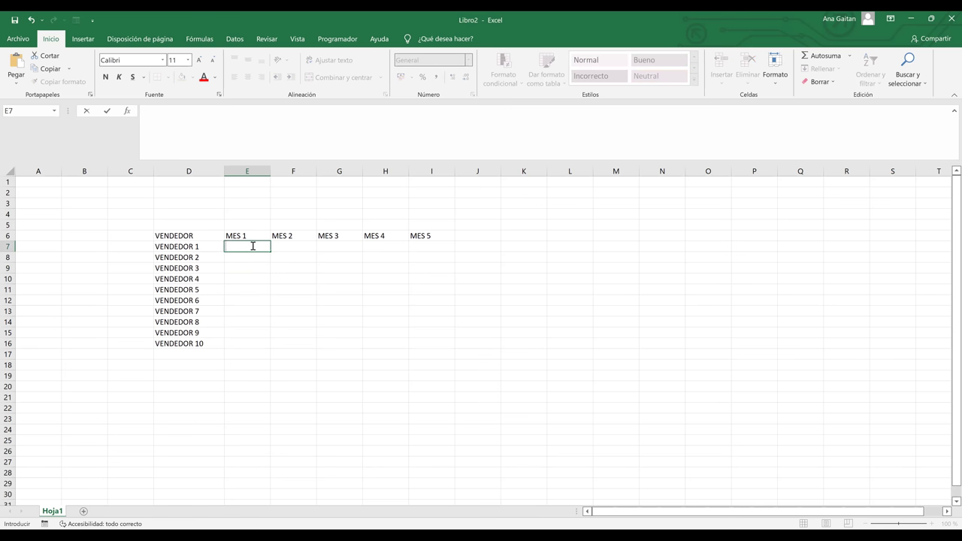
{"action": "type", "text": "="}
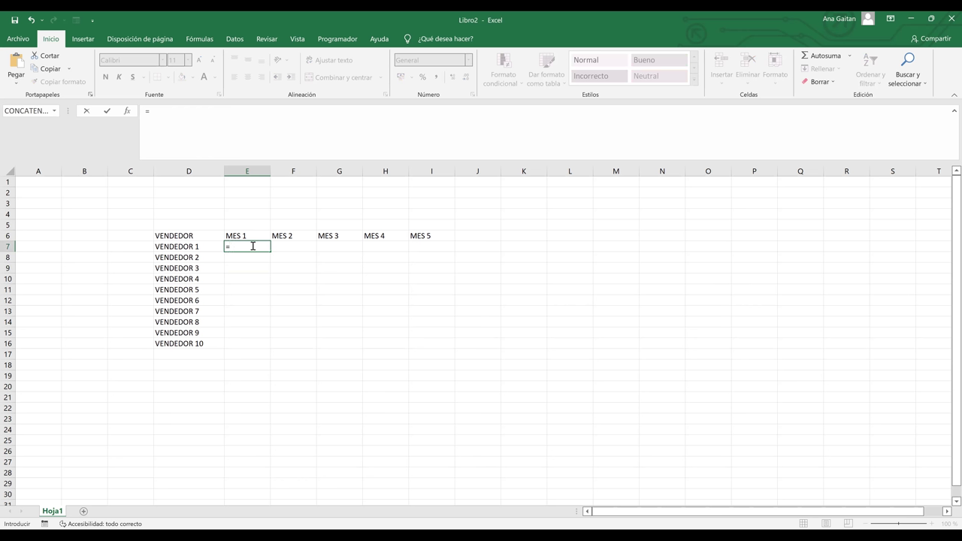
{"action": "type", "text": "ALE"}
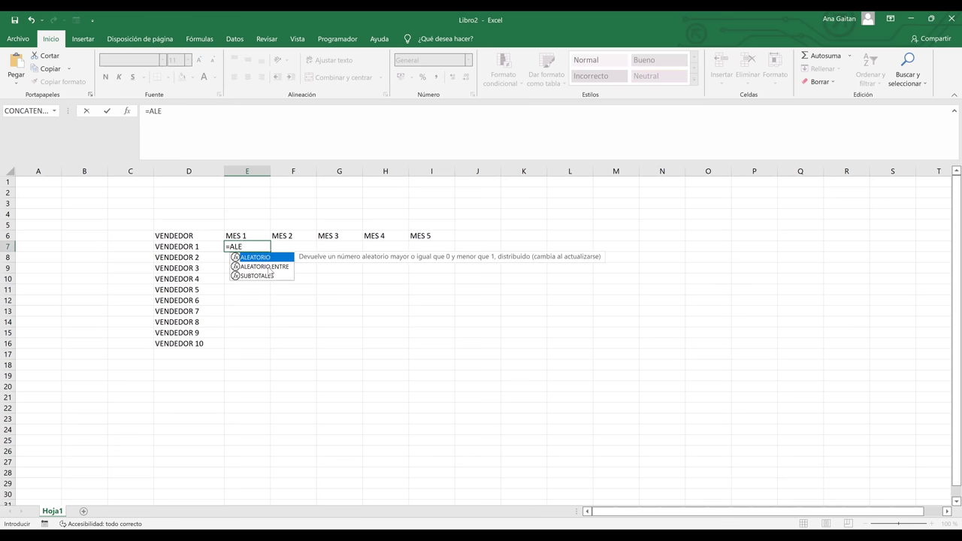
{"action": "double_click", "coordinate": [270, 269]}
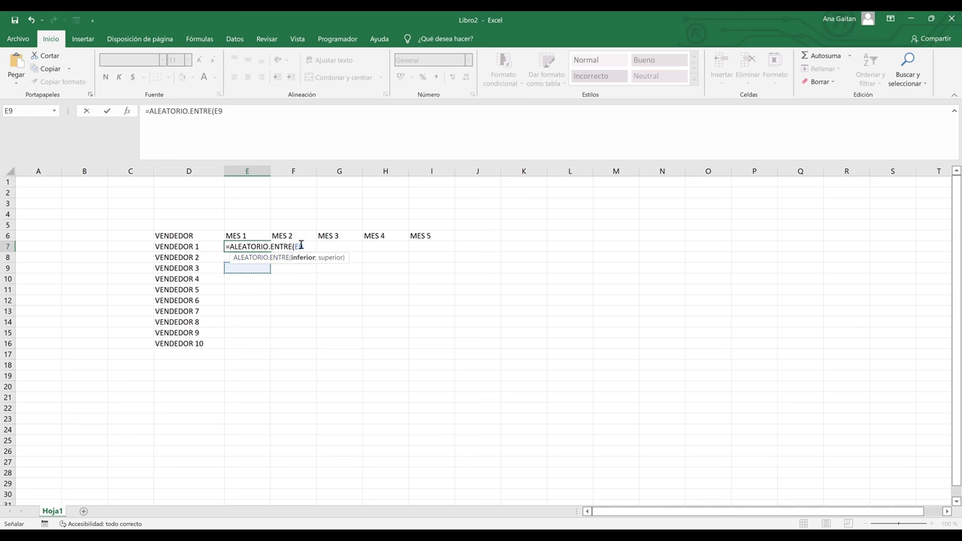
{"action": "key", "text": "BackSpace"}
{"action": "key", "text": "BackSpace"}
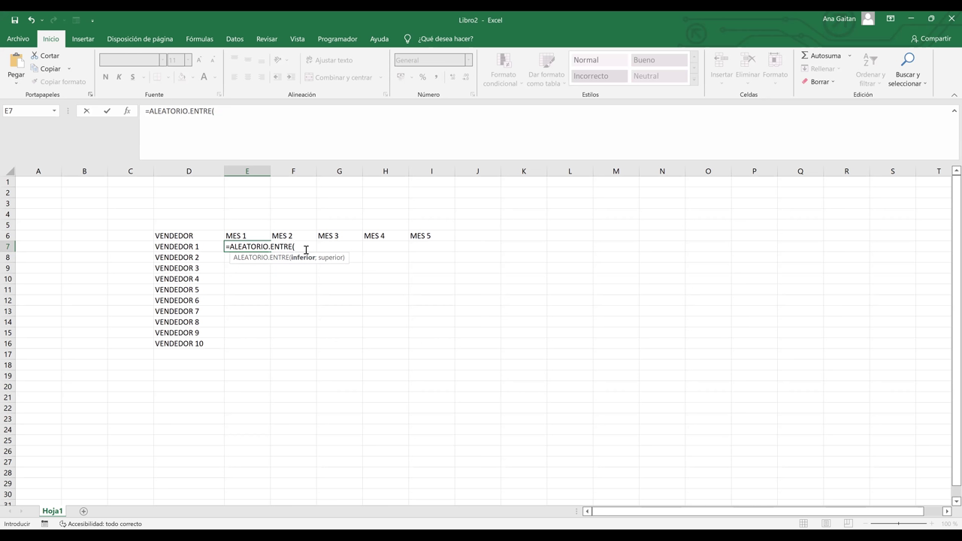
{"action": "type", "text": "50;1"}
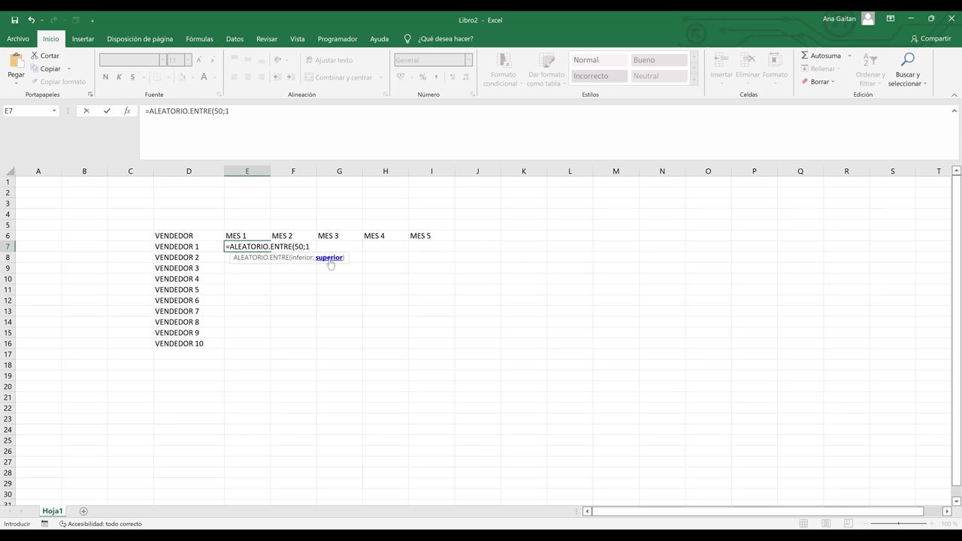
{"action": "type", "text": "000)"}
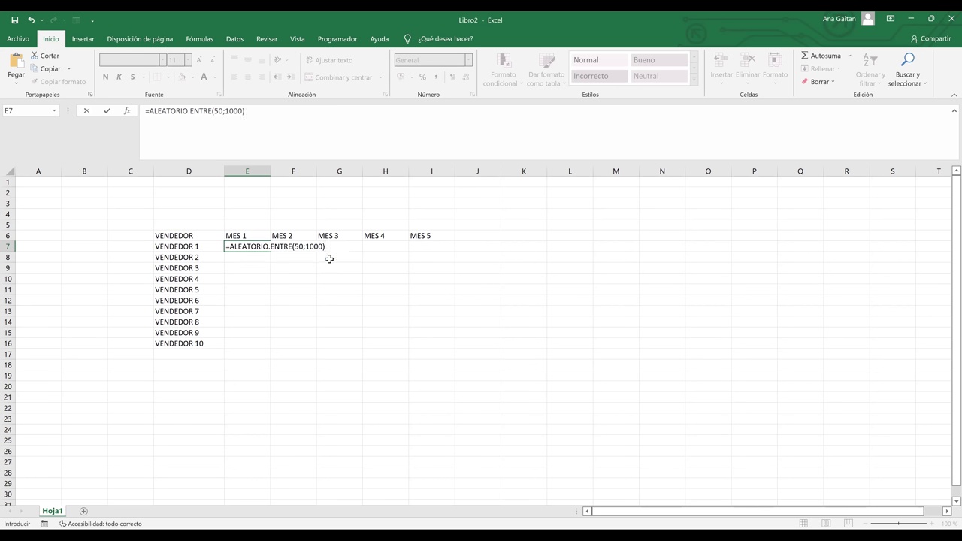
{"action": "key", "text": "Return"}
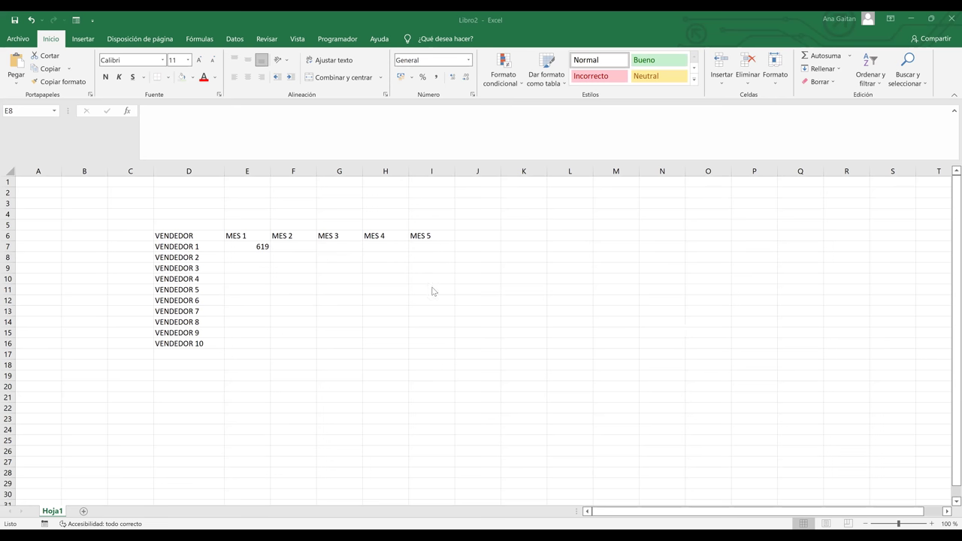
Copy the random sales formula from E7 across the whole block E7:I16
{"action": "left_click", "coordinate": [260, 247]}
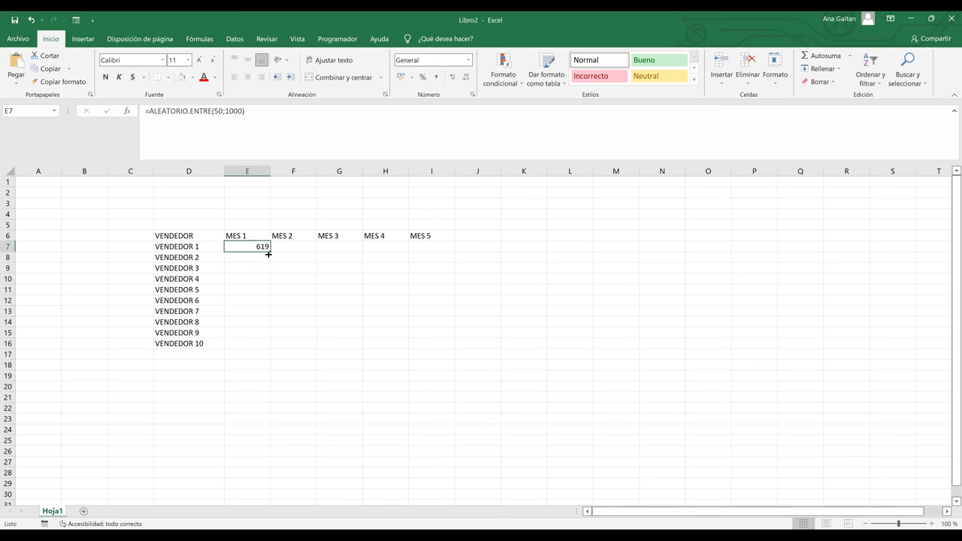
{"action": "left_click_drag", "start_coordinate": [270, 254], "coordinate": [451, 343]}
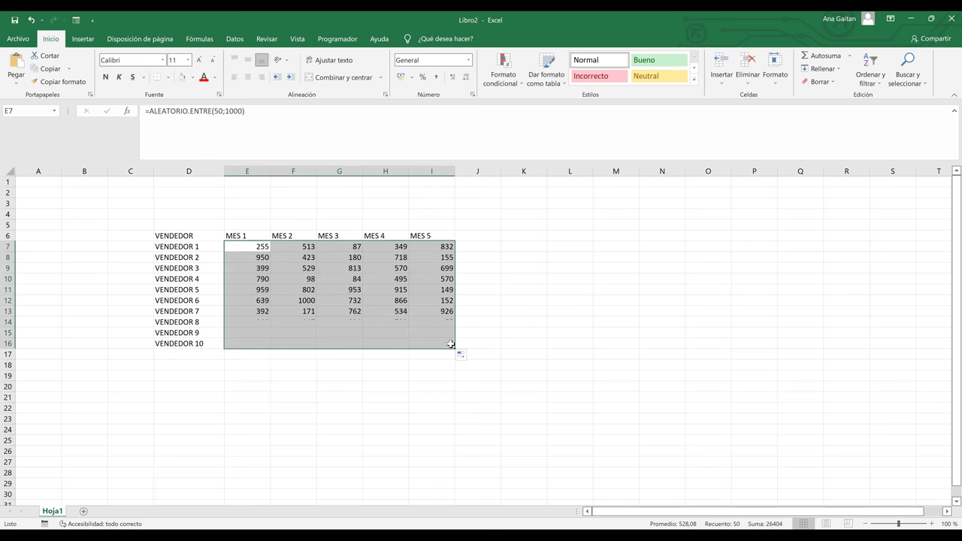
{"action": "left_click", "coordinate": [414, 282]}
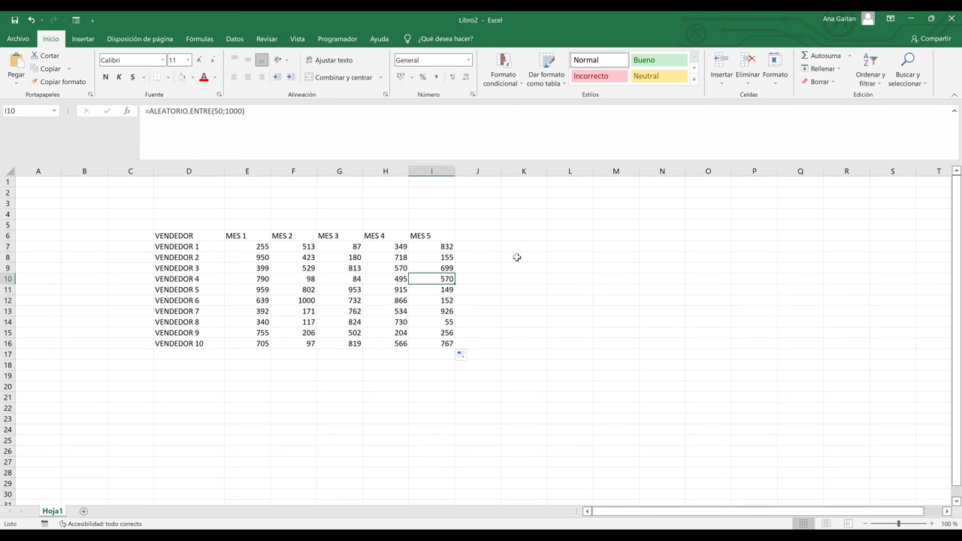
{"action": "left_click", "coordinate": [517, 257]}
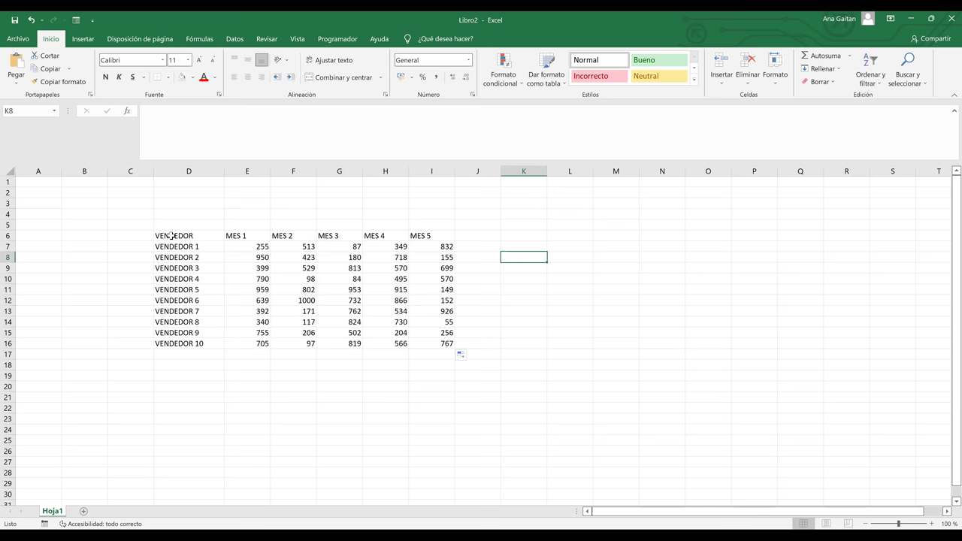
Convert the range D6:I16 into a table, keeping the option that the table has headers
{"action": "left_click_drag", "start_coordinate": [194, 237], "coordinate": [446, 347]}
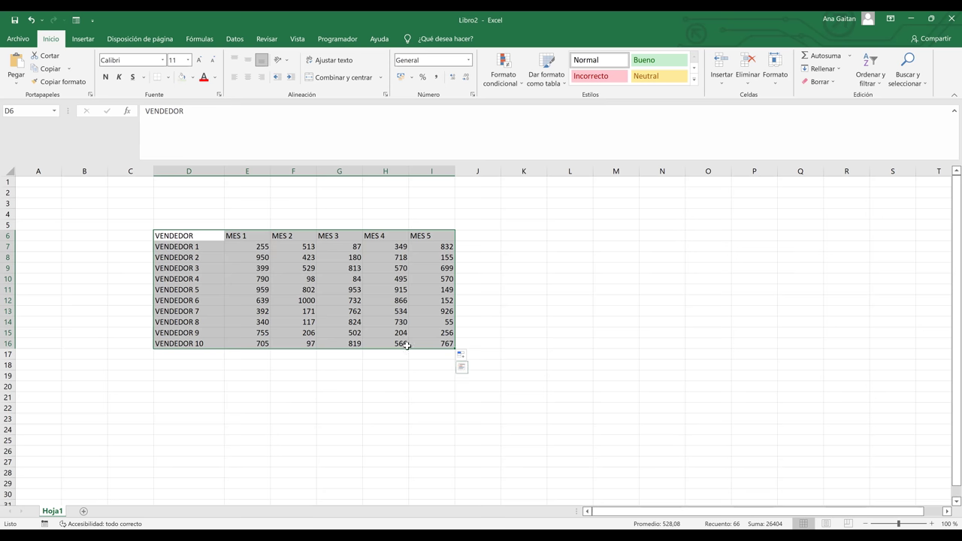
{"action": "left_click", "coordinate": [82, 40]}
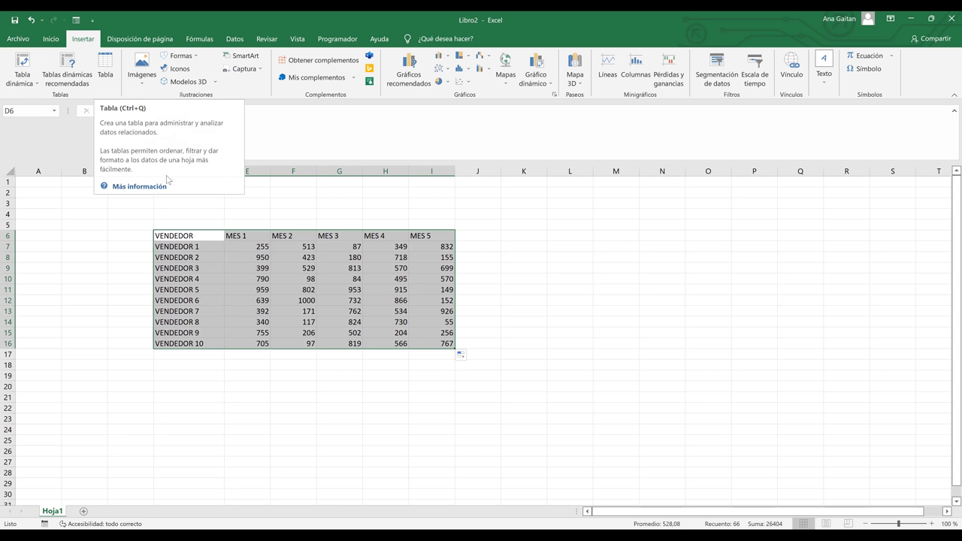
{"action": "left_click", "coordinate": [104, 70]}
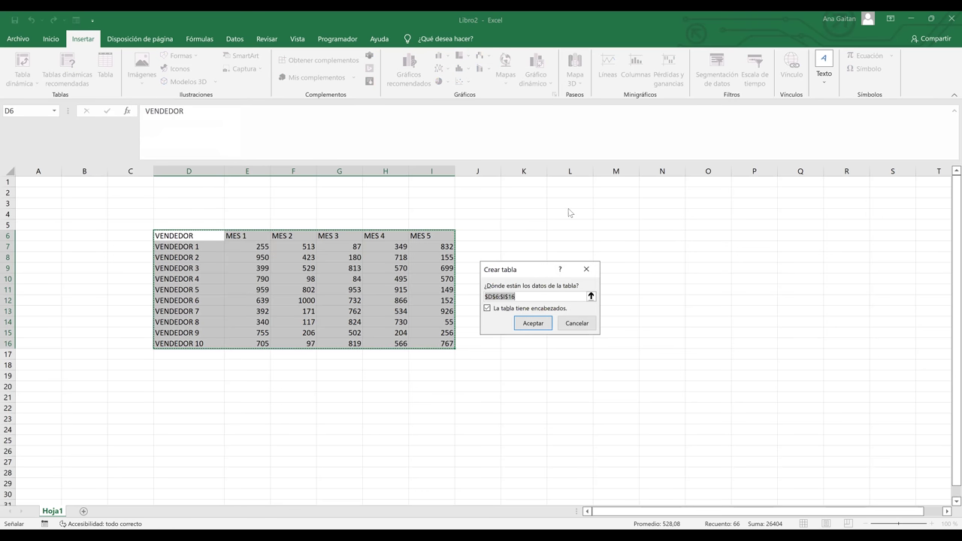
{"action": "left_click_drag", "start_coordinate": [569, 213], "coordinate": [530, 216]}
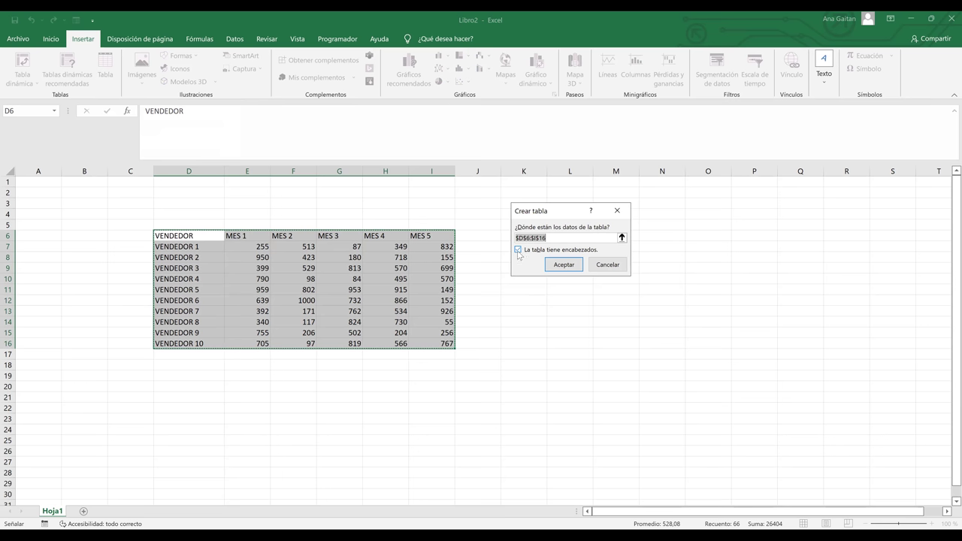
{"action": "left_click", "coordinate": [564, 264]}
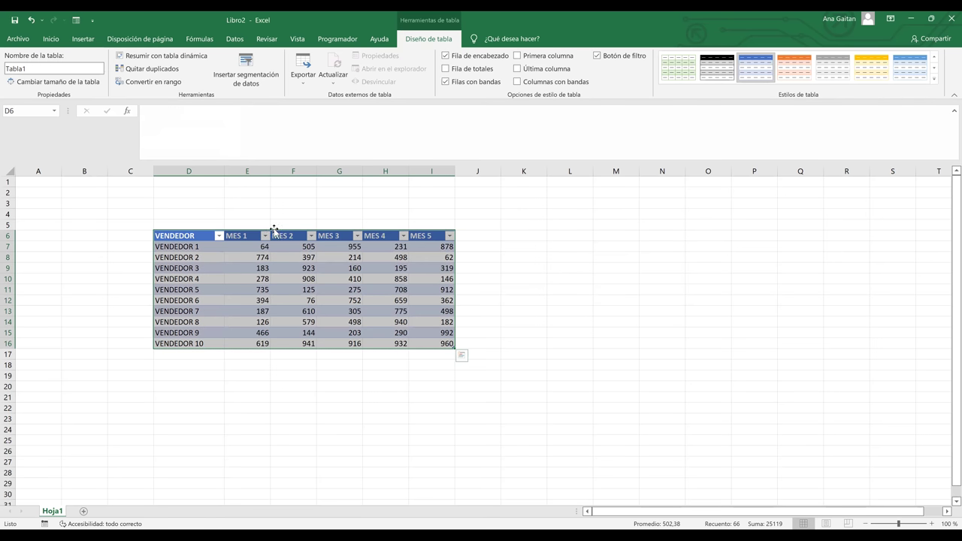
Examine the new table's header row cell by cell, from VENDEDOR through MES 5
{"action": "left_click", "coordinate": [193, 231]}
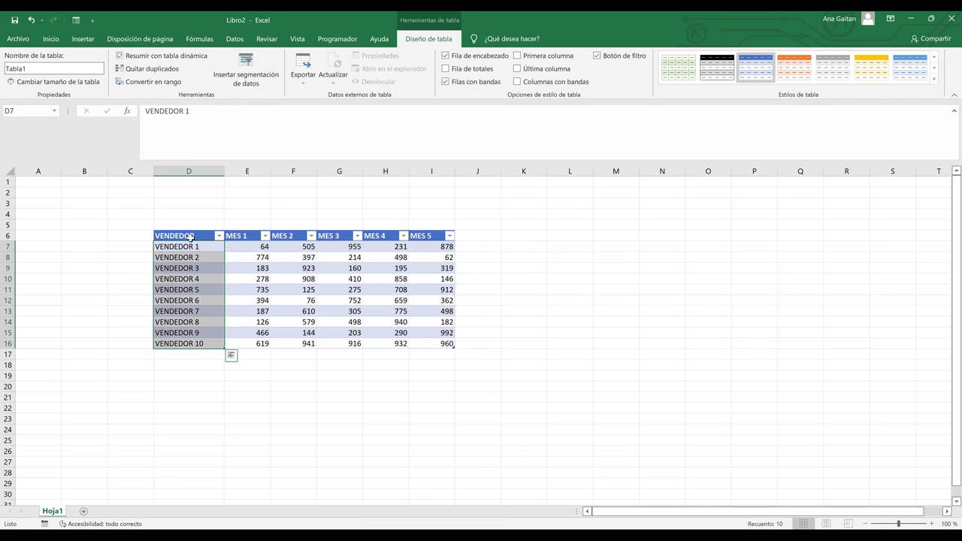
{"action": "left_click", "coordinate": [190, 238]}
{"action": "left_click", "coordinate": [249, 236]}
{"action": "left_click", "coordinate": [287, 236]}
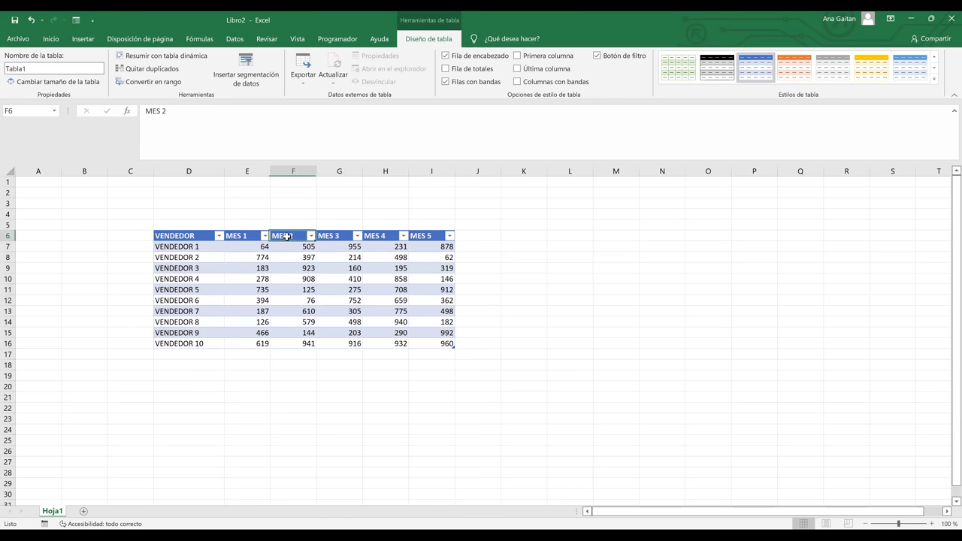
{"action": "left_click", "coordinate": [331, 236]}
{"action": "left_click", "coordinate": [397, 236]}
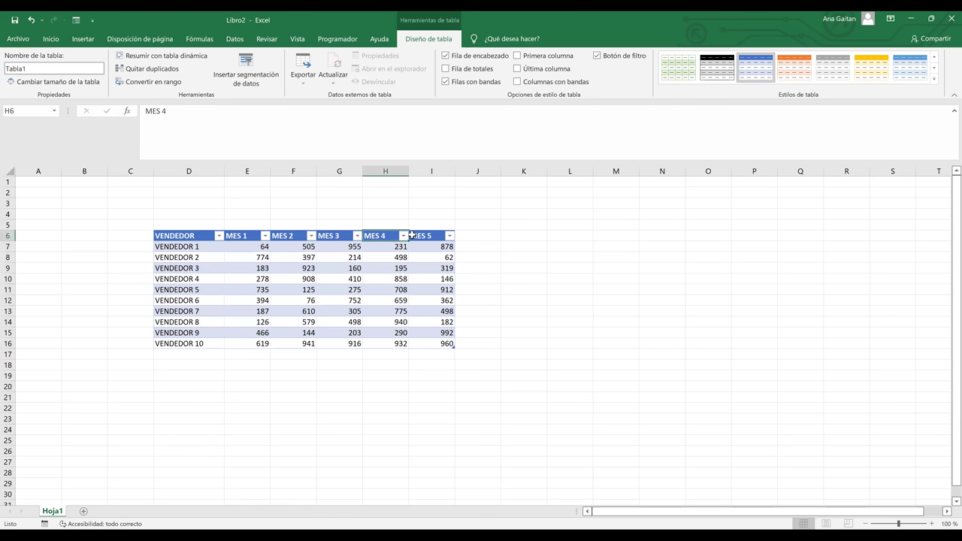
{"action": "left_click", "coordinate": [418, 236]}
{"action": "left_click", "coordinate": [499, 246]}
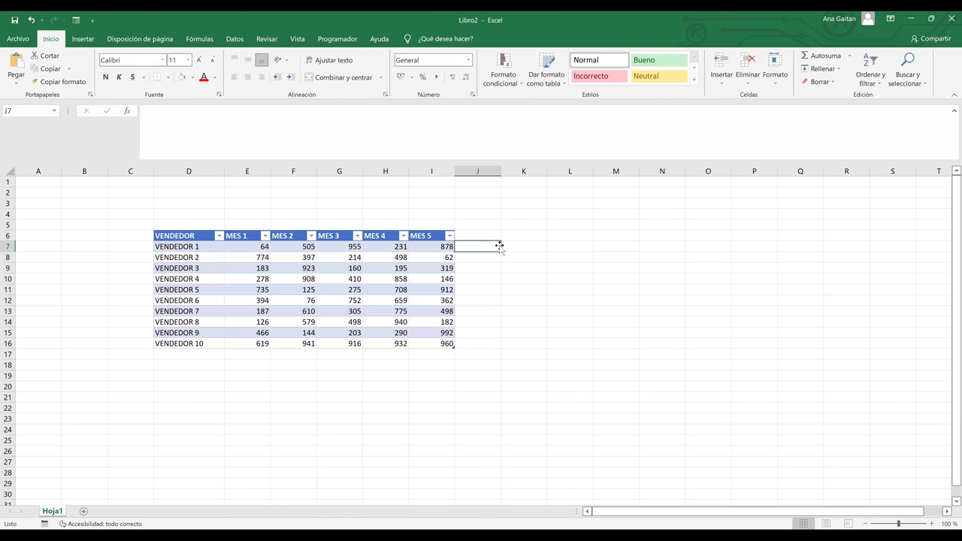
Undo the table creation to turn D6:I16 back into a plain range
{"action": "key", "text": "ctrl+z"}
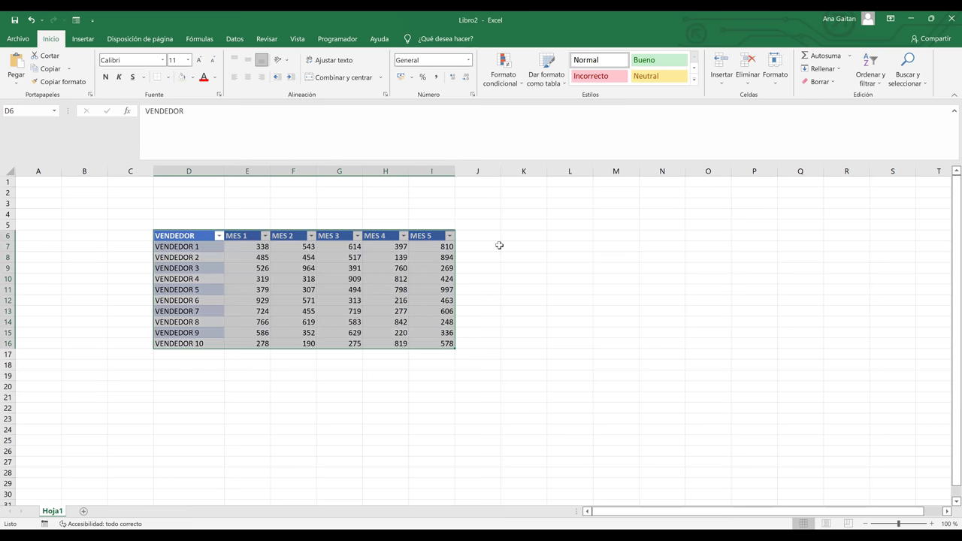
{"action": "key", "text": "ctrl+z"}
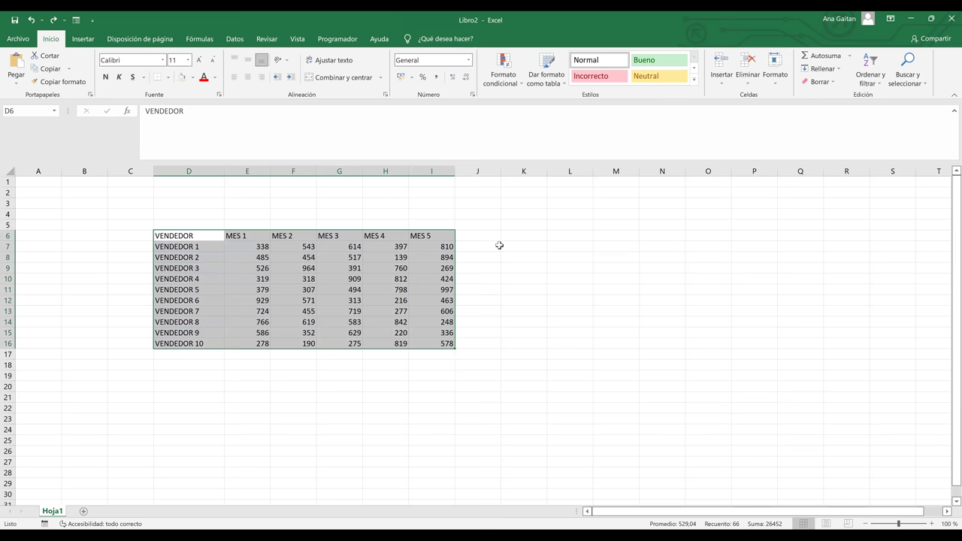
Create a table from D6:I16 with the headers option turned off, and compare its rows 6 and 7
{"action": "key", "text": "ctrl+t"}
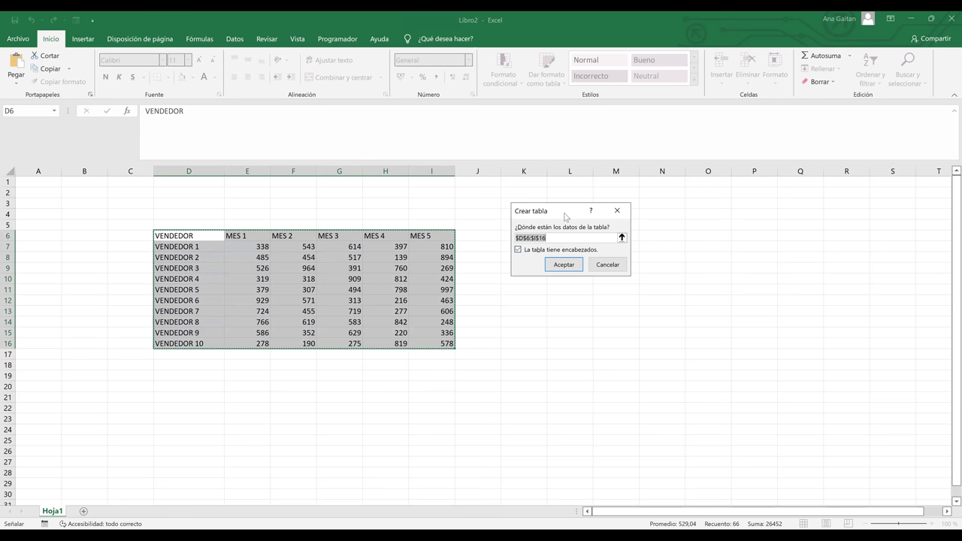
{"action": "left_click", "coordinate": [519, 250]}
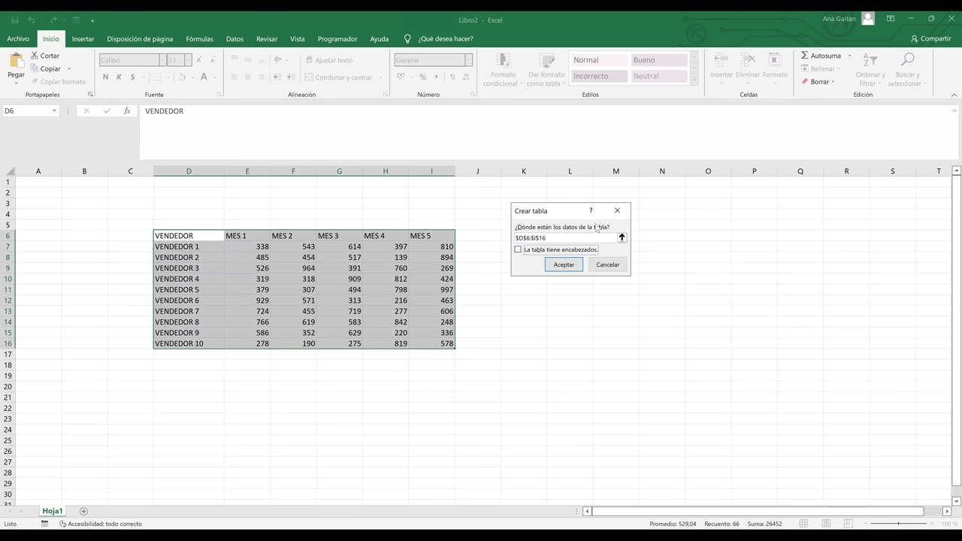
{"action": "left_click", "coordinate": [566, 265]}
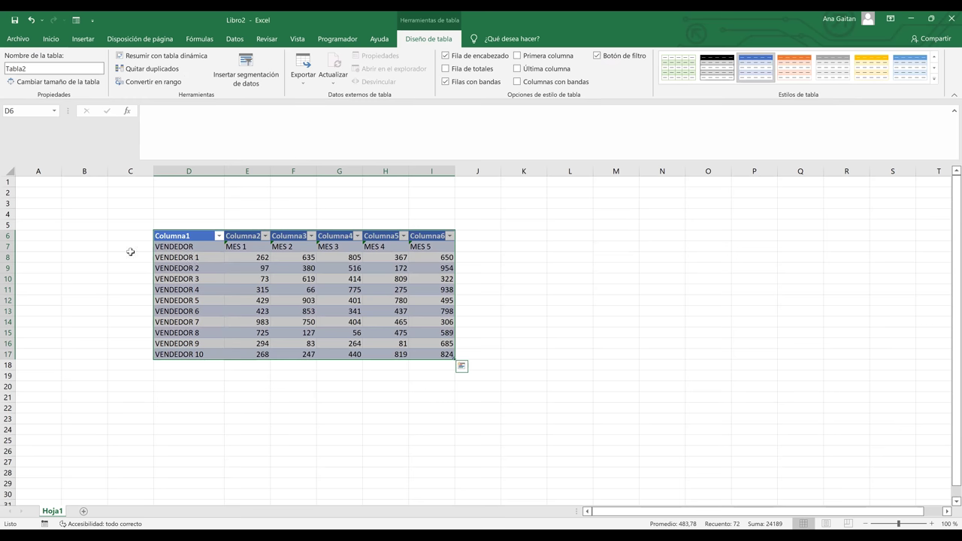
{"action": "left_click", "coordinate": [5, 249]}
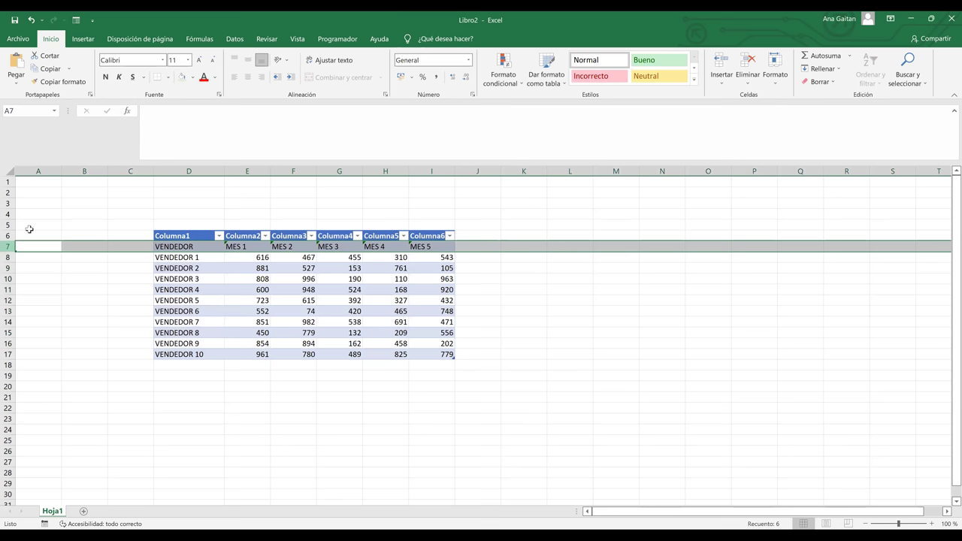
{"action": "left_click_drag", "start_coordinate": [9, 235], "coordinate": [165, 234]}
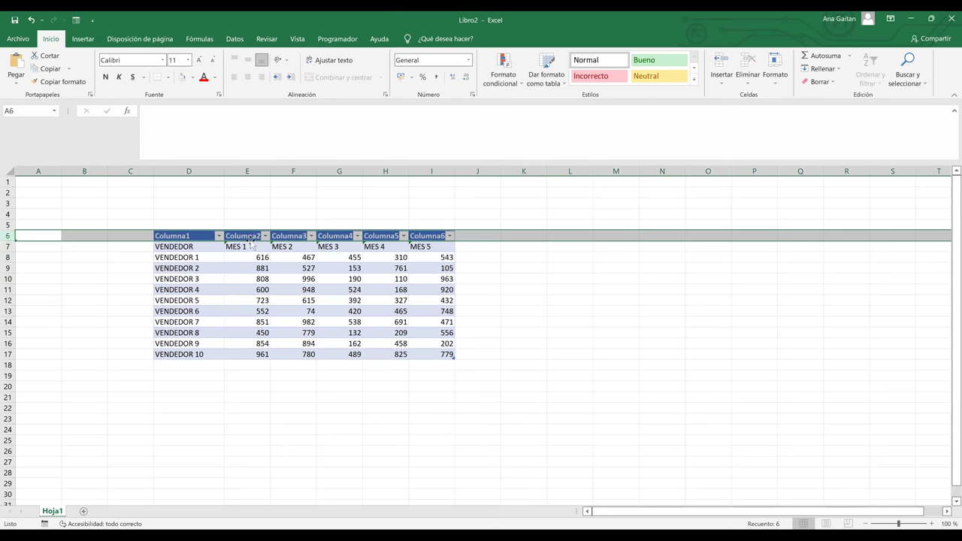
Rename the table's first two generic column headers as VENDEDOR in D6 and MES 1 in E6
{"action": "left_click", "coordinate": [186, 235]}
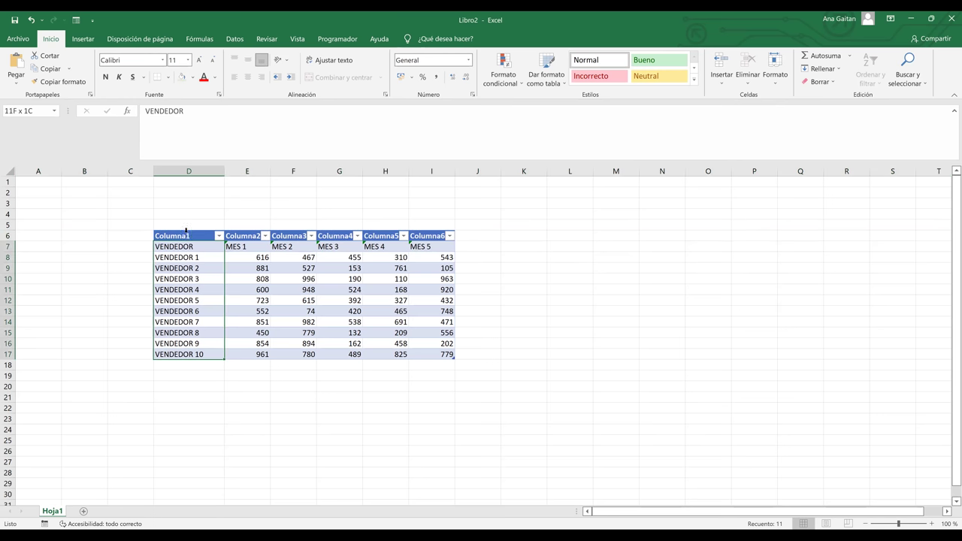
{"action": "left_click", "coordinate": [185, 235]}
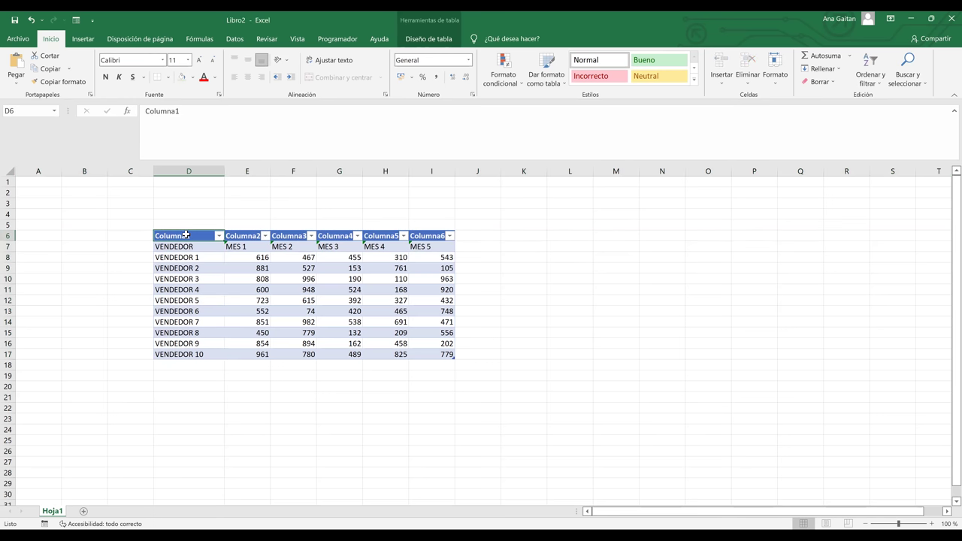
{"action": "type", "text": "V"}
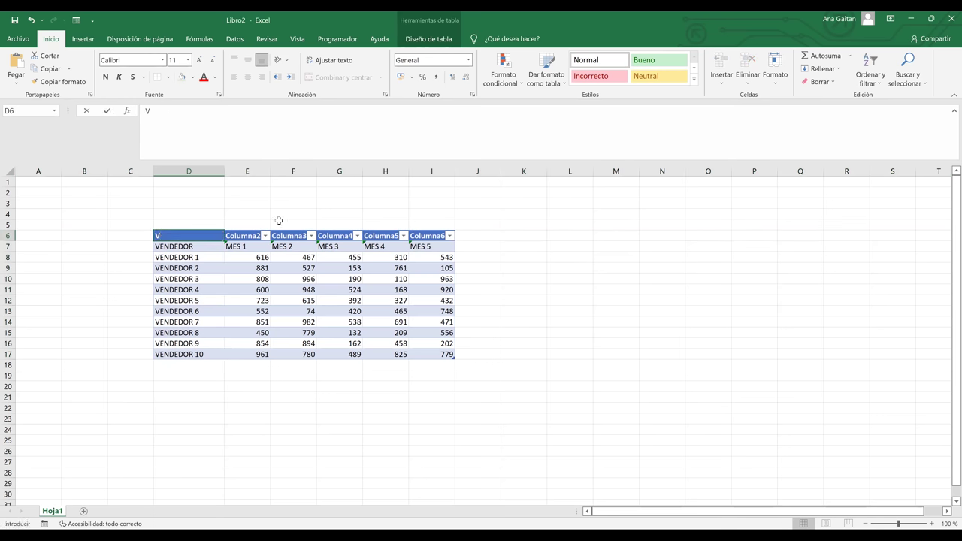
{"action": "type", "text": "ENDEDOR"}
{"action": "key", "text": "Tab"}
{"action": "type", "text": "MES 1"}
{"action": "key", "text": "BackSpace"}
{"action": "key", "text": "Return"}
Confirm MES 1 in E6 and fill the header across F6:I6 as MES 2 through MES 5
{"action": "double_click", "coordinate": [244, 236]}
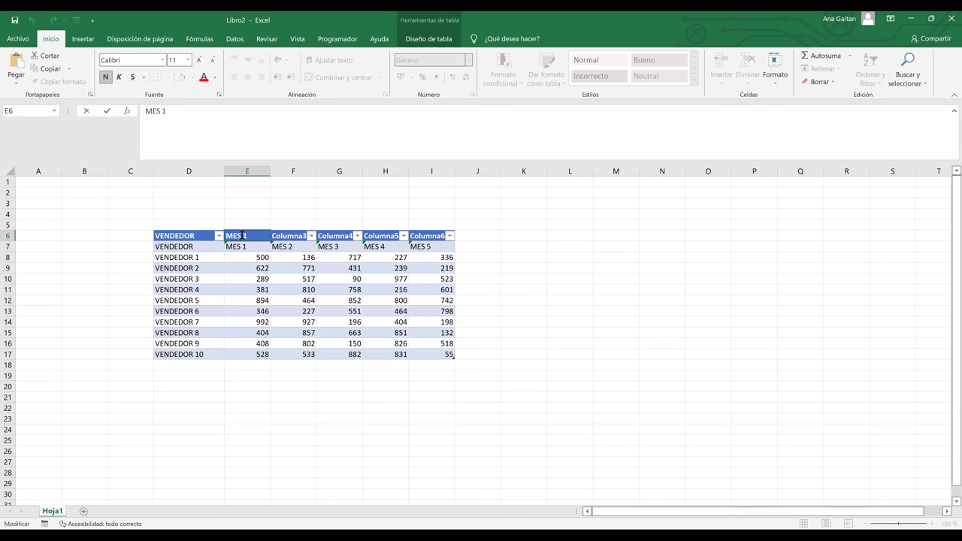
{"action": "key", "text": "ctrl+Return"}
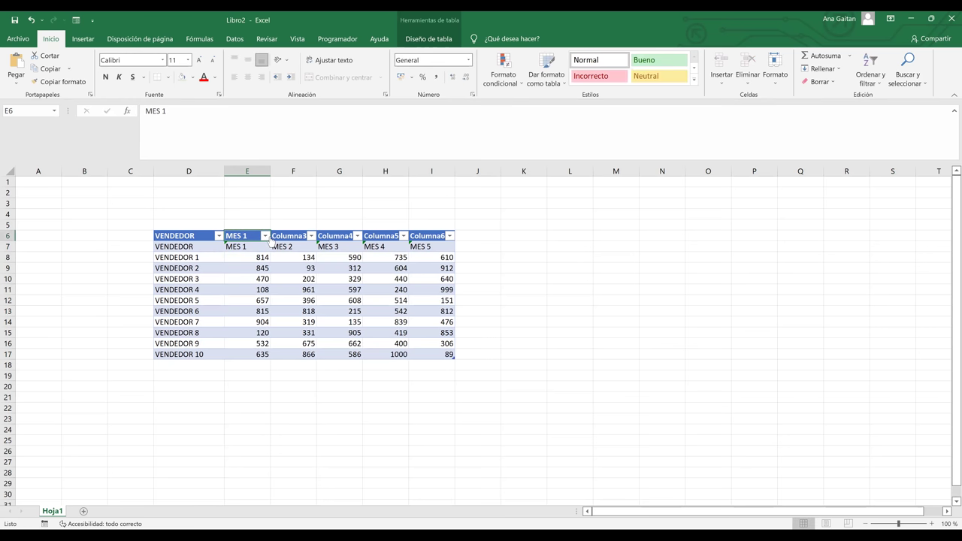
{"action": "left_click_drag", "start_coordinate": [270, 239], "coordinate": [344, 235]}
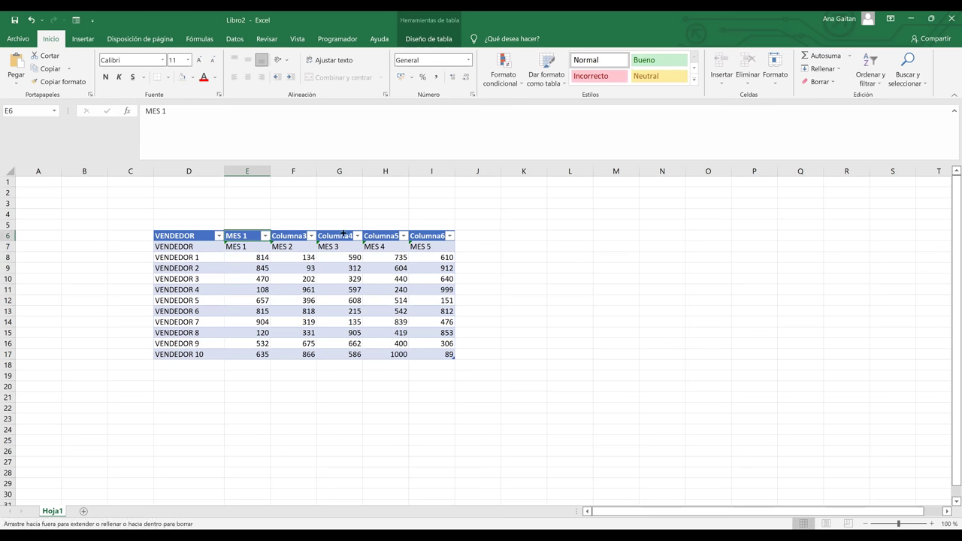
{"action": "left_click_drag", "start_coordinate": [444, 231], "coordinate": [444, 230]}
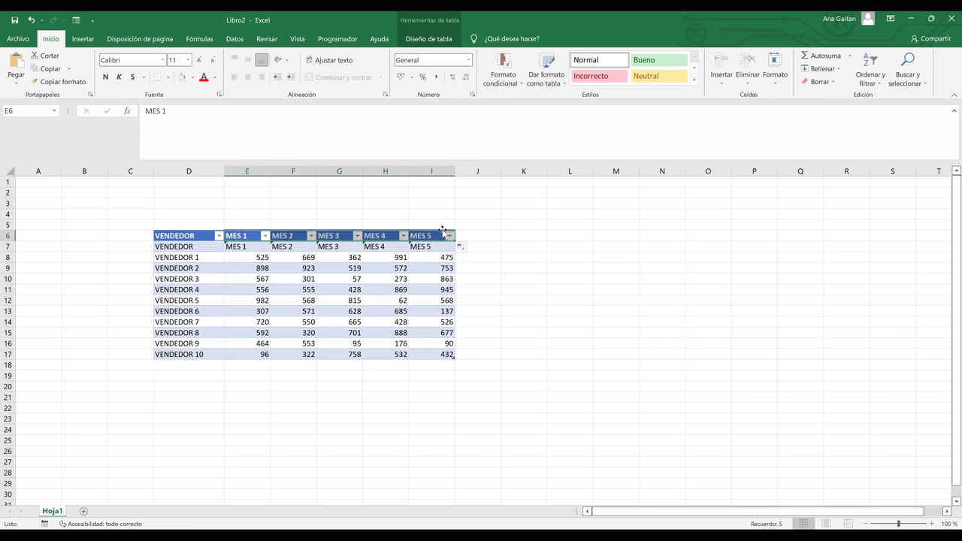
{"action": "left_click", "coordinate": [547, 239]}
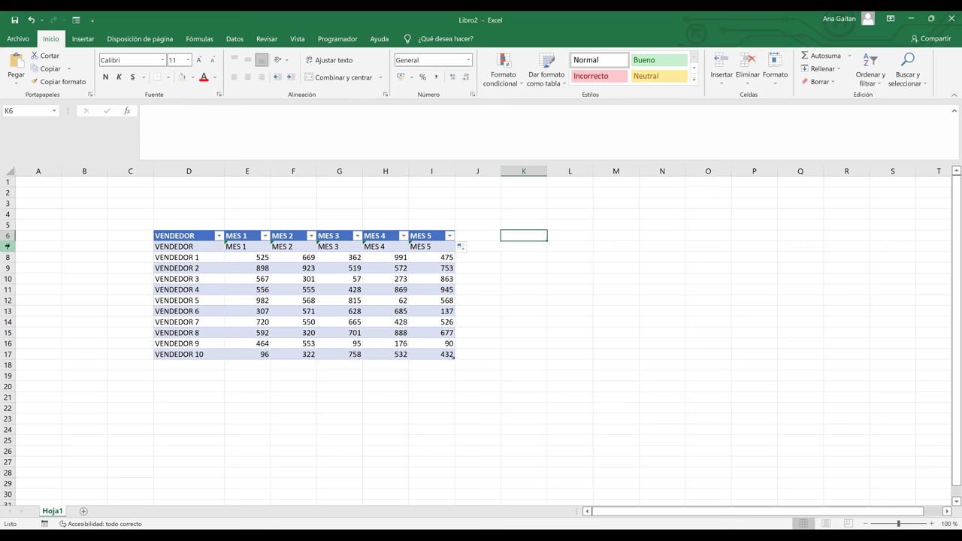
Undo the table made without headers and recreate it from D6:I16 with the headers option turned on
{"action": "key", "text": "ctrl+z"}
{"action": "key", "text": "ctrl+z"}
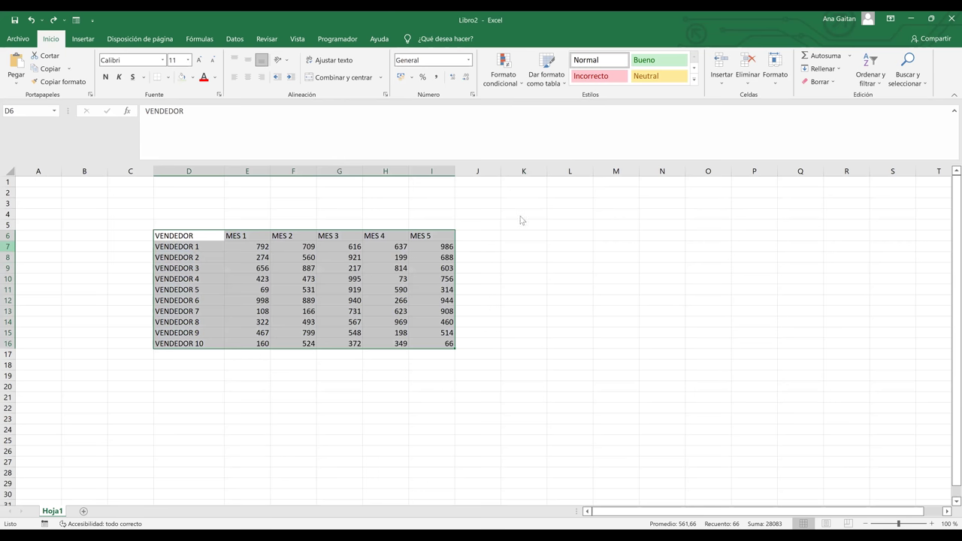
{"action": "key", "text": "ctrl+t"}
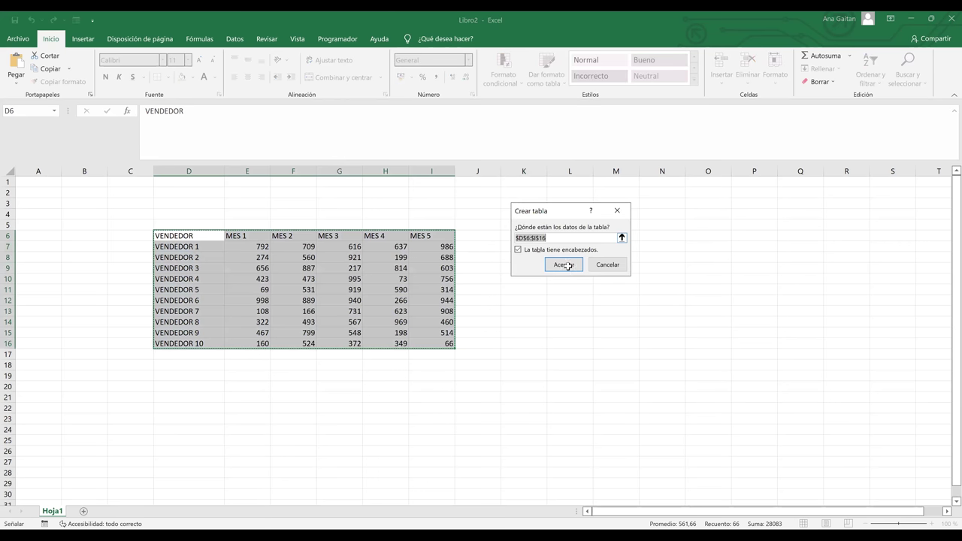
{"action": "left_click", "coordinate": [565, 266]}
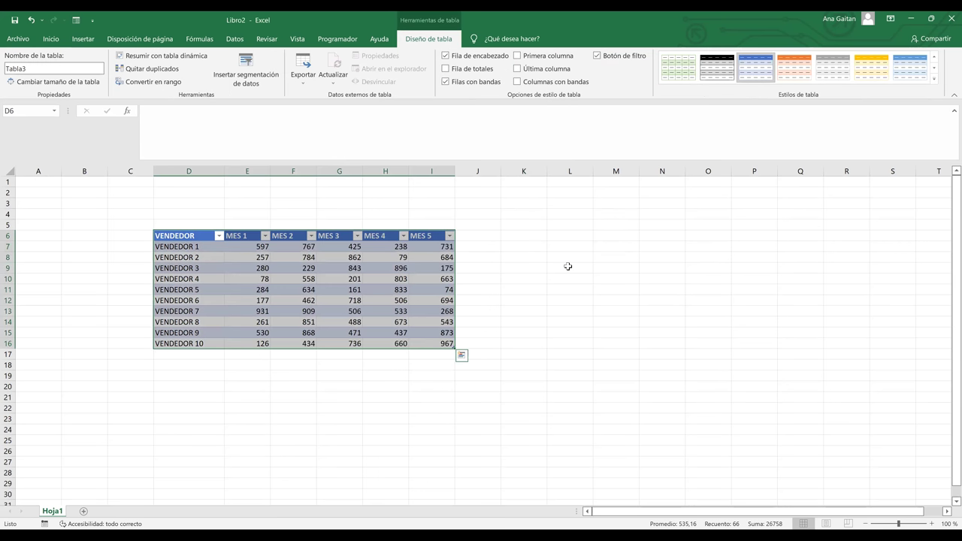
Examine the recreated table's extent, its header cells in row 6 and the data cell H7
{"action": "left_click", "coordinate": [569, 266]}
{"action": "left_click", "coordinate": [382, 247]}
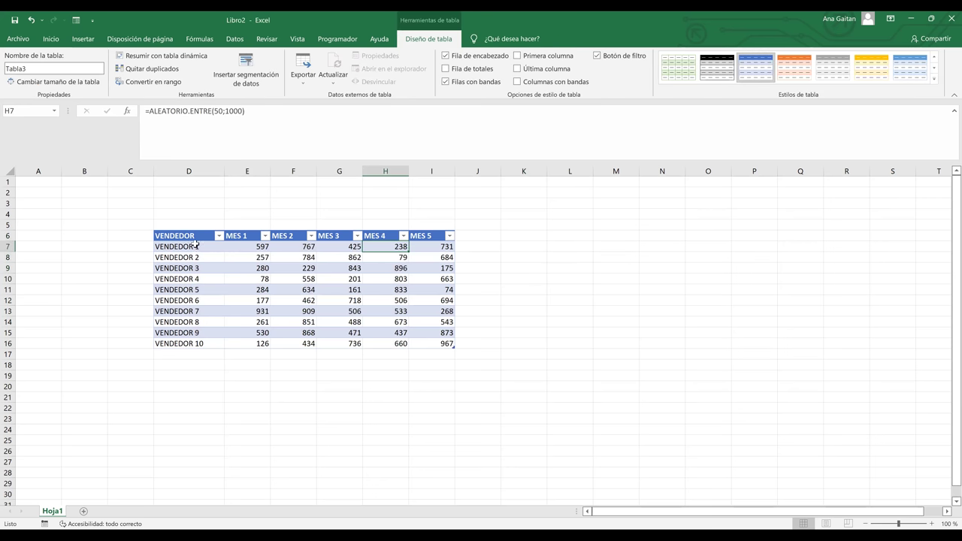
{"action": "left_click_drag", "start_coordinate": [184, 236], "coordinate": [421, 339]}
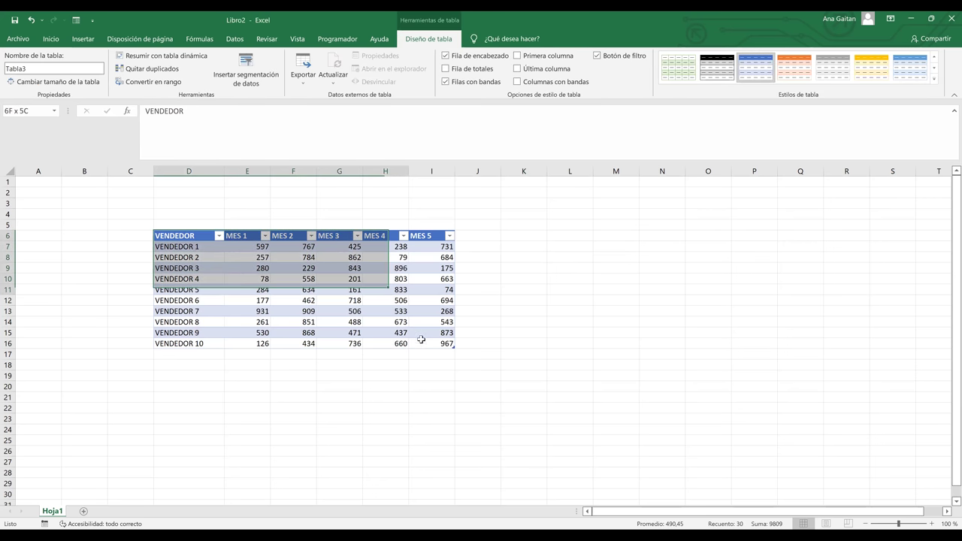
{"action": "left_click", "coordinate": [550, 383]}
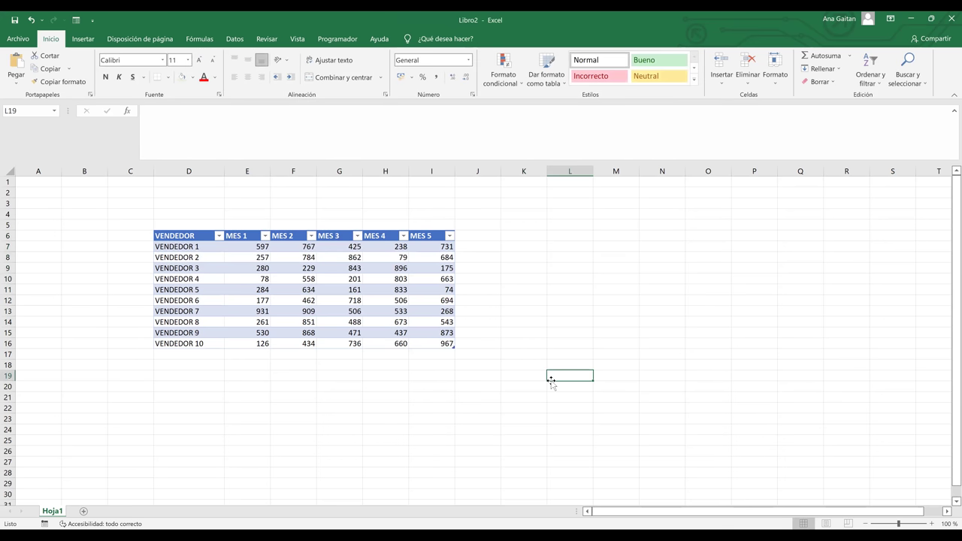
{"action": "left_click", "coordinate": [252, 237]}
{"action": "left_click", "coordinate": [301, 236]}
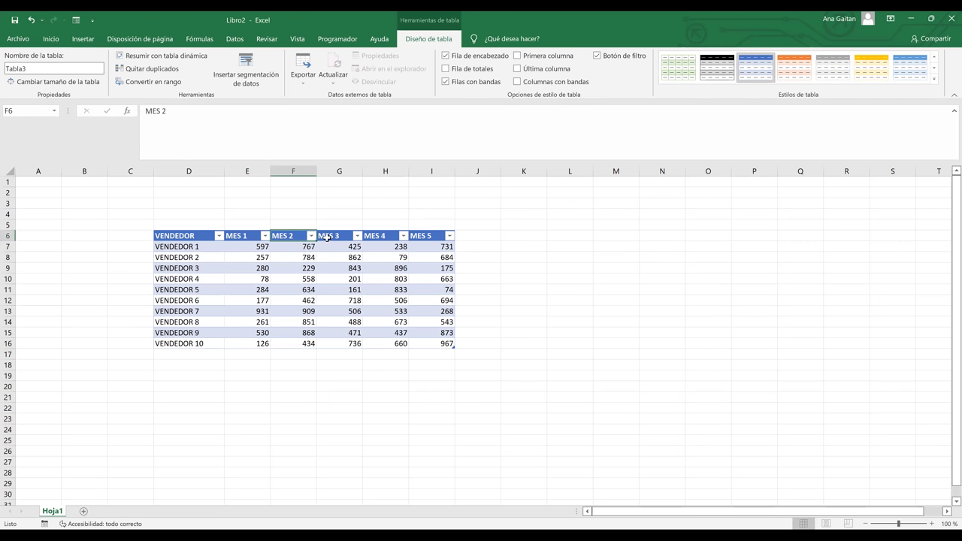
{"action": "left_click", "coordinate": [328, 237]}
{"action": "left_click", "coordinate": [396, 249]}
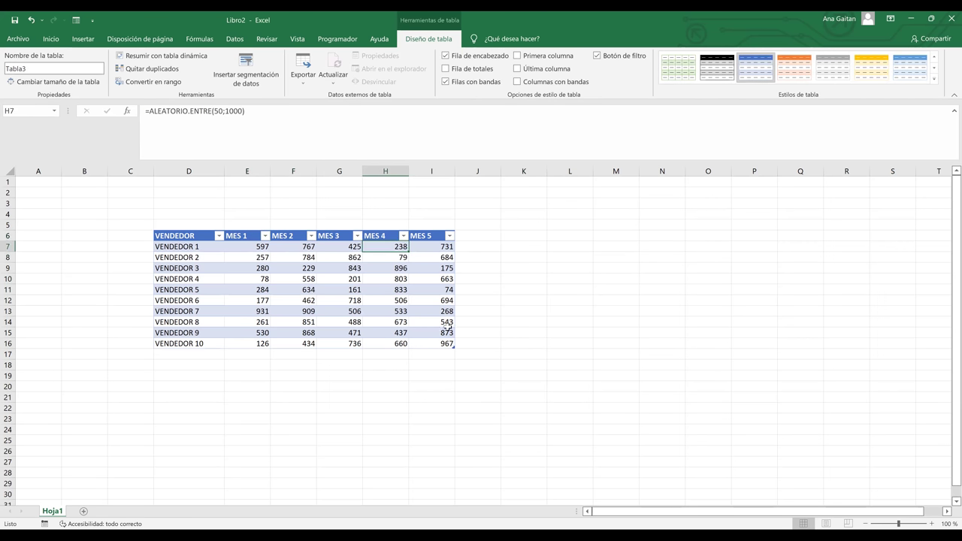
Undo the table creation and copy the plain range D6:I16 to a second block starting at D22
{"action": "key", "text": "ctrl+z"}
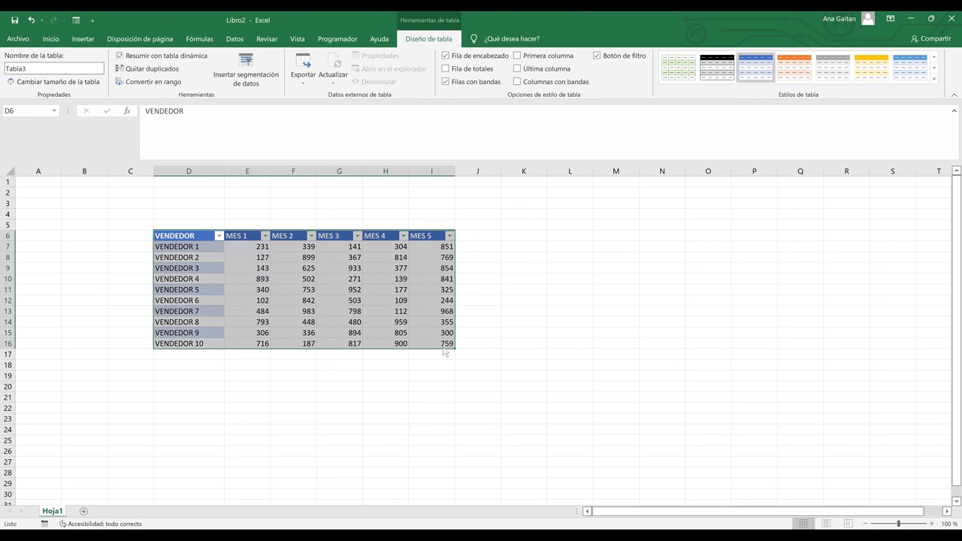
{"action": "key", "text": "ctrl+c"}
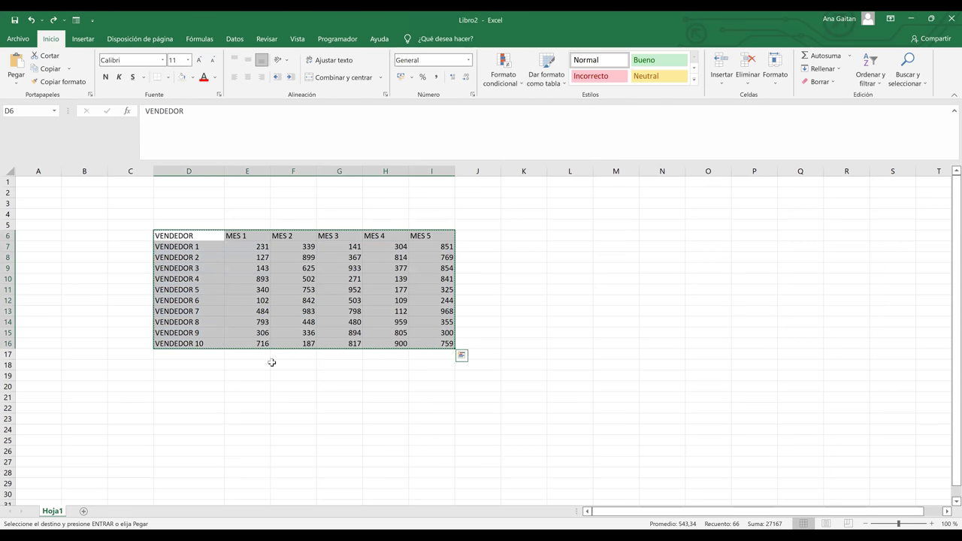
{"action": "left_click", "coordinate": [186, 407]}
{"action": "key", "text": "ctrl+v"}
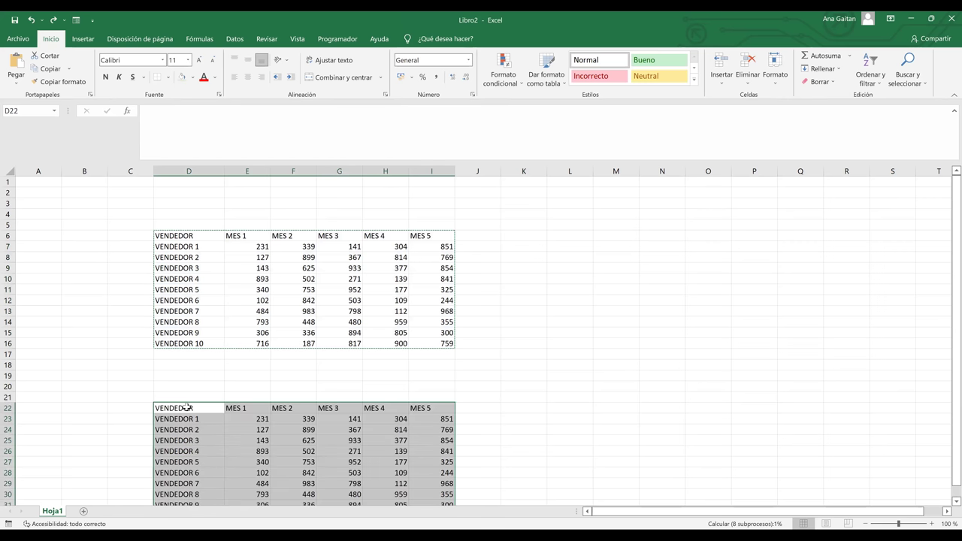
Create a table from the original range D6:I16, using its first row as headers
{"action": "left_click", "coordinate": [256, 329]}
{"action": "left_click_drag", "start_coordinate": [179, 239], "coordinate": [440, 343]}
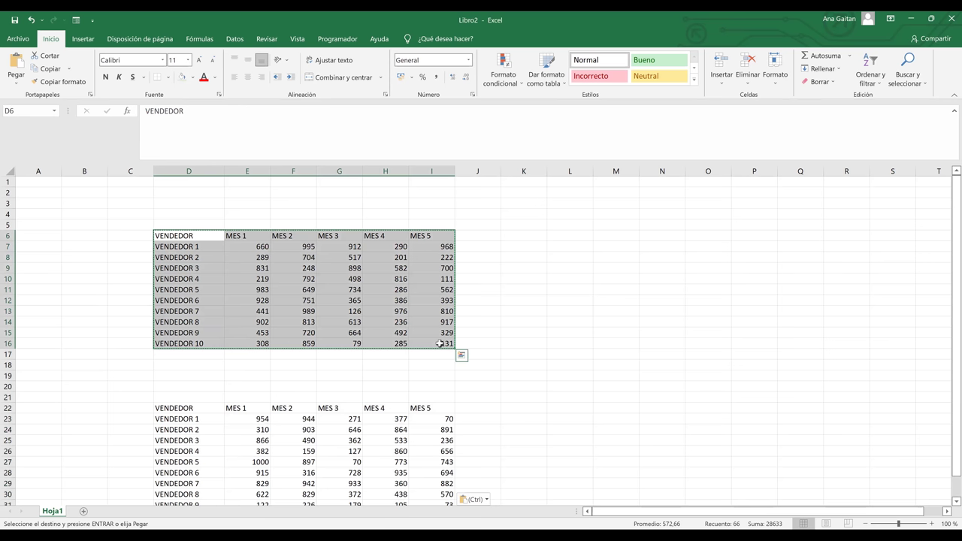
{"action": "key", "text": "ctrl+t"}
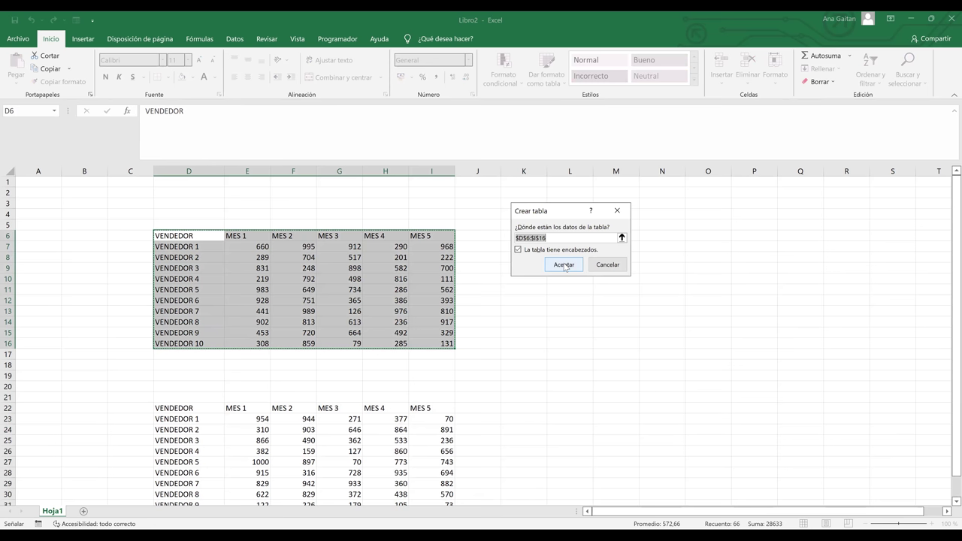
{"action": "left_click", "coordinate": [565, 265]}
Create a separate table from only the VENDEDOR column D22:D32 of the copied block, with the headers option on
{"action": "scroll", "coordinate": [948, 501], "scroll_direction": "down", "scroll_amount": 1}
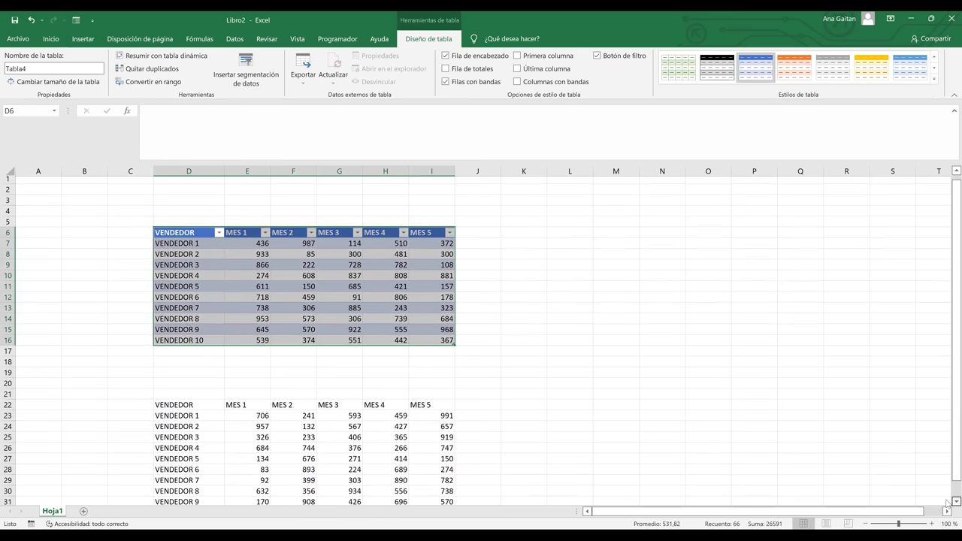
{"action": "scroll", "coordinate": [440, 406], "scroll_direction": "down", "scroll_amount": 2}
{"action": "left_click", "coordinate": [442, 408]}
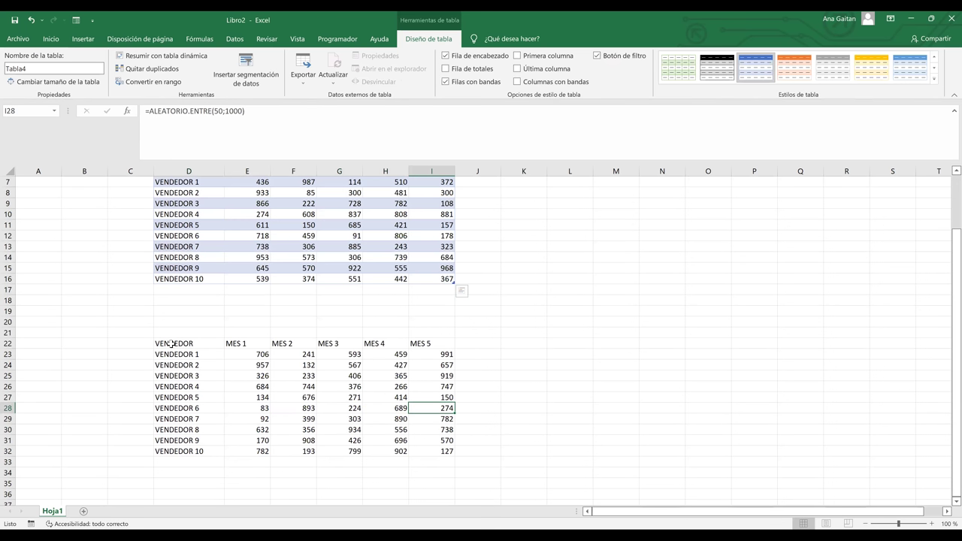
{"action": "left_click", "coordinate": [171, 343]}
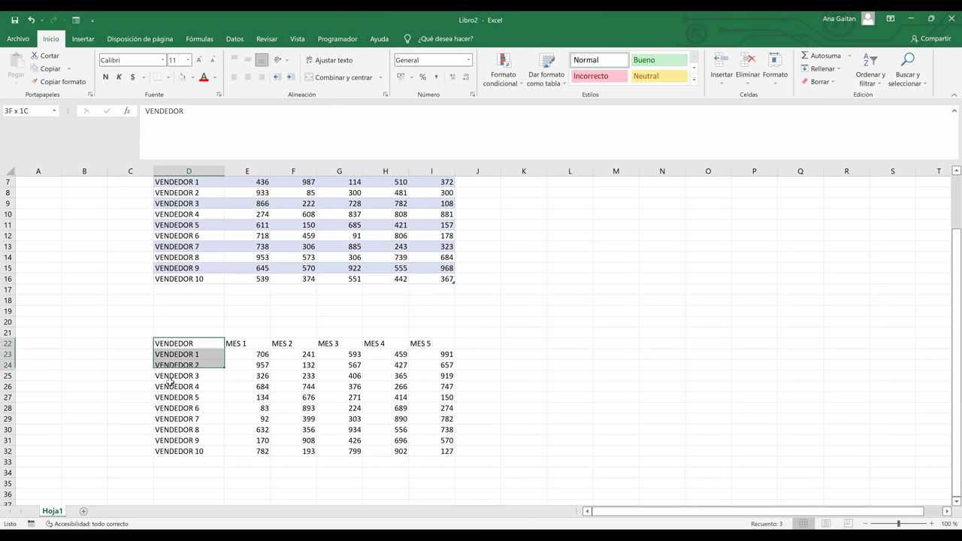
{"action": "left_click", "coordinate": [179, 450], "text": "shift"}
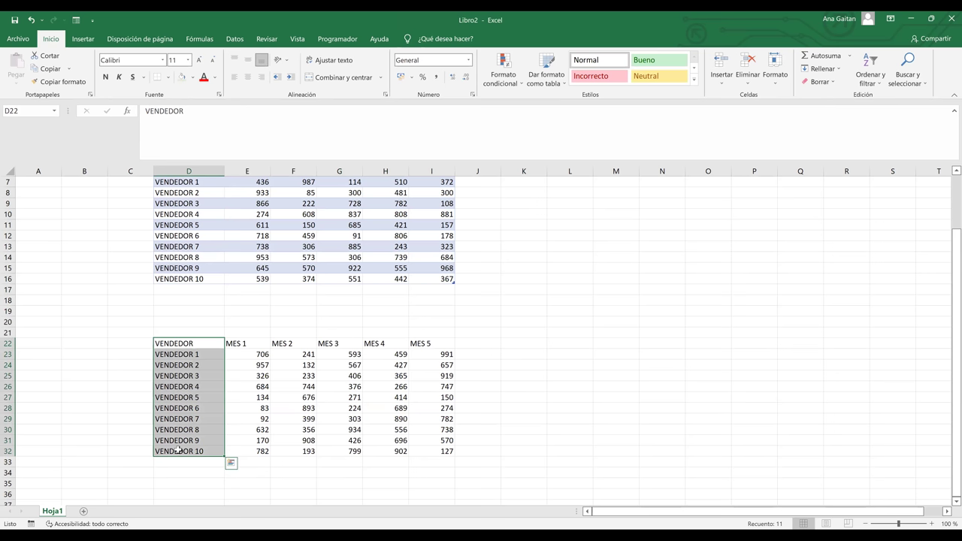
{"action": "key", "text": "ctrl+t"}
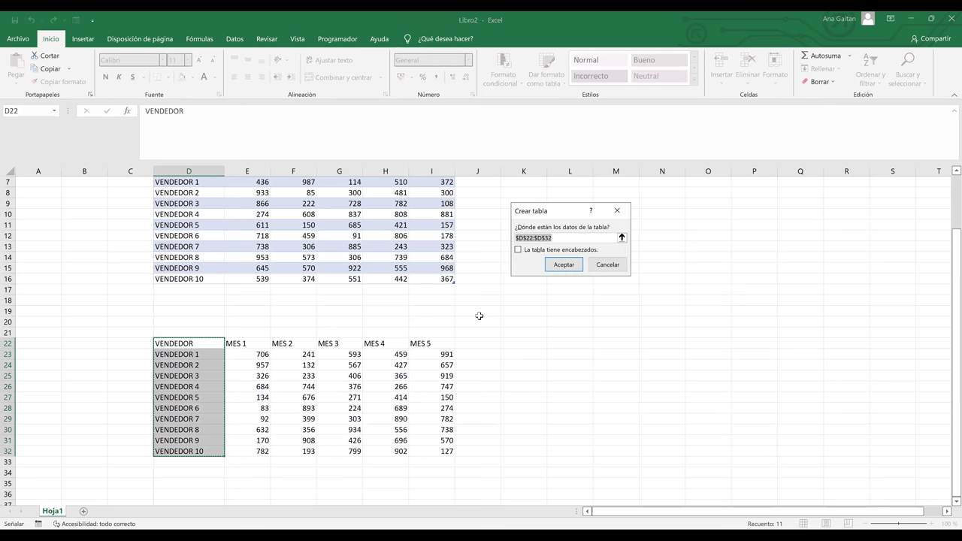
{"action": "left_click", "coordinate": [521, 250]}
{"action": "left_click", "coordinate": [564, 264]}
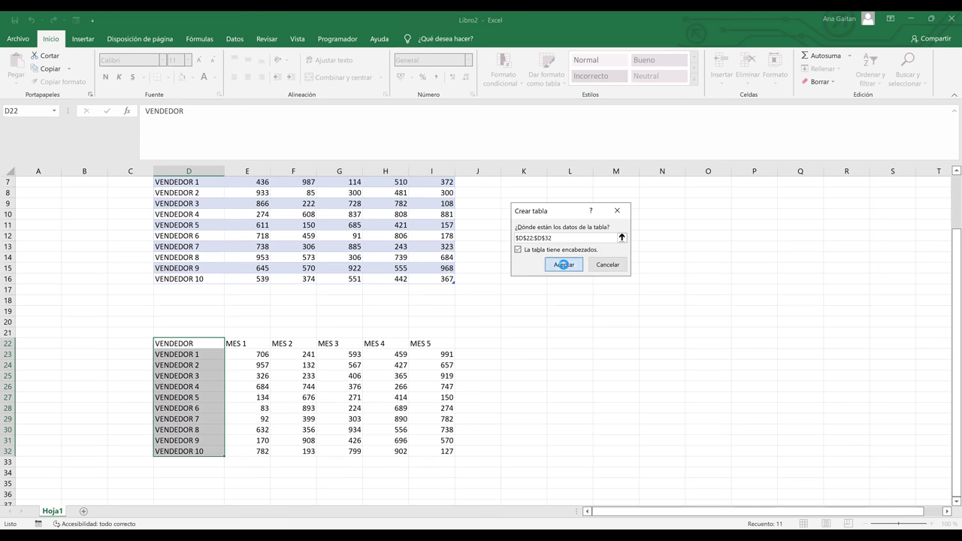
Create separate single-column tables with headers from MES 1 (E22:E32) and MES 2 (F22:F32)
{"action": "left_click_drag", "start_coordinate": [249, 344], "coordinate": [259, 452]}
{"action": "key", "text": "ctrl+t"}
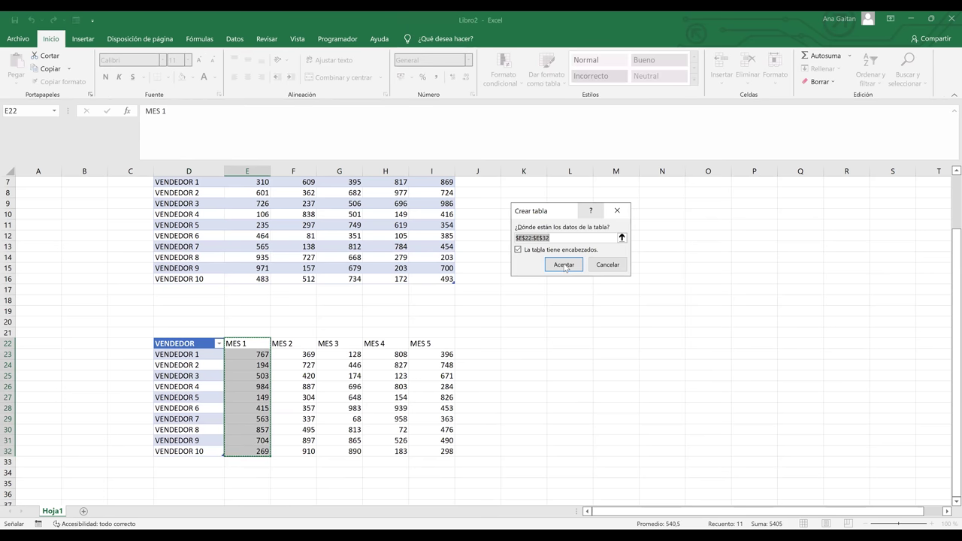
{"action": "left_click", "coordinate": [564, 266]}
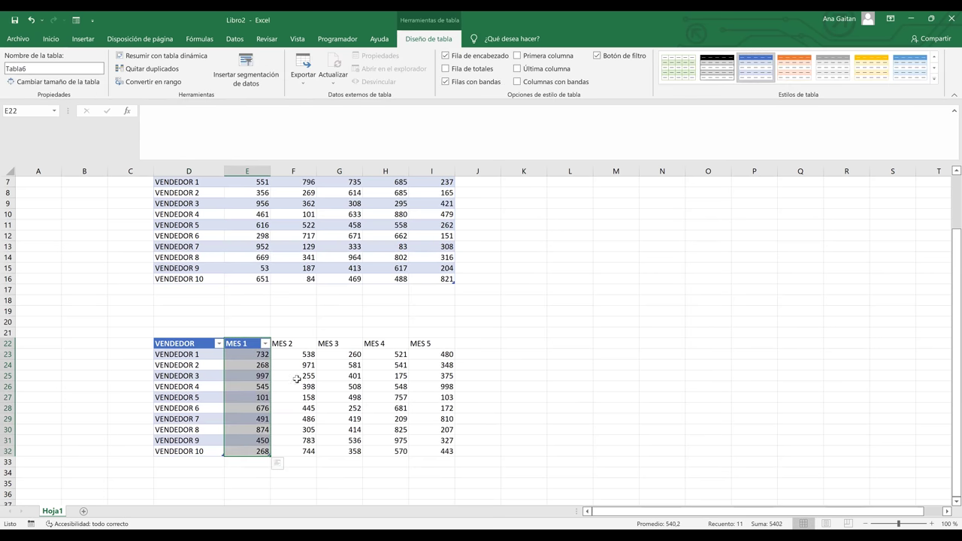
{"action": "left_click_drag", "start_coordinate": [293, 343], "coordinate": [311, 454]}
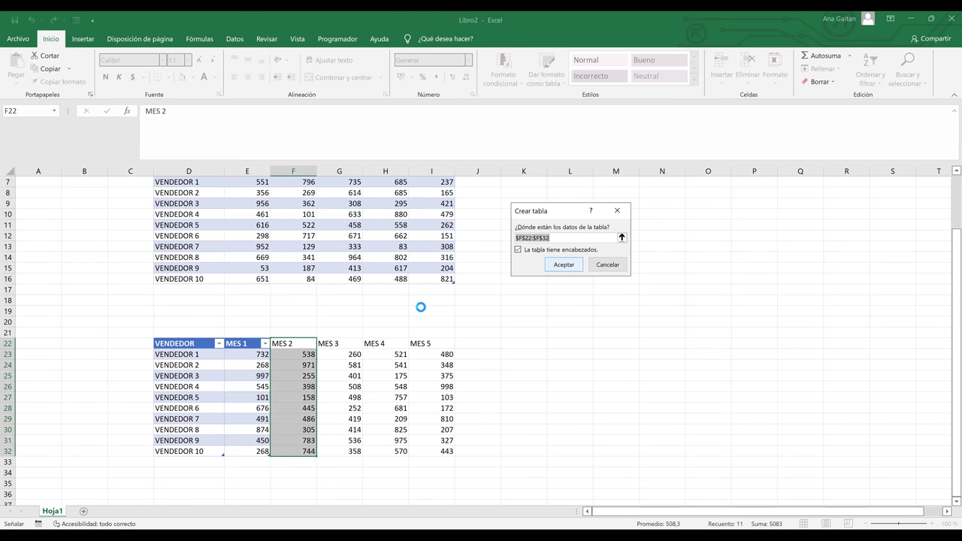
{"action": "key", "text": "Return"}
Create separate single-column tables with headers from MES 3 (G22:G32) and MES 4 (H22:H32)
{"action": "left_click_drag", "start_coordinate": [340, 345], "coordinate": [343, 451]}
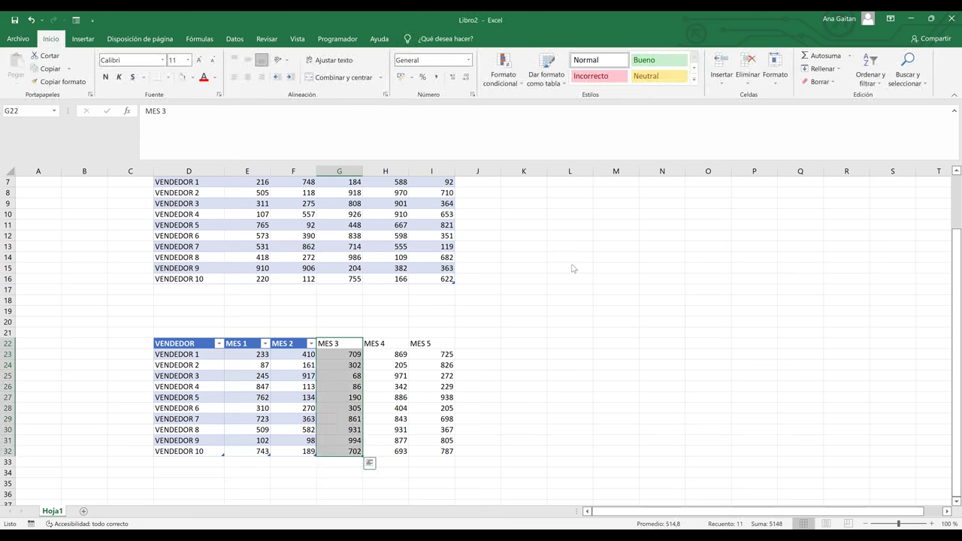
{"action": "key", "text": "ctrl+t"}
{"action": "key", "text": "Return"}
{"action": "left_click_drag", "start_coordinate": [385, 343], "coordinate": [387, 455]}
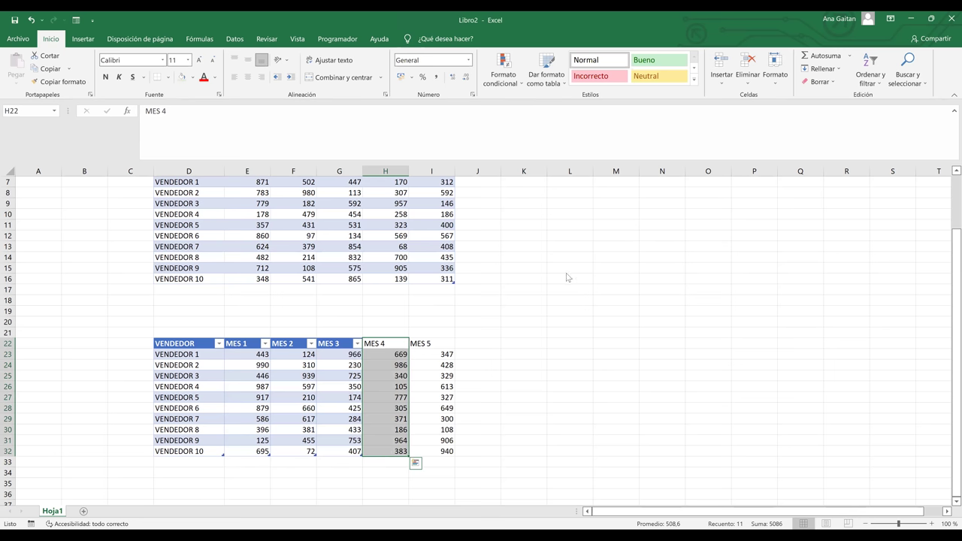
{"action": "key", "text": "ctrl+t"}
{"action": "key", "text": "Return"}
Create a separate table with headers from the MES 5 column I22:I32, and return to the first table for comparison
{"action": "mouse_move", "coordinate": [426, 344]}
{"action": "left_mouse_down"}
{"action": "mouse_move", "coordinate": [427, 458]}
{"action": "mouse_move", "coordinate": [443, 345]}
{"action": "left_mouse_up"}
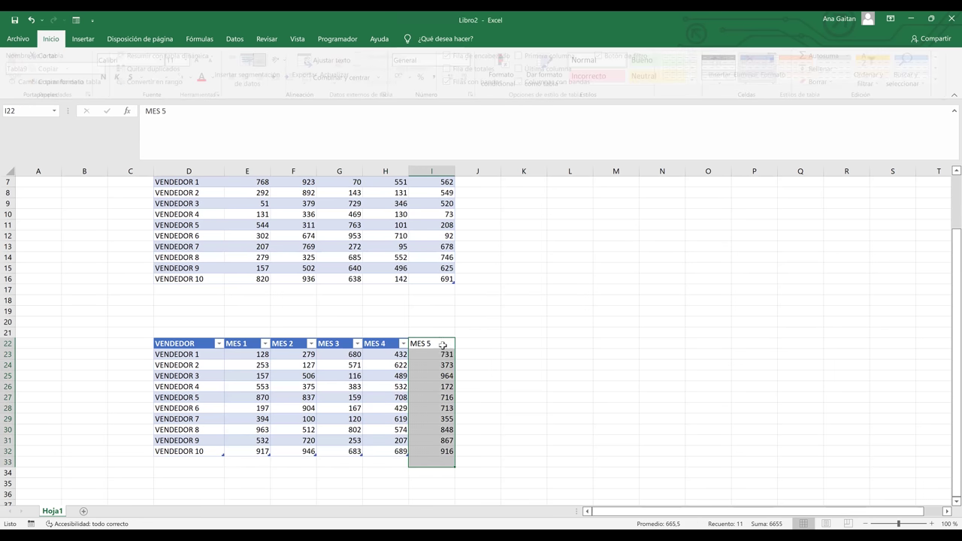
{"action": "left_click_drag", "start_coordinate": [435, 448], "coordinate": [436, 449]}
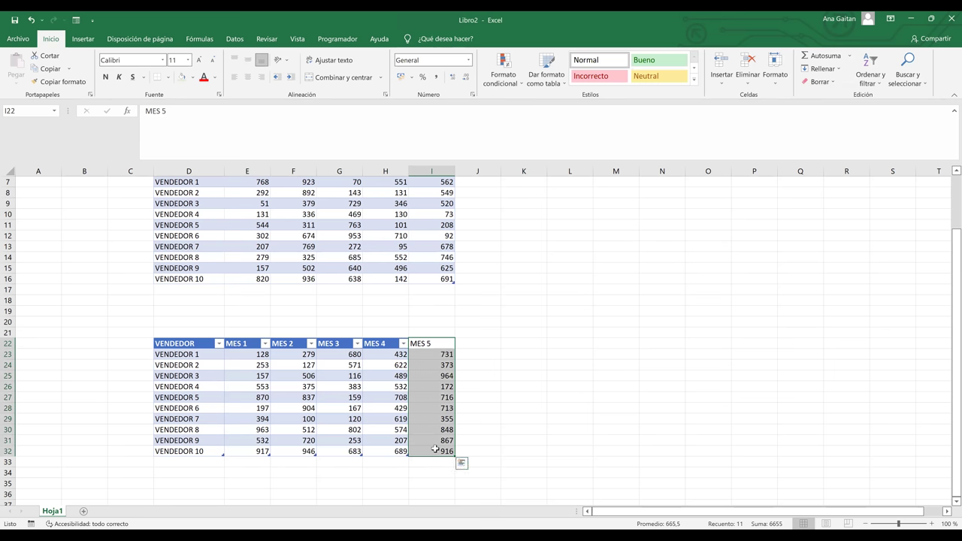
{"action": "key", "text": "ctrl+t"}
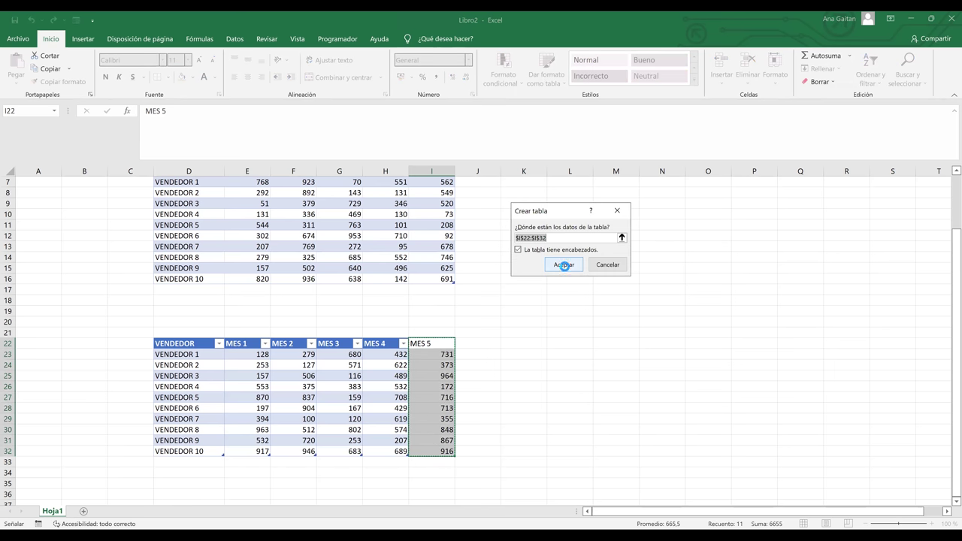
{"action": "key", "text": "Return"}
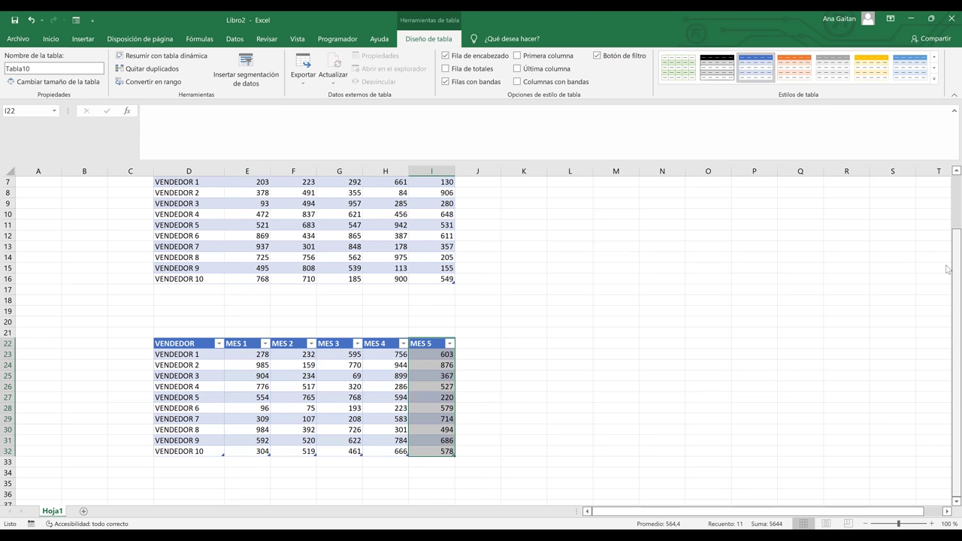
{"action": "scroll", "coordinate": [604, 287], "scroll_direction": "up", "scroll_amount": 2}
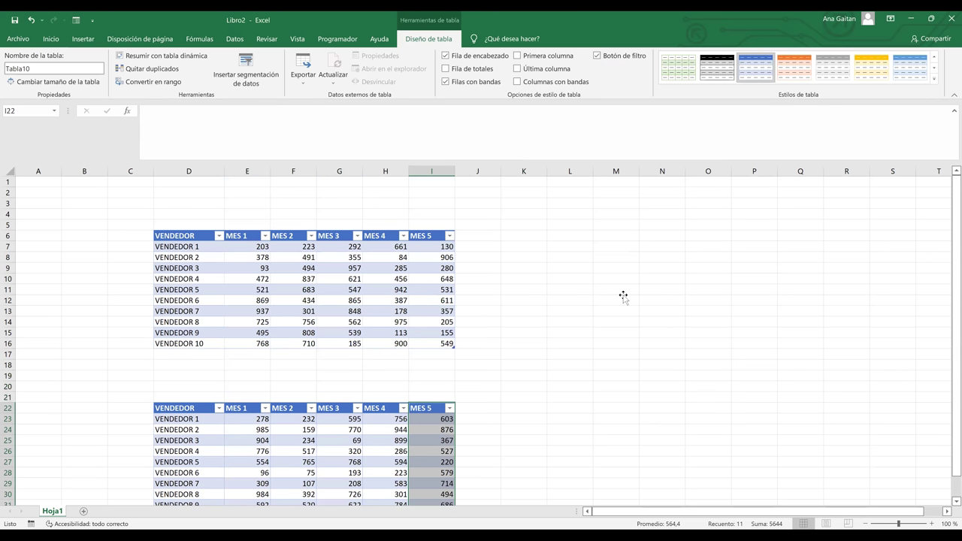
{"action": "left_click", "coordinate": [622, 292]}
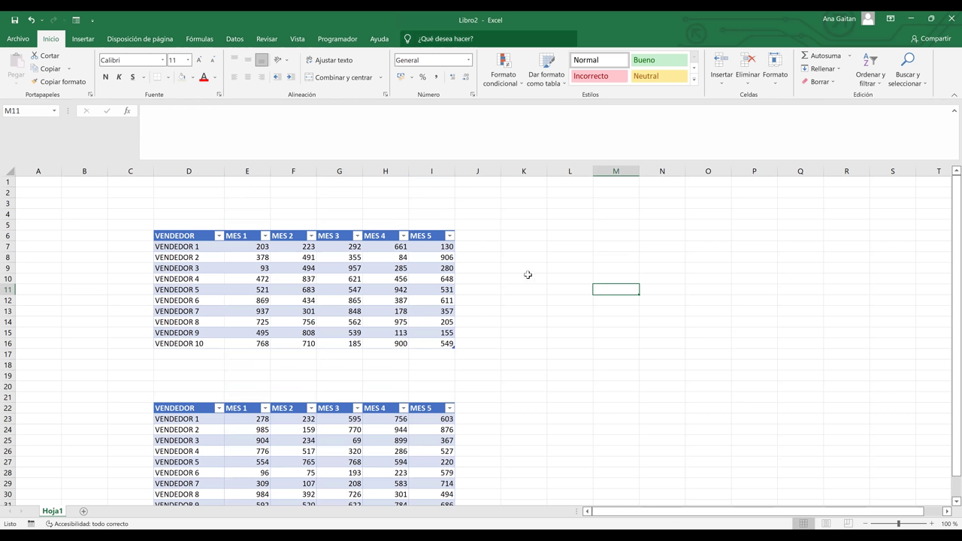
Compare the table name assigned to different cells of the first table with the names of the separate VENDEDOR and MES 1 tables
{"action": "left_click", "coordinate": [378, 261]}
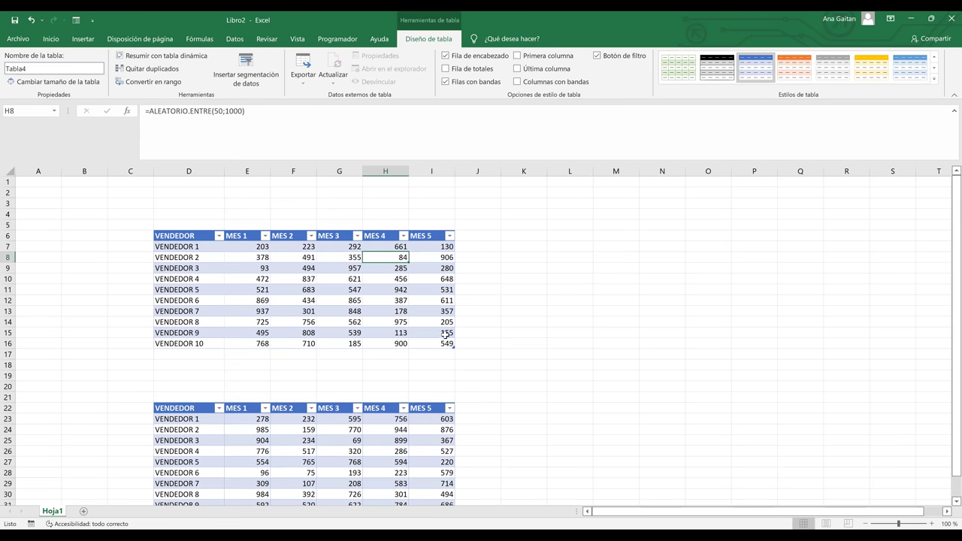
{"action": "left_click", "coordinate": [256, 287]}
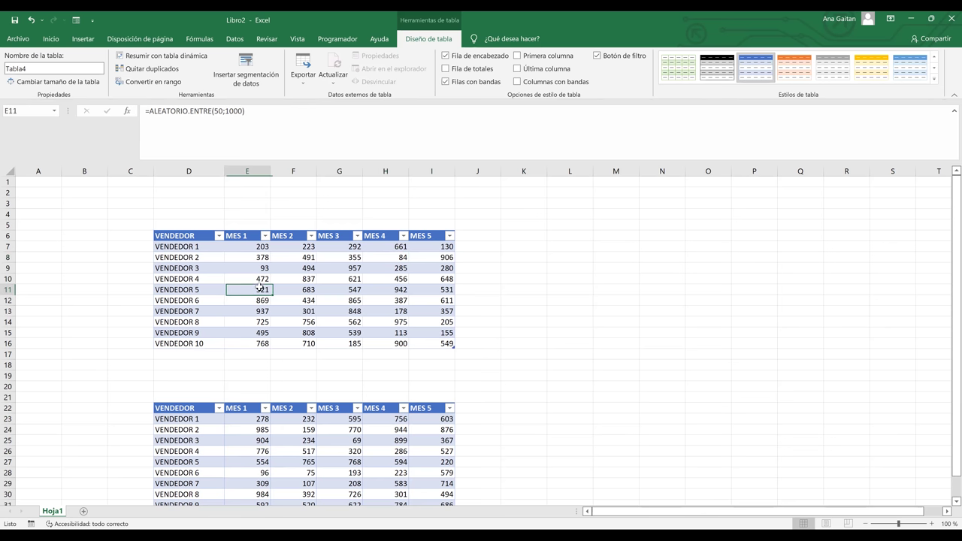
{"action": "left_click", "coordinate": [184, 246]}
{"action": "left_click", "coordinate": [180, 236]}
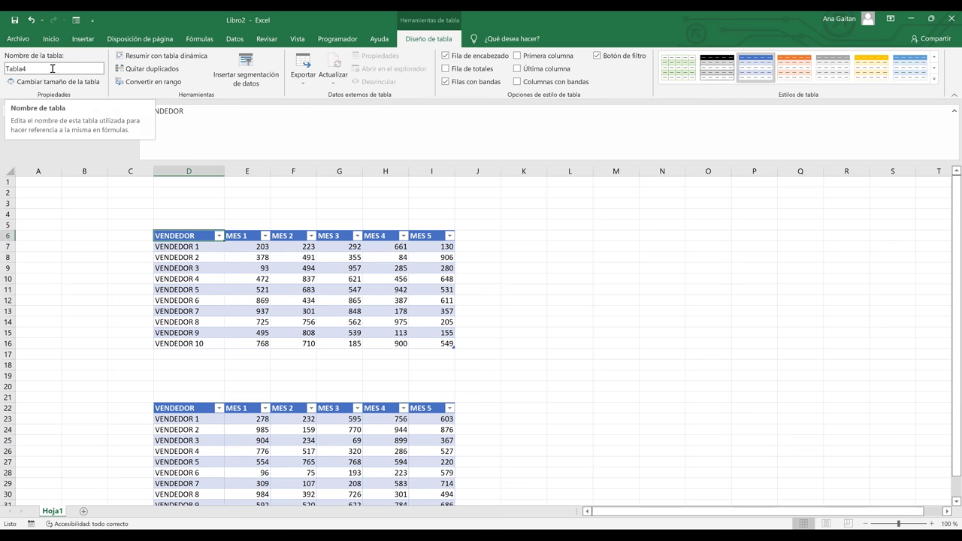
{"action": "left_click", "coordinate": [267, 277]}
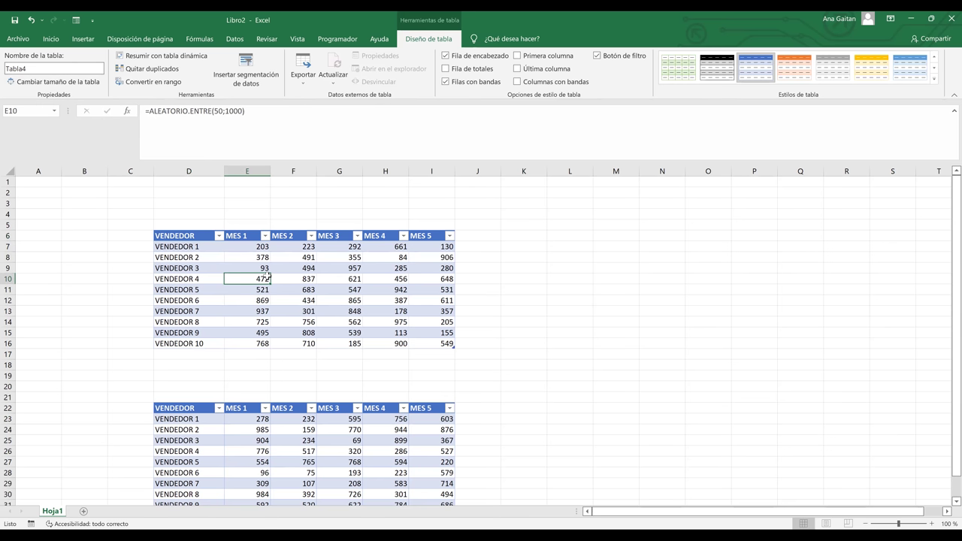
{"action": "left_click", "coordinate": [187, 408]}
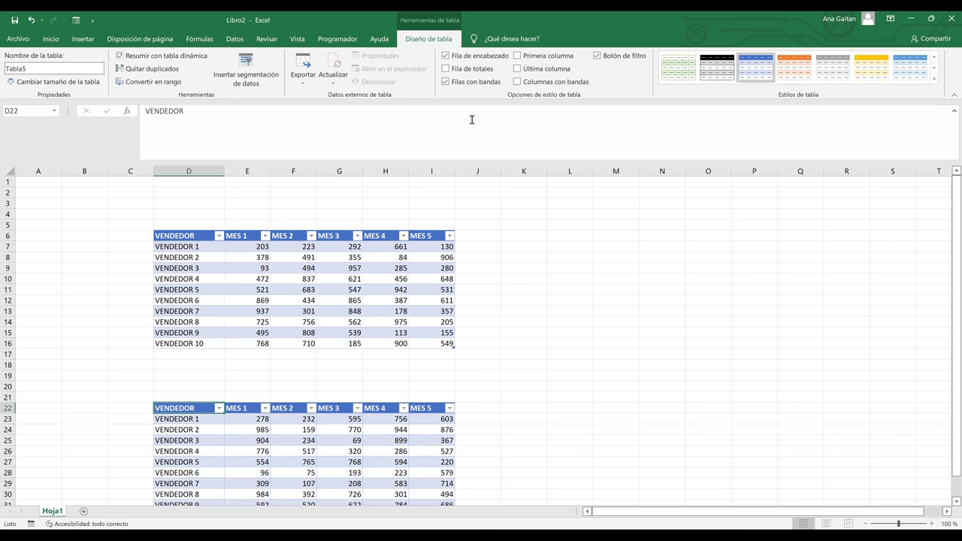
{"action": "left_click", "coordinate": [31, 66]}
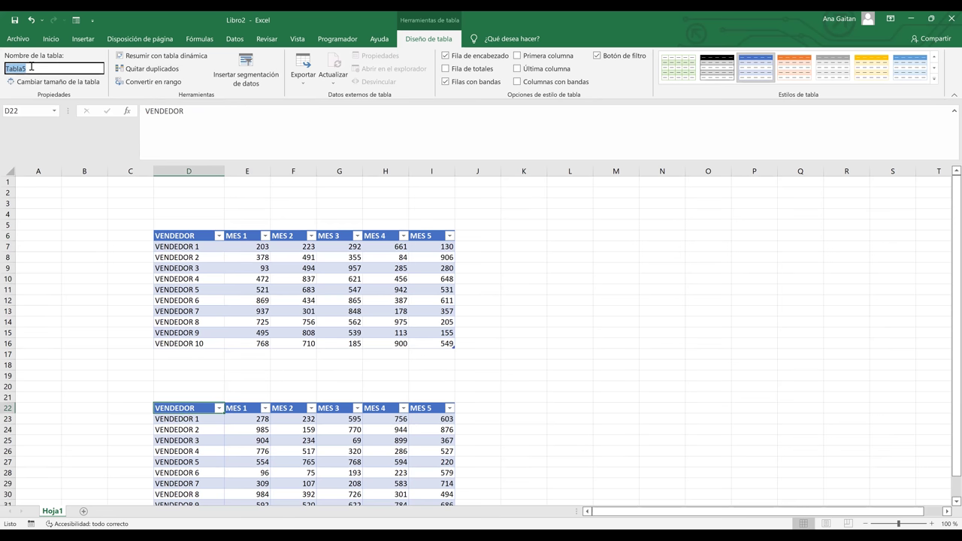
{"action": "left_click", "coordinate": [241, 404]}
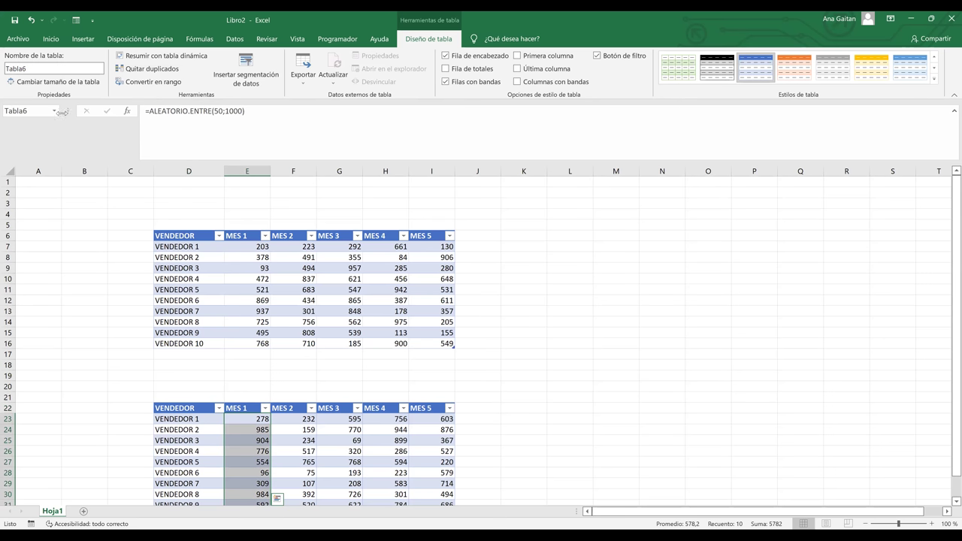
{"action": "left_click", "coordinate": [184, 236]}
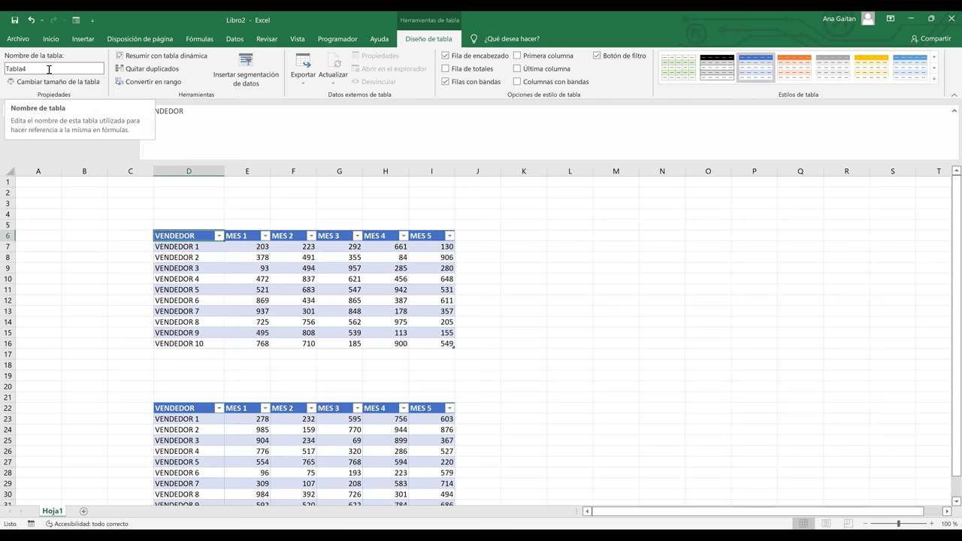
{"action": "left_click", "coordinate": [252, 288]}
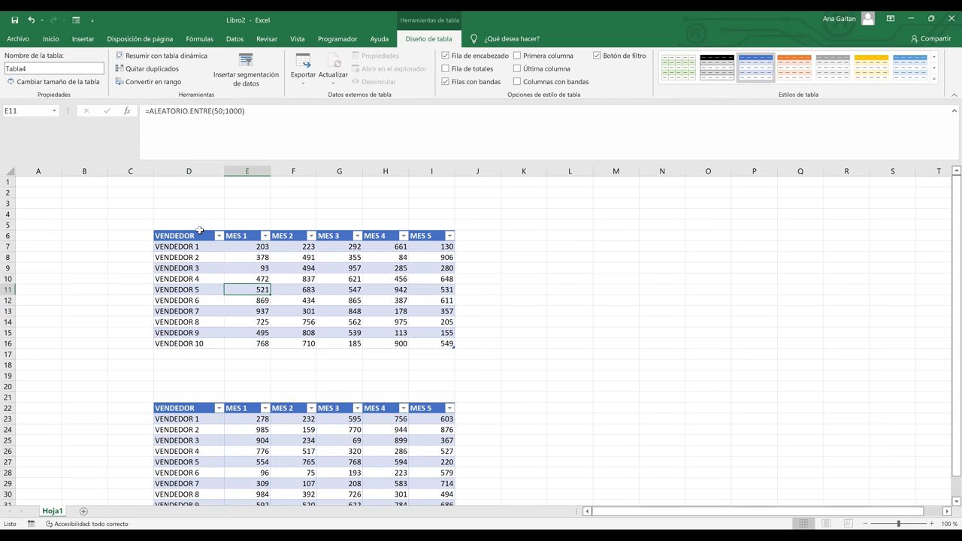
{"action": "left_click", "coordinate": [304, 288]}
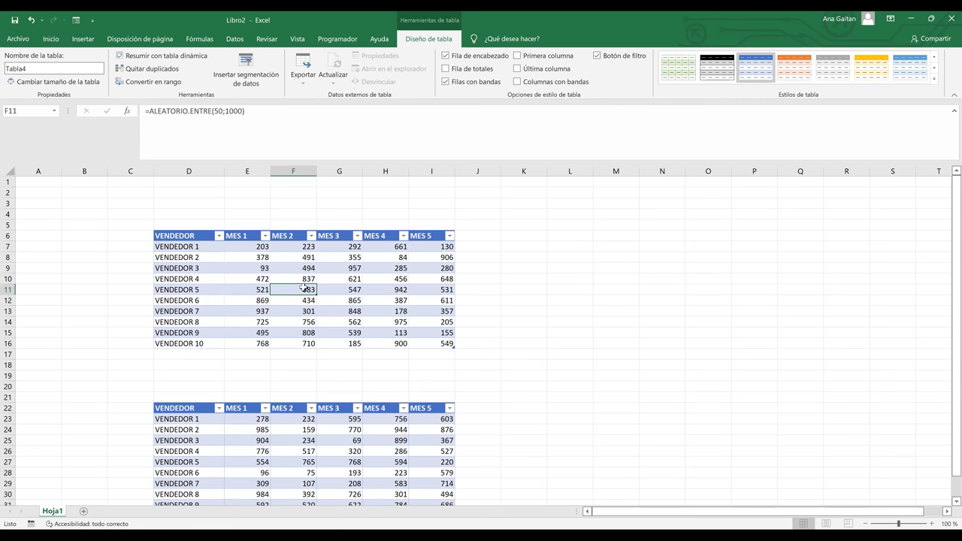
{"action": "left_click", "coordinate": [555, 290]}
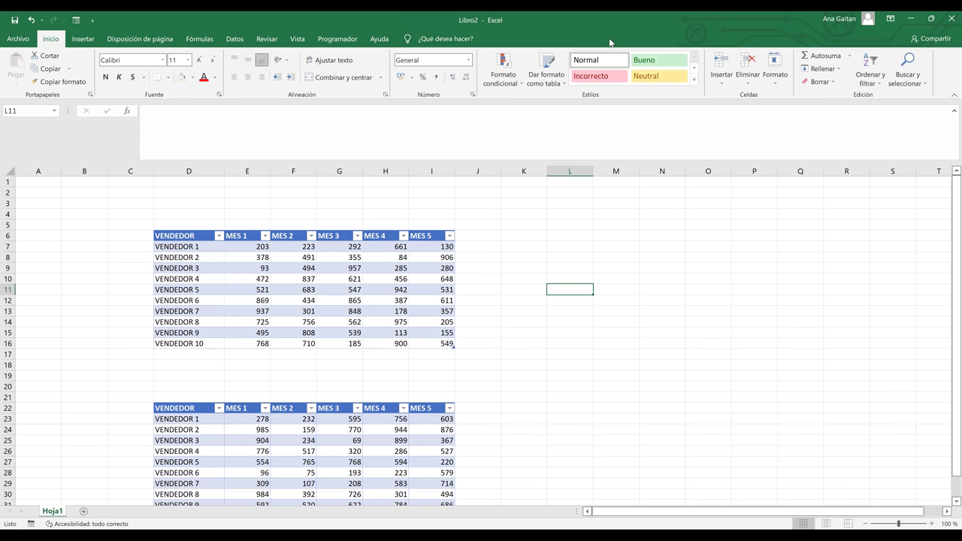
Rename the first table as VENTAS5MESES and check the name from other cells inside it
{"action": "left_click", "coordinate": [320, 276]}
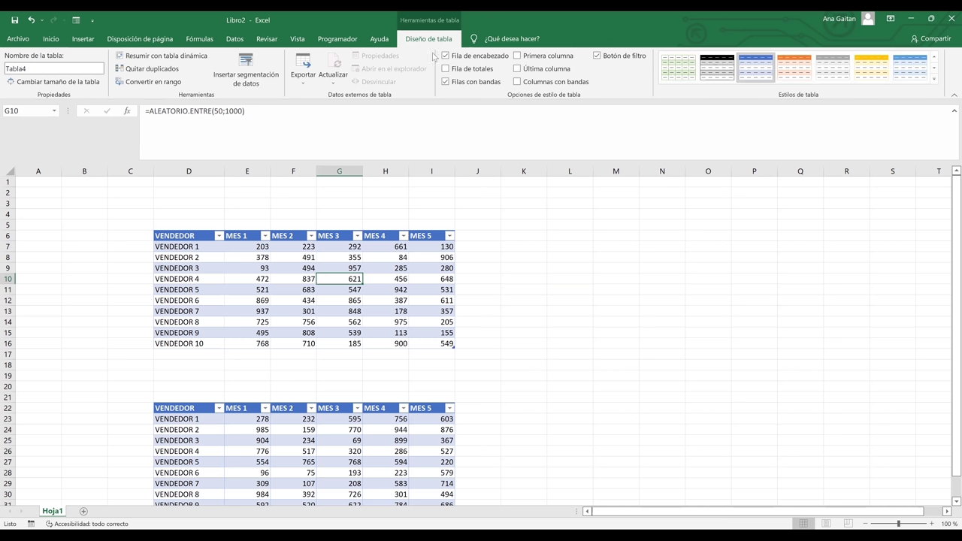
{"action": "left_click", "coordinate": [53, 69]}
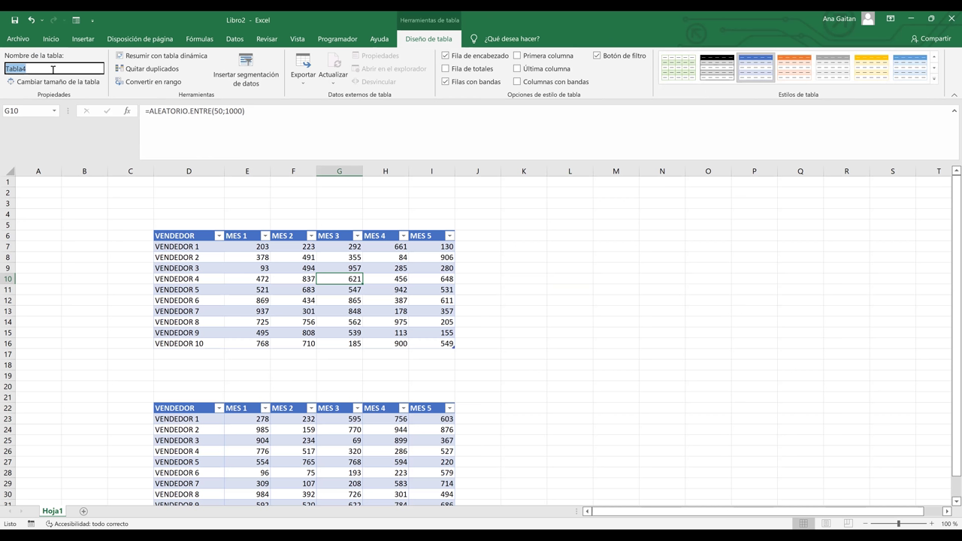
{"action": "key", "text": "BackSpace"}
{"action": "type", "text": "V"}
{"action": "type", "text": "ENTAS"}
{"action": "type", "text": "PARA"}
{"action": "key", "text": "BackSpace"}
{"action": "key", "text": "BackSpace"}
{"action": "key", "text": "BackSpace"}
{"action": "key", "text": "BackSpace"}
{"action": "type", "text": "SMESES"}
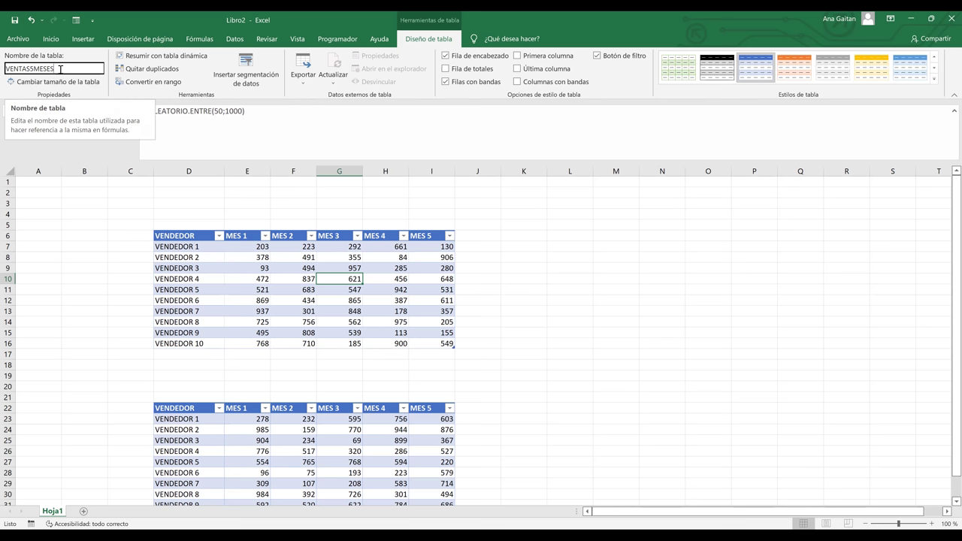
{"action": "key", "text": "Return"}
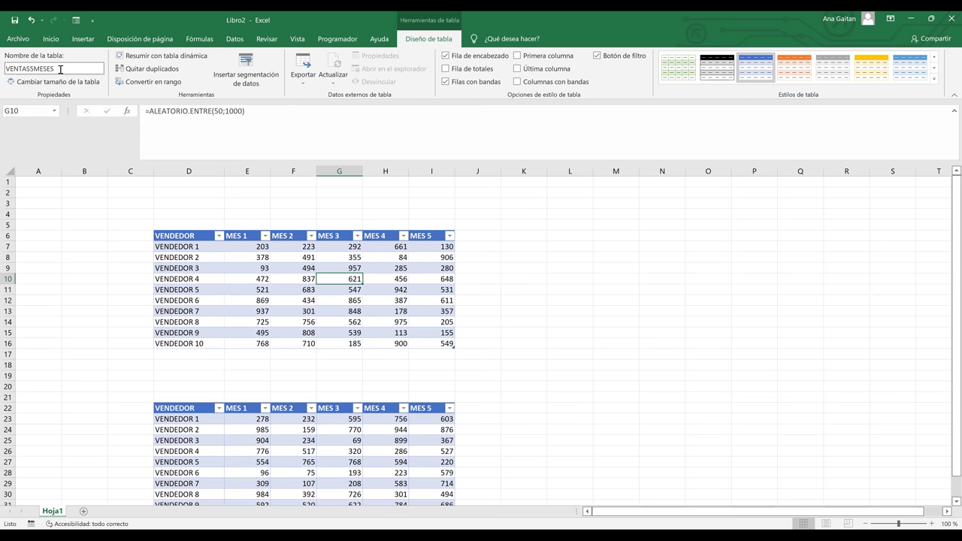
{"action": "left_click", "coordinate": [528, 226]}
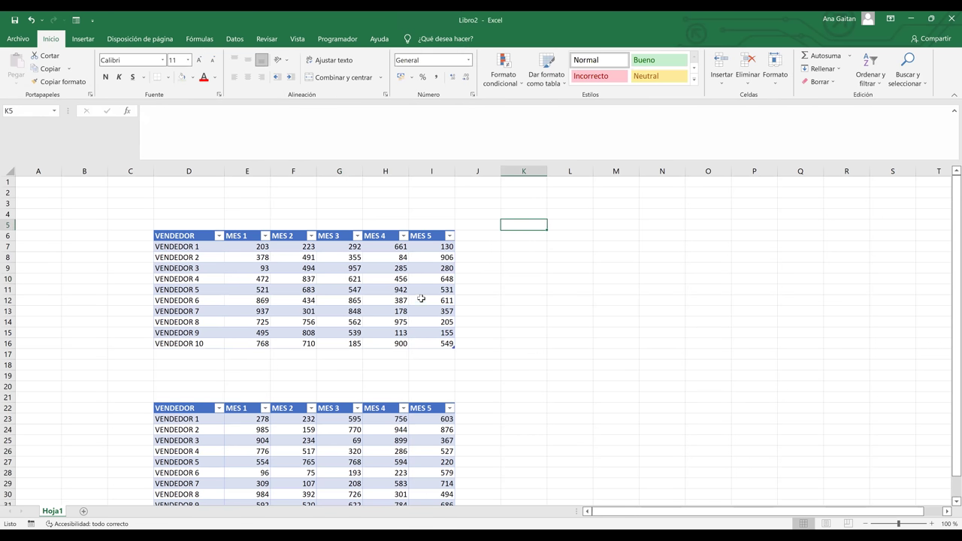
{"action": "left_click", "coordinate": [355, 322]}
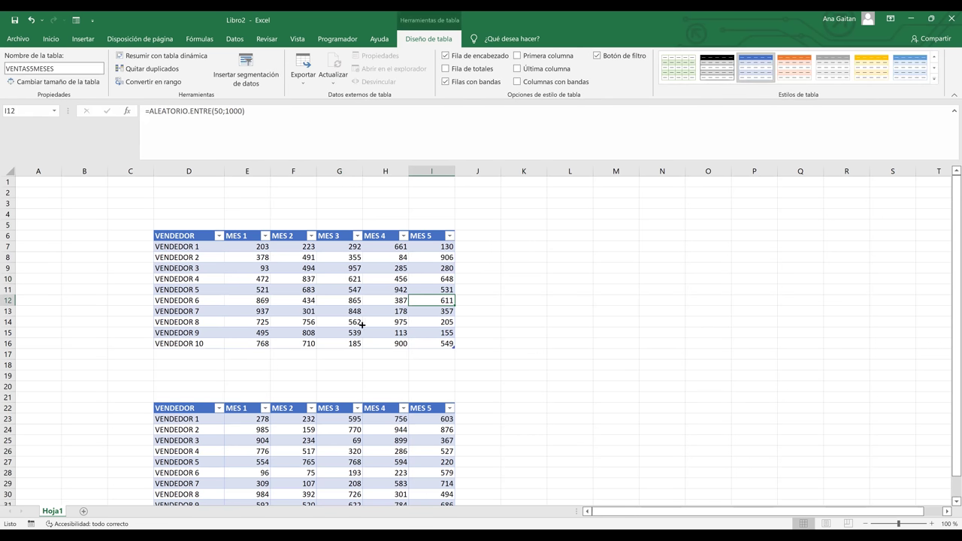
{"action": "left_click", "coordinate": [267, 333]}
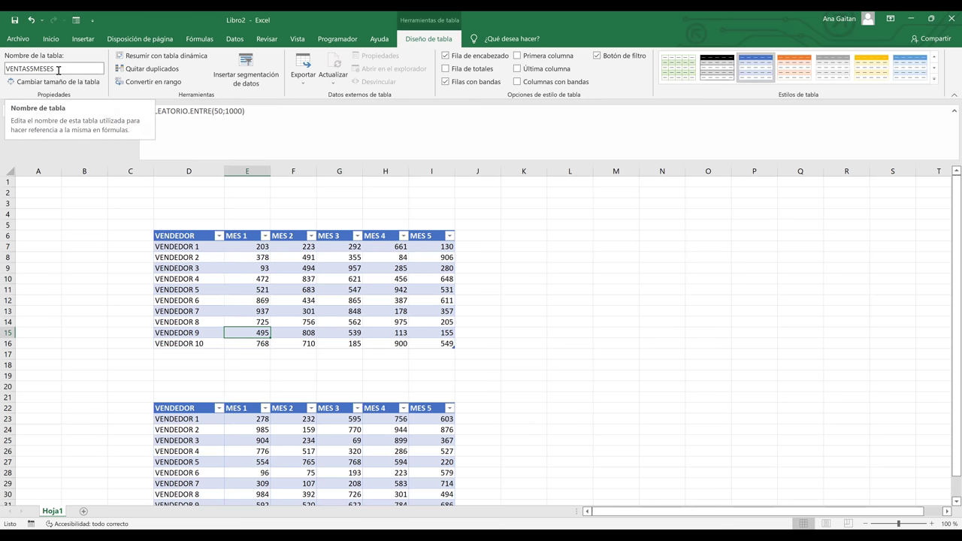
{"action": "left_click", "coordinate": [545, 294]}
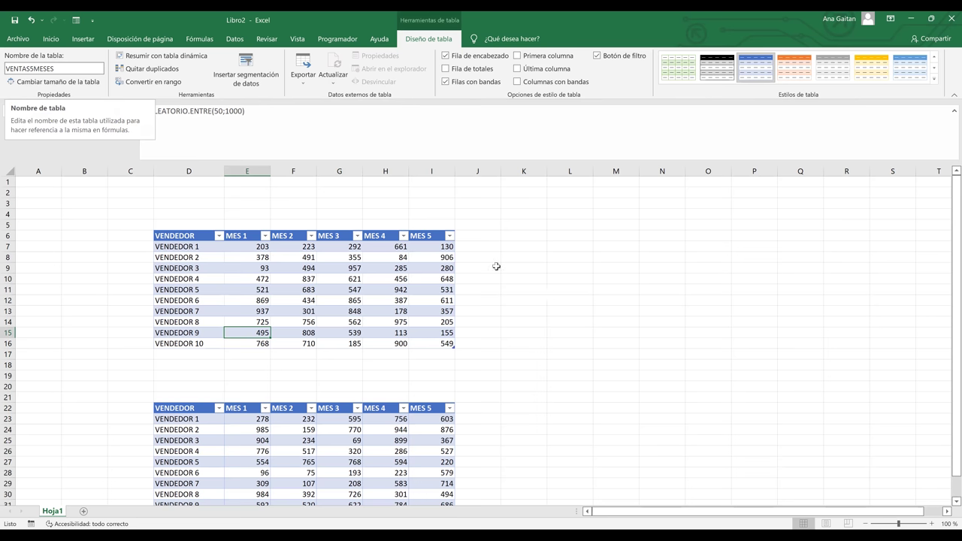
Convert the VENTAS5MESES table in D6:I16 back into a normal range
{"action": "left_click", "coordinate": [328, 257]}
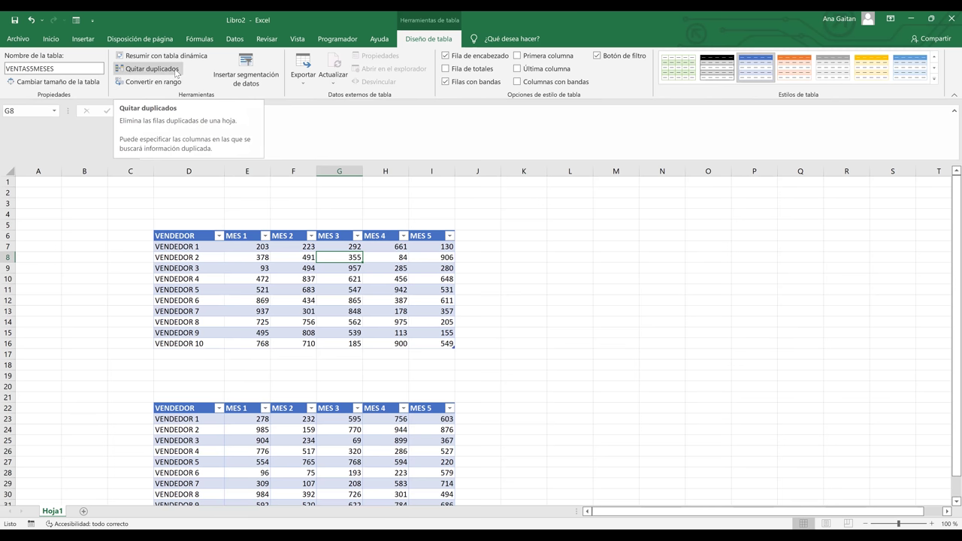
{"action": "left_click", "coordinate": [160, 73]}
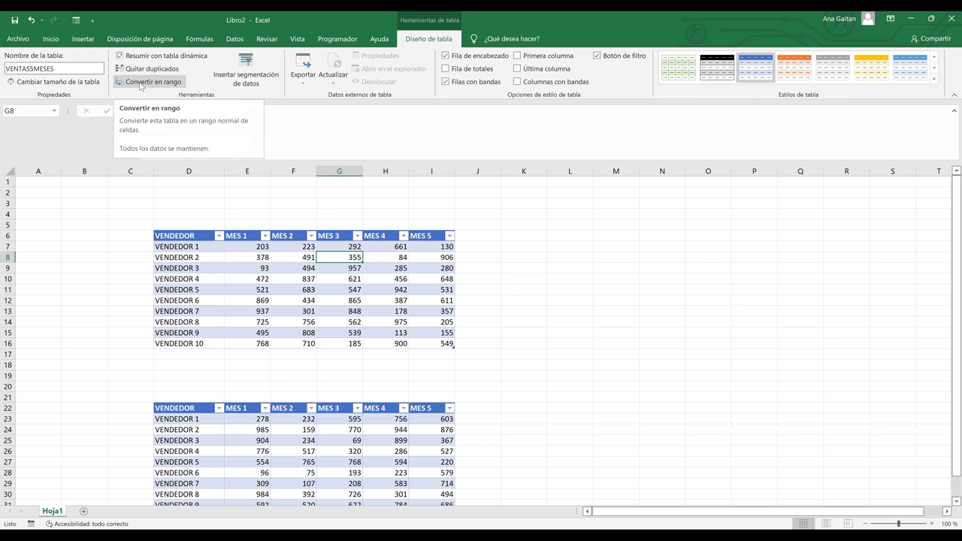
{"action": "left_click", "coordinate": [283, 249]}
{"action": "left_click_drag", "start_coordinate": [191, 239], "coordinate": [435, 343]}
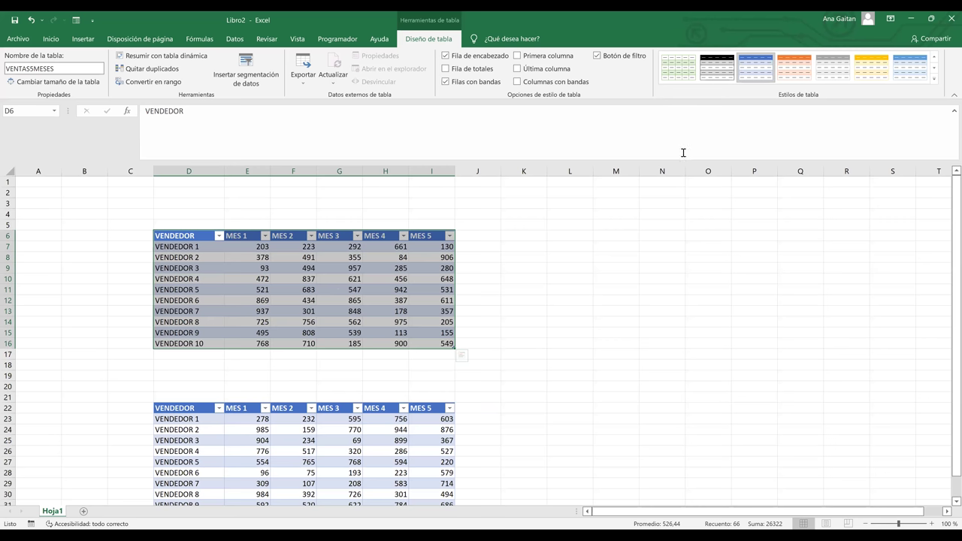
{"action": "right_click", "coordinate": [308, 283]}
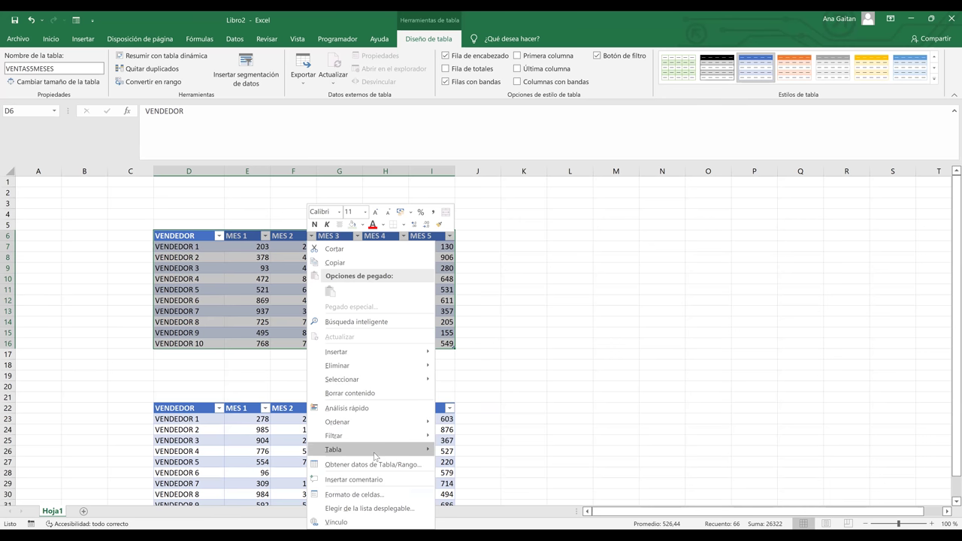
{"action": "mouse_move", "coordinate": [337, 453]}
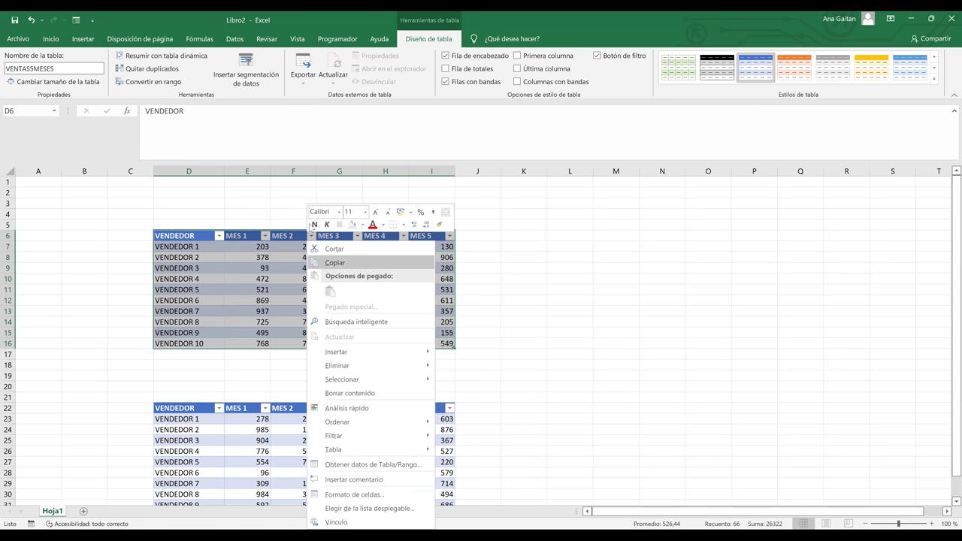
{"action": "left_click", "coordinate": [154, 82]}
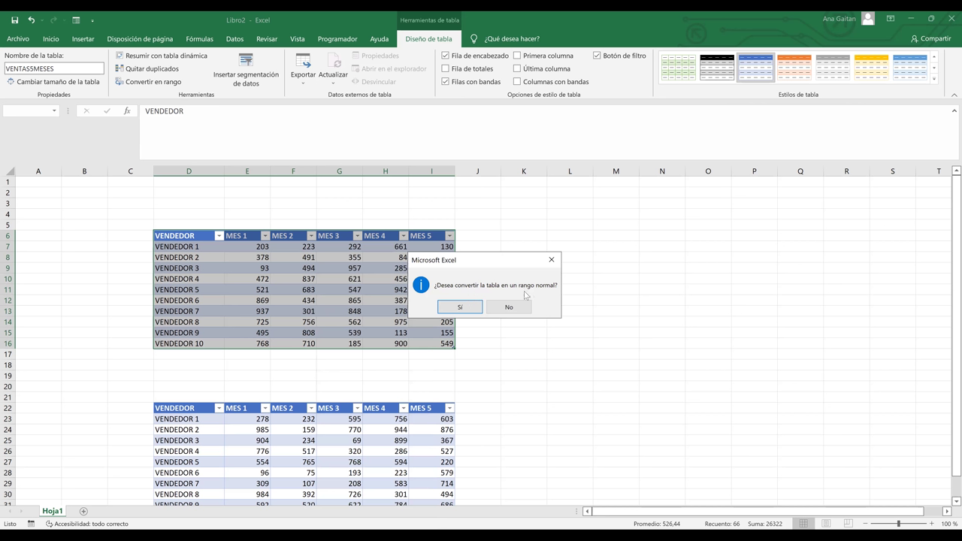
{"action": "left_click", "coordinate": [460, 308]}
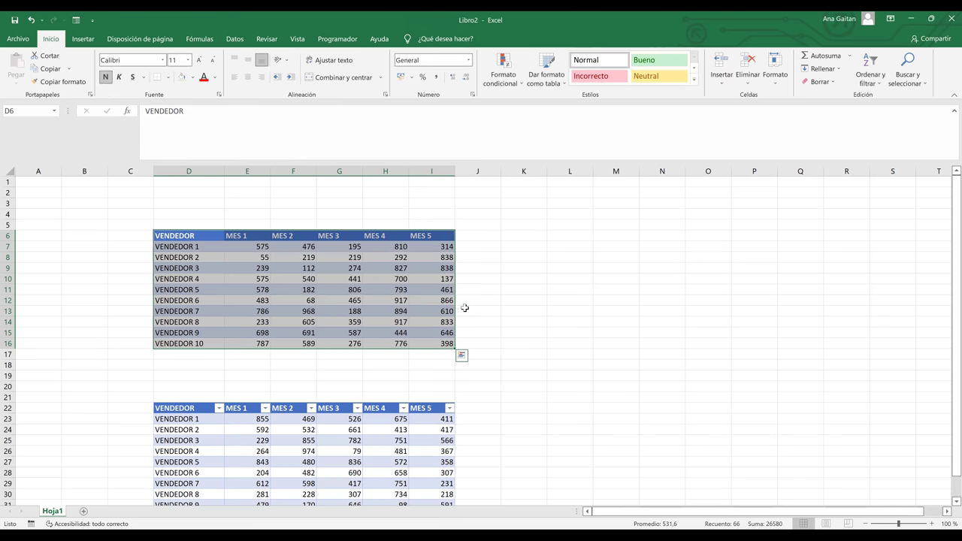
Examine the header and data cells of the converted range D6:I16 for remaining table features and formatting
{"action": "left_click", "coordinate": [385, 300]}
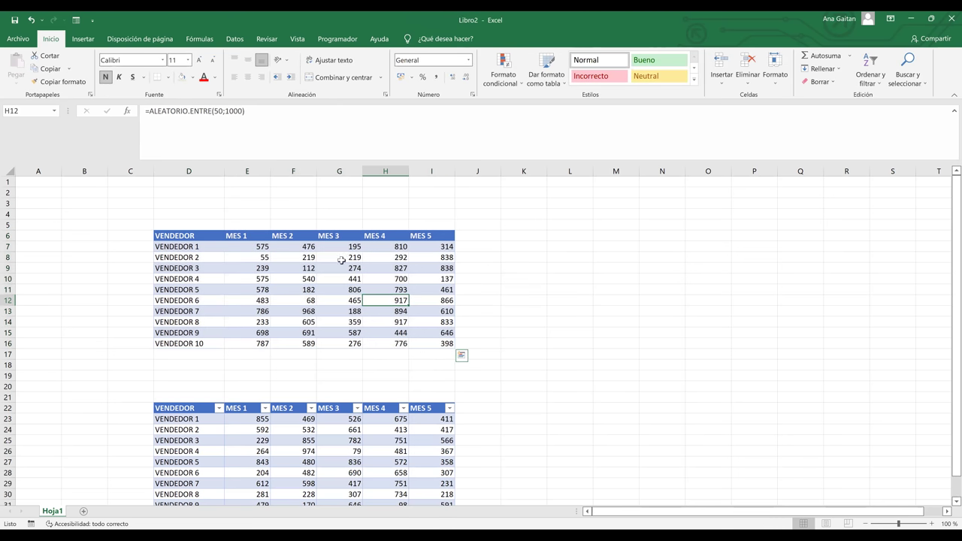
{"action": "left_click", "coordinate": [278, 235]}
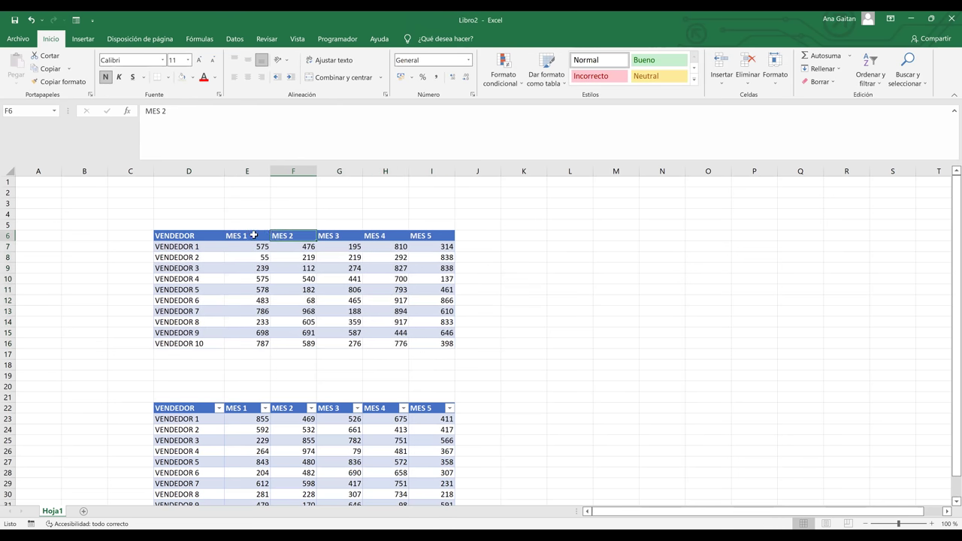
{"action": "left_click", "coordinate": [250, 235]}
{"action": "left_click", "coordinate": [215, 235]}
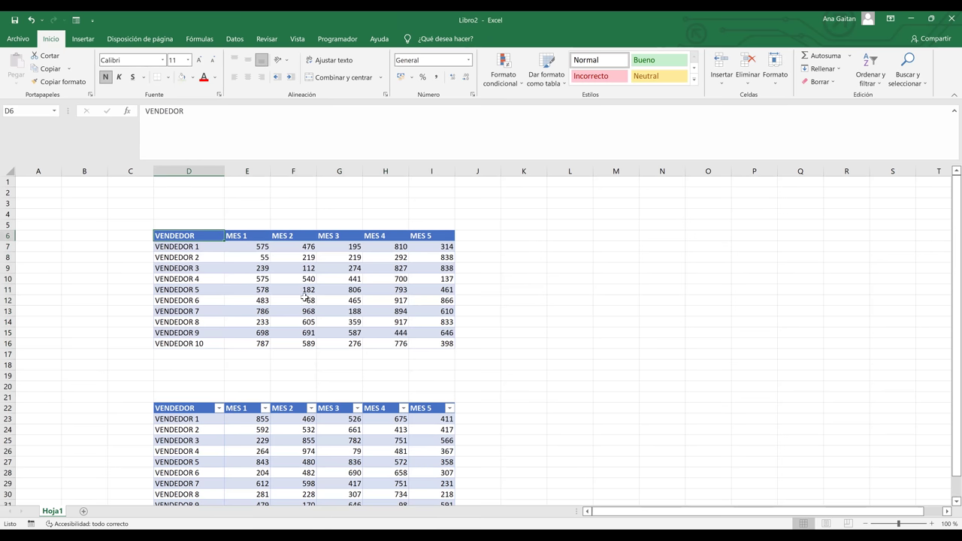
{"action": "left_click", "coordinate": [308, 299]}
{"action": "left_click", "coordinate": [411, 308]}
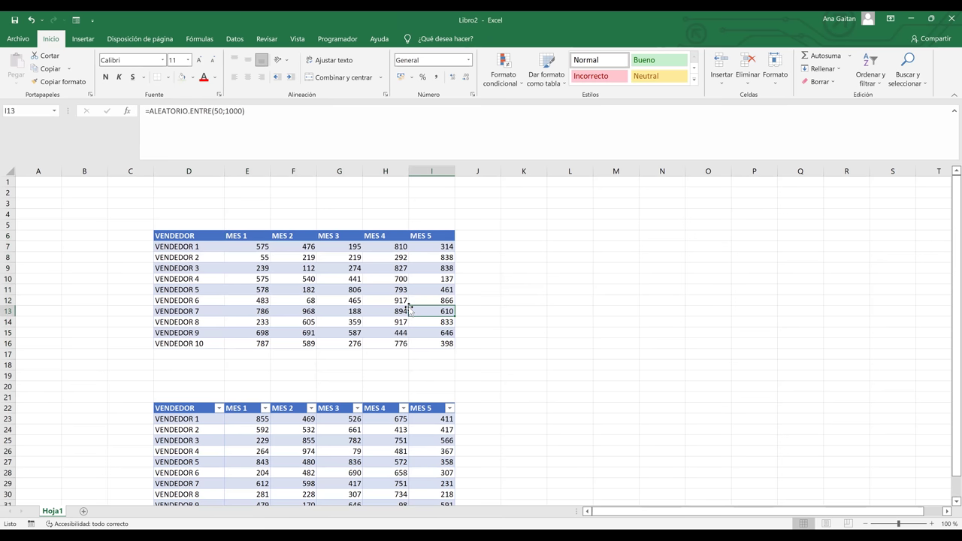
{"action": "left_click", "coordinate": [400, 332]}
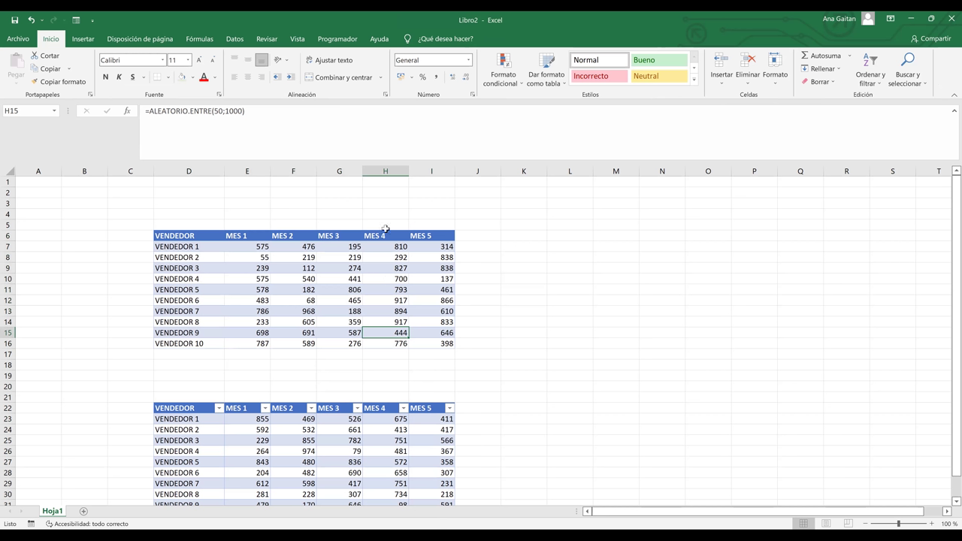
{"action": "left_click", "coordinate": [385, 236]}
{"action": "left_click", "coordinate": [388, 257]}
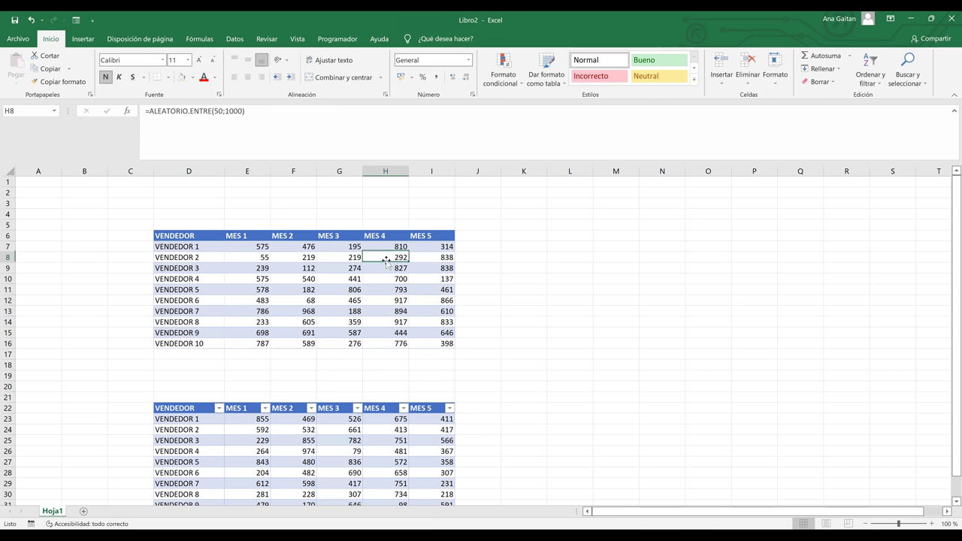
{"action": "left_click", "coordinate": [387, 279]}
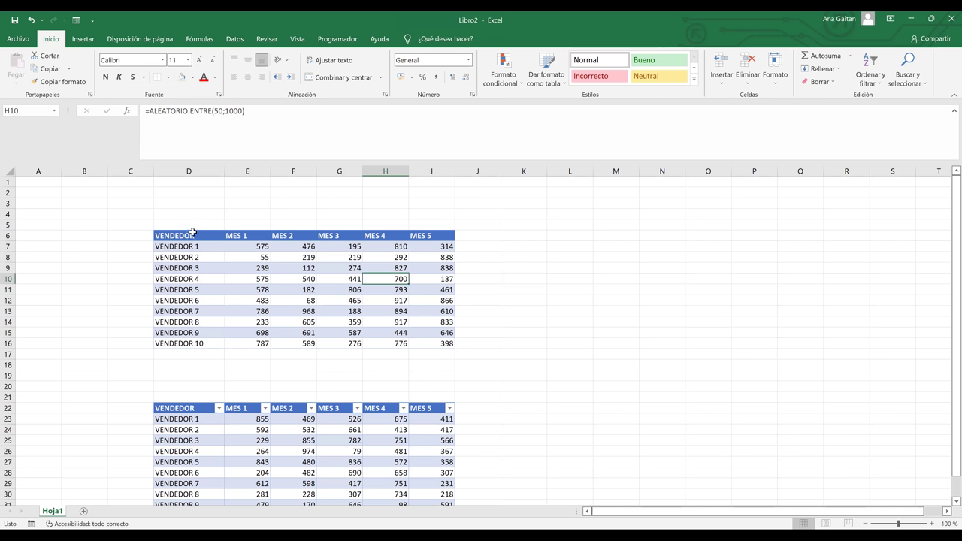
Clear only the formatting from the range D6:I16, keeping its contents
{"action": "left_click_drag", "start_coordinate": [193, 233], "coordinate": [445, 345]}
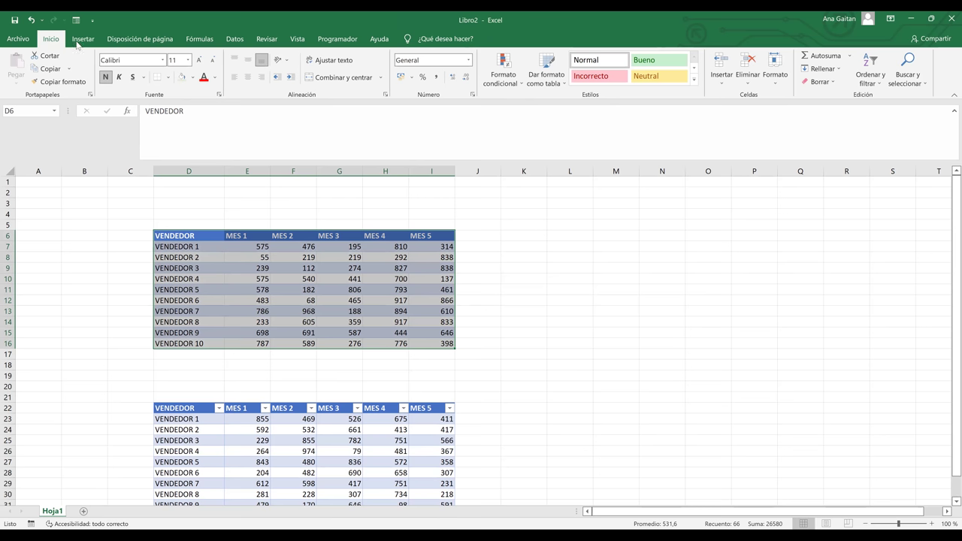
{"action": "left_click", "coordinate": [834, 87]}
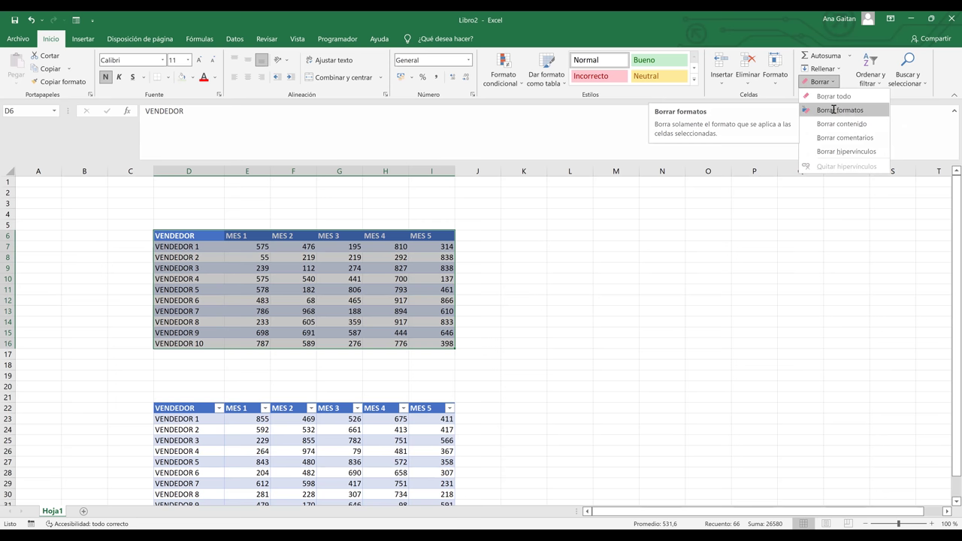
{"action": "left_click", "coordinate": [834, 109]}
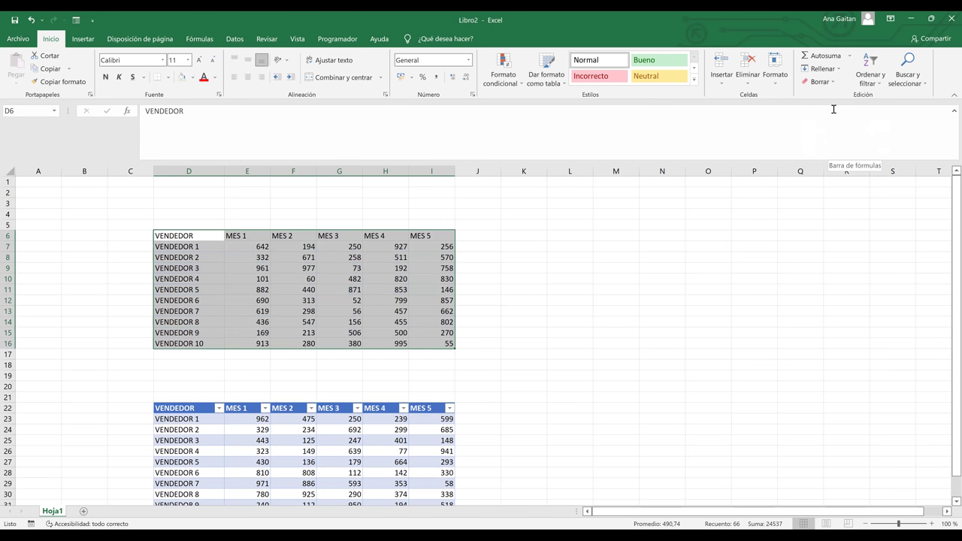
{"action": "left_click", "coordinate": [618, 280]}
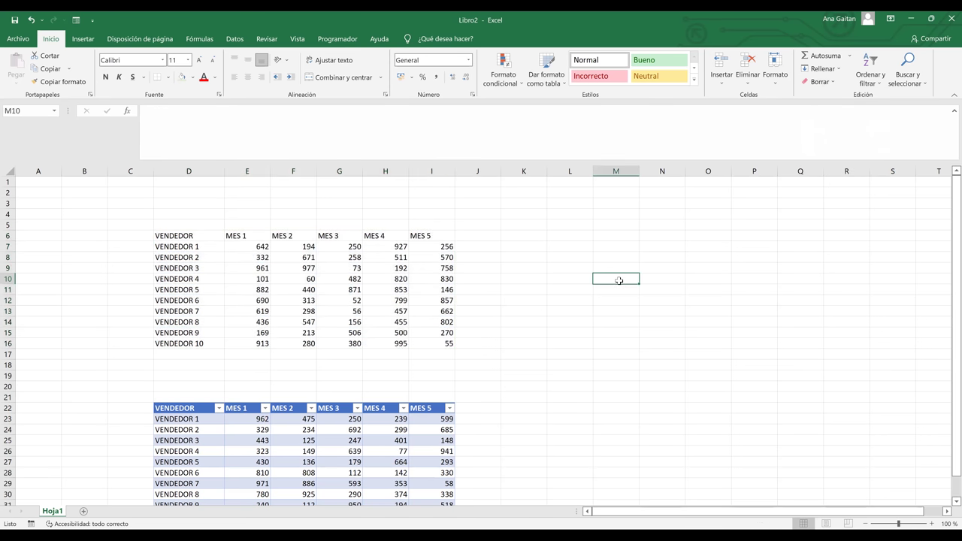
{"action": "left_click", "coordinate": [402, 321]}
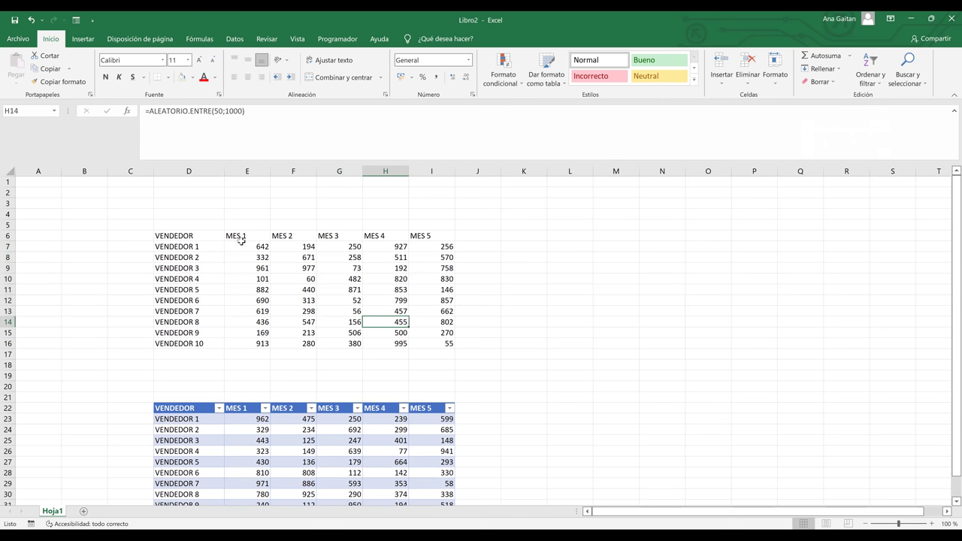
Create a table with headers from the range D6:I16
{"action": "left_click_drag", "start_coordinate": [207, 239], "coordinate": [308, 249]}
{"action": "left_click_drag", "start_coordinate": [438, 328], "coordinate": [439, 345]}
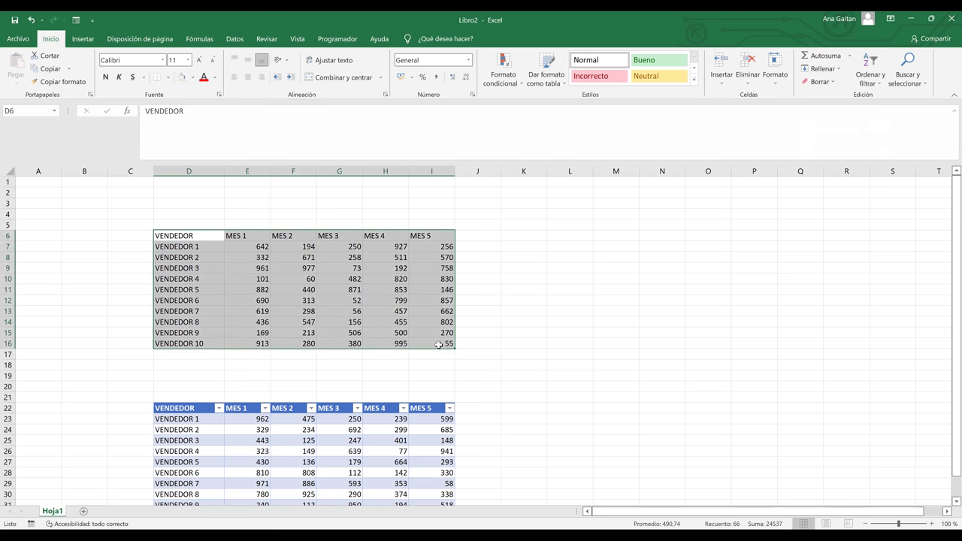
{"action": "key", "text": "ctrl+t"}
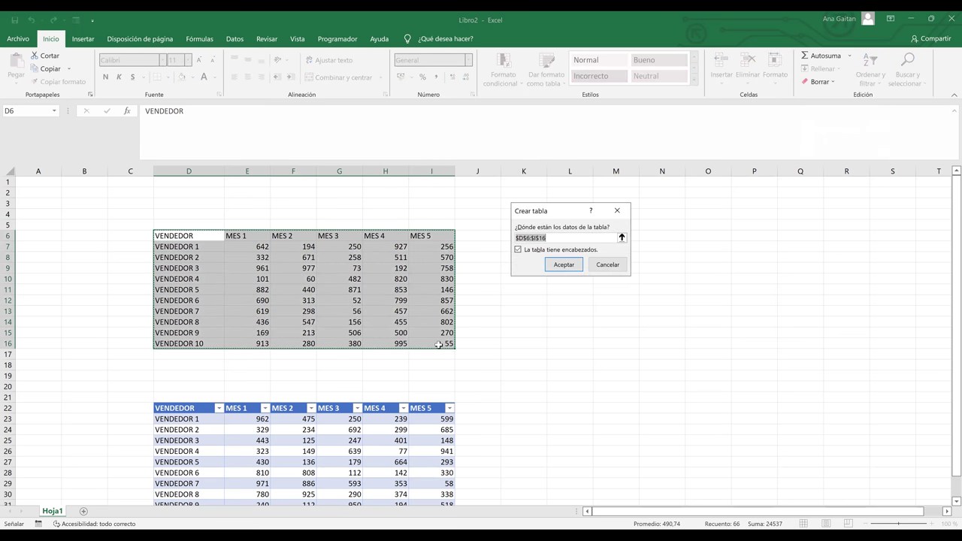
{"action": "key", "text": "Return"}
{"action": "left_click", "coordinate": [351, 289]}
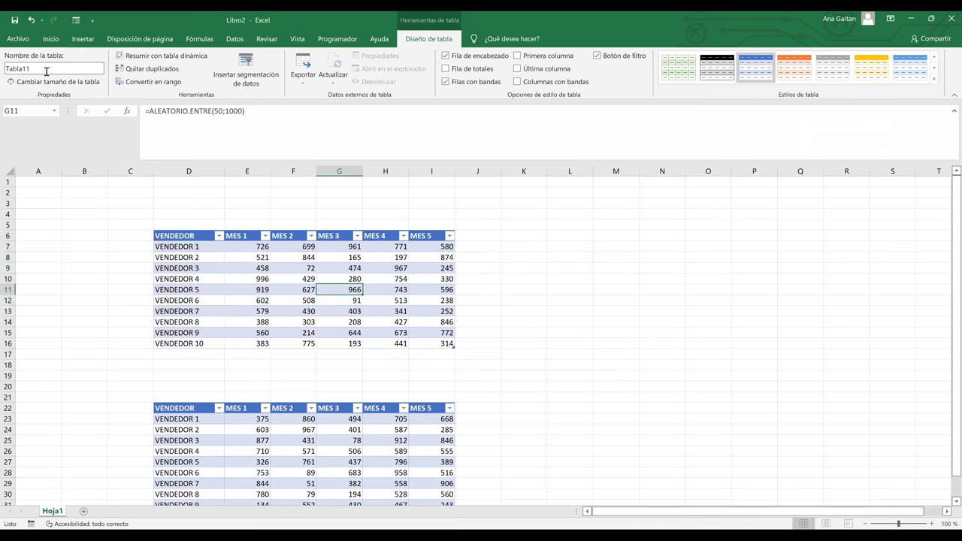
Rename the table in D6:I16 as VENTAS5MESES and check the name from a cell inside it
{"action": "left_click", "coordinate": [47, 71]}
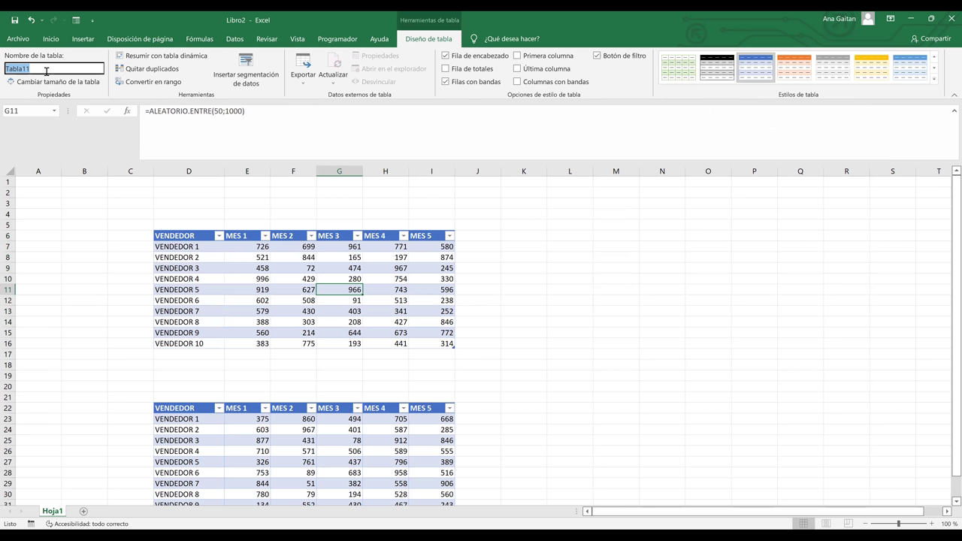
{"action": "type", "text": "VENTASSMESES"}
{"action": "key", "text": "Return"}
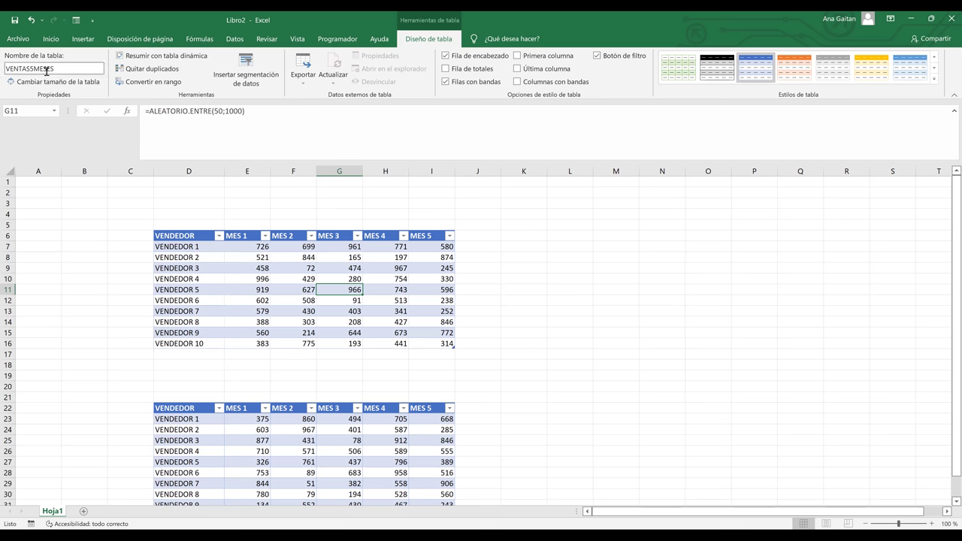
{"action": "left_click", "coordinate": [415, 300]}
{"action": "left_click", "coordinate": [527, 291]}
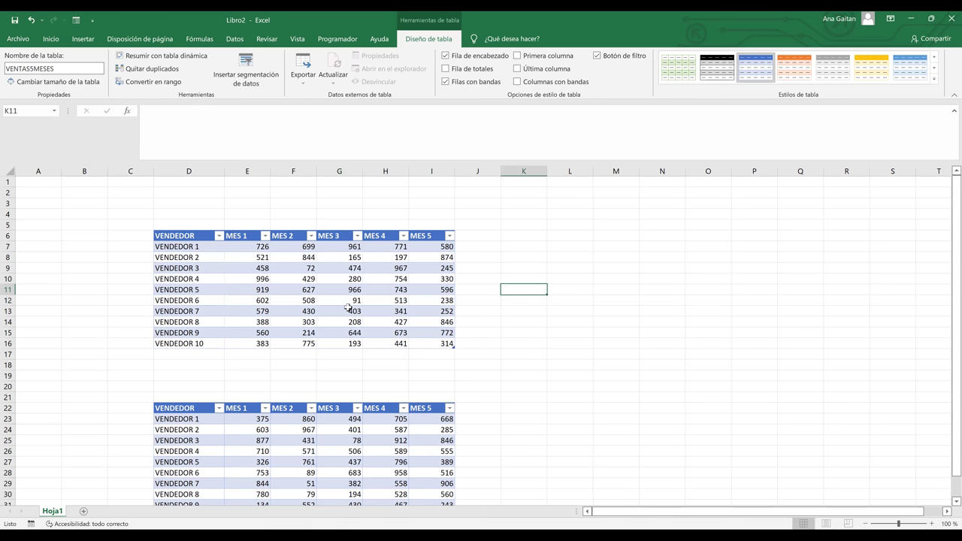
{"action": "left_click", "coordinate": [407, 320]}
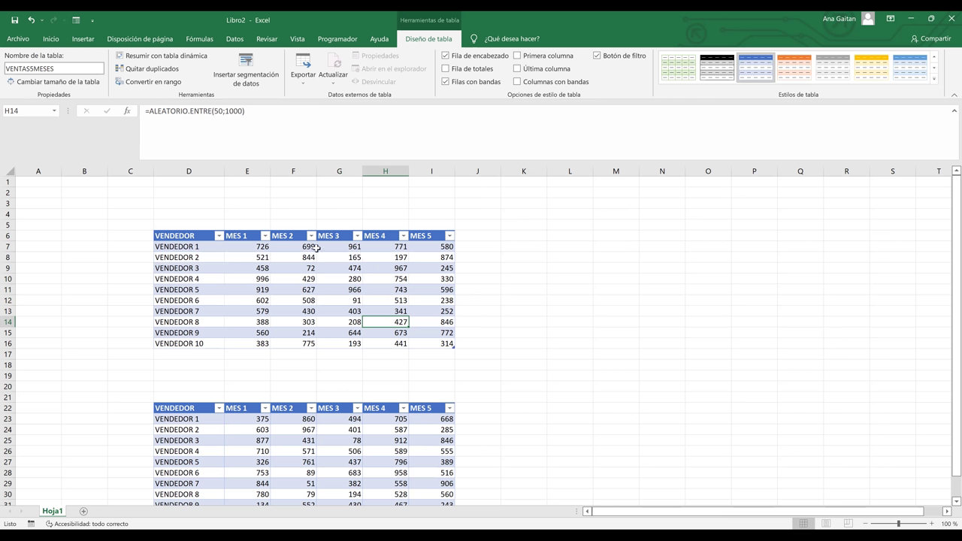
Filter the VENDEDOR column of the first table to show only VENDEDOR 9
{"action": "left_click", "coordinate": [210, 236]}
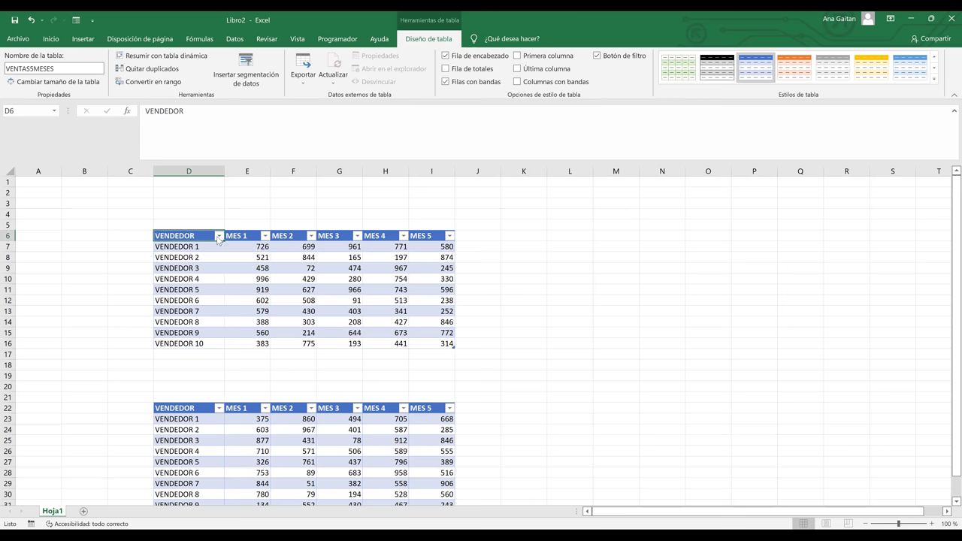
{"action": "left_click", "coordinate": [219, 236]}
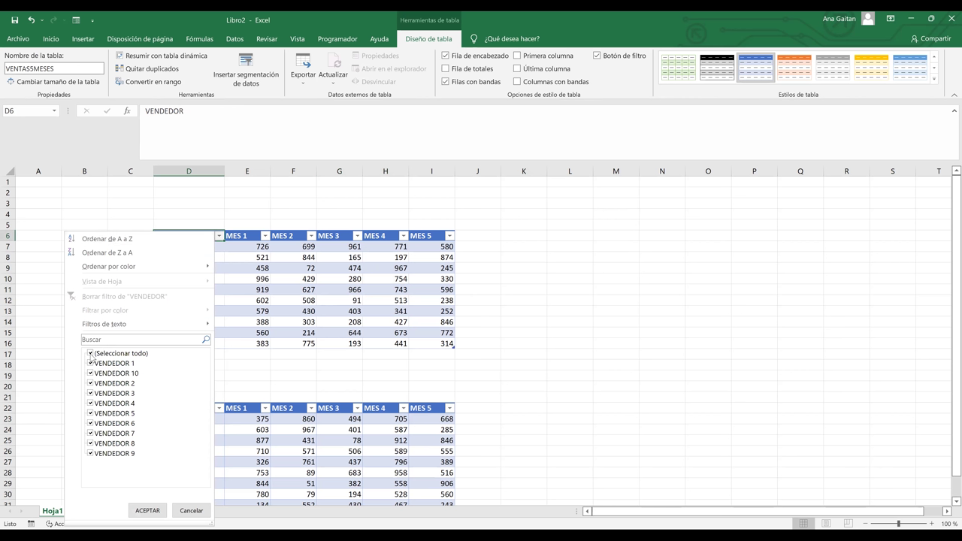
{"action": "left_click", "coordinate": [91, 356]}
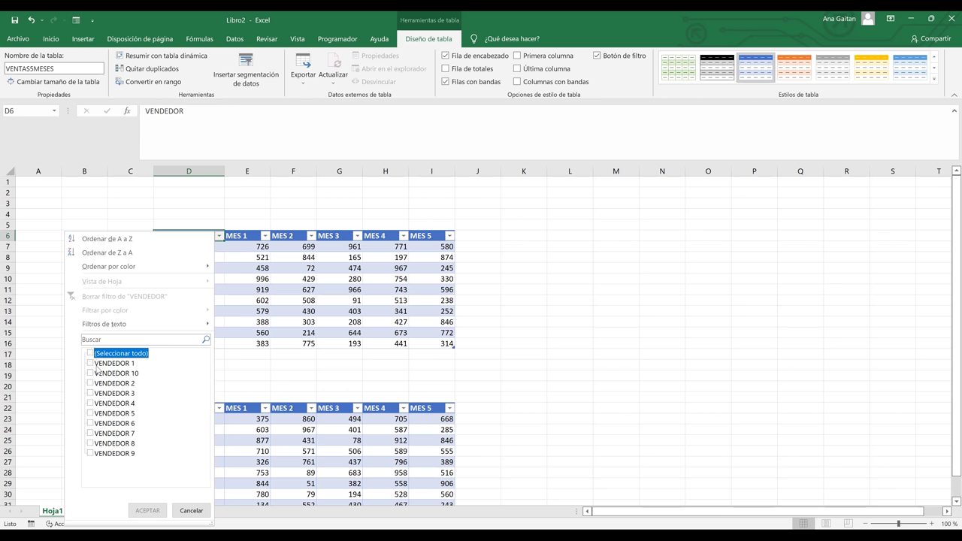
{"action": "left_click", "coordinate": [90, 454]}
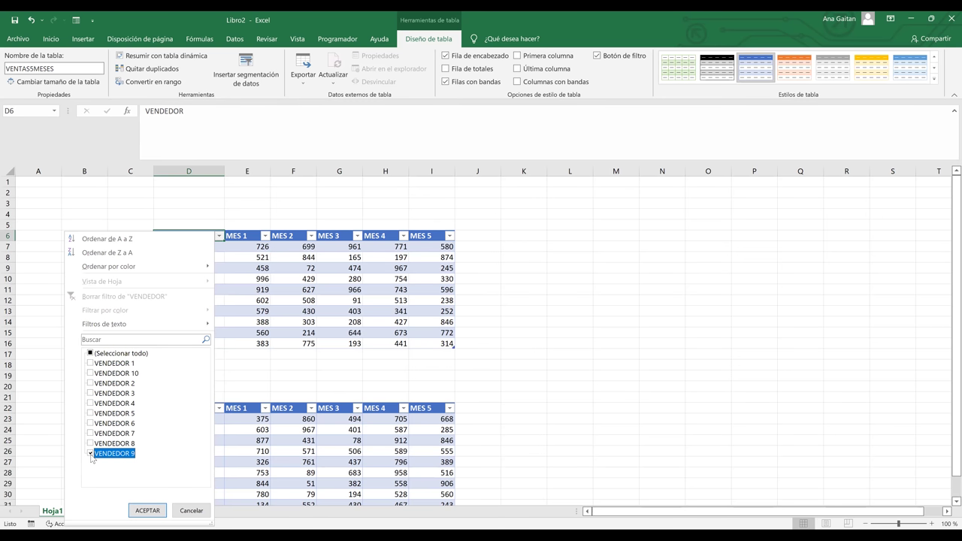
{"action": "left_click", "coordinate": [148, 513]}
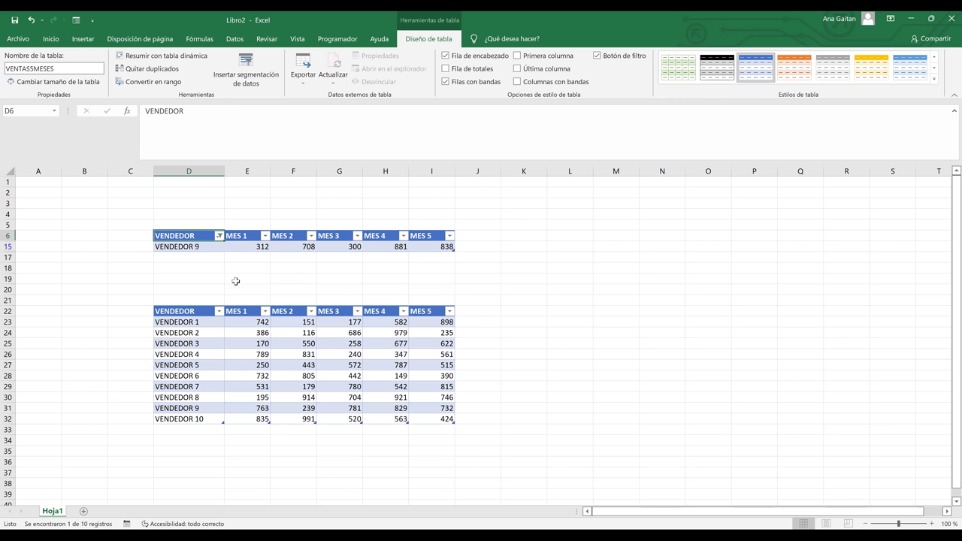
Clear the filter from the VENDEDOR column of the first table
{"action": "left_click", "coordinate": [219, 236]}
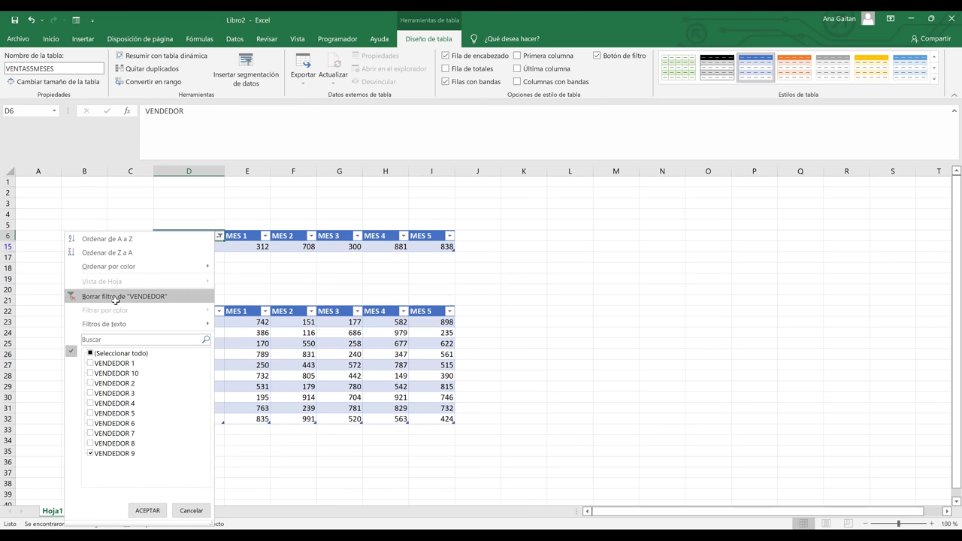
{"action": "left_click", "coordinate": [115, 298]}
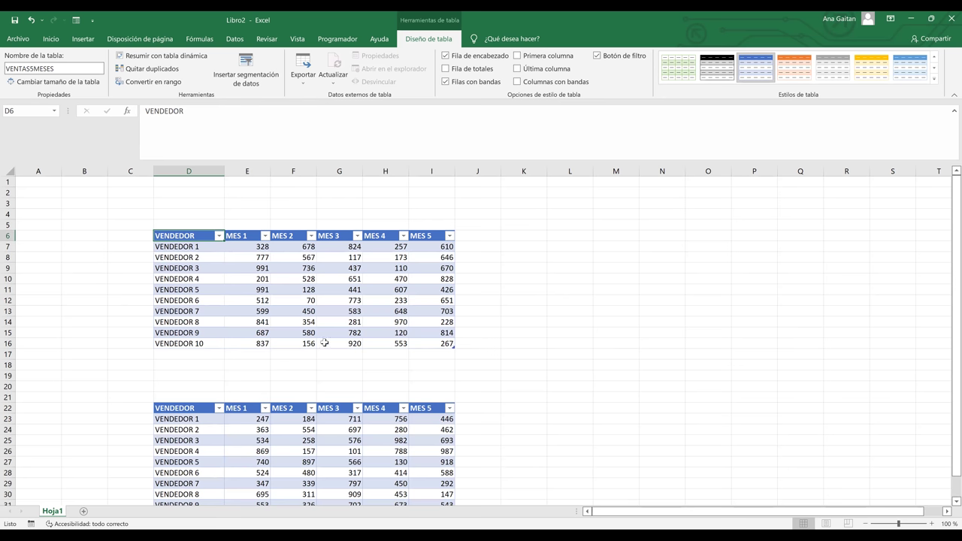
{"action": "left_click_drag", "start_coordinate": [205, 236], "coordinate": [417, 345]}
Hide the filter buttons of the first table and check its header cells
{"action": "left_click", "coordinate": [414, 288]}
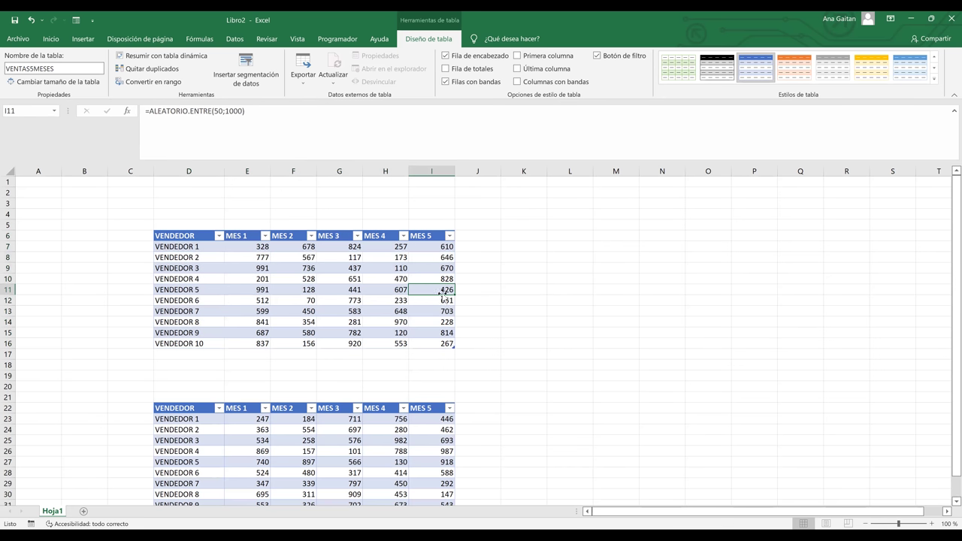
{"action": "left_click", "coordinate": [596, 55]}
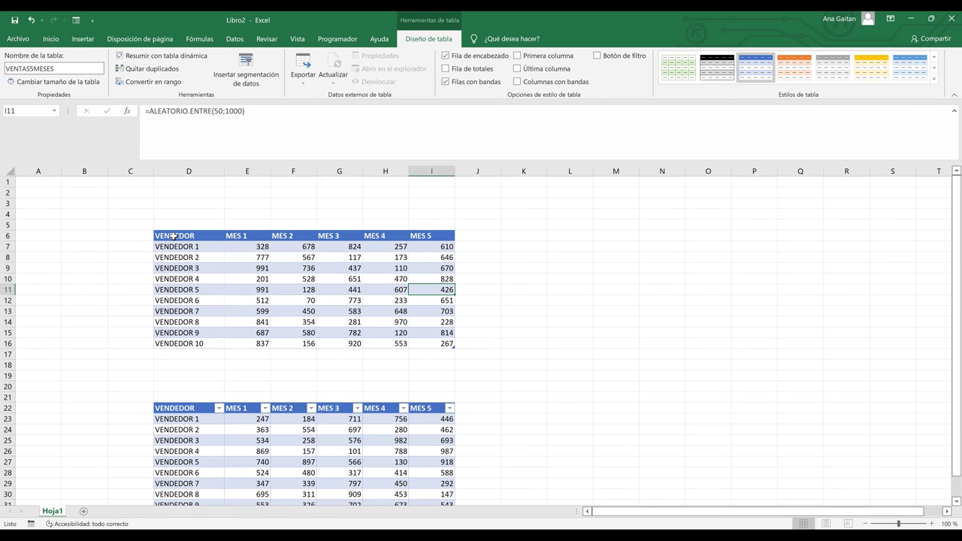
{"action": "left_click", "coordinate": [210, 235]}
{"action": "left_click", "coordinate": [248, 235]}
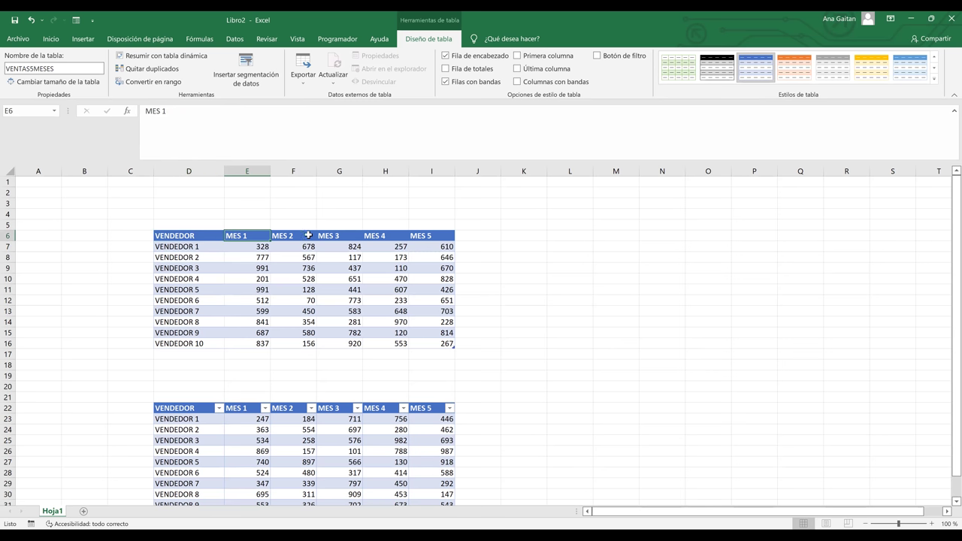
{"action": "left_click", "coordinate": [309, 235]}
{"action": "left_click", "coordinate": [339, 235]}
{"action": "left_click", "coordinate": [373, 269]}
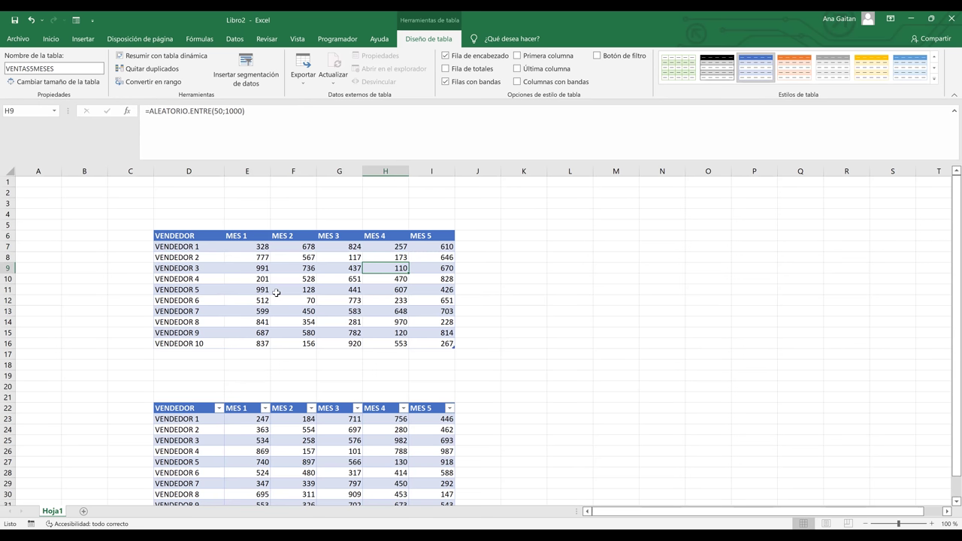
Show the filter buttons of the first table and hide them again
{"action": "left_click", "coordinate": [260, 236]}
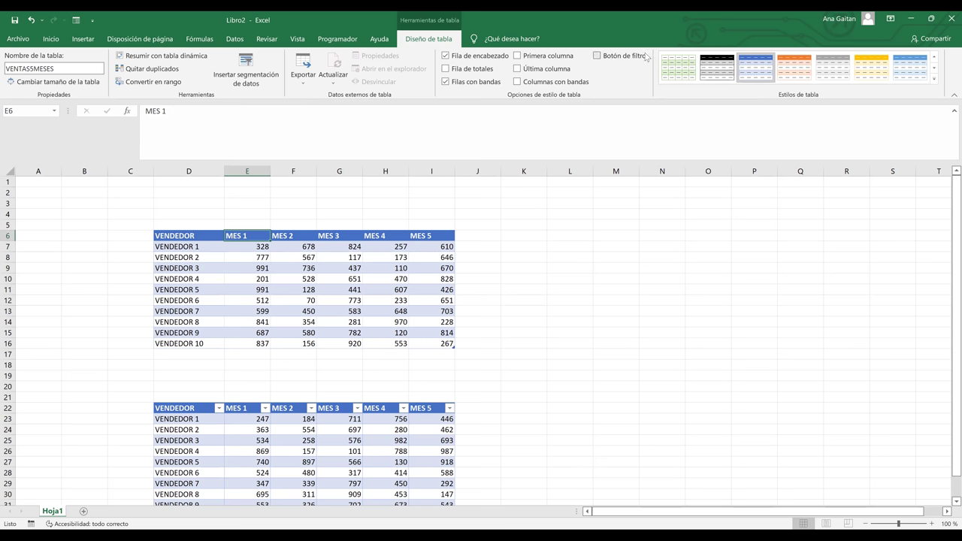
{"action": "left_click", "coordinate": [597, 57]}
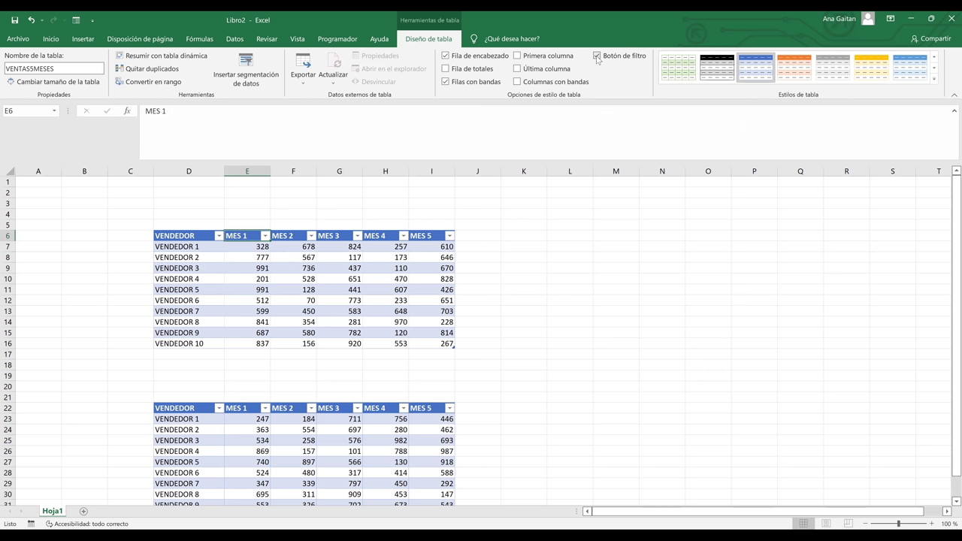
{"action": "left_click", "coordinate": [597, 56]}
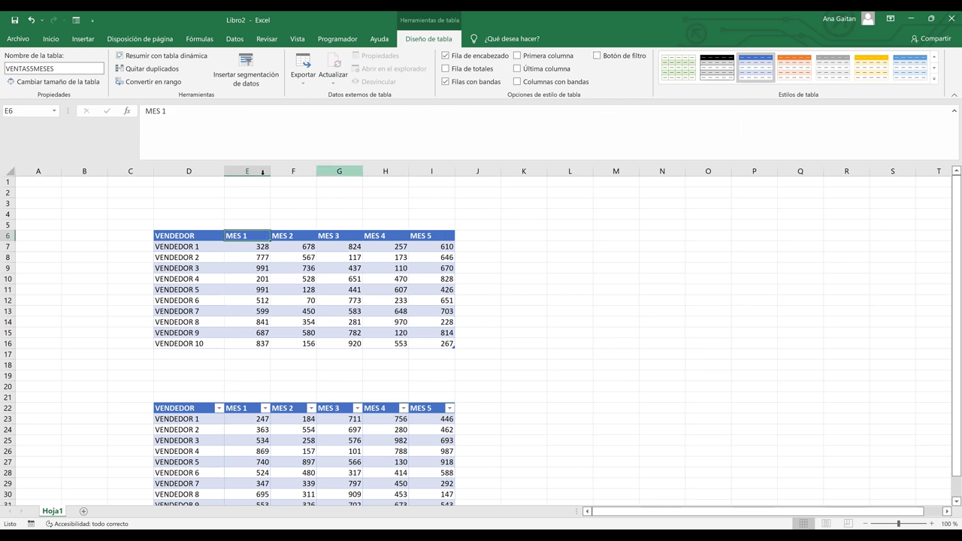
Narrow columns D, E and F to about their text width, comparing the MES 1 header with and without filter buttons
{"action": "left_click_drag", "start_coordinate": [203, 174], "coordinate": [230, 176]}
{"action": "left_click", "coordinate": [598, 56]}
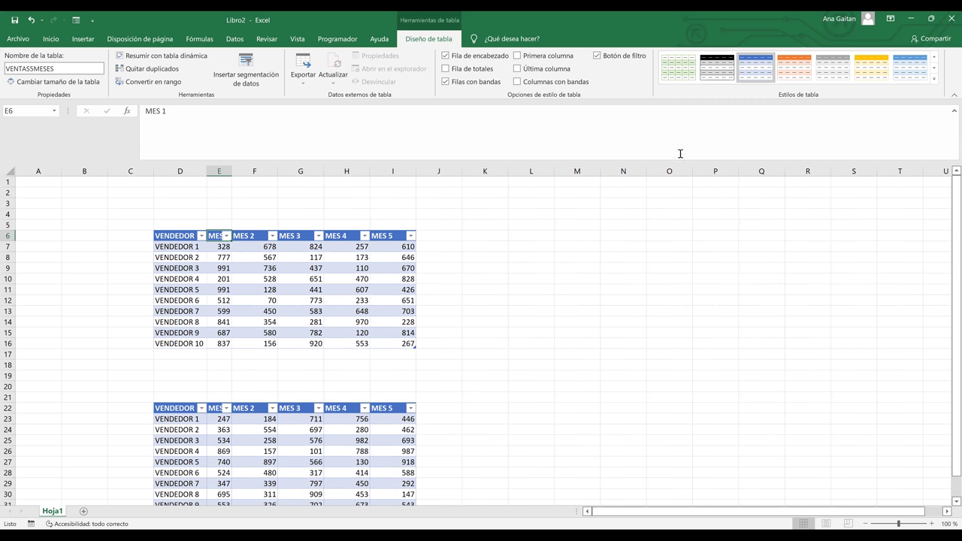
{"action": "left_click", "coordinate": [598, 55]}
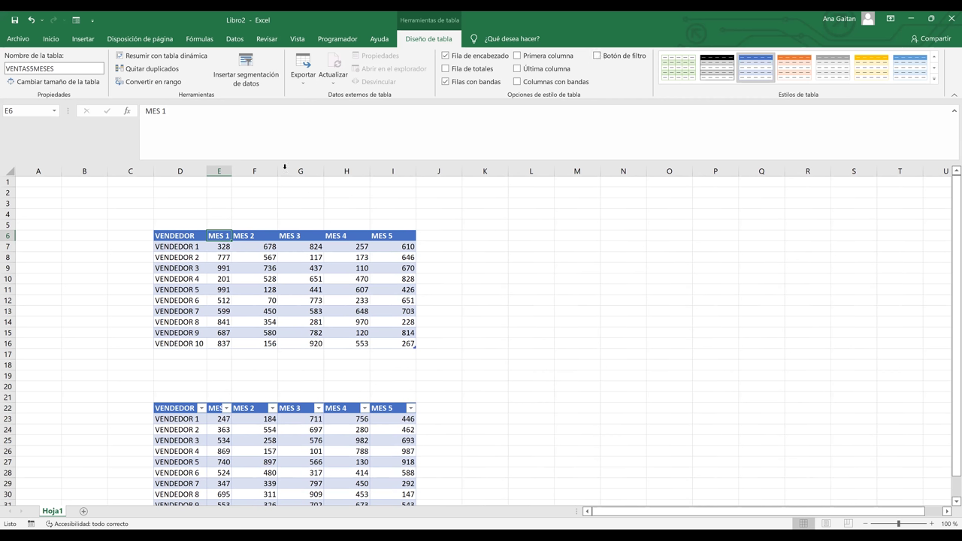
{"action": "left_click_drag", "start_coordinate": [277, 170], "coordinate": [255, 179]}
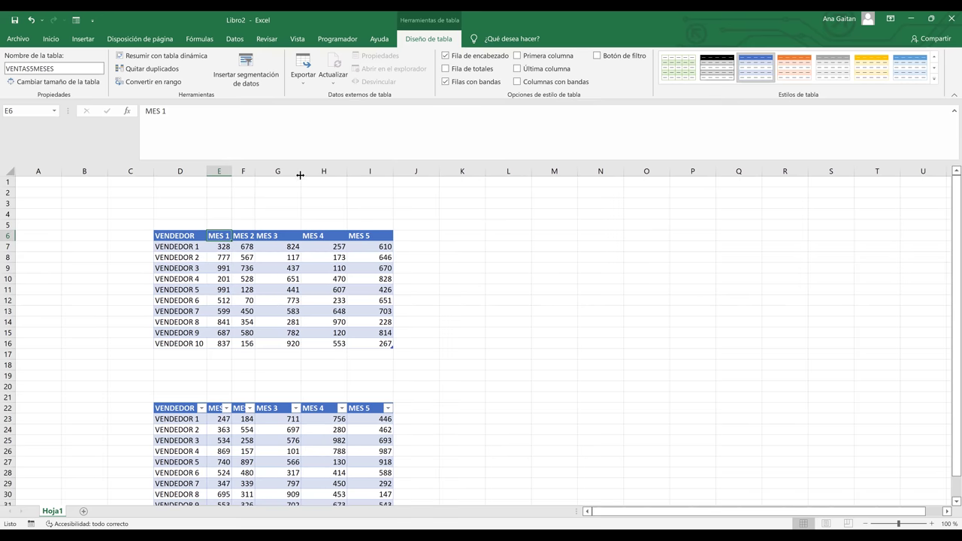
AutoFit the column widths to the contents of the first table, D6:I16
{"action": "left_click", "coordinate": [254, 300]}
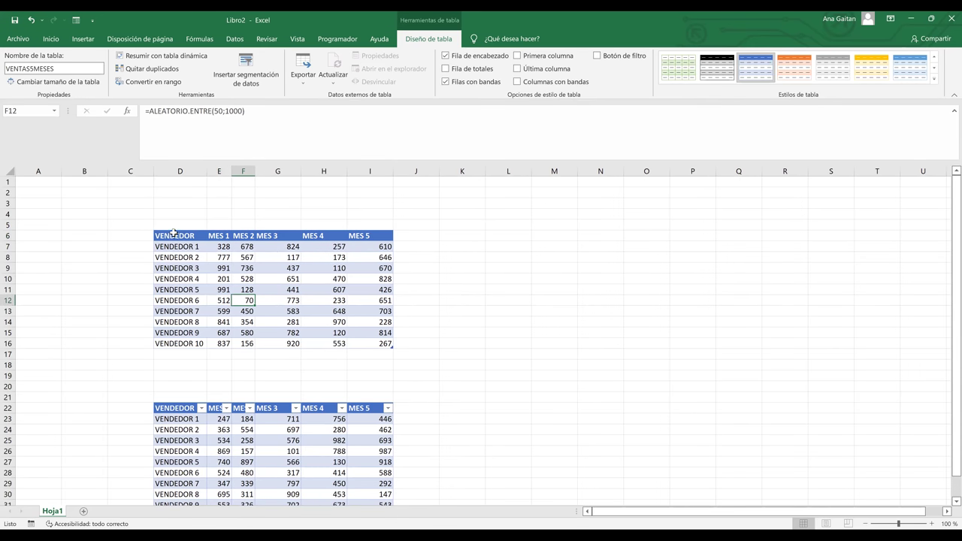
{"action": "left_click_drag", "start_coordinate": [174, 234], "coordinate": [345, 278]}
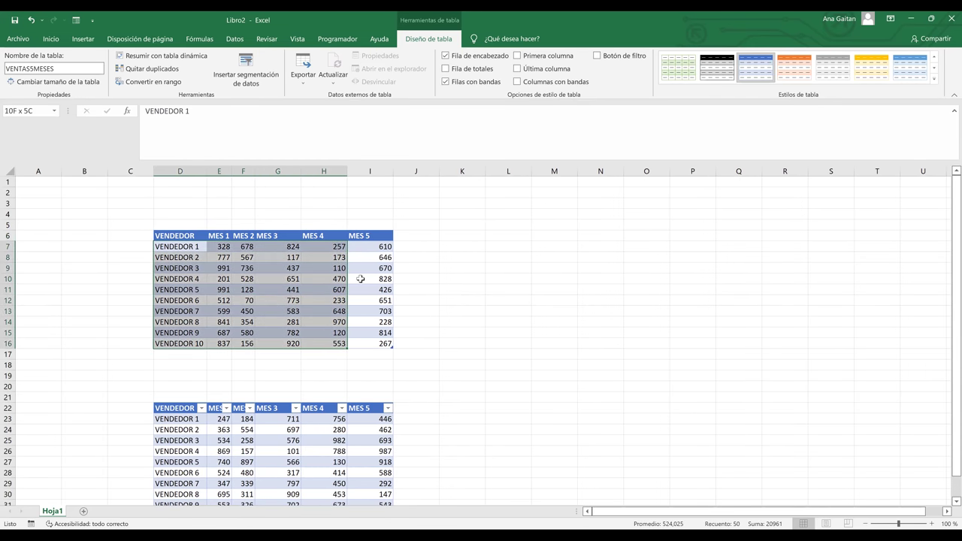
{"action": "left_click_drag", "start_coordinate": [192, 235], "coordinate": [366, 346]}
{"action": "left_click", "coordinate": [51, 39]}
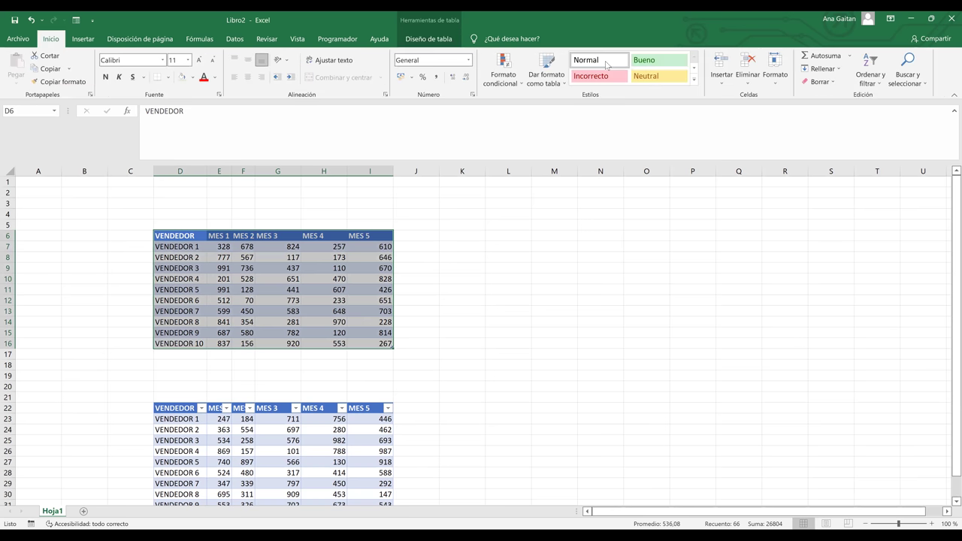
{"action": "left_click", "coordinate": [779, 81]}
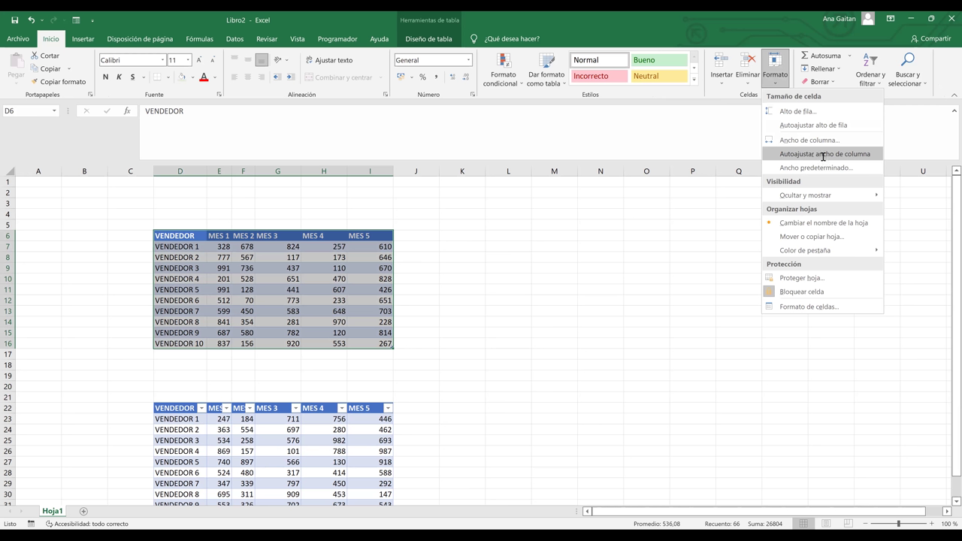
{"action": "left_click", "coordinate": [823, 156]}
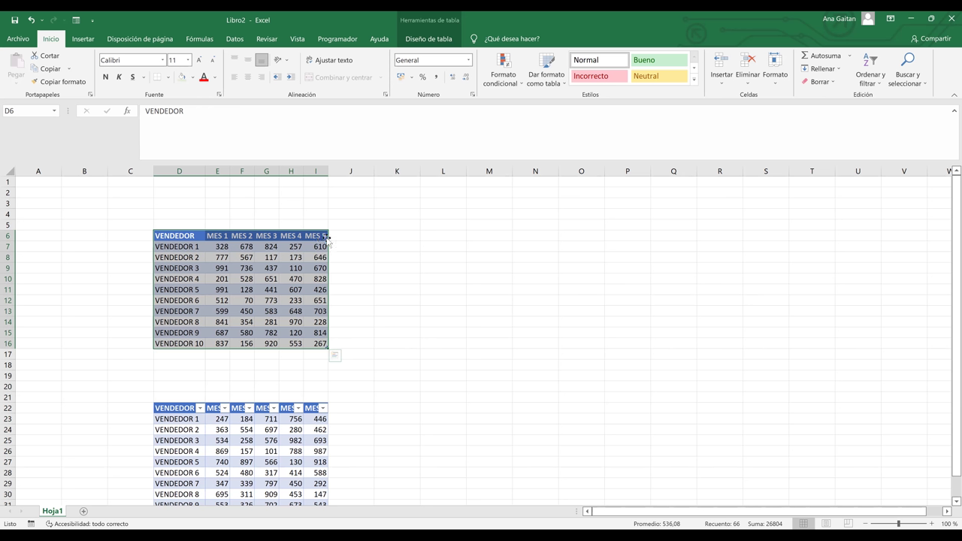
{"action": "left_click", "coordinate": [348, 270]}
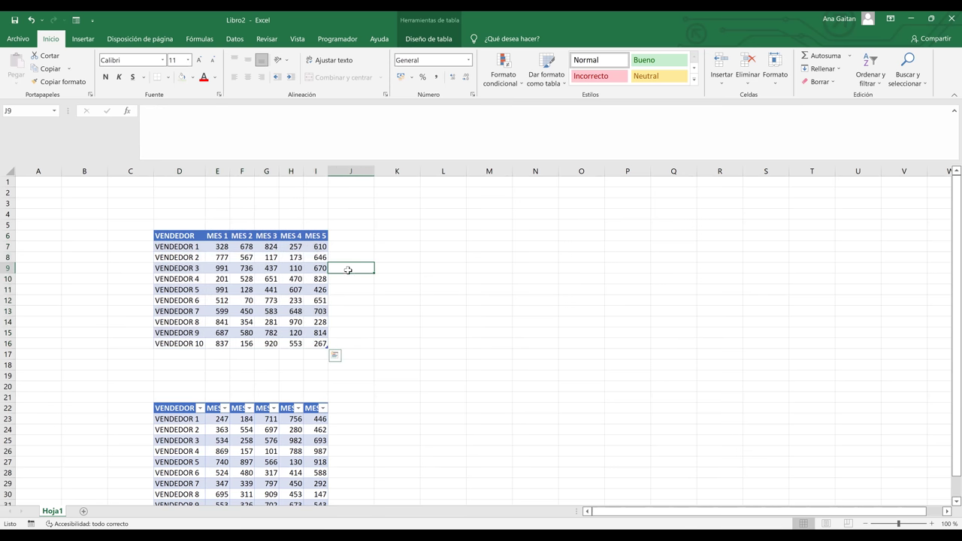
Check the header cells of the first table and show its filter buttons
{"action": "left_click", "coordinate": [291, 236]}
{"action": "left_click", "coordinate": [275, 236]}
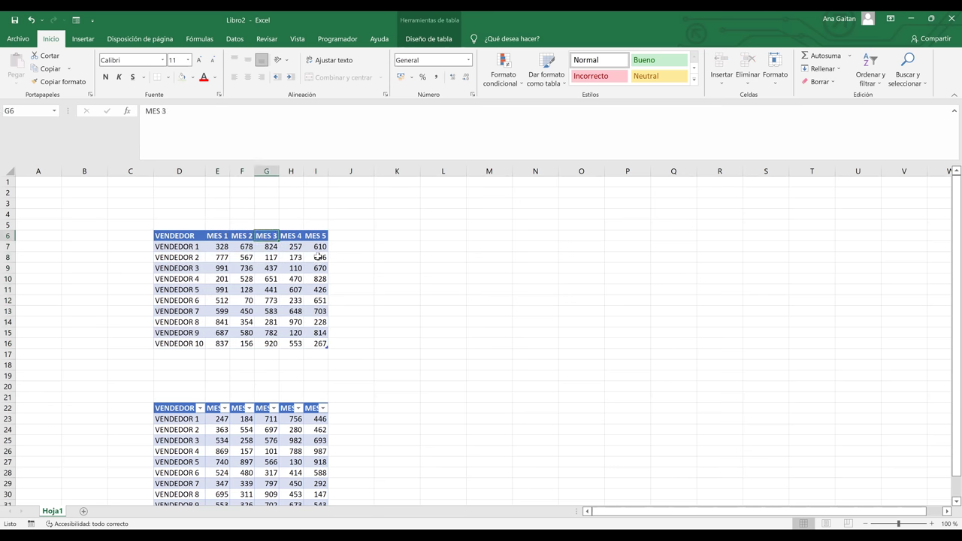
{"action": "left_click", "coordinate": [185, 236]}
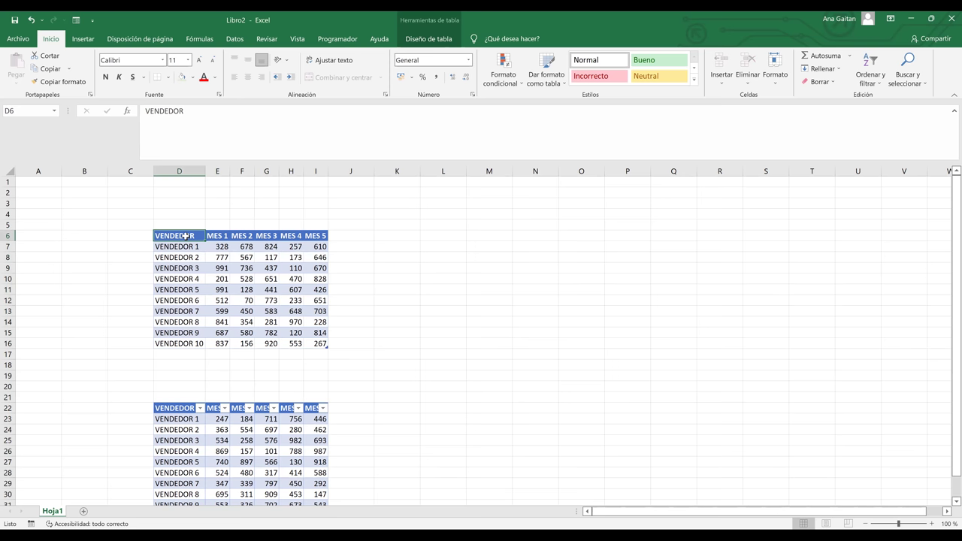
{"action": "left_click", "coordinate": [285, 309]}
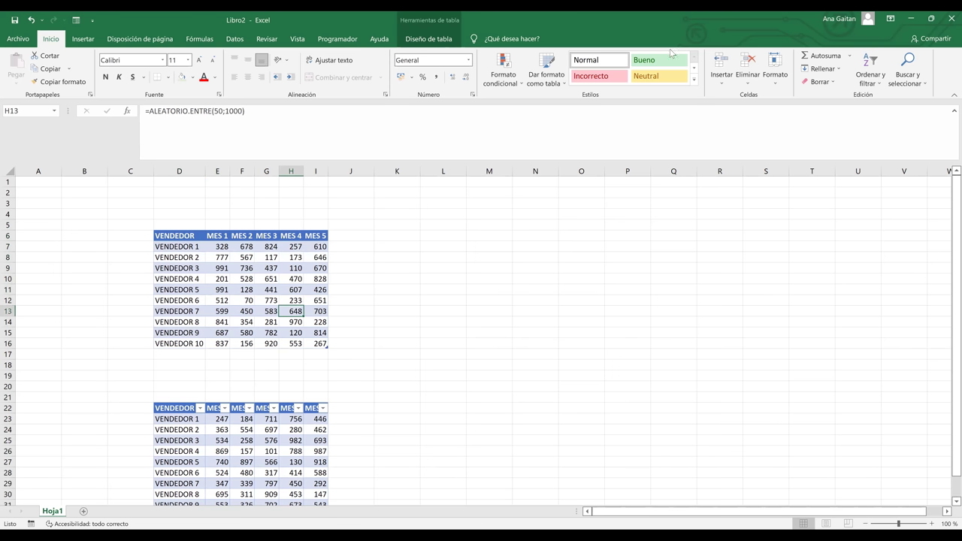
{"action": "left_click", "coordinate": [410, 39]}
{"action": "left_click", "coordinate": [597, 56]}
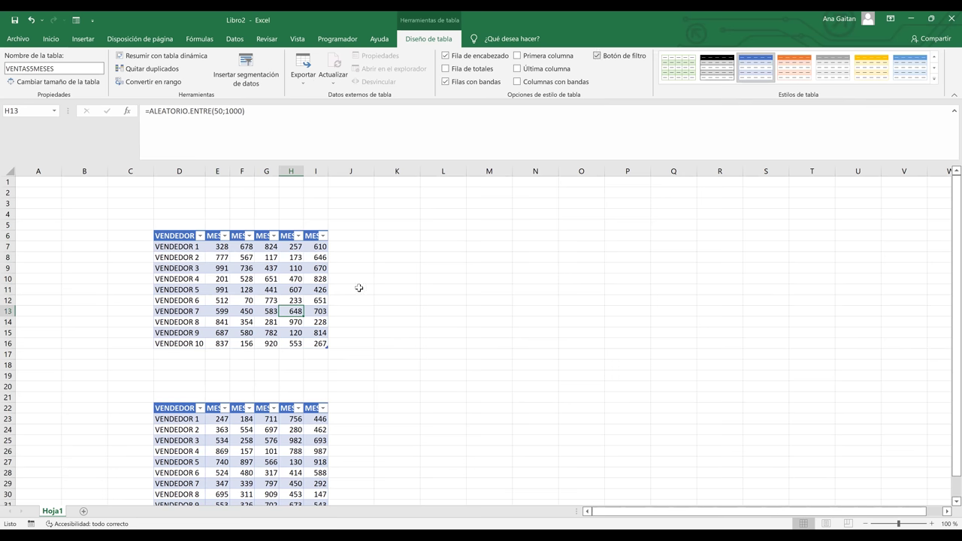
{"action": "left_click", "coordinate": [359, 291]}
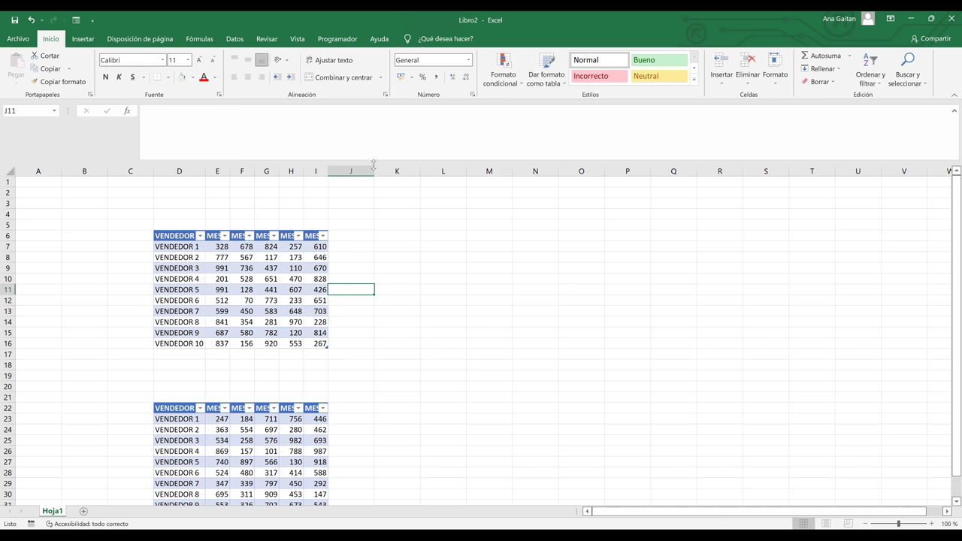
Undo the filter button display, the column AutoFit and the narrowing of column F in the first table
{"action": "key", "text": "ctrl+shift+l"}
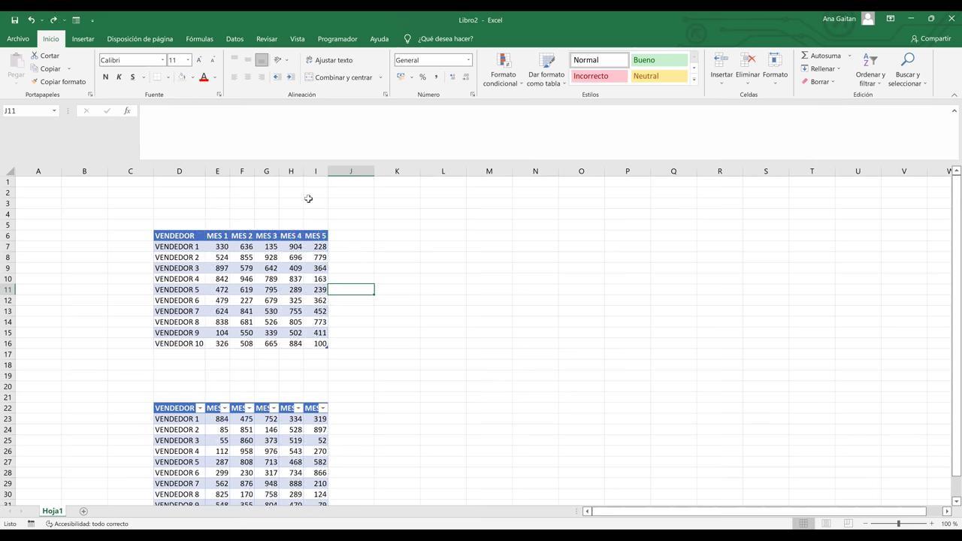
{"action": "key", "text": "ctrl+a"}
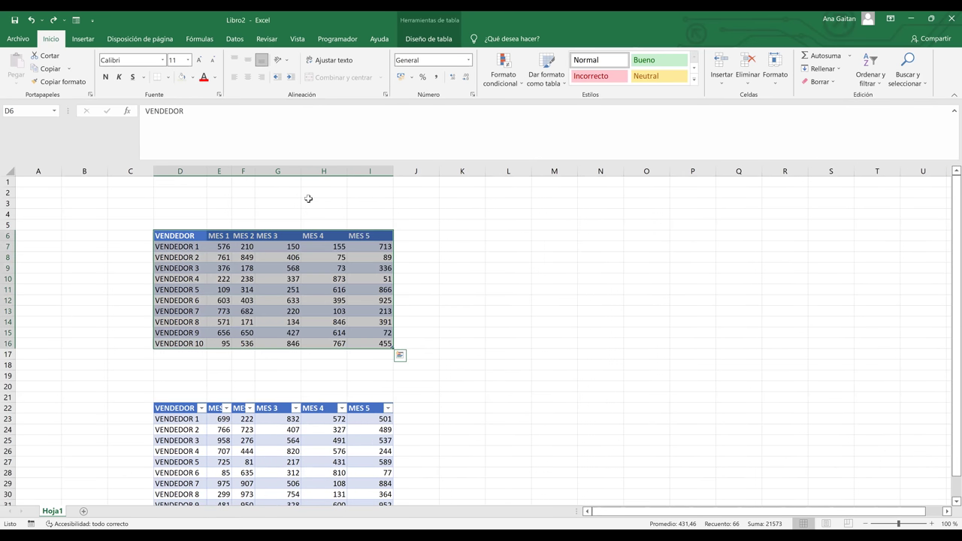
{"action": "key", "text": "alt+h"}
{"action": "key", "text": "o"}
{"action": "key", "text": "i"}
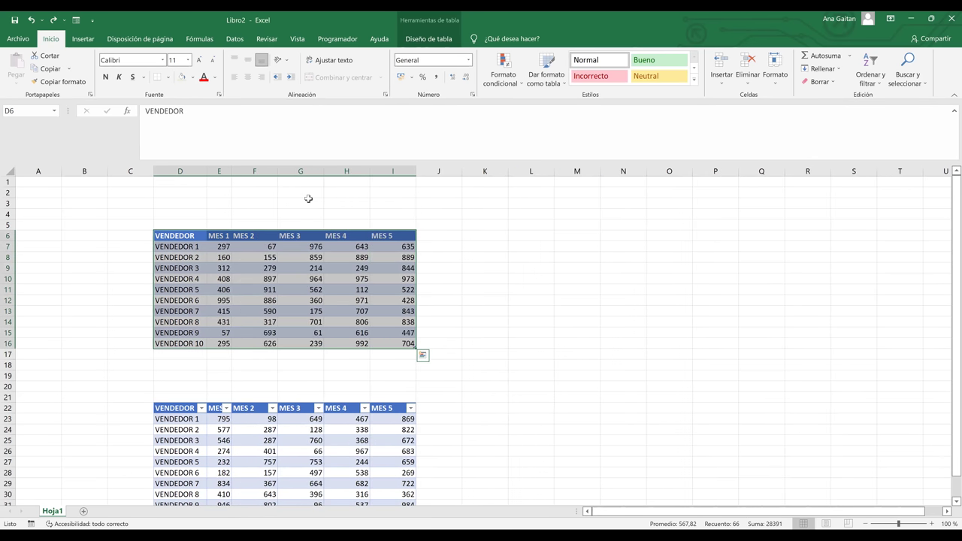
{"action": "key", "text": "ctrl+shift+l"}
{"action": "key", "text": "ctrl+shift+l"}
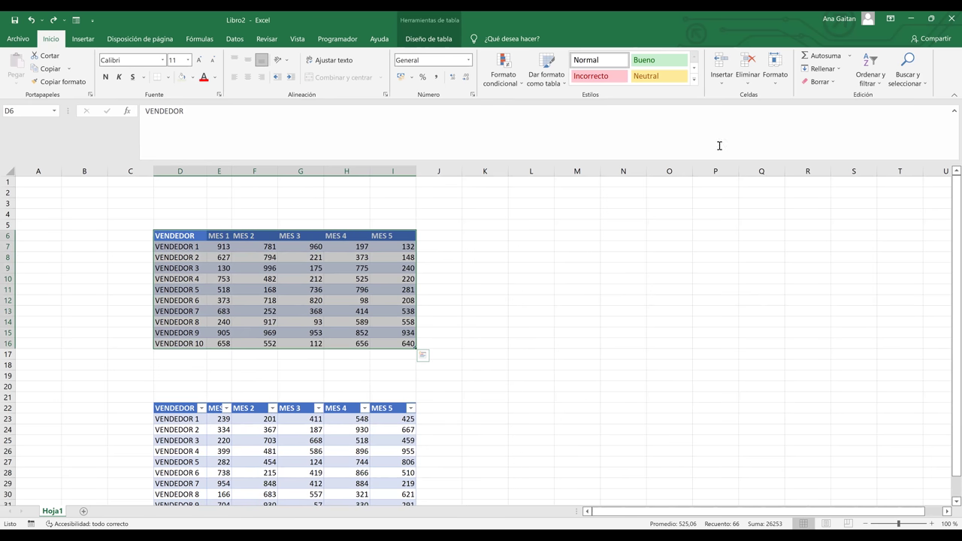
Show the filter buttons of the first table, VENTAS5MESES
{"action": "left_click", "coordinate": [450, 42]}
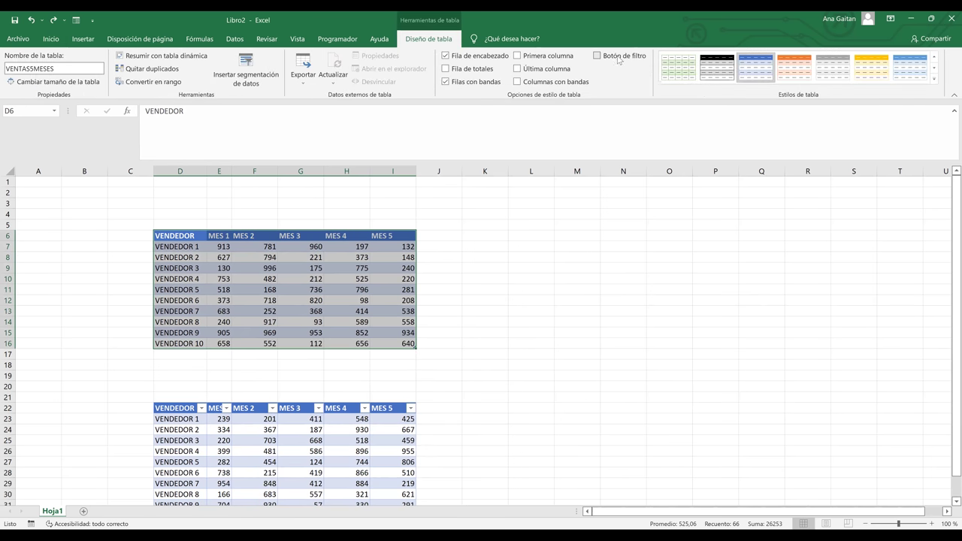
{"action": "key", "text": "ctrl+shift+l"}
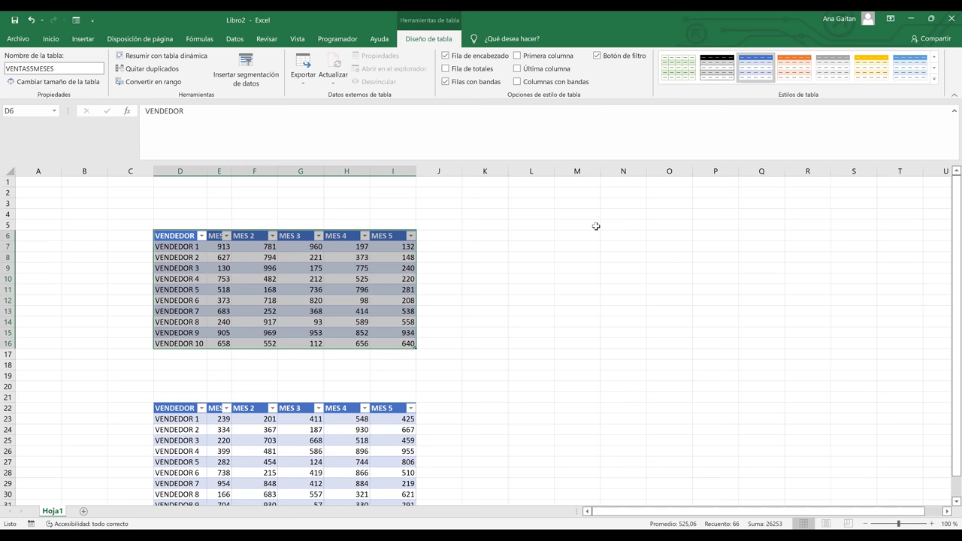
{"action": "left_click", "coordinate": [596, 226]}
Hide the header row of the first table and show it again
{"action": "left_click", "coordinate": [305, 265]}
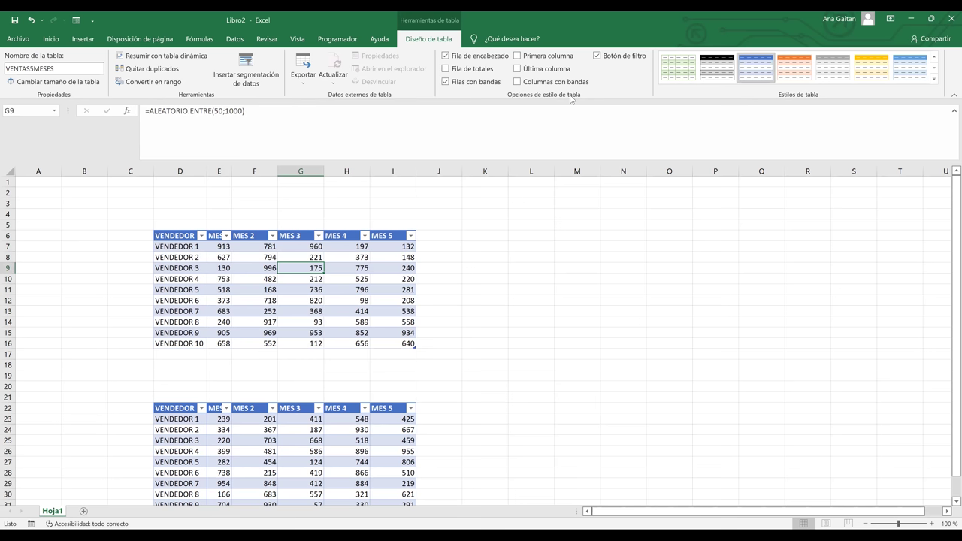
{"action": "left_click", "coordinate": [446, 55]}
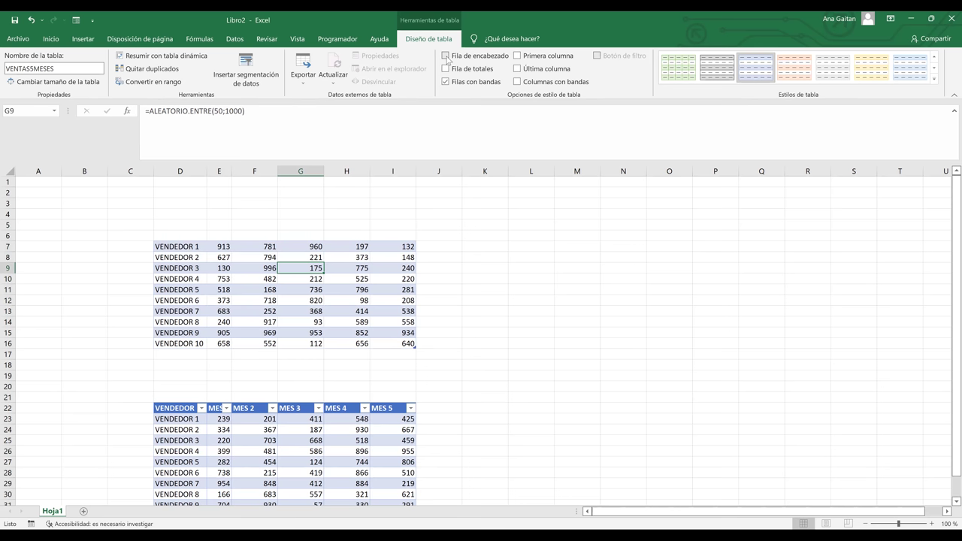
{"action": "left_click", "coordinate": [446, 55]}
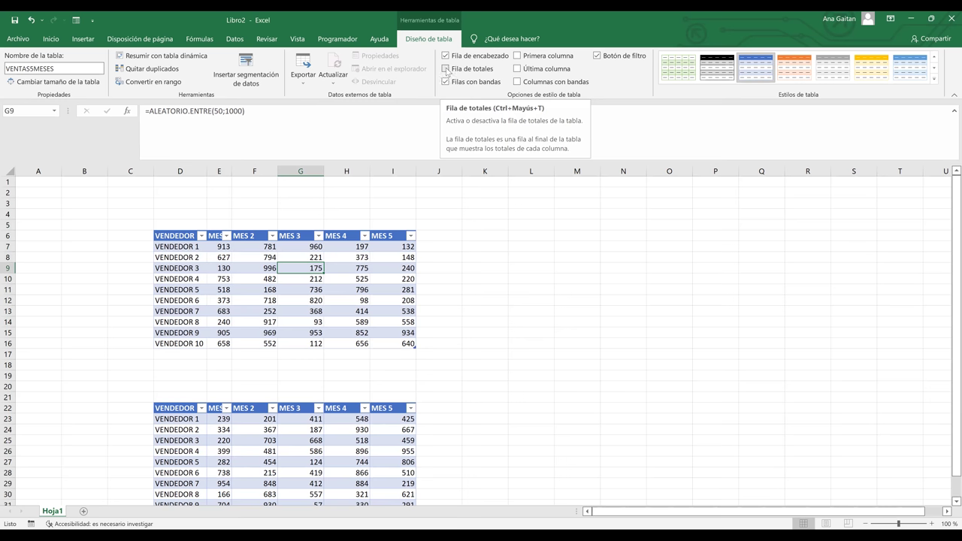
Add a totals row to the first table and check its MES 5 total against the values in I7:I16
{"action": "left_click", "coordinate": [445, 69]}
{"action": "left_click", "coordinate": [184, 352]}
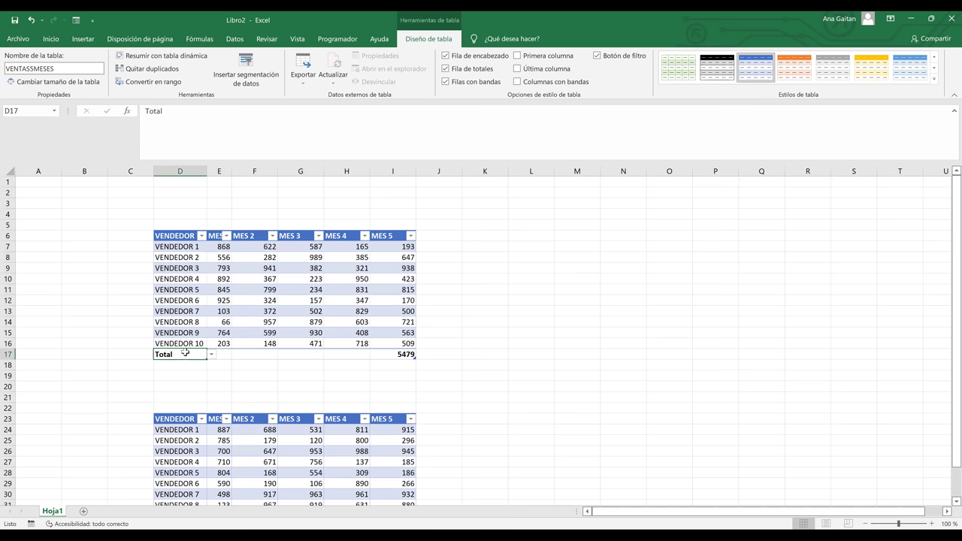
{"action": "left_click", "coordinate": [383, 353]}
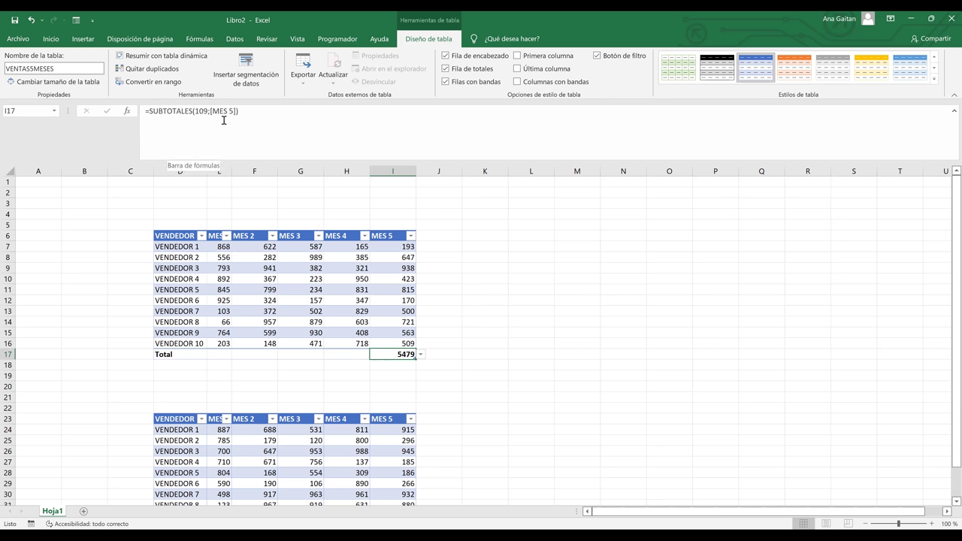
{"action": "left_click", "coordinate": [390, 247]}
{"action": "left_click_drag", "start_coordinate": [390, 248], "coordinate": [389, 343]}
{"action": "left_click", "coordinate": [467, 340]}
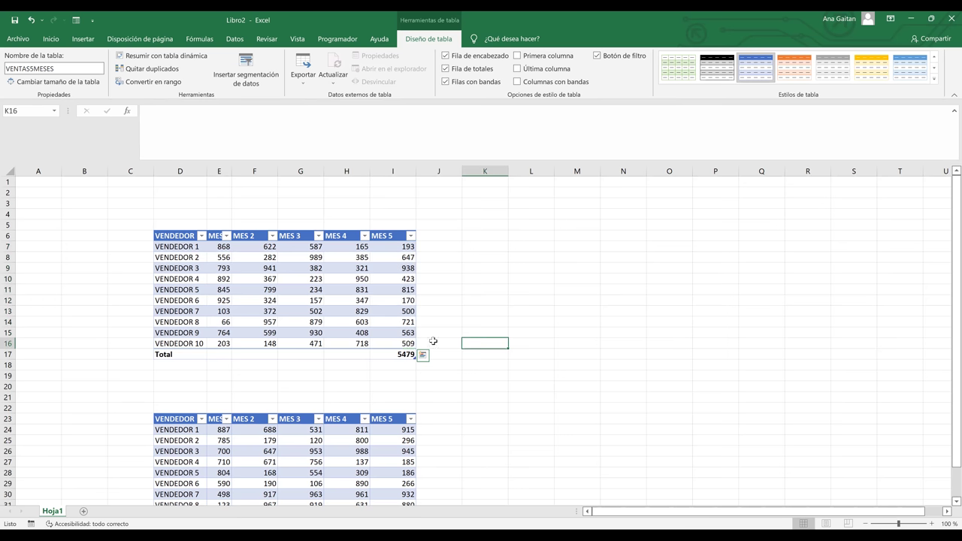
Examine the summary functions offered for the MES 5 total in I17 and its SUBTOTALES formula
{"action": "left_click", "coordinate": [404, 351]}
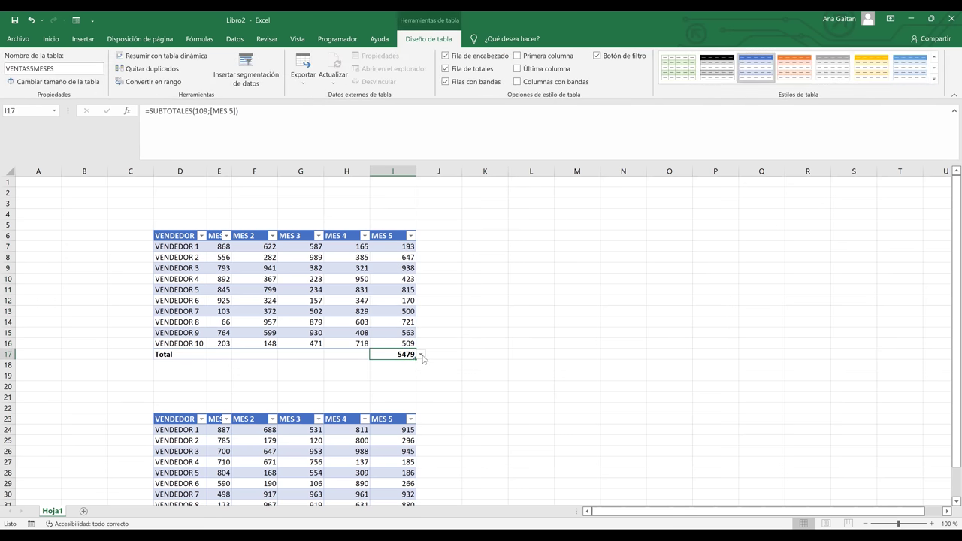
{"action": "left_click", "coordinate": [421, 355]}
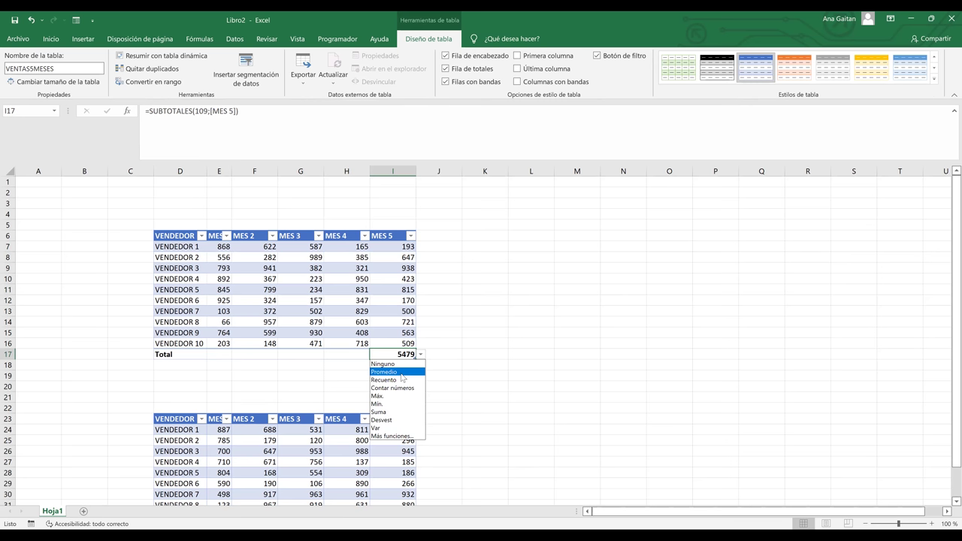
{"action": "key", "text": "Escape"}
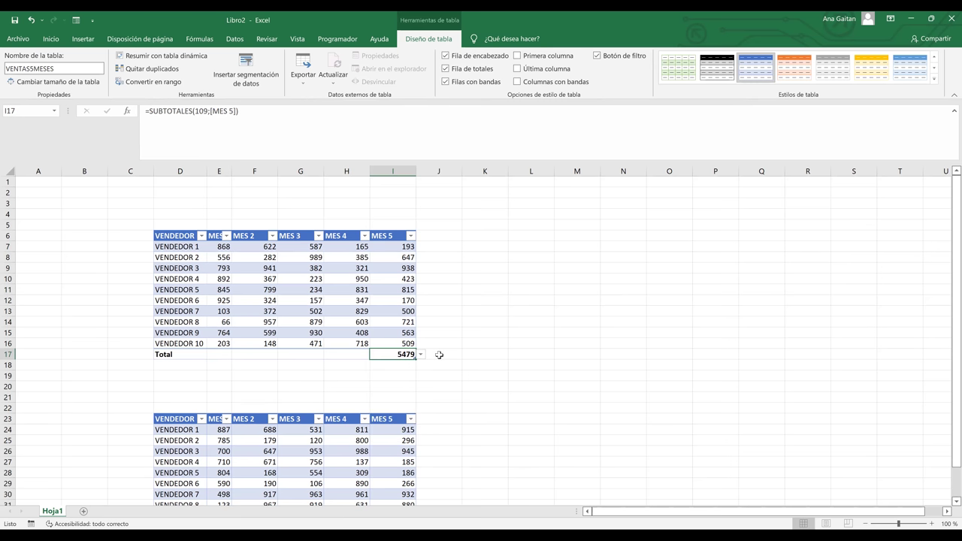
{"action": "double_click", "coordinate": [404, 352]}
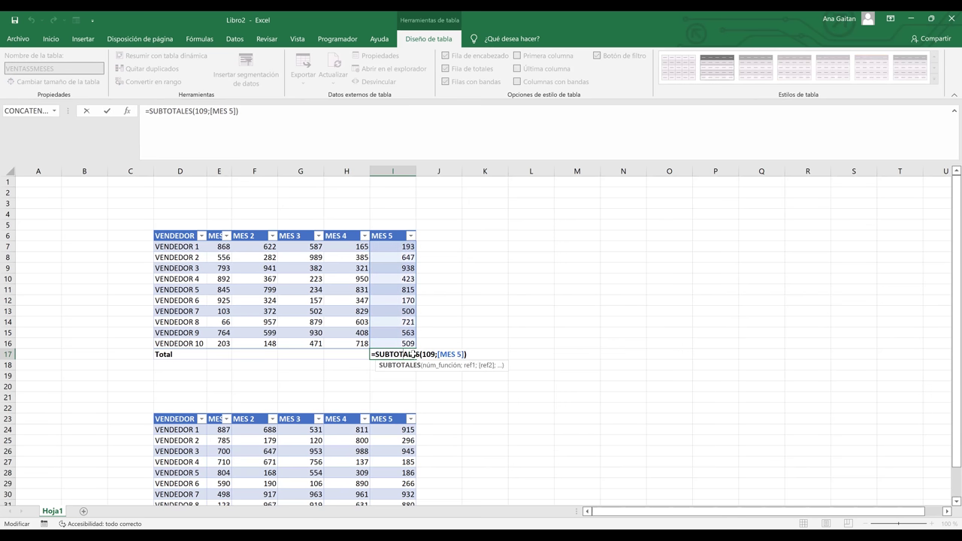
{"action": "key", "text": "Return"}
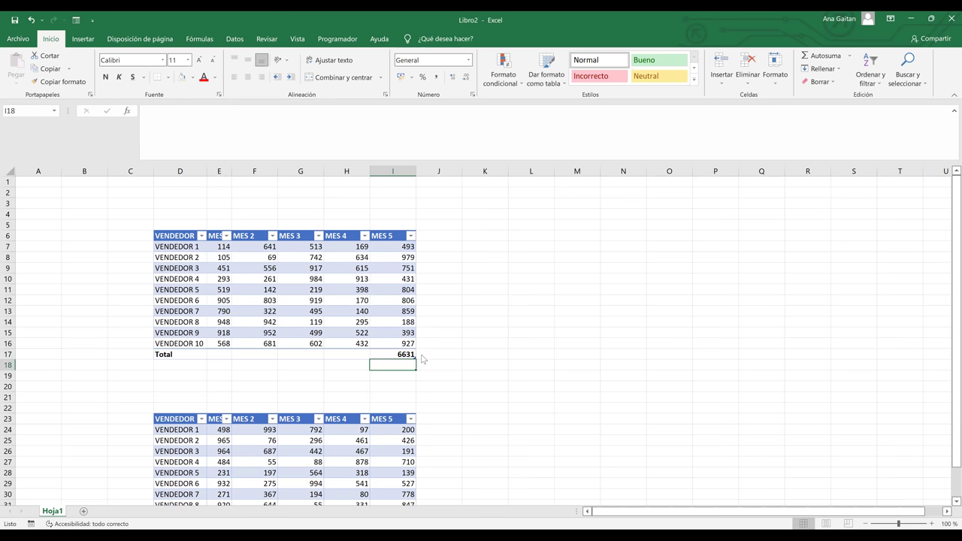
Switch the MES 5 total in I17 to Promedio and return it to Suma
{"action": "left_click", "coordinate": [410, 354]}
{"action": "left_click", "coordinate": [421, 354]}
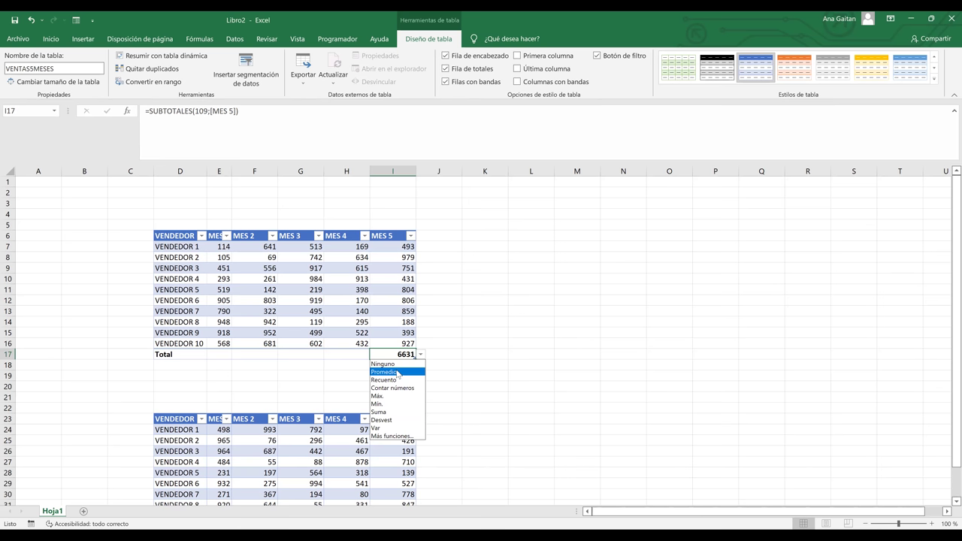
{"action": "left_click", "coordinate": [397, 372]}
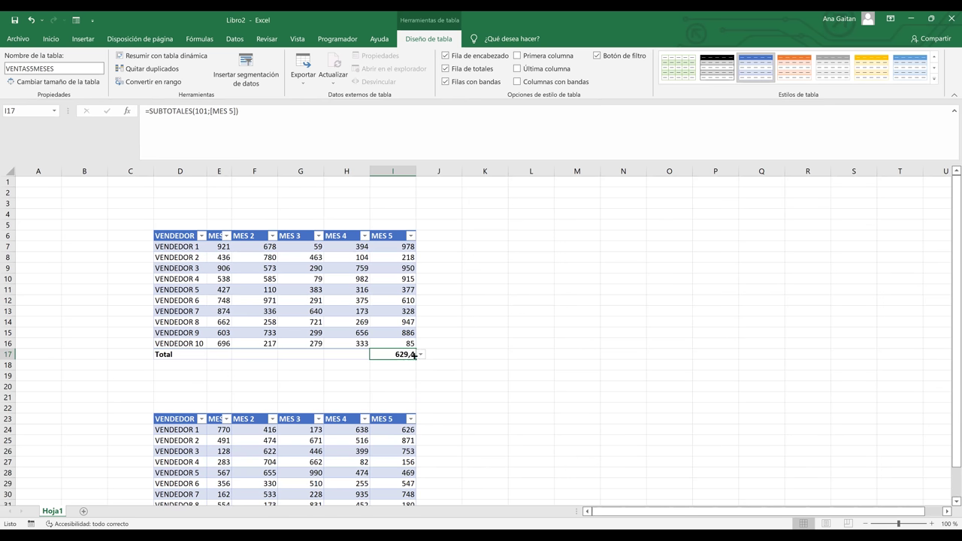
{"action": "left_click", "coordinate": [421, 355]}
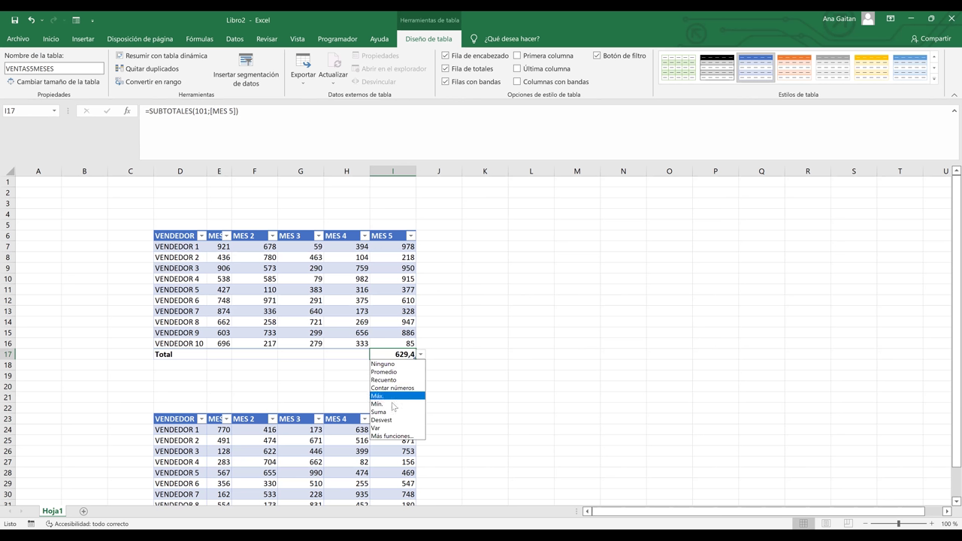
{"action": "left_click", "coordinate": [379, 412]}
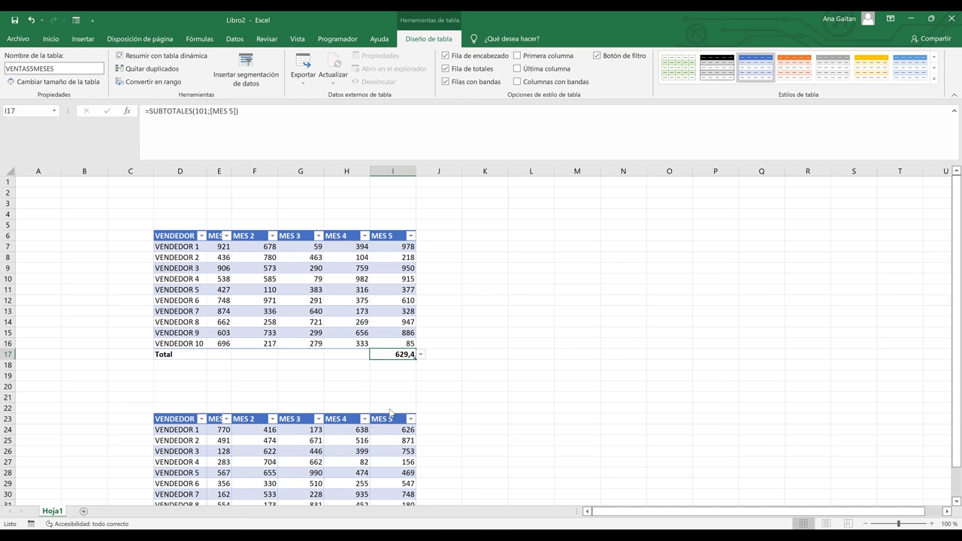
{"action": "left_click", "coordinate": [421, 356]}
{"action": "left_click", "coordinate": [354, 355]}
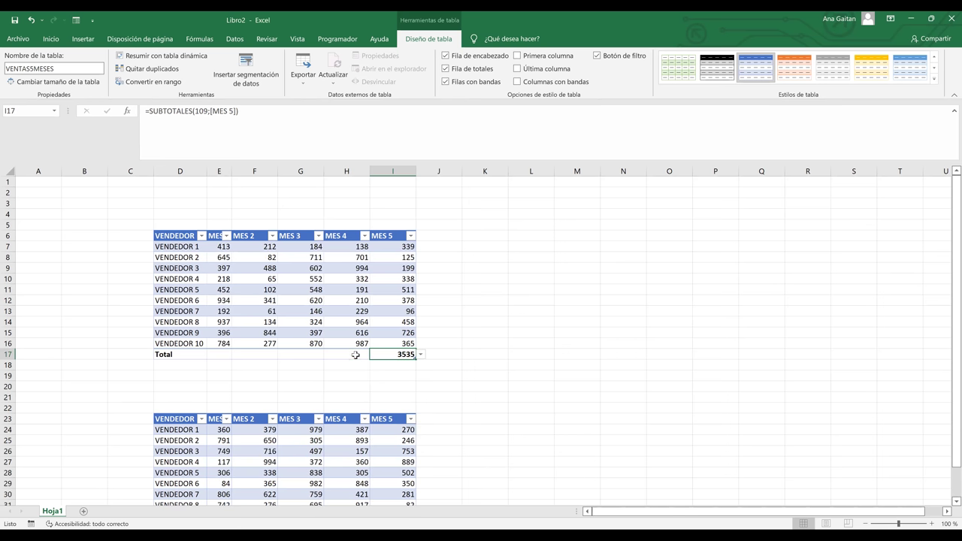
Widen column E so its header fits, set the MES 1 total in E17 to Mín. and check it against the column
{"action": "left_click", "coordinate": [355, 354]}
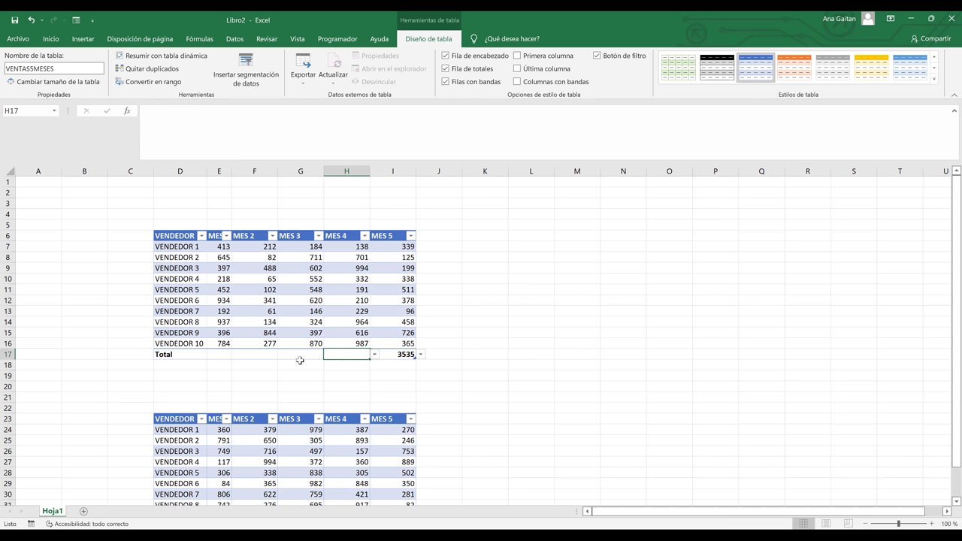
{"action": "left_click", "coordinate": [224, 354]}
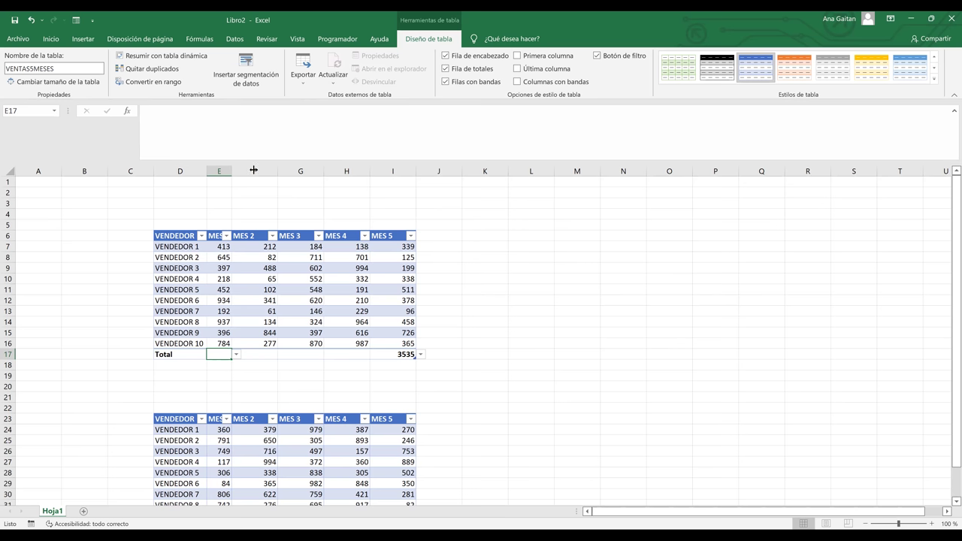
{"action": "left_click", "coordinate": [262, 357]}
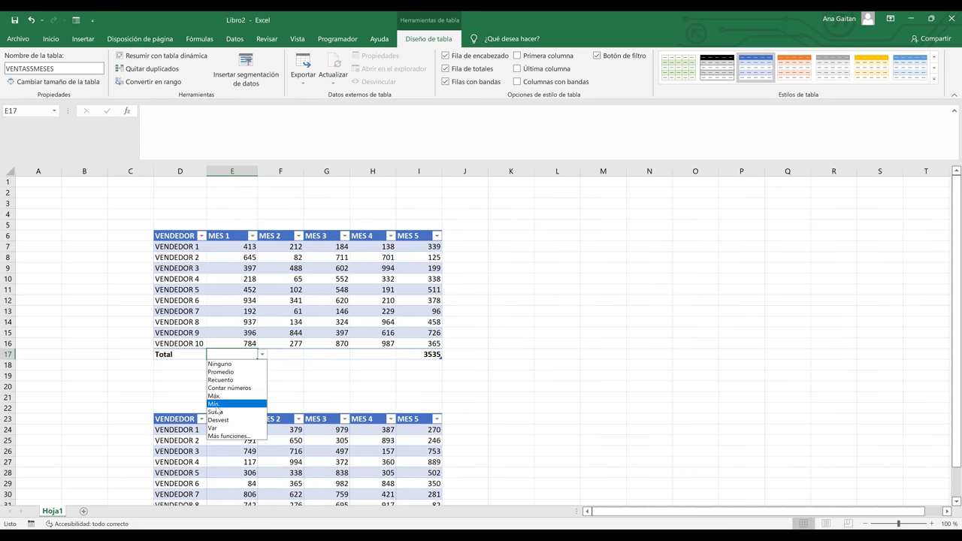
{"action": "left_click", "coordinate": [215, 406]}
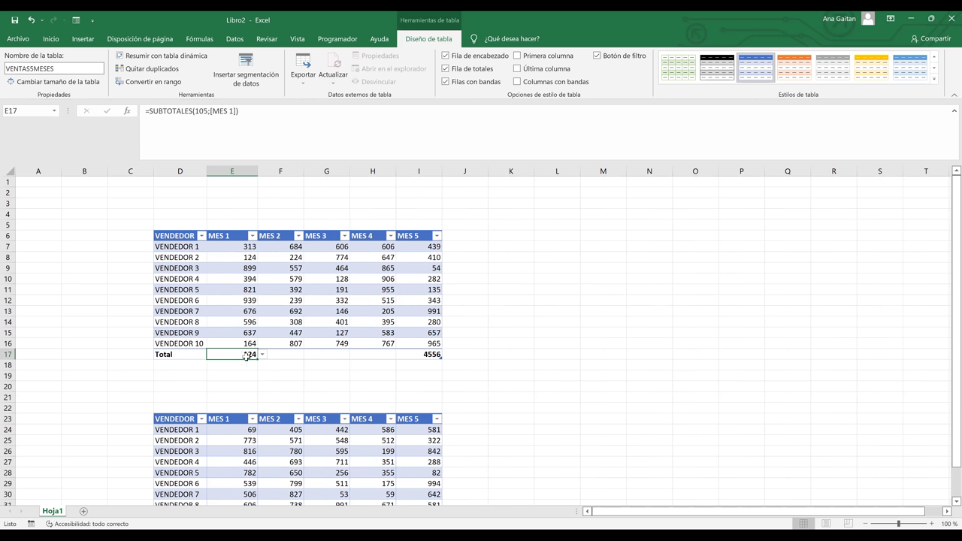
{"action": "left_click", "coordinate": [246, 262]}
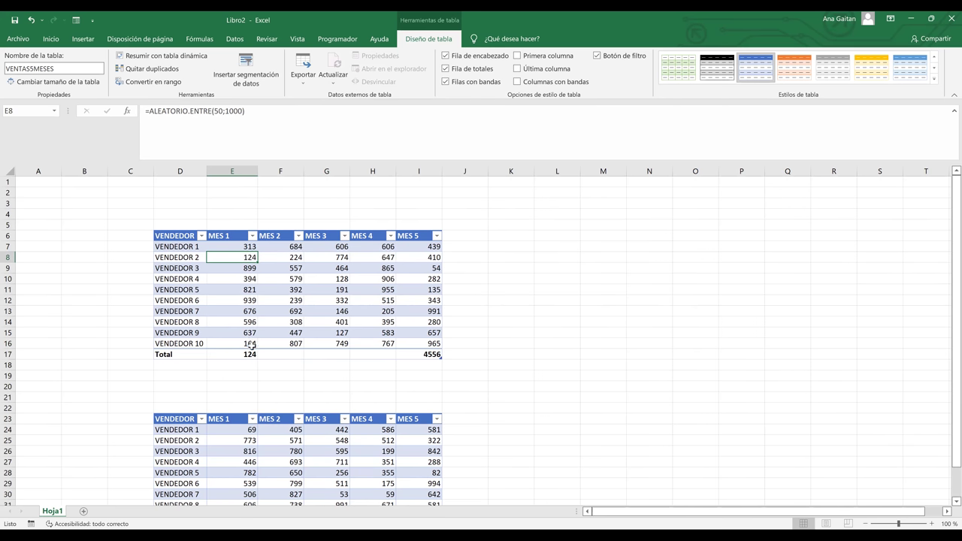
Set the MES 2 total in F17 to Recuento
{"action": "left_click", "coordinate": [285, 354]}
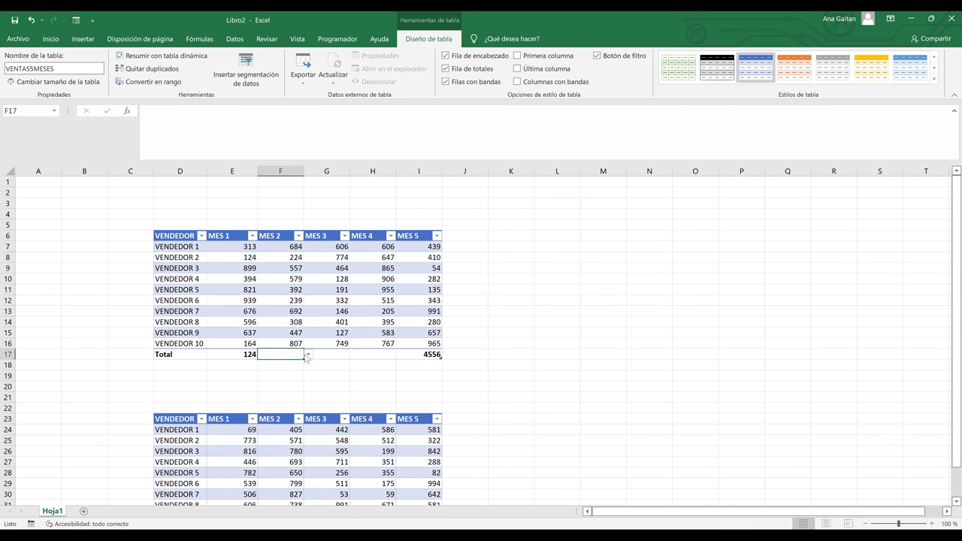
{"action": "left_click", "coordinate": [308, 354]}
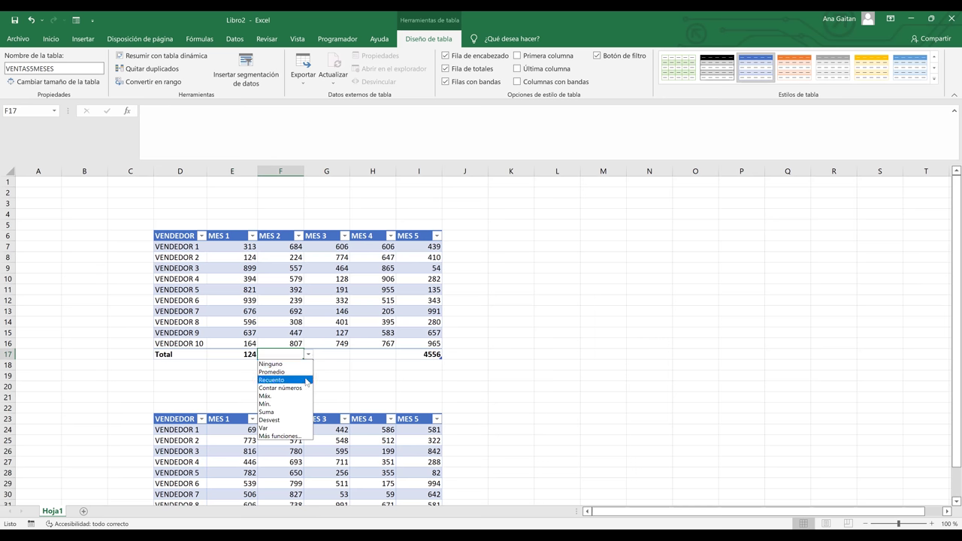
{"action": "left_click", "coordinate": [306, 380]}
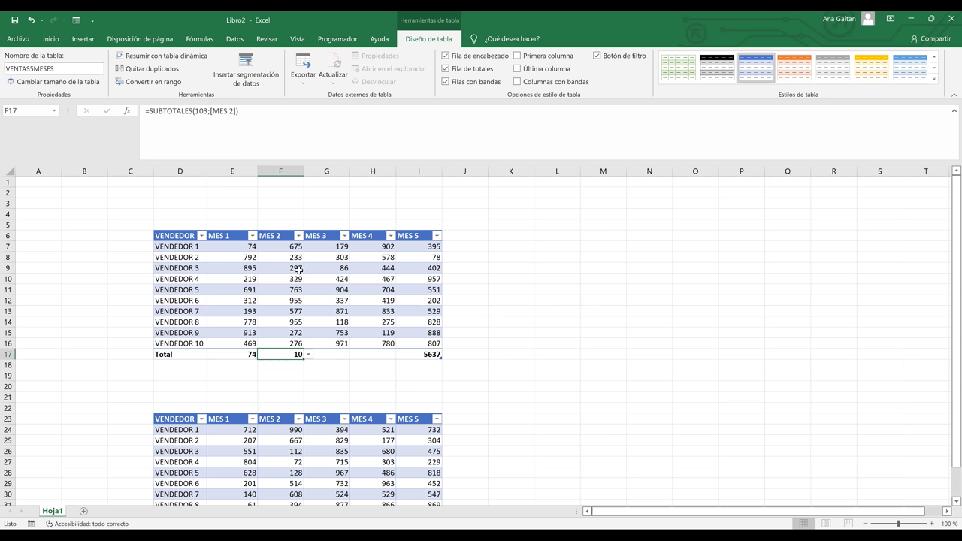
Clear VENDEDOR 4's MES 2 value in F10 and check how the column's Recuento total in F17 responds
{"action": "left_click_drag", "start_coordinate": [297, 247], "coordinate": [297, 346]}
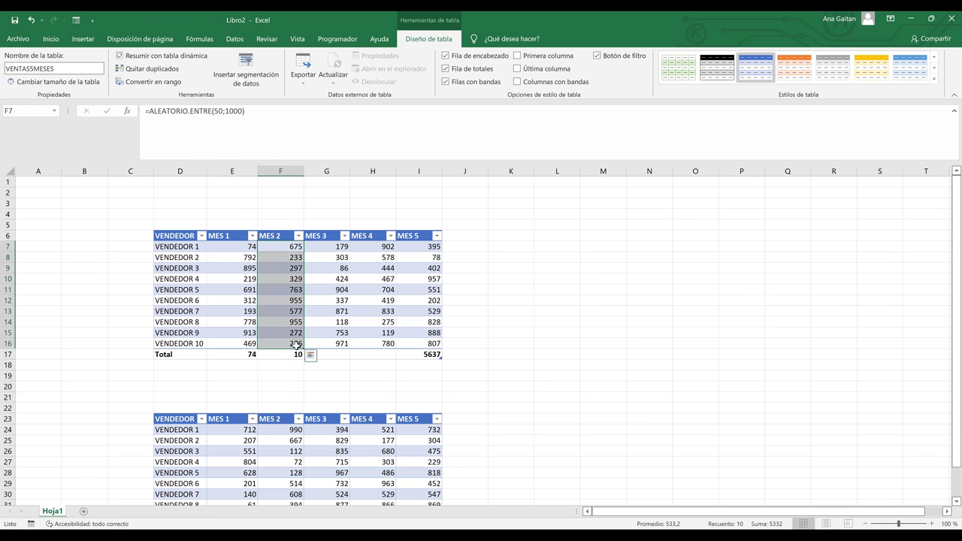
{"action": "left_click", "coordinate": [293, 277]}
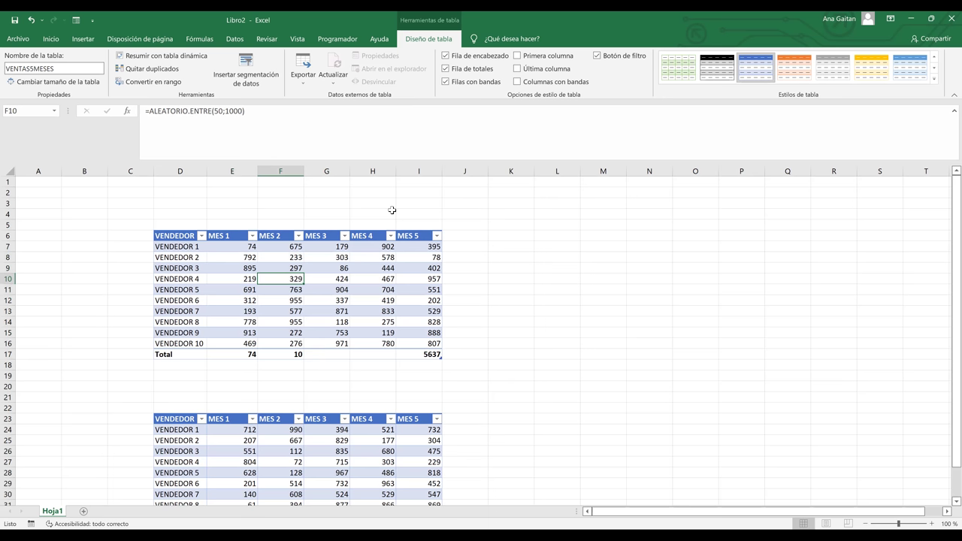
{"action": "key", "text": "BackSpace"}
{"action": "left_click", "coordinate": [682, 202]}
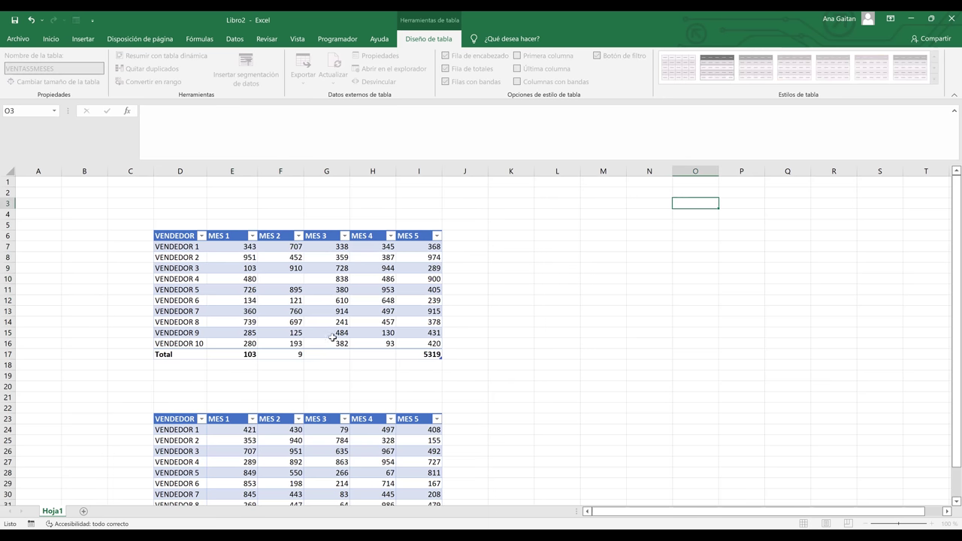
{"action": "left_click", "coordinate": [299, 356]}
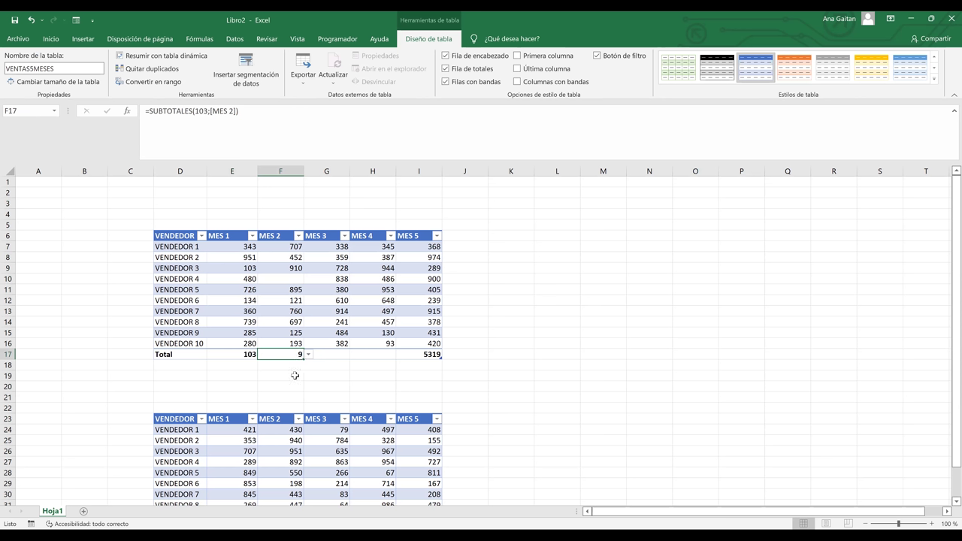
Enter 7 as VENDEDOR 4's MES 2 value in F10
{"action": "left_click", "coordinate": [295, 279]}
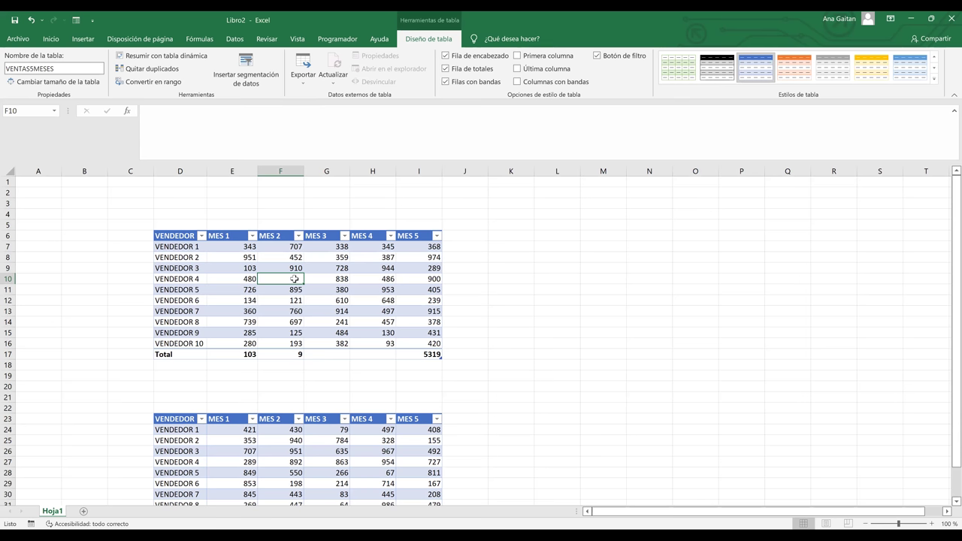
{"action": "type", "text": "7"}
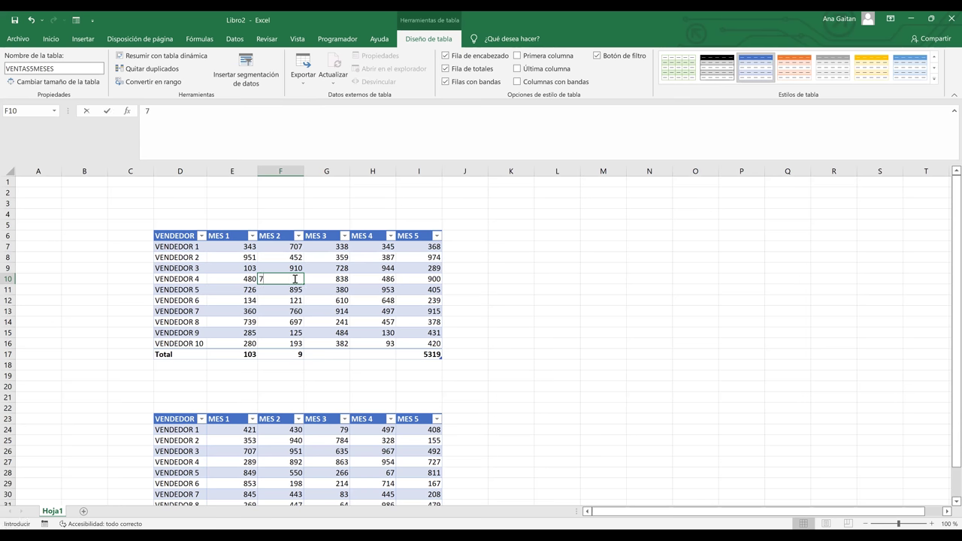
{"action": "key", "text": "Return"}
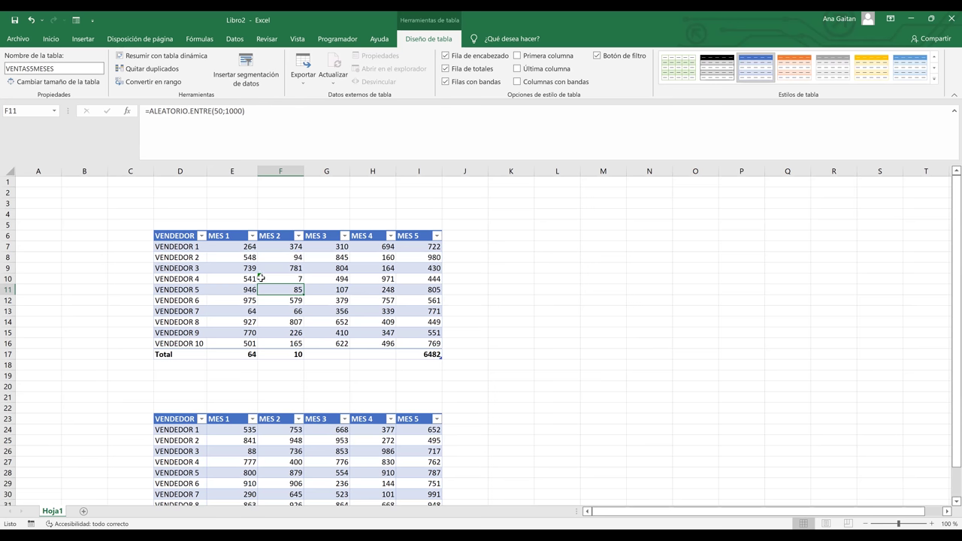
Compare the content of F10 with the formula of the cell above it in the MES 2 column
{"action": "left_click", "coordinate": [310, 279]}
{"action": "left_click", "coordinate": [295, 267]}
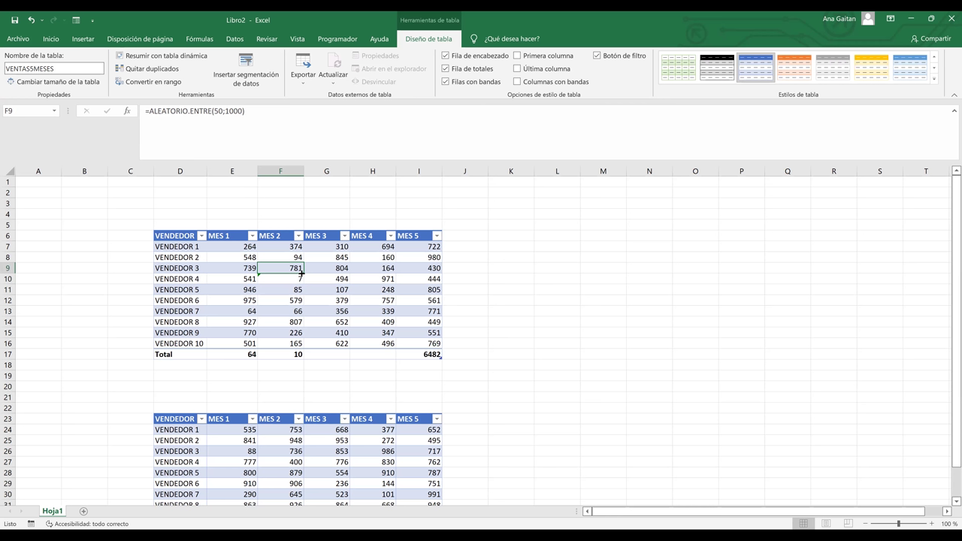
{"action": "left_click_drag", "start_coordinate": [296, 247], "coordinate": [287, 284]}
{"action": "left_click", "coordinate": [270, 279]}
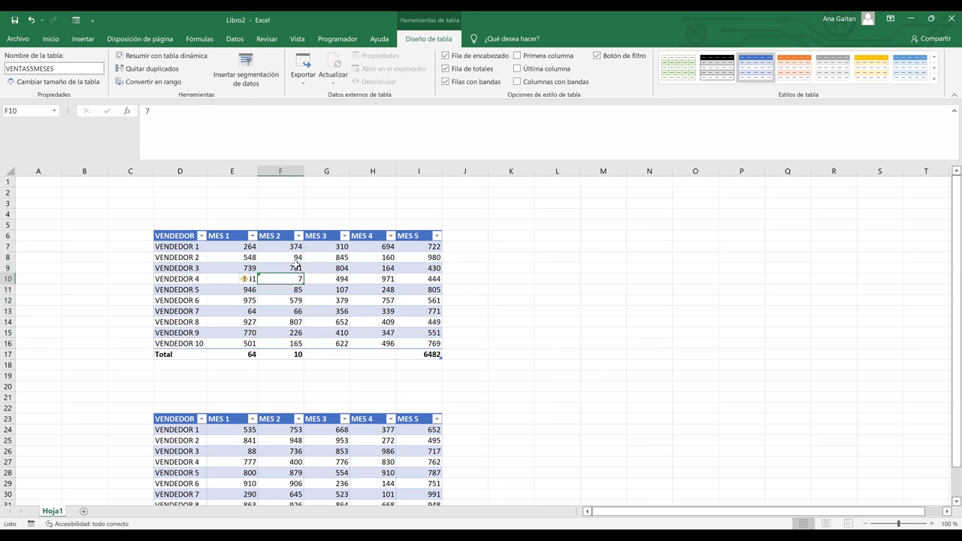
{"action": "left_click", "coordinate": [296, 265]}
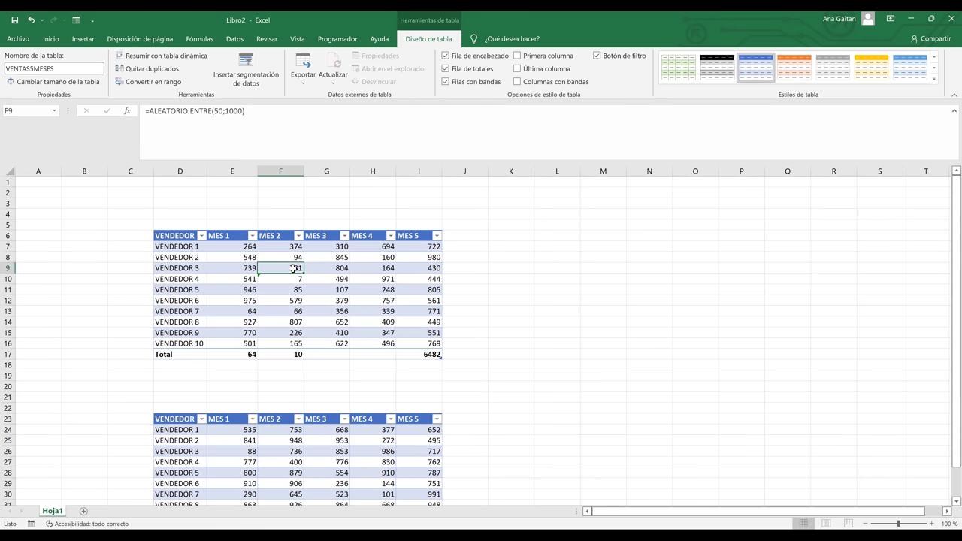
{"action": "left_click", "coordinate": [298, 279]}
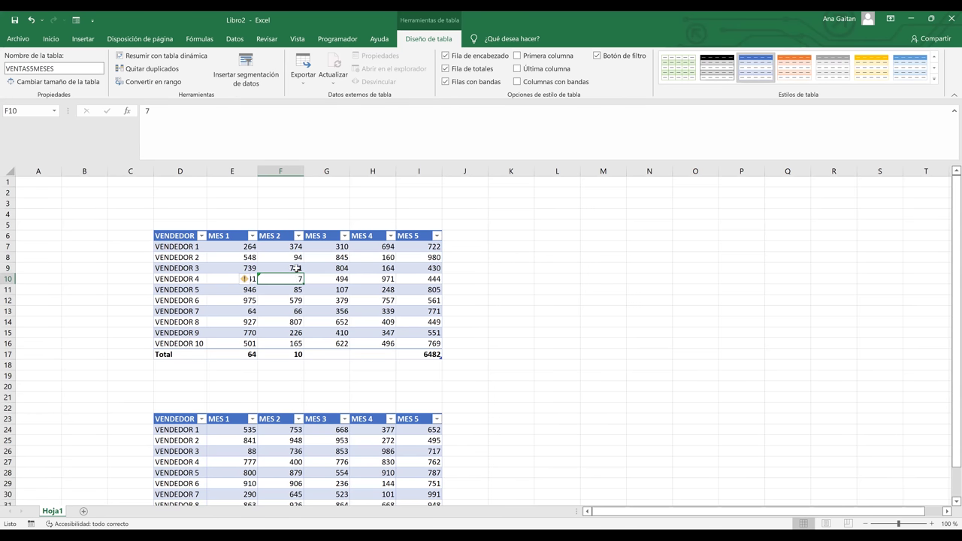
Copy the ALEATORIO.ENTRE(50;1000) formula from F9 down into F10
{"action": "left_click", "coordinate": [299, 272]}
{"action": "left_click_drag", "start_coordinate": [303, 274], "coordinate": [303, 279]}
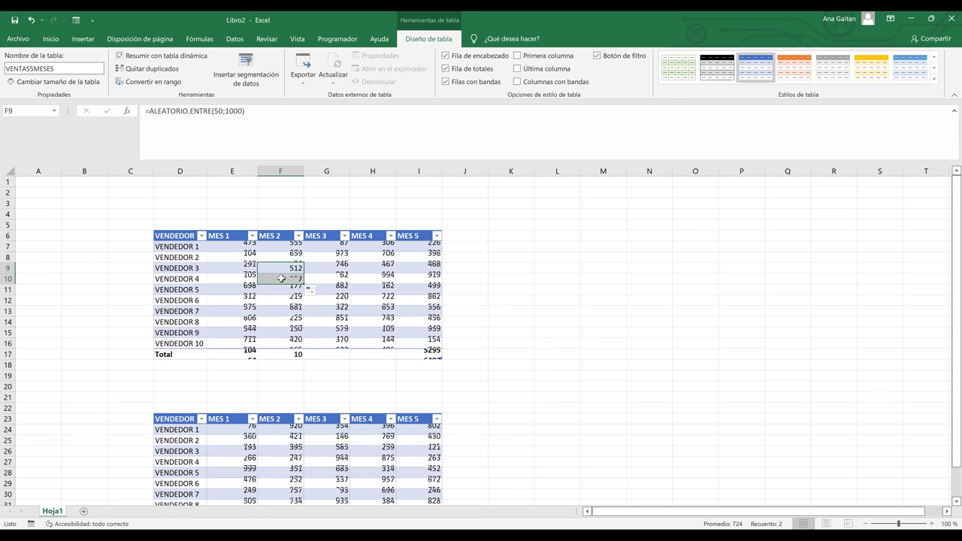
{"action": "key", "text": "Right"}
{"action": "key", "text": "Down"}
{"action": "key", "text": "Down"}
{"action": "key", "text": "Down"}
{"action": "key", "text": "Down"}
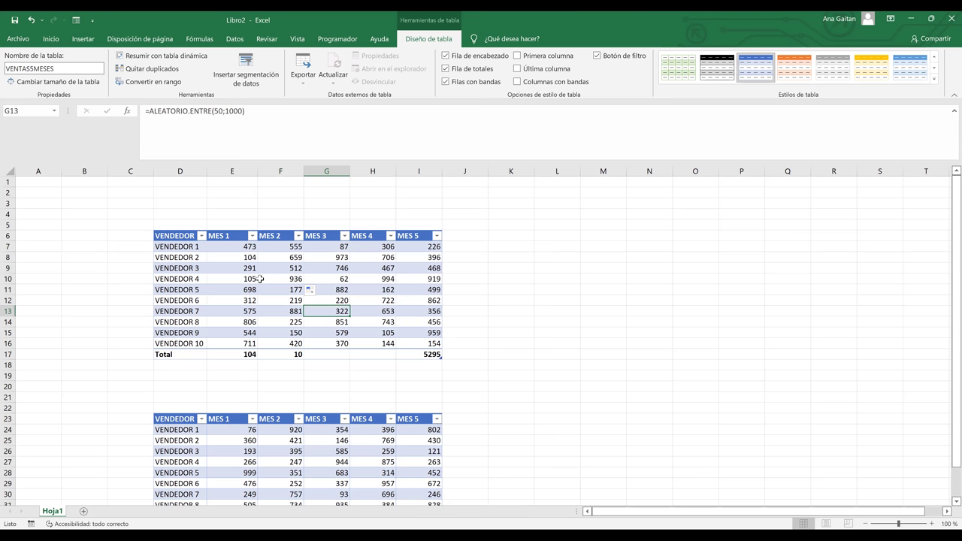
Clear all the MES 1 to MES 5 values of the ten vendors in the upper table, E7:I16
{"action": "left_click", "coordinate": [475, 279]}
{"action": "left_click", "coordinate": [236, 246]}
{"action": "left_click_drag", "start_coordinate": [418, 298], "coordinate": [426, 342]}
{"action": "key", "text": "Delete"}
{"action": "left_click", "coordinate": [526, 323]}
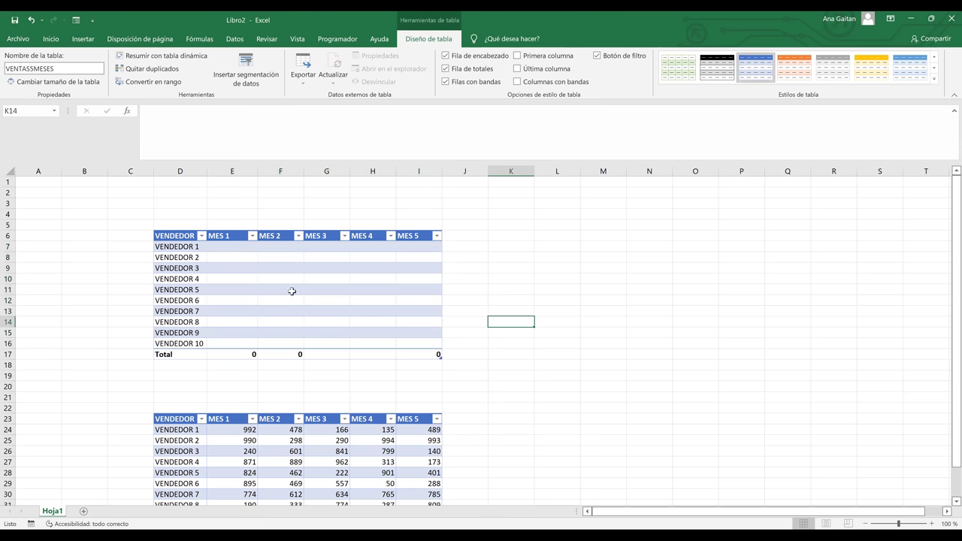
Begin a formula in E7 for VENDEDOR 1's MES 1 value
{"action": "left_click", "coordinate": [236, 257]}
{"action": "type", "text": "="}
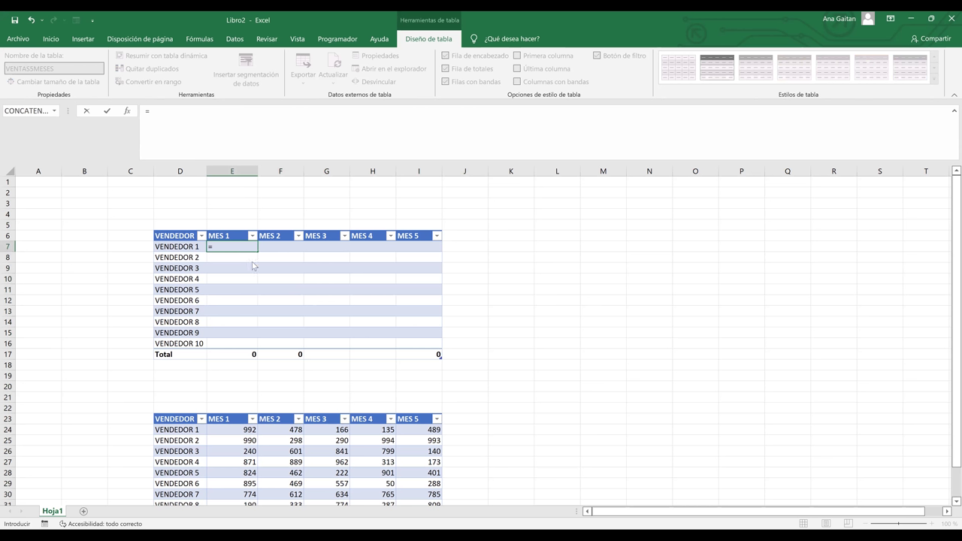
Enter the formula =ALEATORIO.ENTRE(50;1000) in cell E7 so it fills the MES 1 column of the upper table
{"action": "type", "text": "ALEATORIO.ENTRE("}
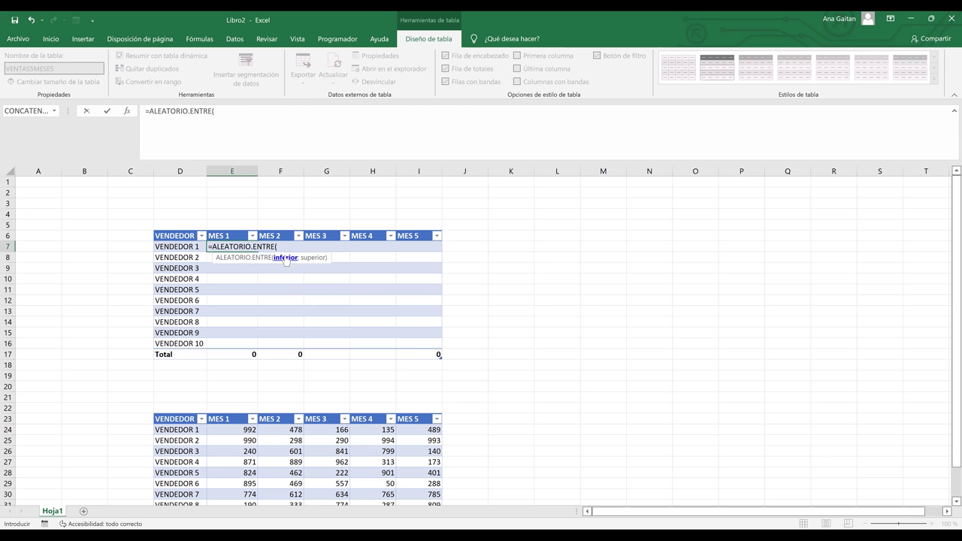
{"action": "type", "text": "50;1000"}
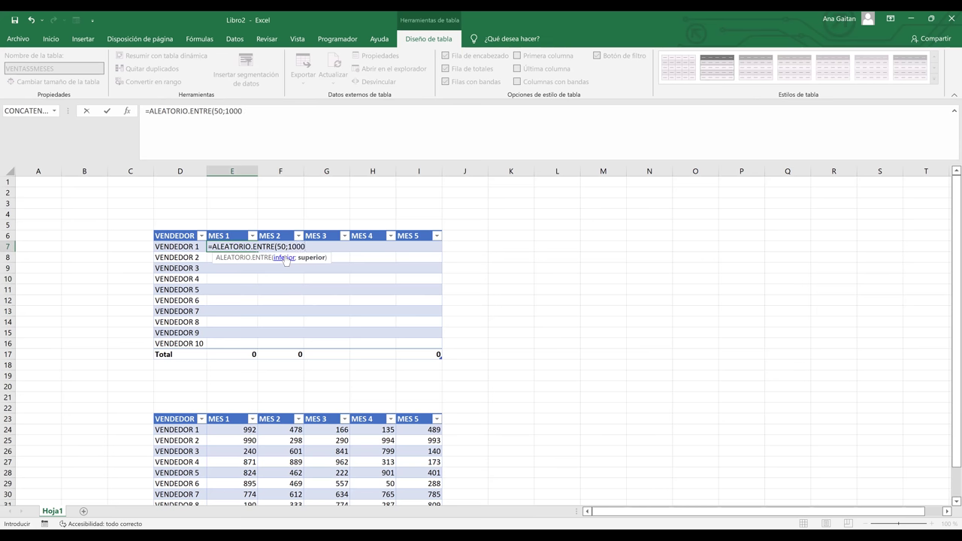
{"action": "type", "text": ")"}
{"action": "key", "text": "Return"}
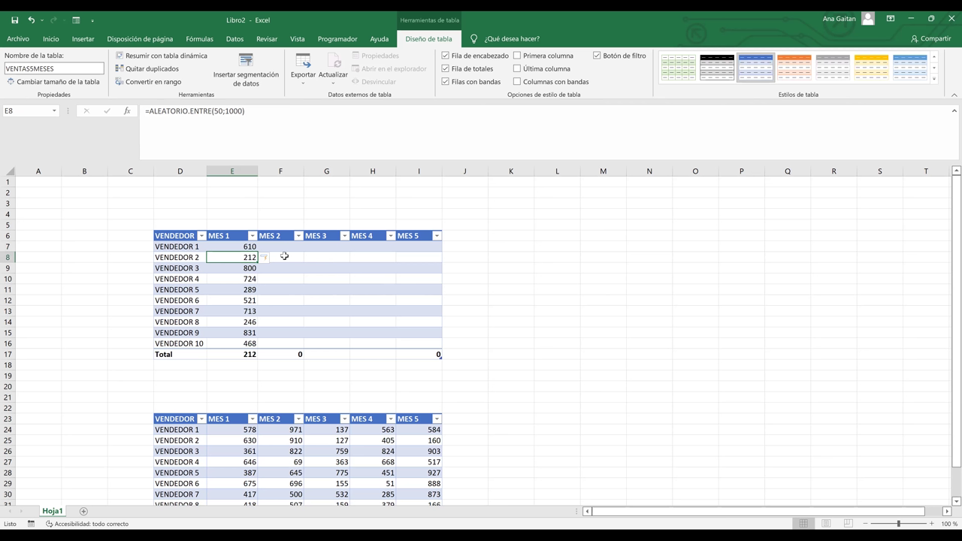
Copy the random-number formula from E7 across MES 2 to MES 5 and down through VENDEDOR 10
{"action": "left_click", "coordinate": [241, 245]}
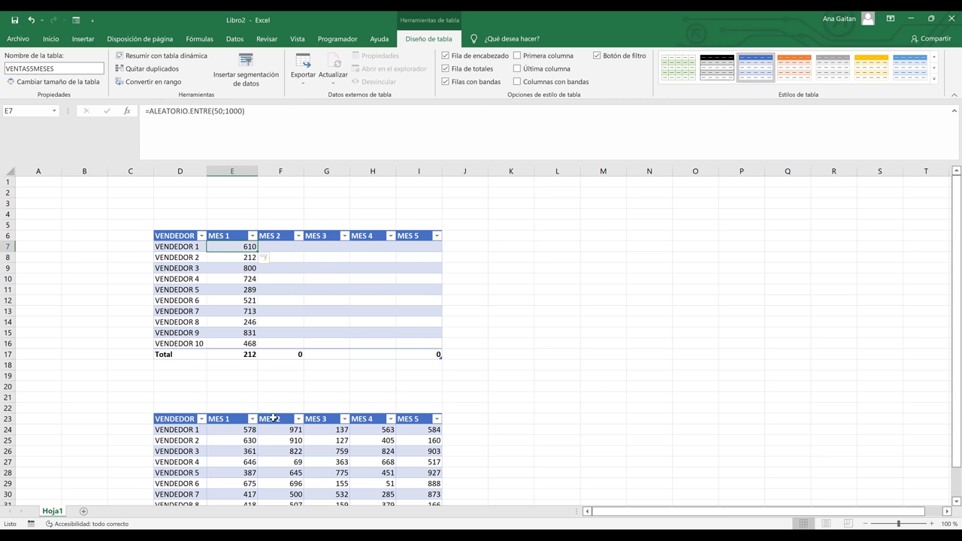
{"action": "left_click_drag", "start_coordinate": [257, 251], "coordinate": [442, 254]}
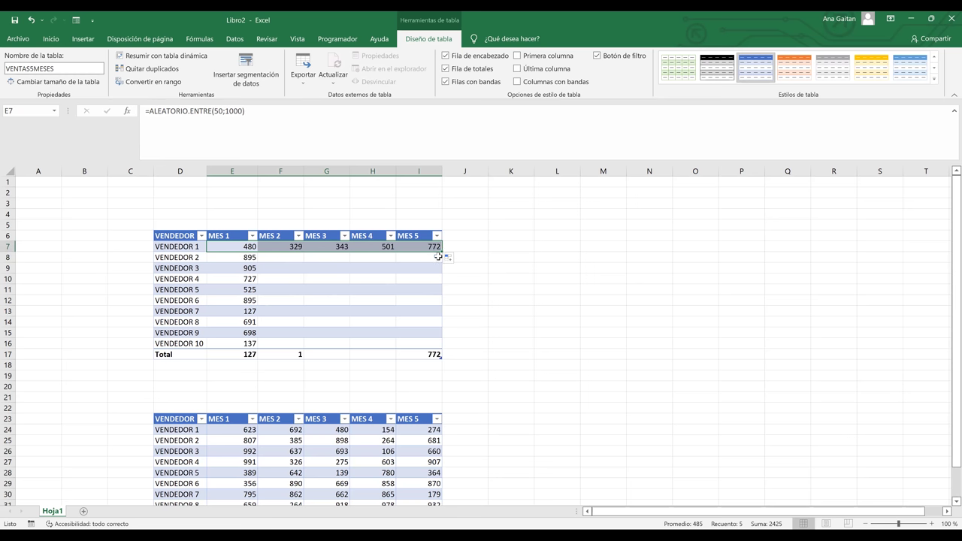
{"action": "left_click", "coordinate": [422, 267]}
{"action": "left_click", "coordinate": [434, 246]}
{"action": "left_click_drag", "start_coordinate": [442, 253], "coordinate": [431, 347]}
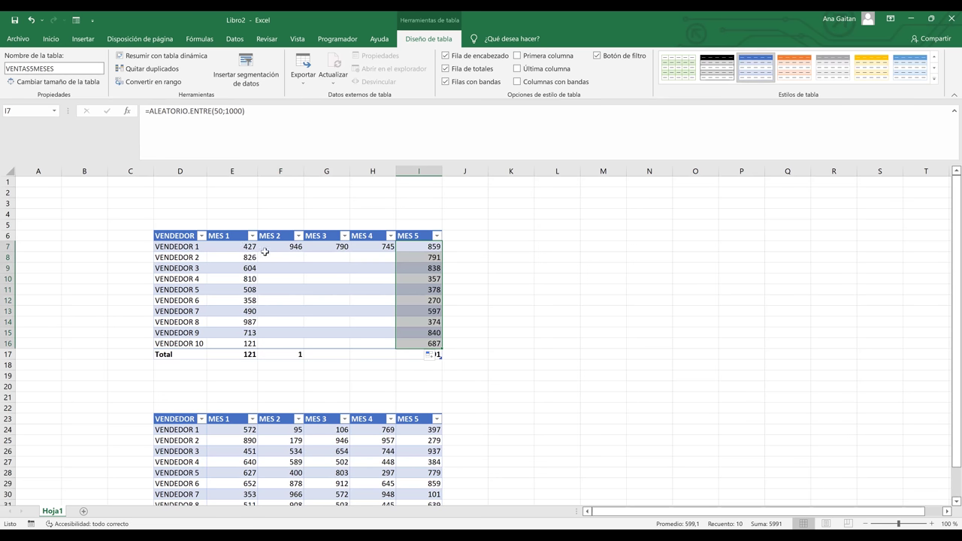
{"action": "left_click_drag", "start_coordinate": [242, 249], "coordinate": [440, 348]}
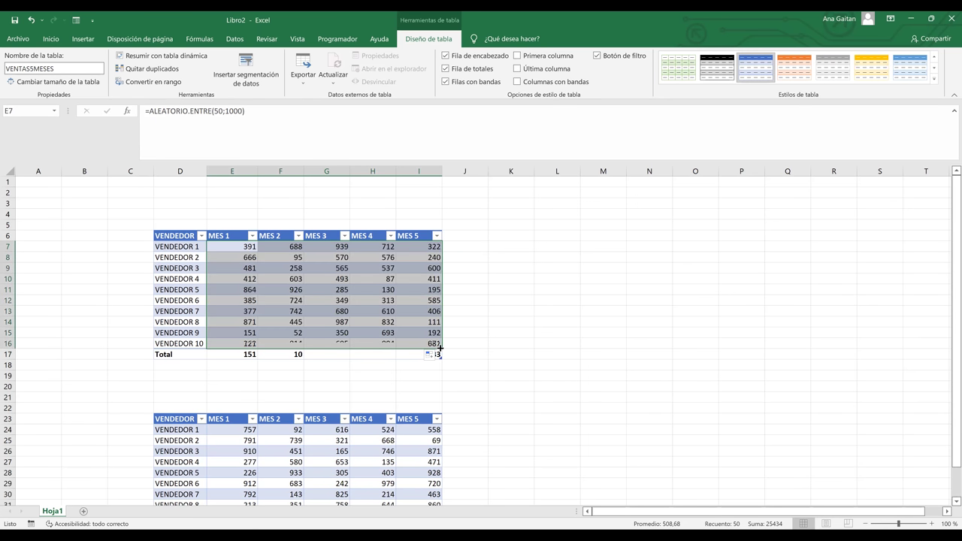
Set the upper table's total row to Máx. for MES 3 and Suma for MES 4
{"action": "left_click", "coordinate": [347, 354]}
{"action": "left_click", "coordinate": [355, 355]}
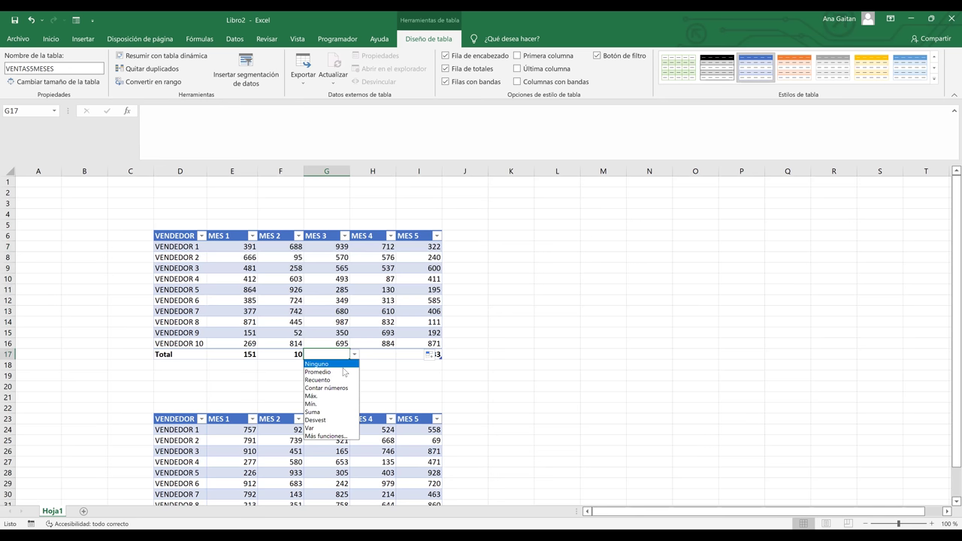
{"action": "left_click", "coordinate": [336, 398]}
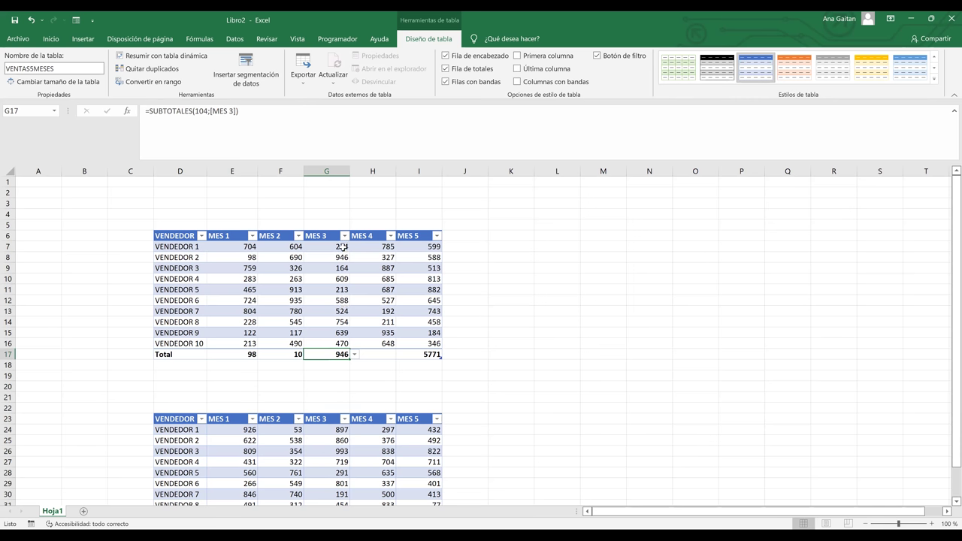
{"action": "left_click", "coordinate": [392, 353]}
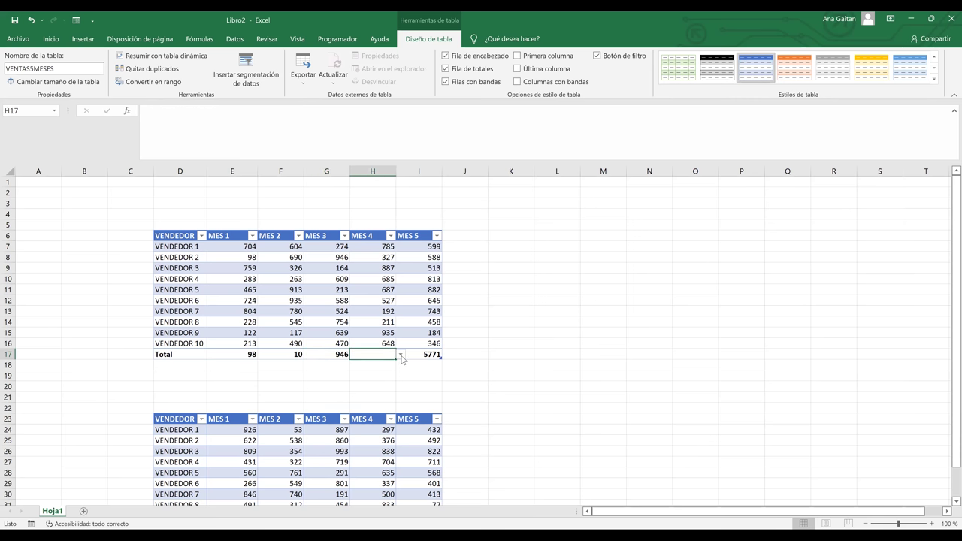
{"action": "left_click", "coordinate": [401, 354]}
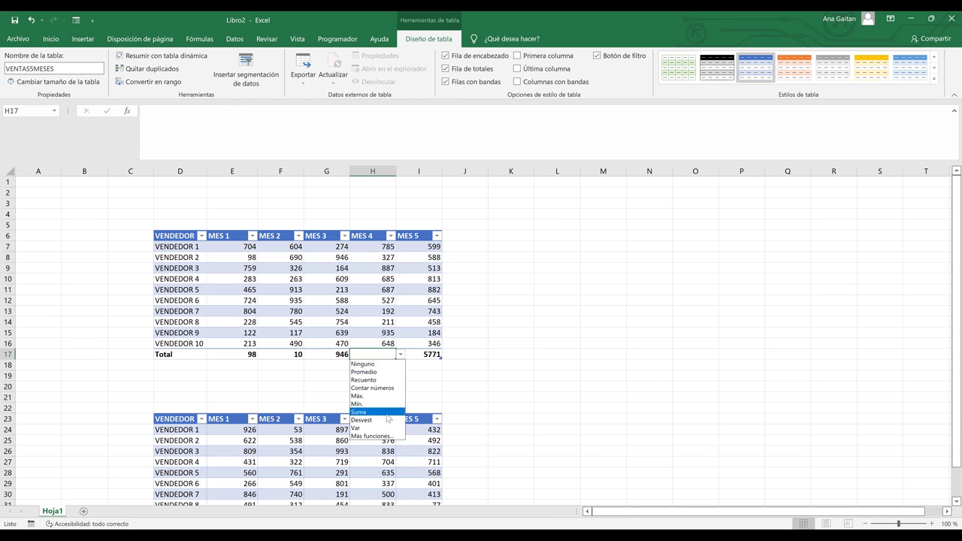
{"action": "left_click", "coordinate": [387, 415]}
{"action": "left_click", "coordinate": [535, 342]}
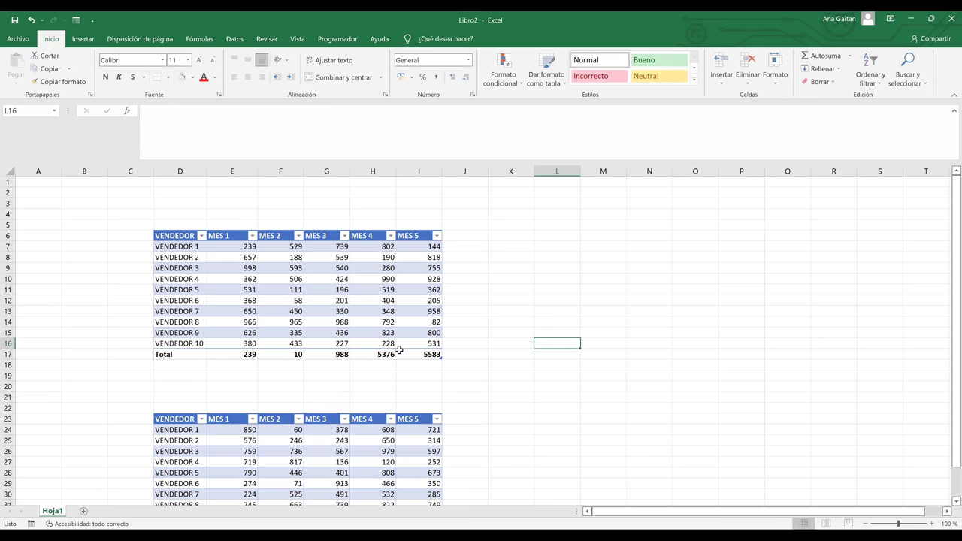
Review the total-row formulas and available summary functions for MES 2 and MES 1
{"action": "left_click", "coordinate": [284, 364]}
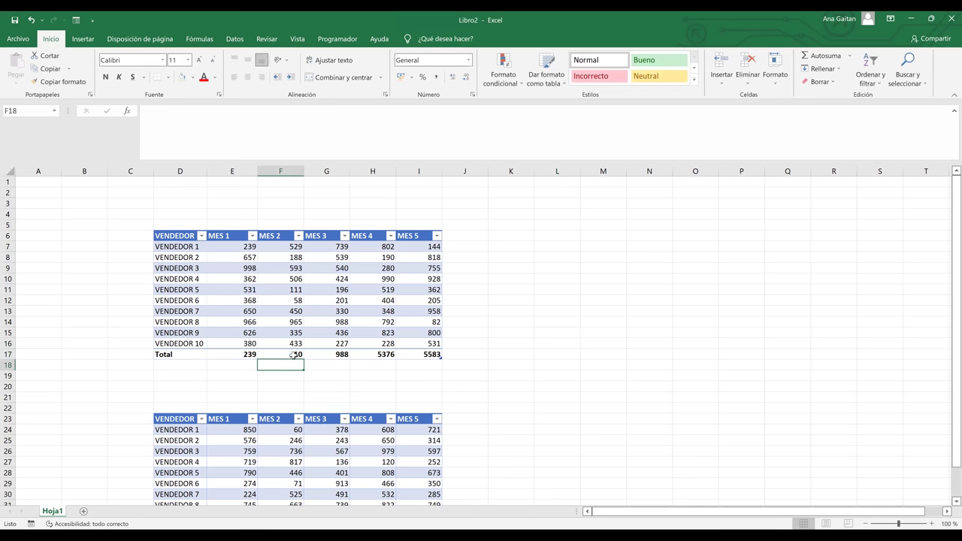
{"action": "left_click", "coordinate": [292, 354]}
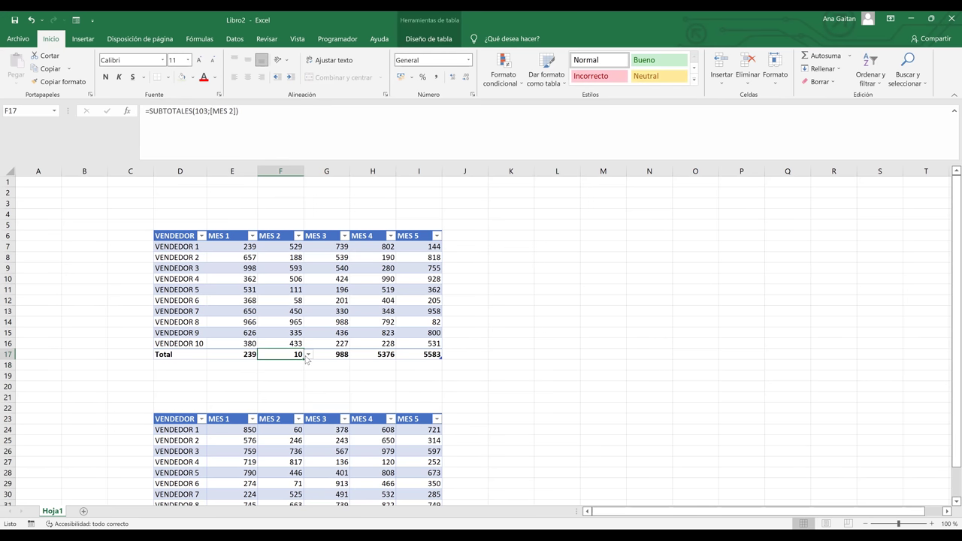
{"action": "left_click", "coordinate": [308, 355]}
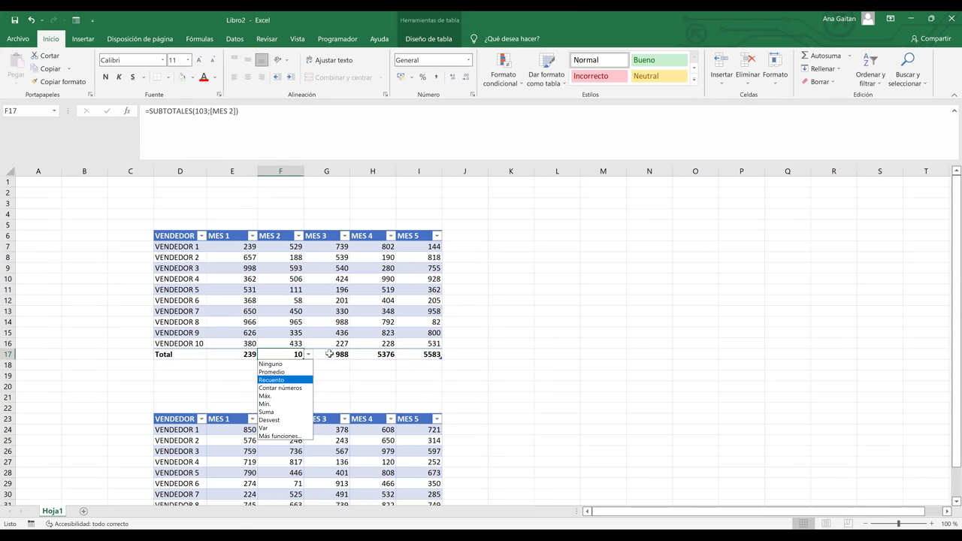
{"action": "left_click", "coordinate": [261, 356]}
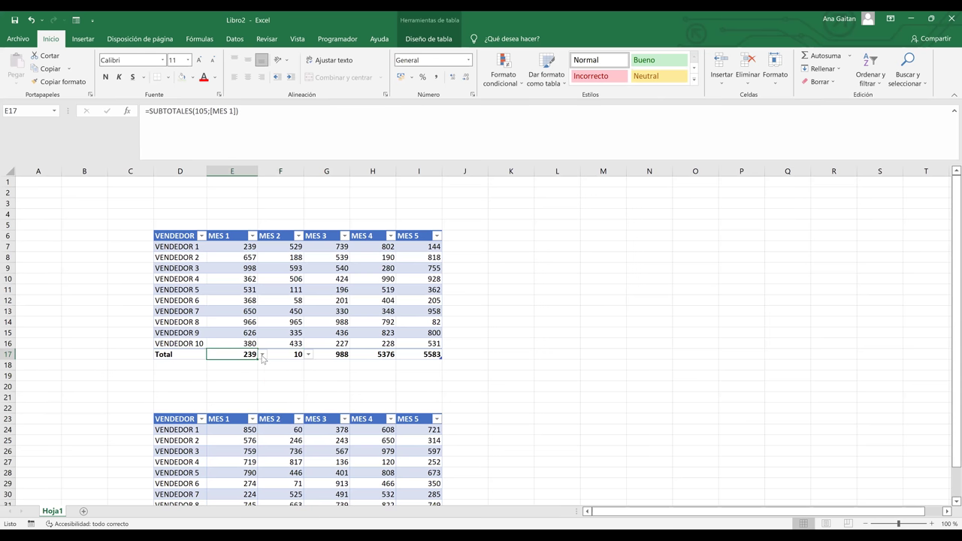
{"action": "left_click", "coordinate": [262, 354]}
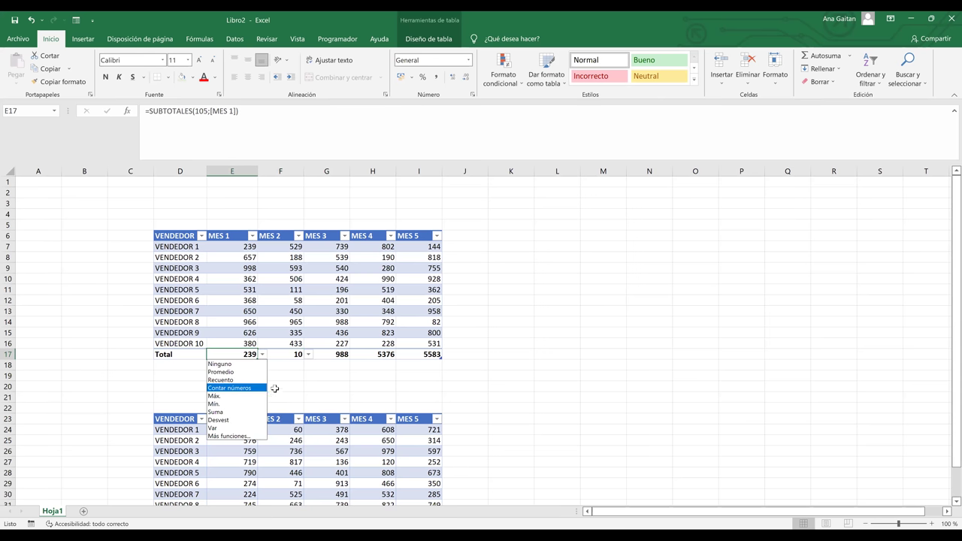
{"action": "key", "text": "Escape"}
Enter a MIN formula in E18 over the MES 1 values of all ten vendors
{"action": "left_click", "coordinate": [247, 367]}
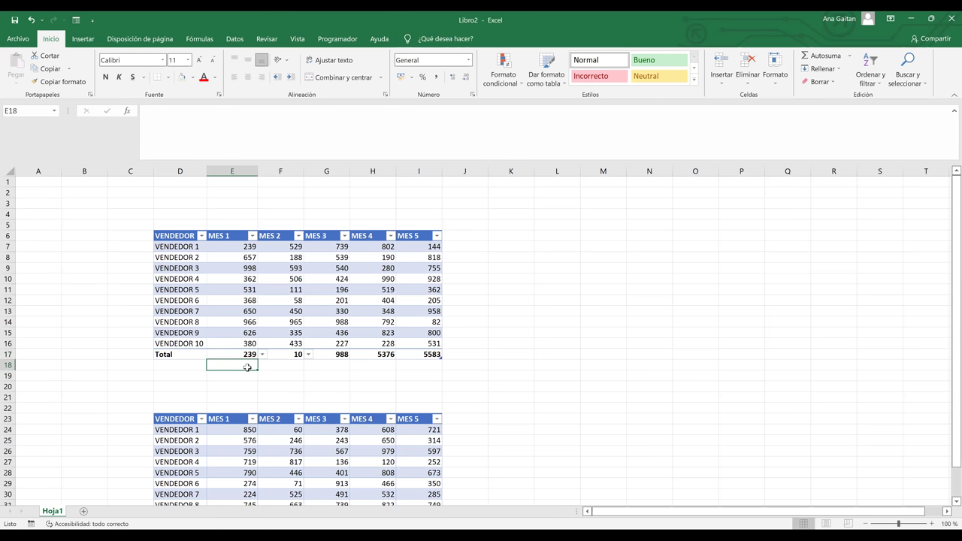
{"action": "type", "text": "="}
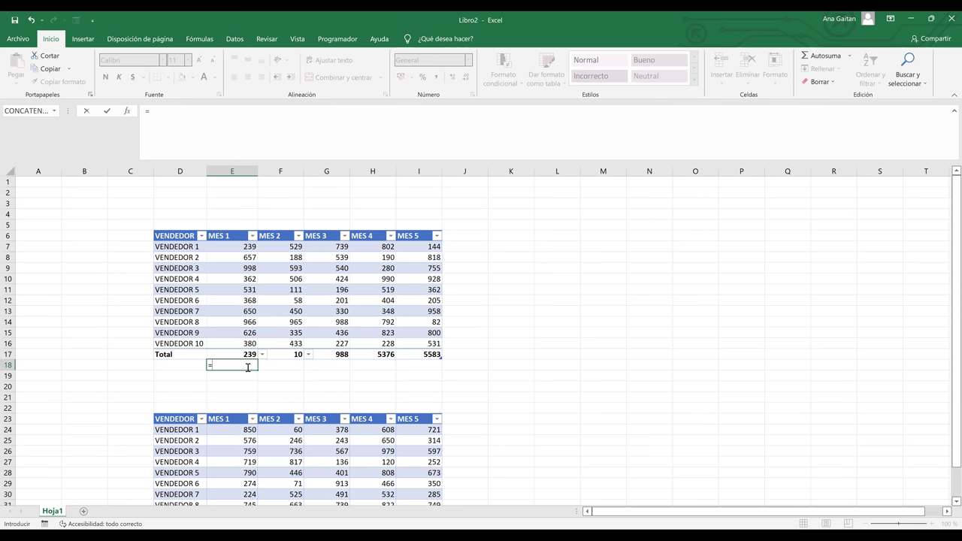
{"action": "type", "text": "MIN("}
{"action": "left_click", "coordinate": [253, 249]}
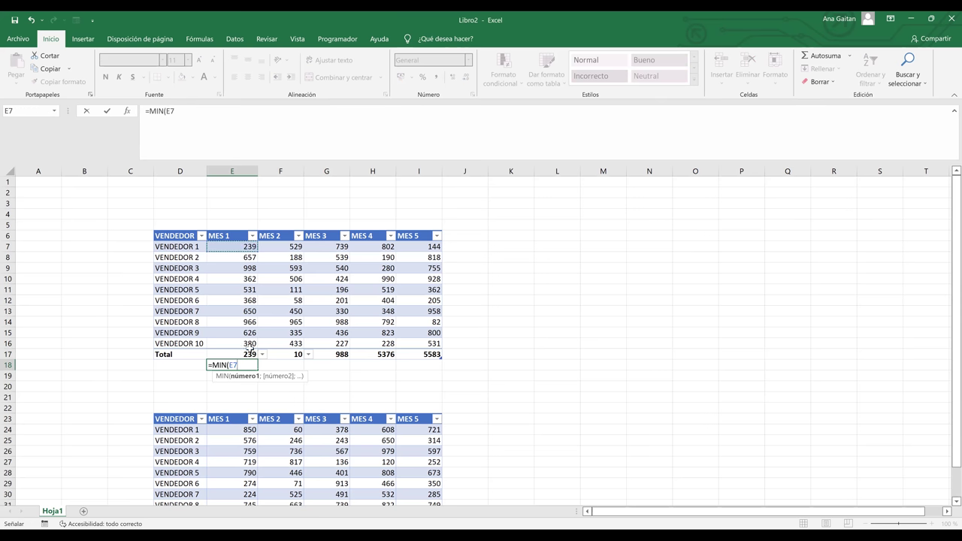
{"action": "left_click", "coordinate": [251, 345], "text": "shift"}
{"action": "key", "text": "Return"}
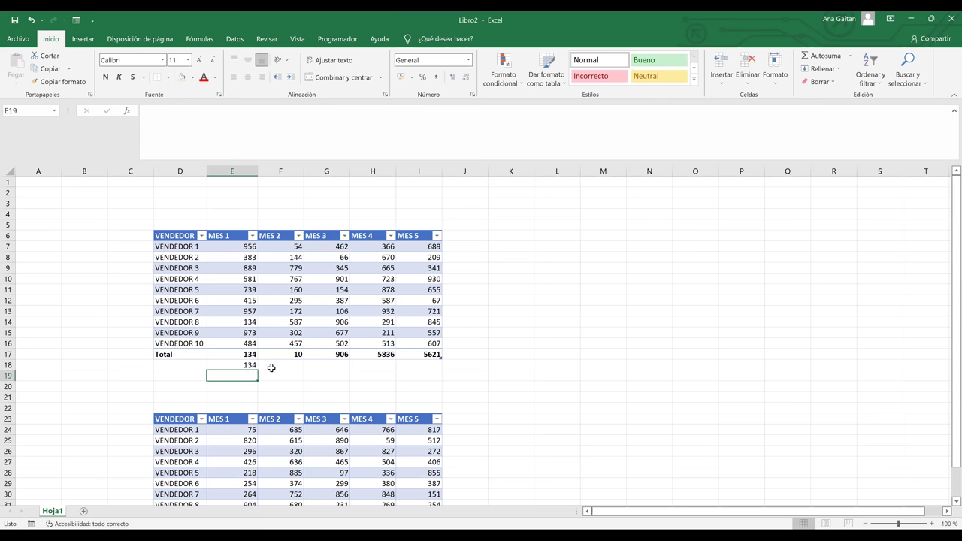
Start a CONTAR formula in F18, beneath the MES 2 total
{"action": "left_click", "coordinate": [298, 354]}
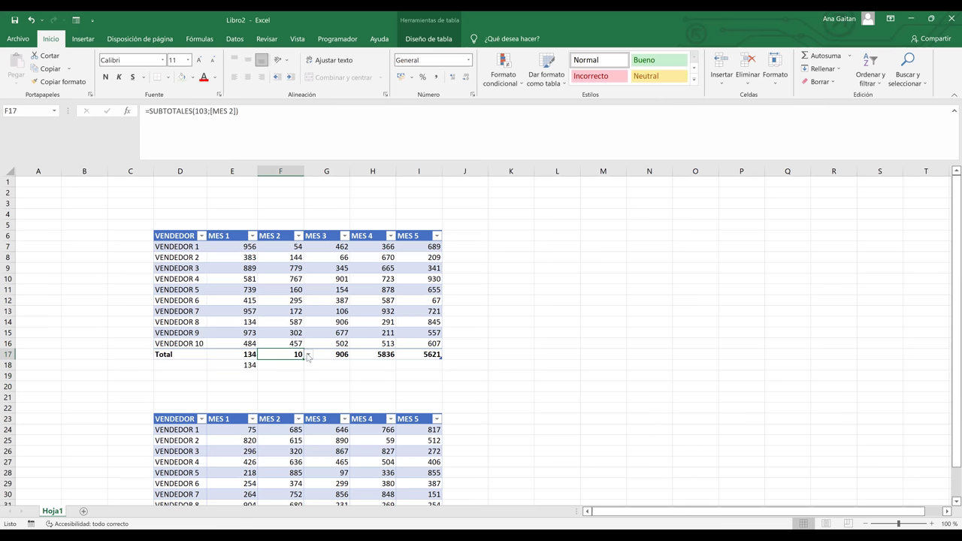
{"action": "left_click", "coordinate": [309, 354]}
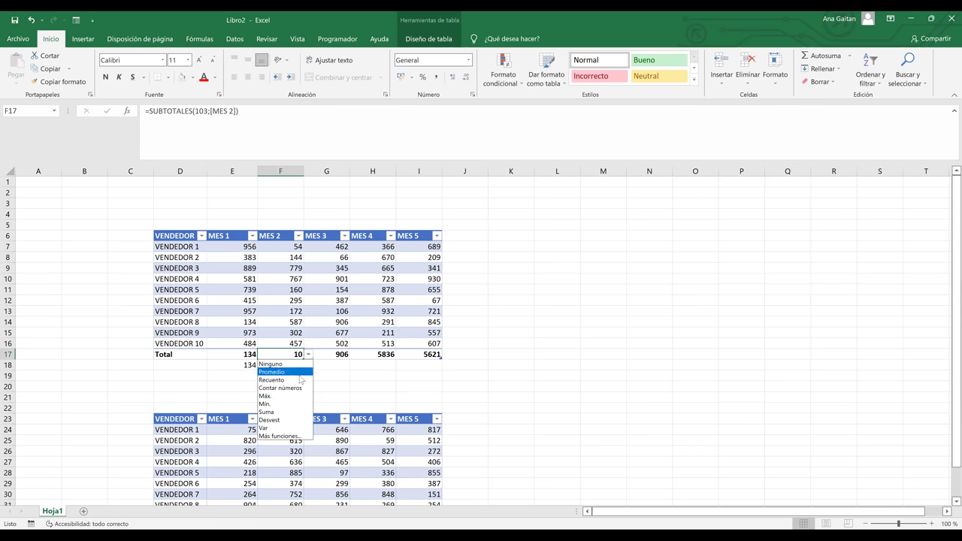
{"action": "key", "text": "Escape"}
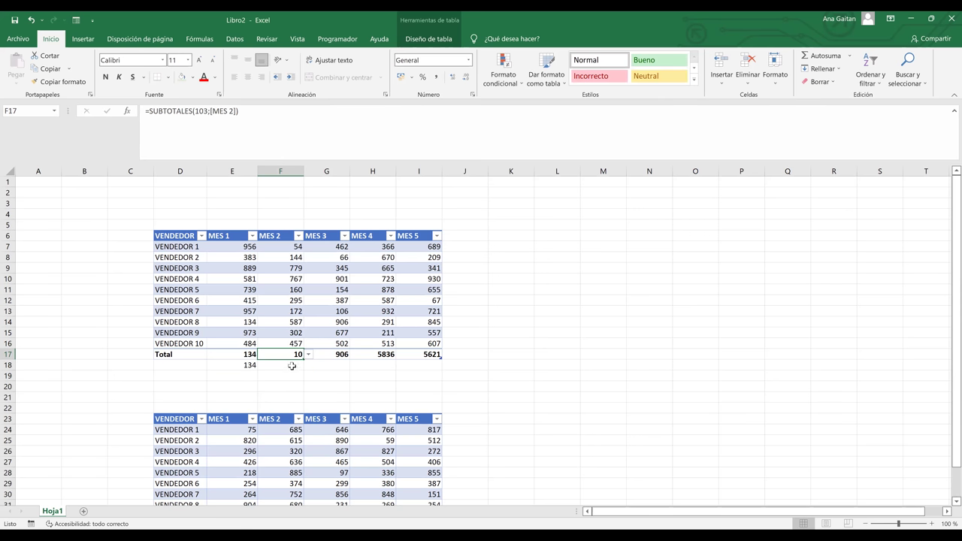
{"action": "left_click", "coordinate": [292, 366]}
{"action": "type", "text": "="}
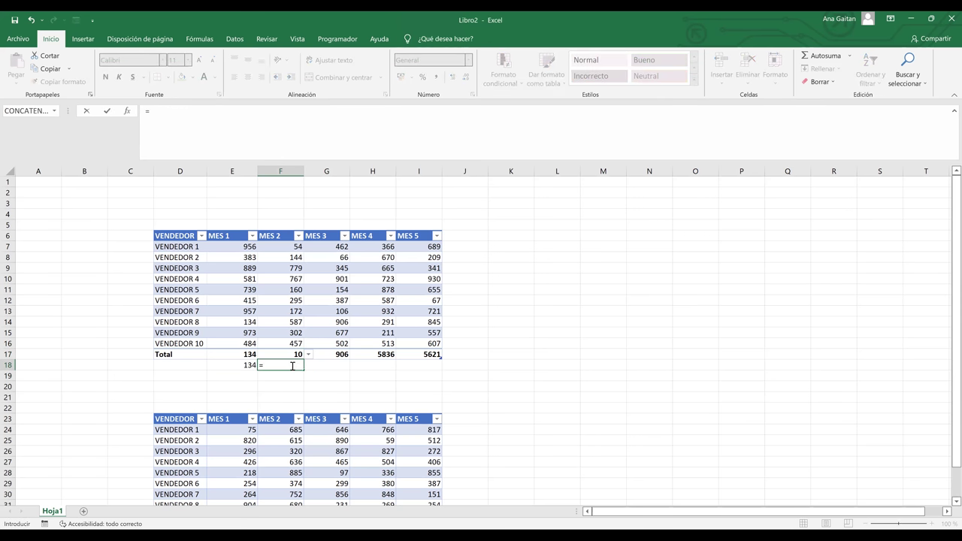
{"action": "type", "text": "CON"}
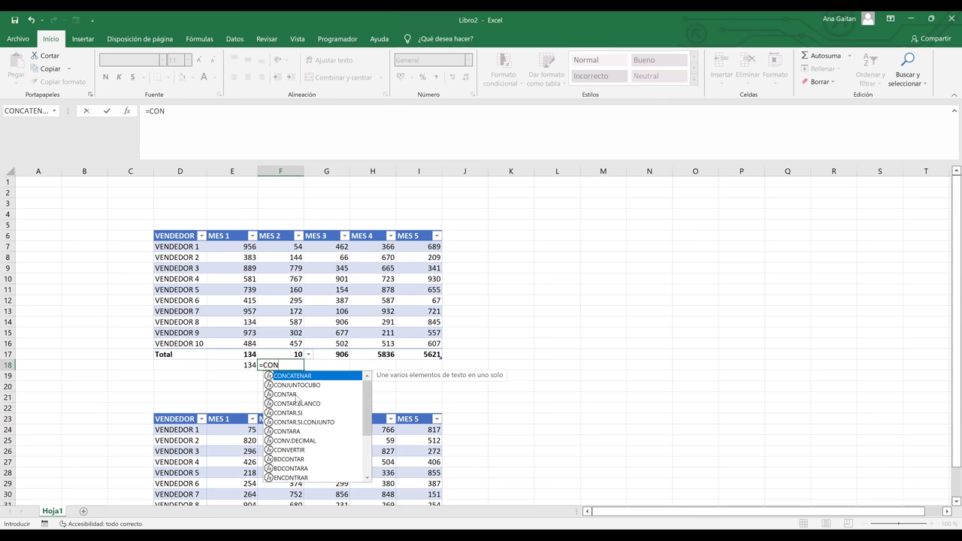
{"action": "double_click", "coordinate": [297, 394]}
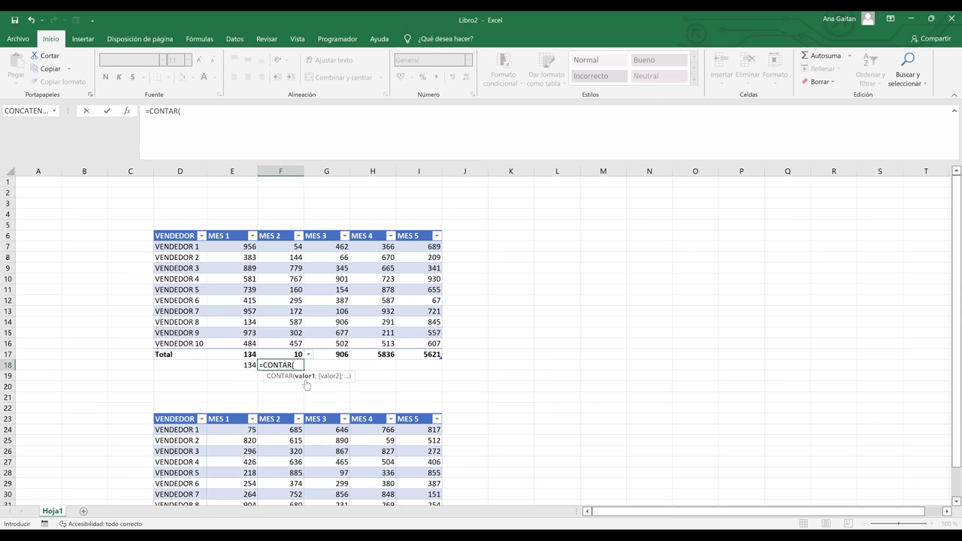
{"action": "left_click", "coordinate": [292, 246]}
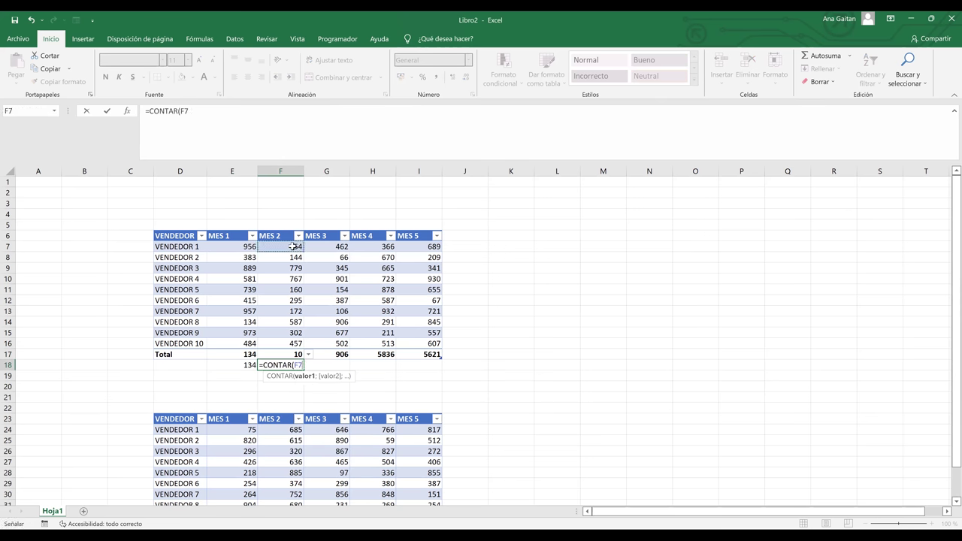
{"action": "type", "text": ";"}
{"action": "left_click", "coordinate": [294, 260]}
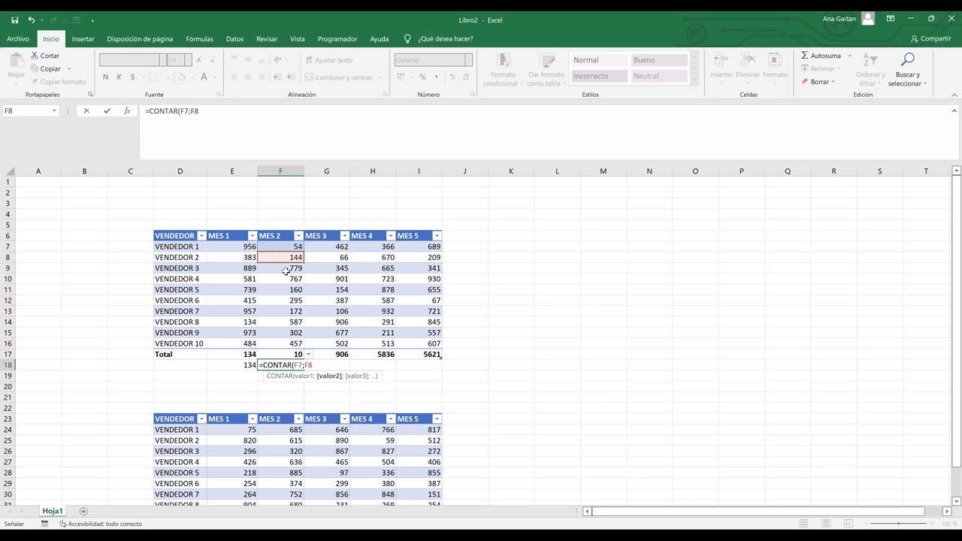
{"action": "key", "text": "BackSpace"}
{"action": "key", "text": "BackSpace"}
{"action": "key", "text": "BackSpace"}
{"action": "key", "text": "BackSpace"}
{"action": "key", "text": "BackSpace"}
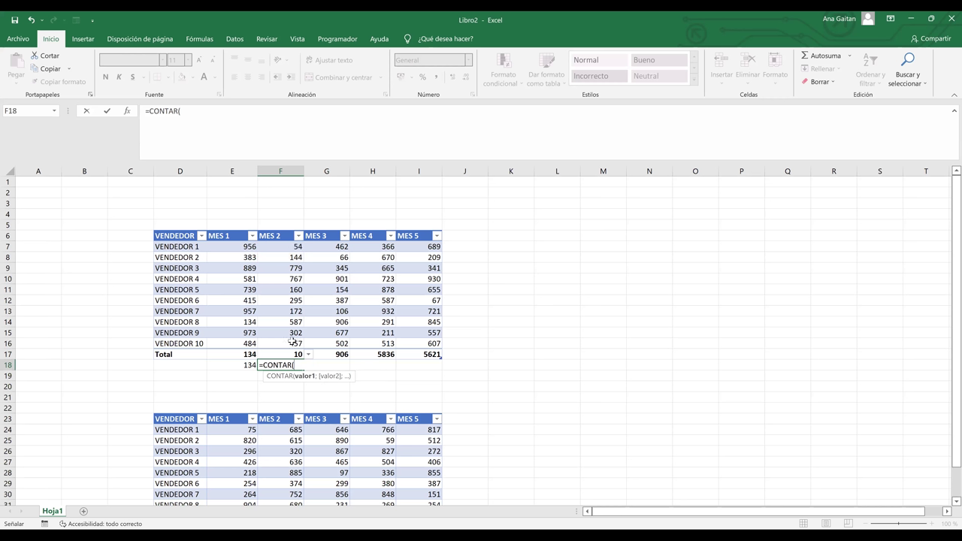
Complete the CONTAR formula in F18 with the range VENTAS5MESES[MES 2]
{"action": "left_click_drag", "start_coordinate": [286, 247], "coordinate": [291, 342]}
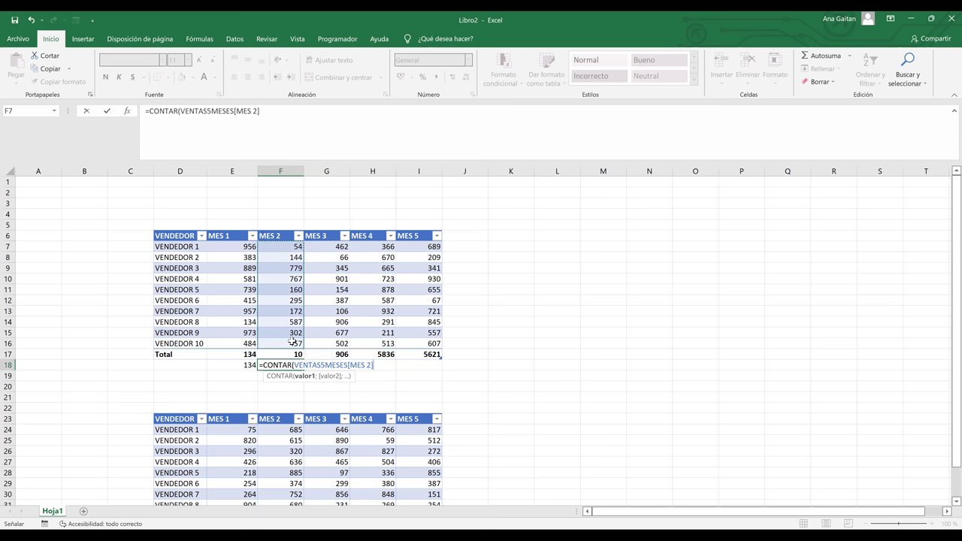
{"action": "key", "text": "Return"}
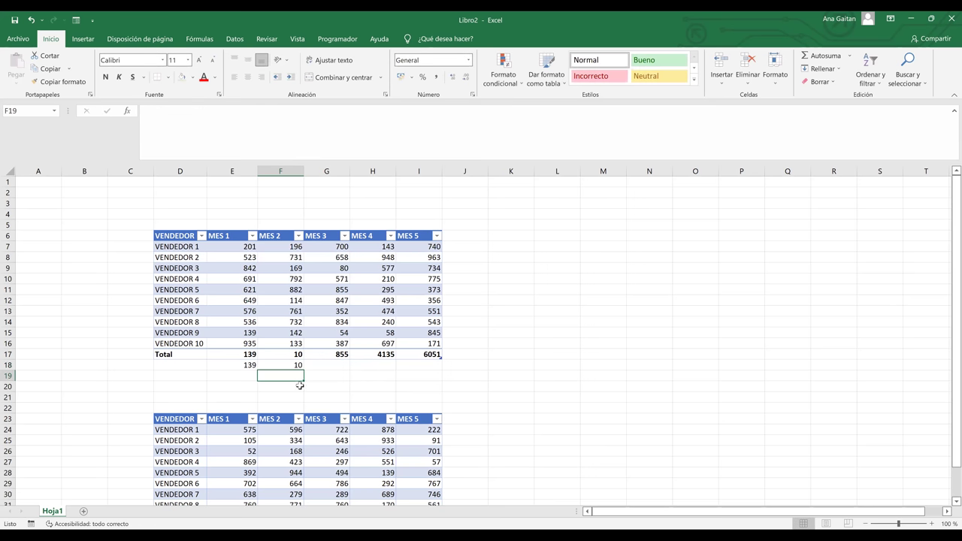
Compare the formulas in F18 and E18 with the MES 1 total-row formula in E17
{"action": "left_click", "coordinate": [299, 366]}
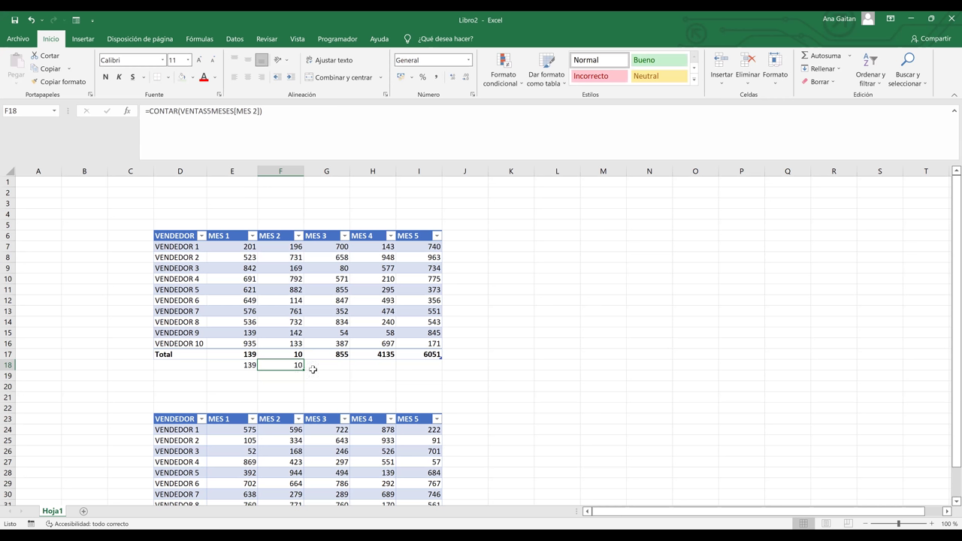
{"action": "left_click", "coordinate": [250, 364]}
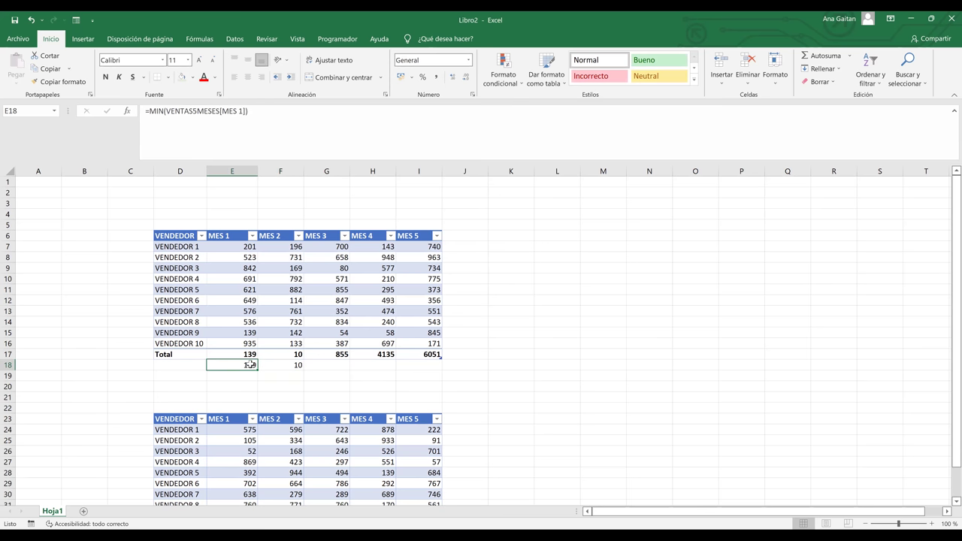
{"action": "left_click", "coordinate": [250, 354]}
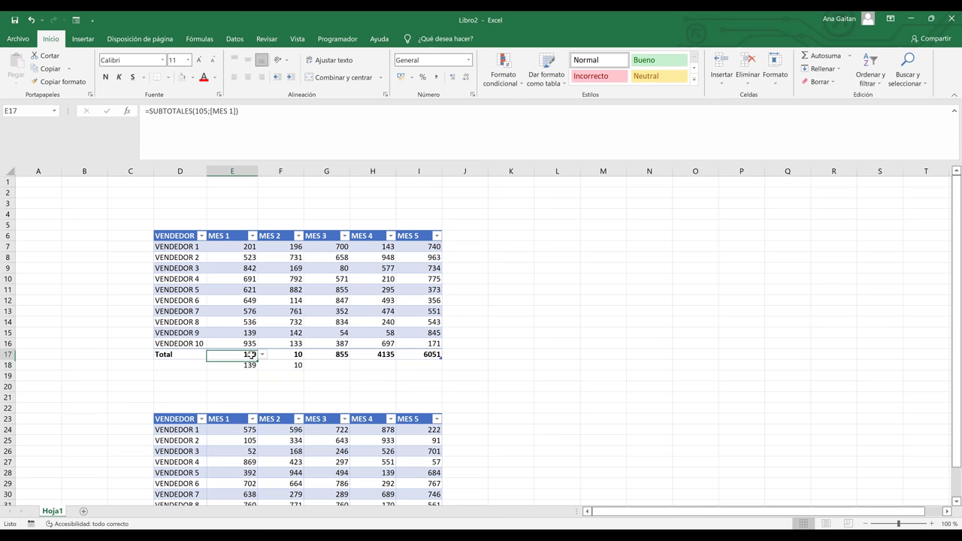
Clear the MIN formula in E18 and start a MAX formula there
{"action": "left_click", "coordinate": [248, 364]}
{"action": "left_click", "coordinate": [307, 387]}
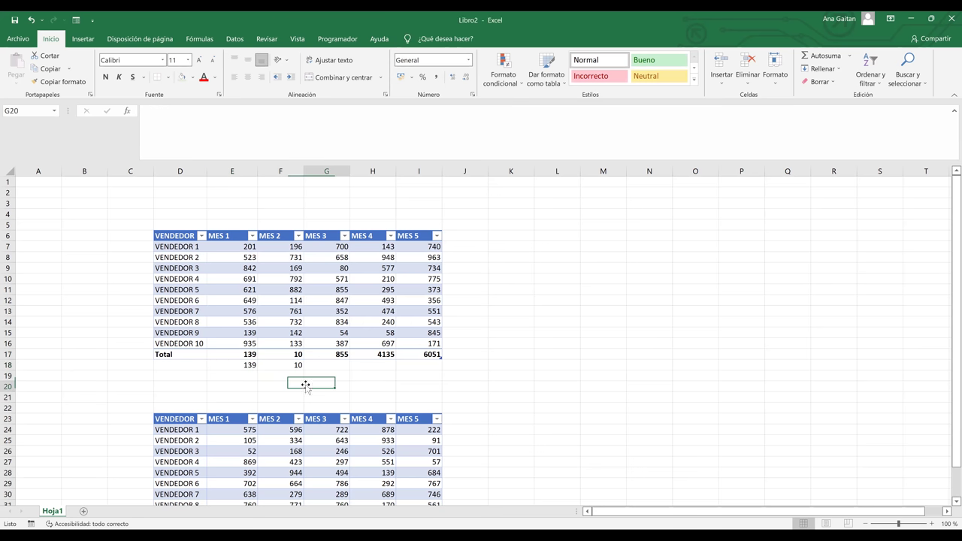
{"action": "left_click", "coordinate": [250, 366]}
{"action": "key", "text": "BackSpace"}
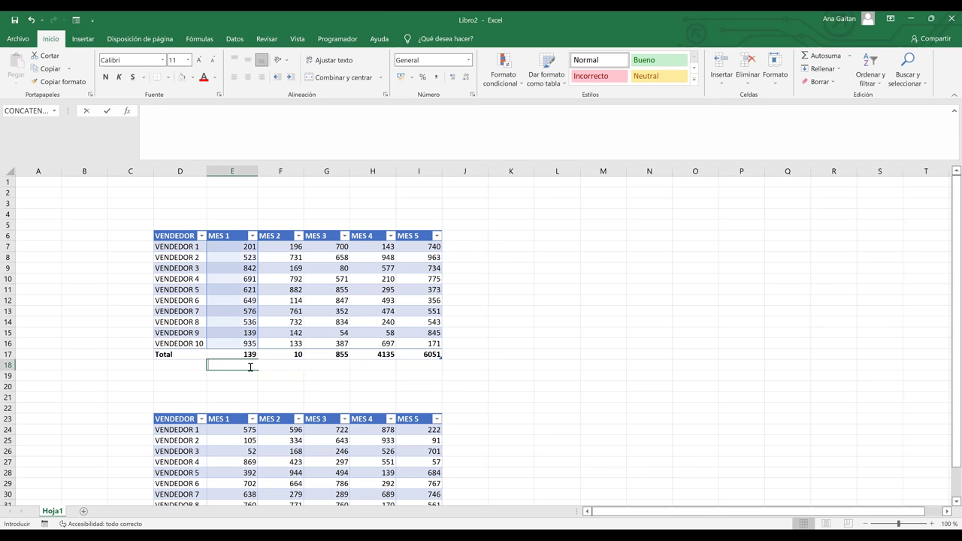
{"action": "type", "text": "="}
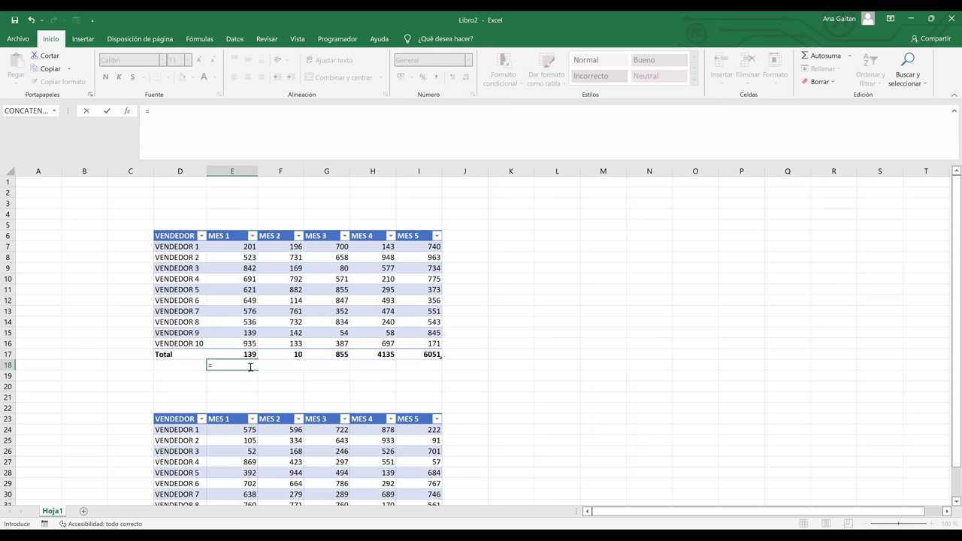
{"action": "type", "text": "MAX"}
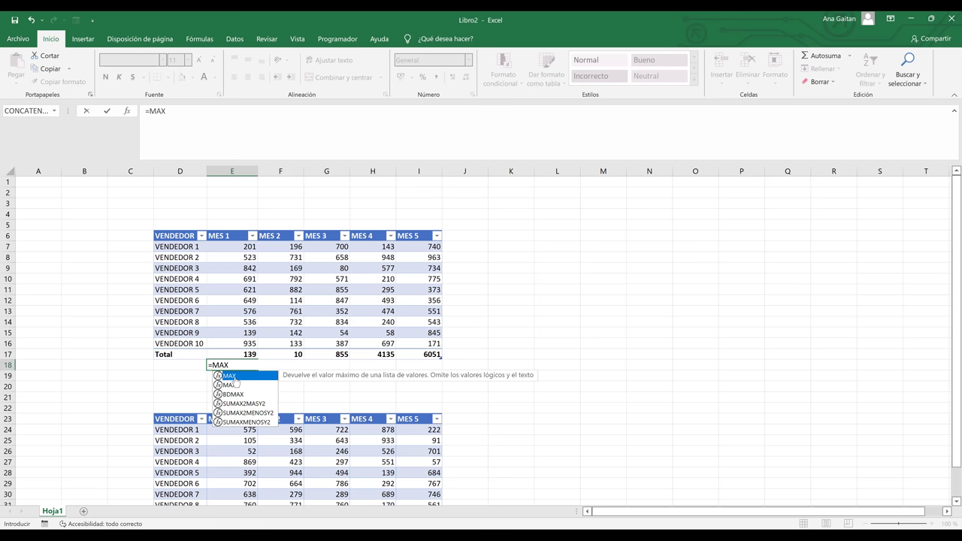
{"action": "double_click", "coordinate": [249, 376]}
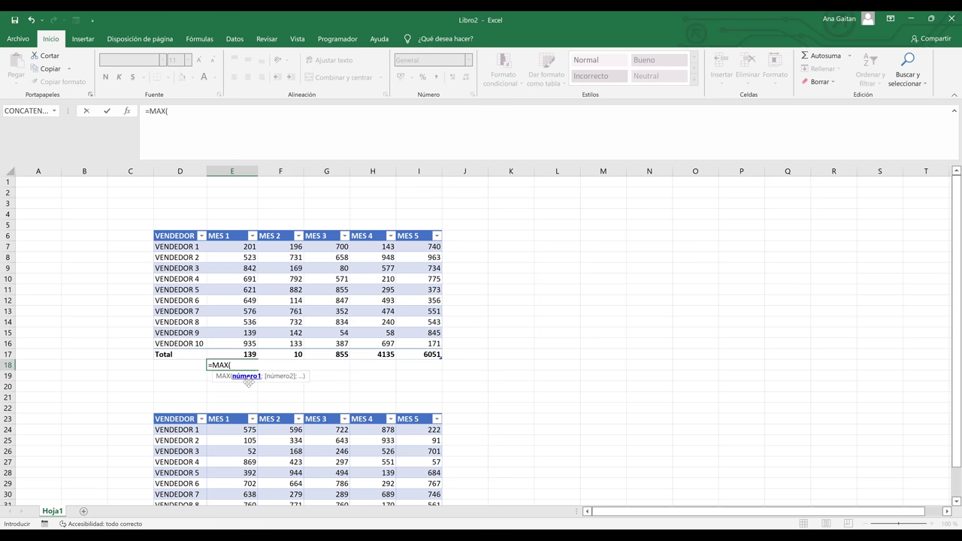
Add the MES 1 values E7, E8, E9, E10 and E11 as separate arguments of the MAX formula
{"action": "left_click", "coordinate": [250, 249]}
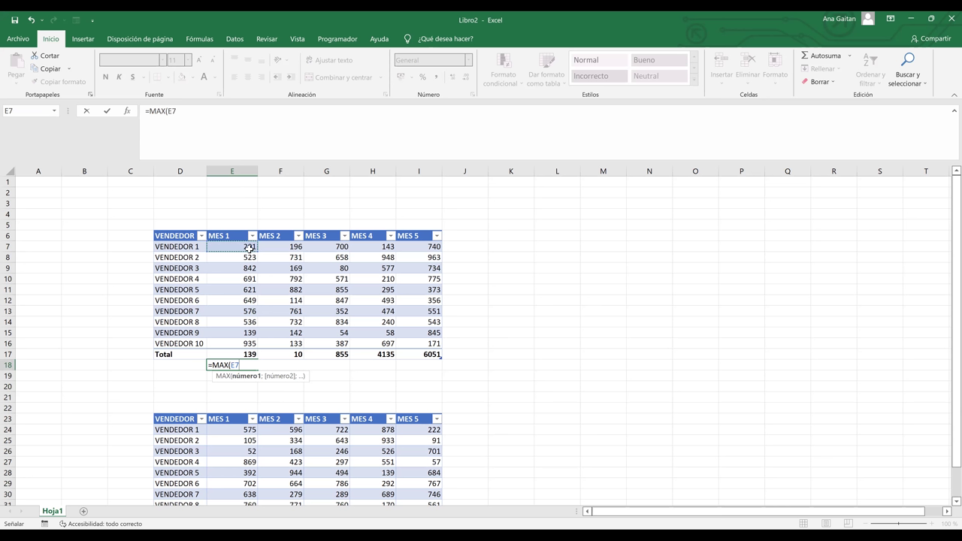
{"action": "type", "text": ";"}
{"action": "left_click", "coordinate": [239, 259]}
{"action": "type", "text": ";"}
{"action": "left_click", "coordinate": [239, 268]}
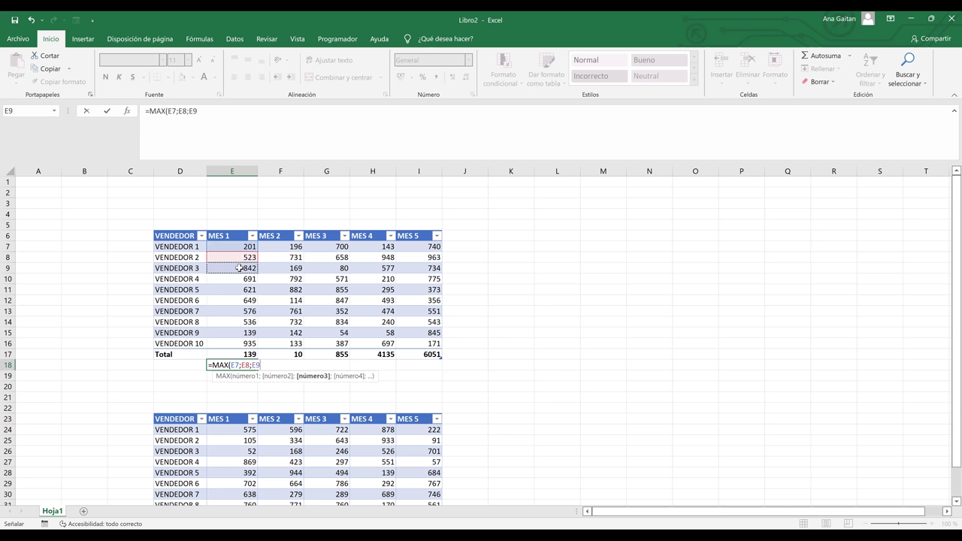
{"action": "type", "text": ";"}
{"action": "left_click", "coordinate": [239, 278]}
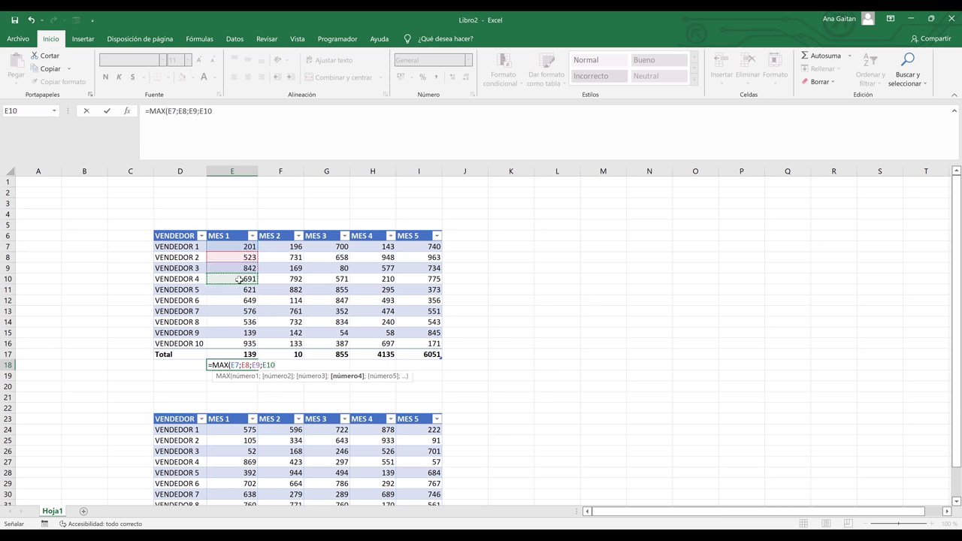
{"action": "type", "text": ";"}
{"action": "left_click", "coordinate": [239, 290]}
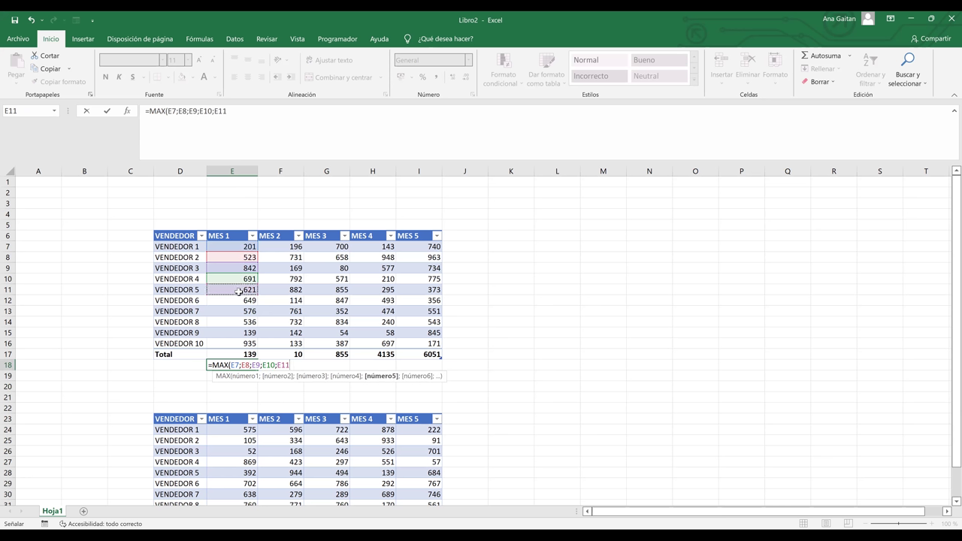
Add E12, E13, E14, E15 and E16 as further arguments and complete the MAX formula in E18
{"action": "type", "text": ";"}
{"action": "left_click", "coordinate": [239, 299]}
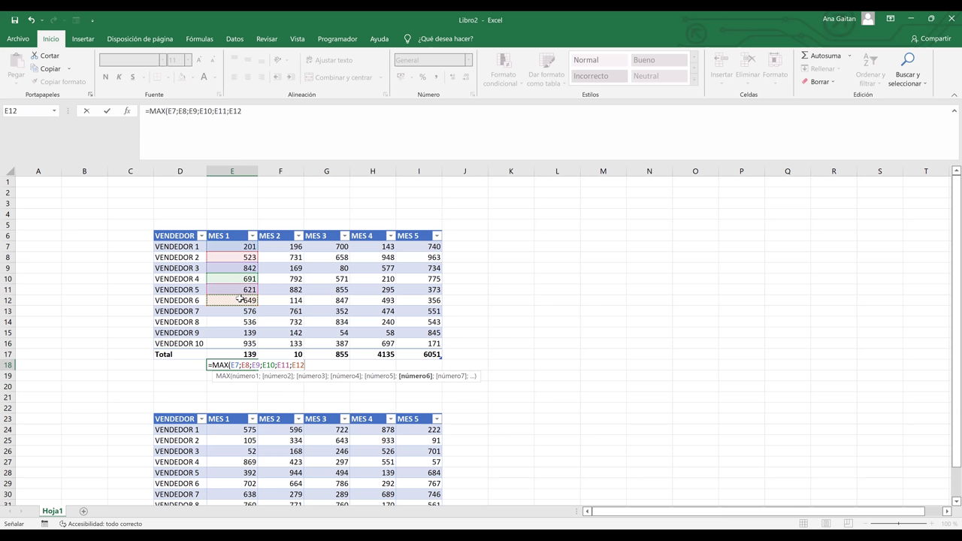
{"action": "type", "text": ";"}
{"action": "left_click", "coordinate": [241, 311]}
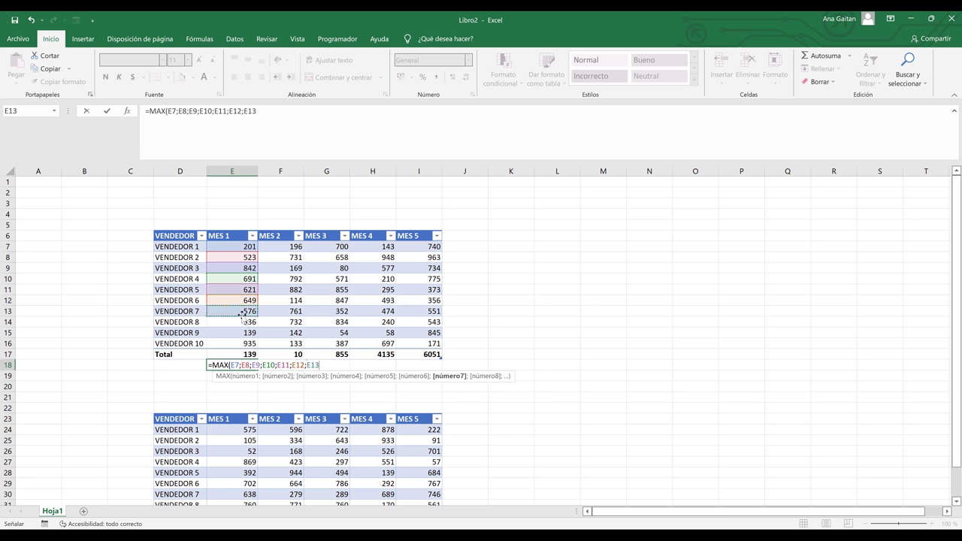
{"action": "type", "text": ";"}
{"action": "left_click", "coordinate": [242, 322]}
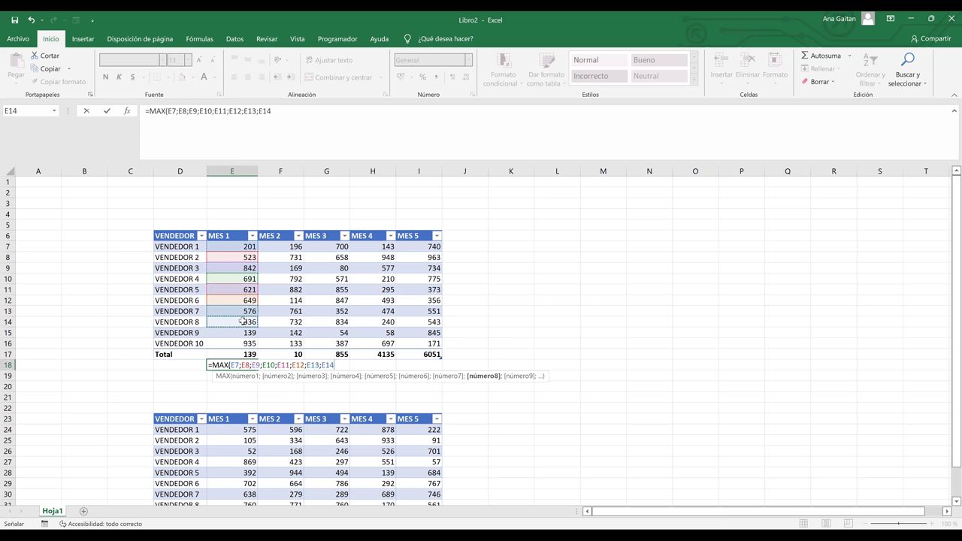
{"action": "type", "text": ";"}
{"action": "left_click", "coordinate": [242, 332]}
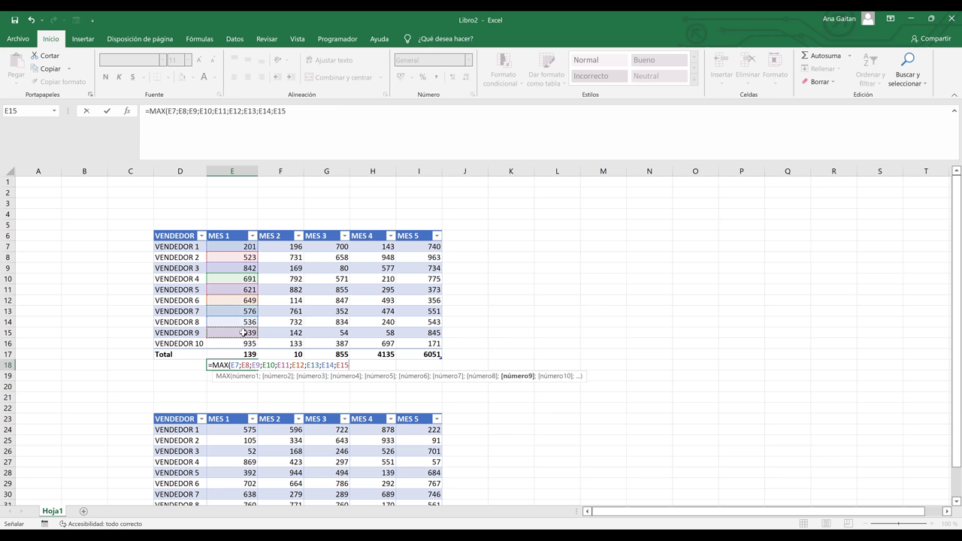
{"action": "type", "text": ";"}
{"action": "left_click", "coordinate": [247, 343]}
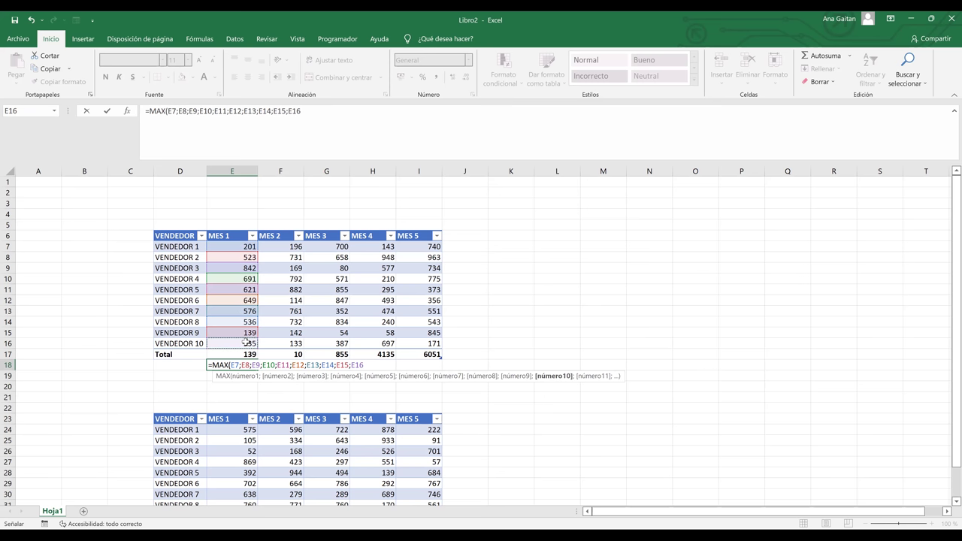
{"action": "type", "text": ")"}
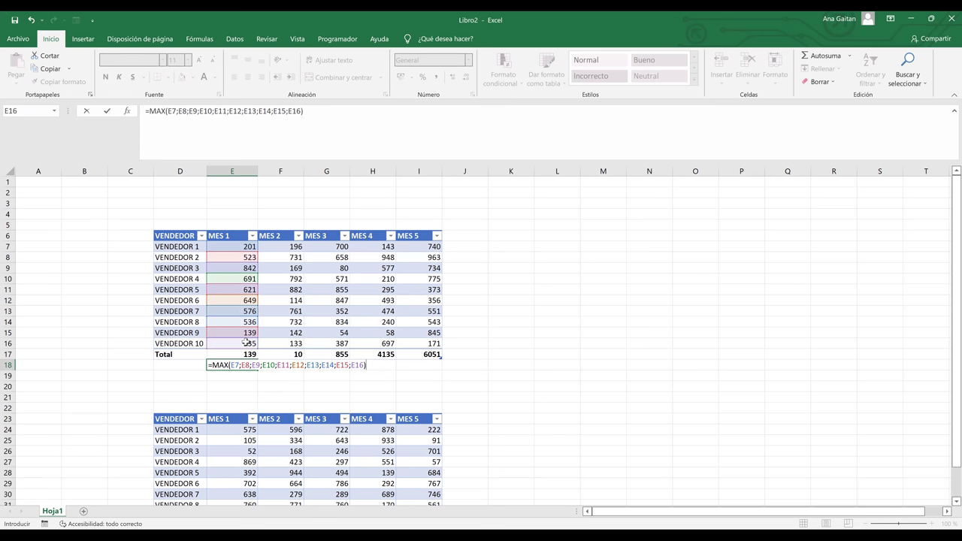
{"action": "key", "text": "Return"}
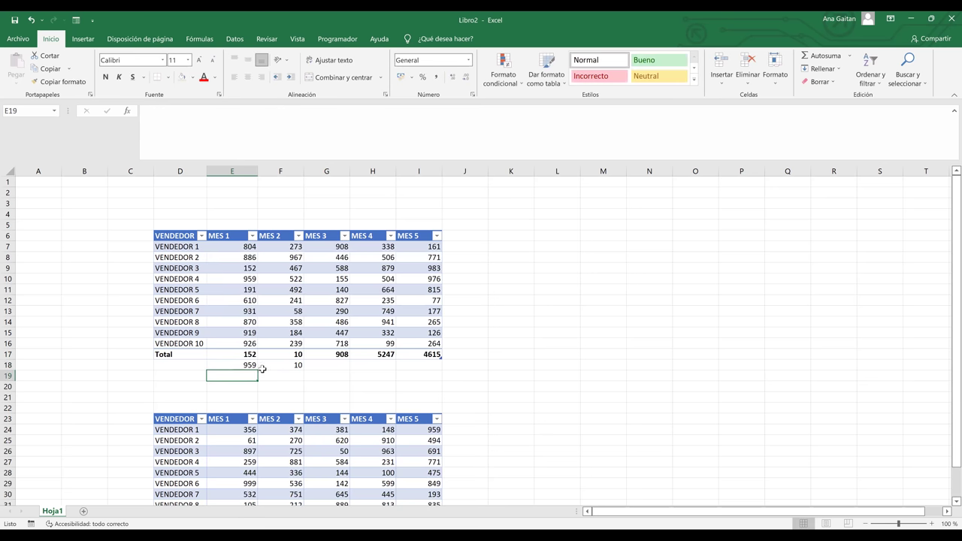
Delete the MAX formula from E18, leaving the cell beneath the MES 1 total empty
{"action": "left_click", "coordinate": [248, 366]}
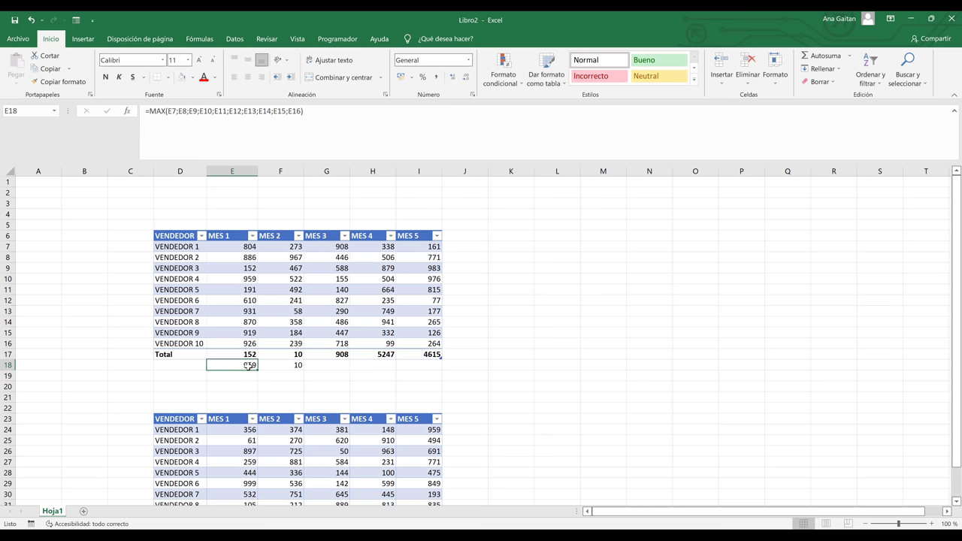
{"action": "double_click", "coordinate": [249, 366]}
{"action": "key", "text": "Escape"}
{"action": "key", "text": "BackSpace"}
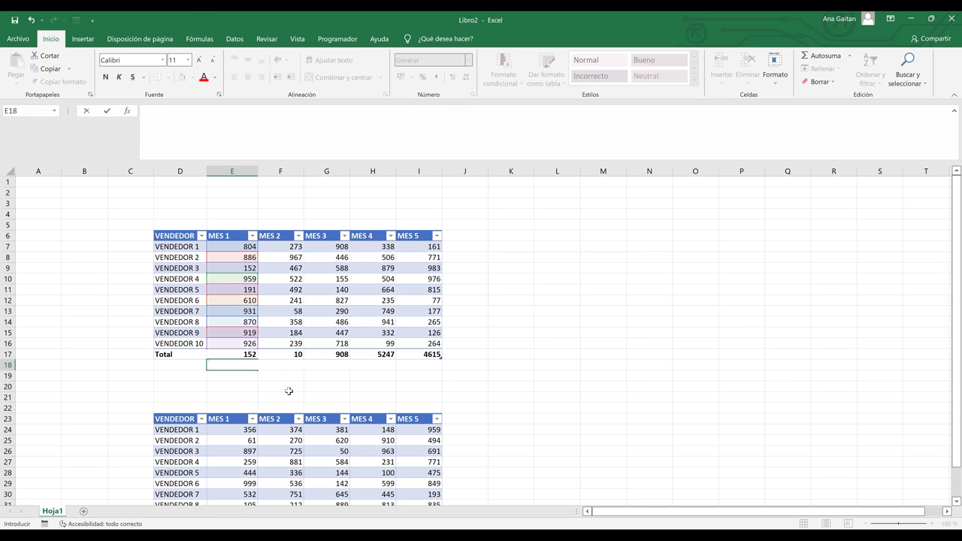
{"action": "key", "text": "Return"}
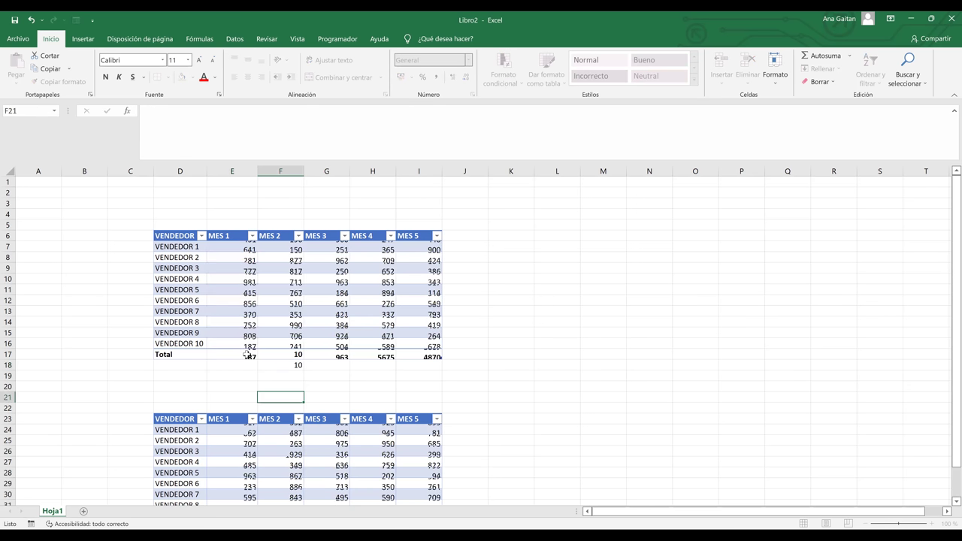
Change the MES 1 total-row function in E17 to Suma
{"action": "left_click", "coordinate": [252, 354]}
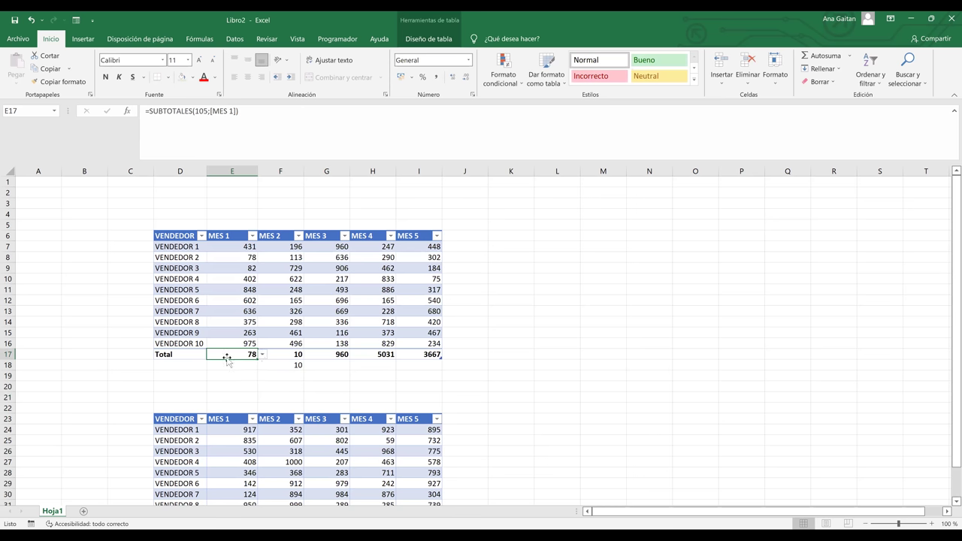
{"action": "left_click", "coordinate": [197, 358]}
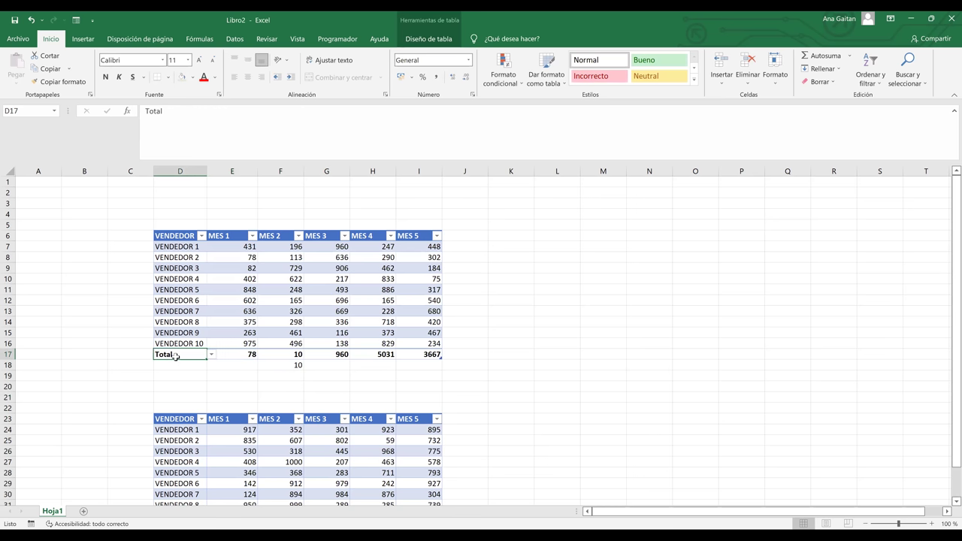
{"action": "left_click", "coordinate": [253, 353]}
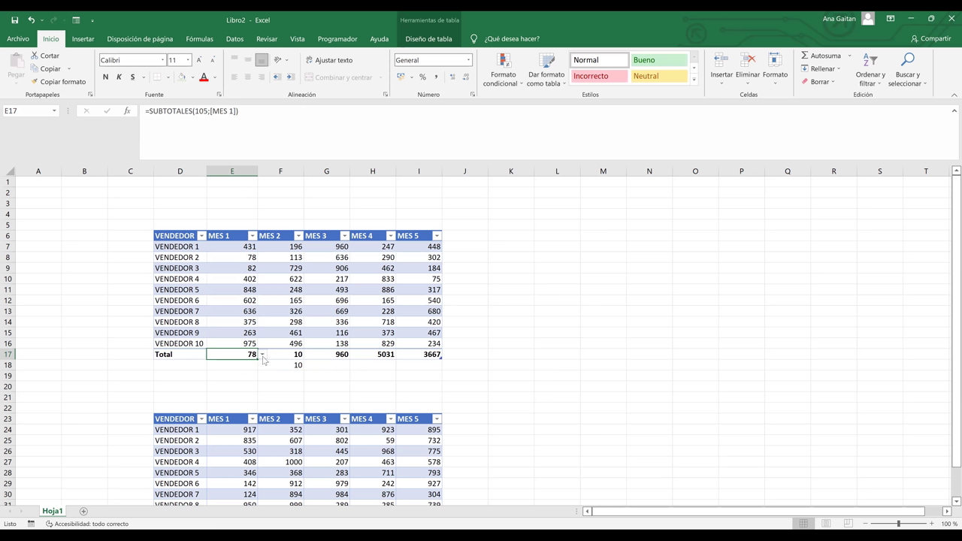
{"action": "left_click", "coordinate": [262, 355]}
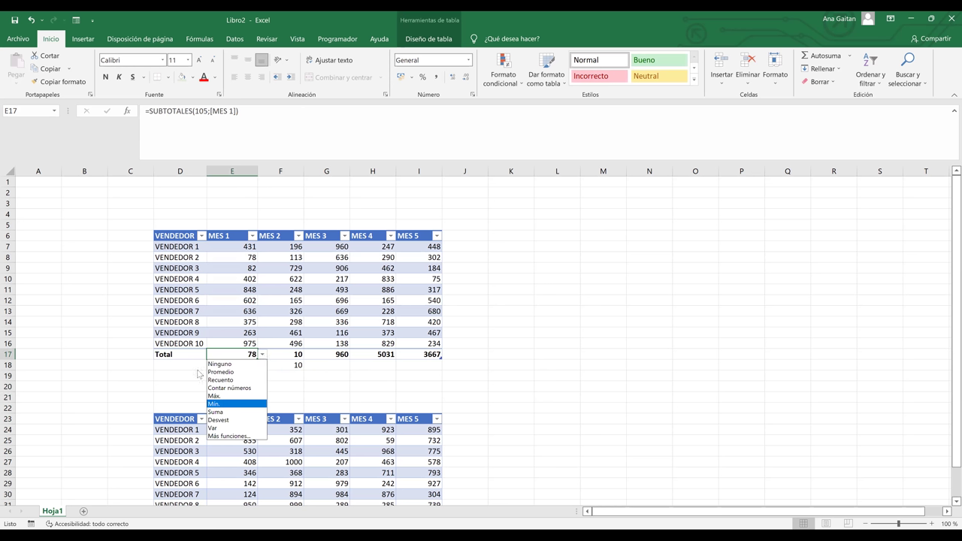
{"action": "left_click", "coordinate": [265, 356]}
{"action": "left_click", "coordinate": [265, 356]}
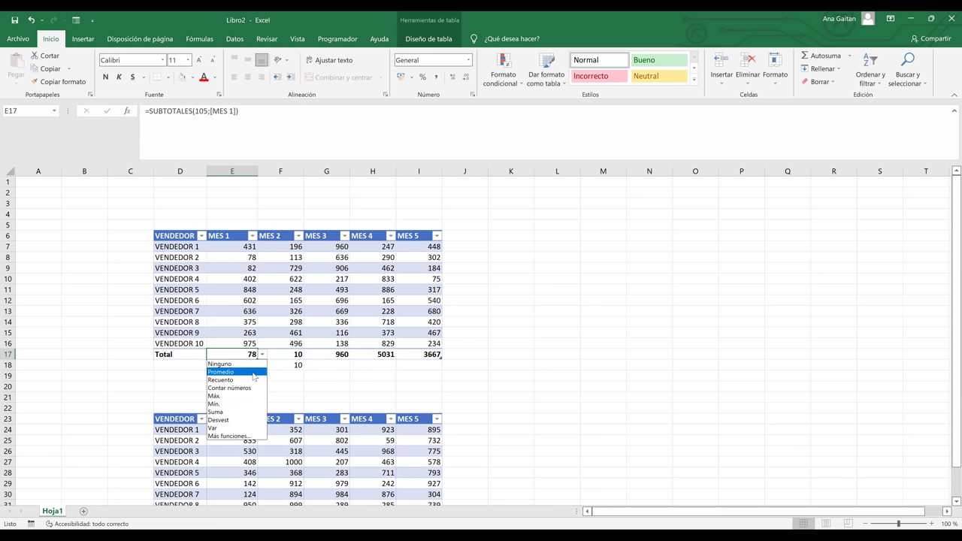
{"action": "left_click", "coordinate": [224, 412]}
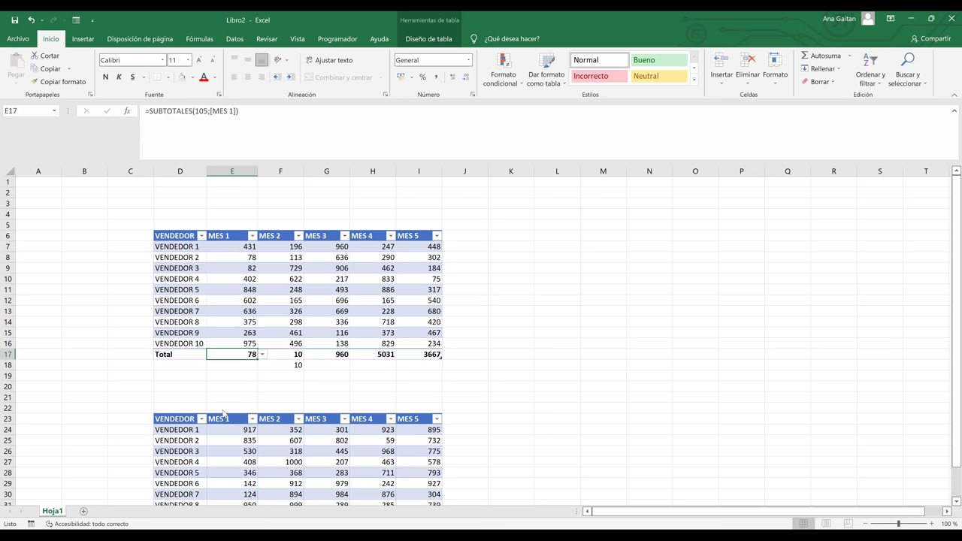
Change the MES 2 total-row function in F17 to Suma
{"action": "left_click", "coordinate": [291, 355]}
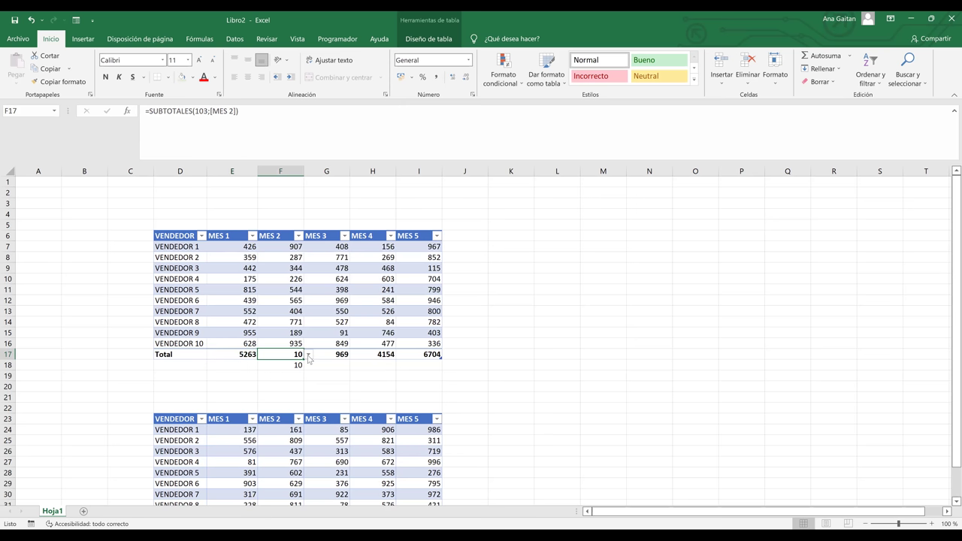
{"action": "left_click", "coordinate": [308, 354]}
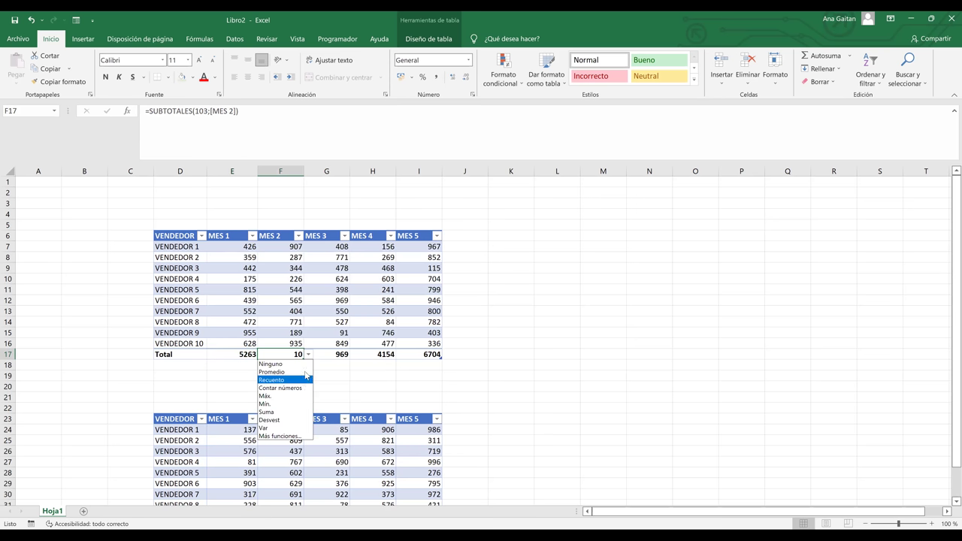
{"action": "left_click", "coordinate": [296, 412]}
Set the MES 3 total-row function in G17 to Suma
{"action": "left_click", "coordinate": [345, 354]}
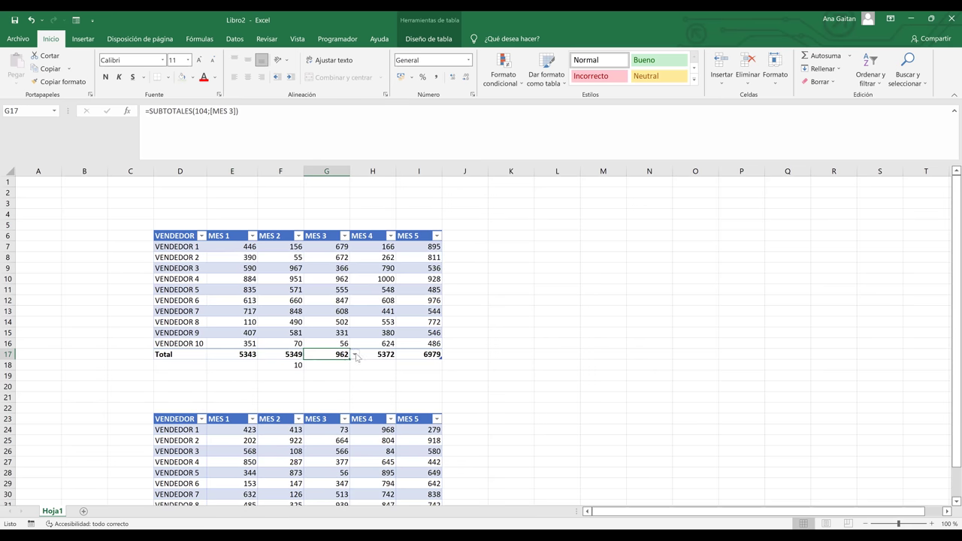
{"action": "left_click", "coordinate": [355, 354]}
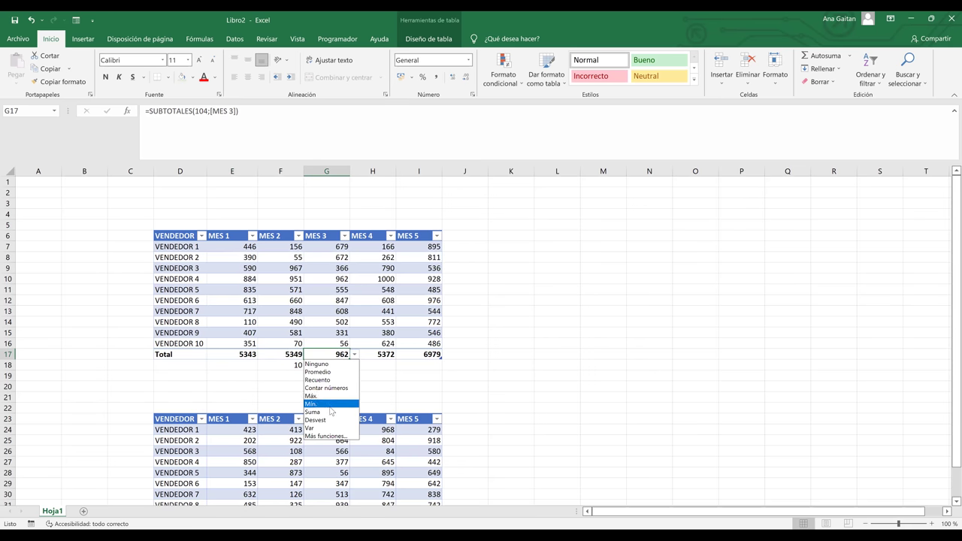
{"action": "left_click", "coordinate": [331, 404]}
{"action": "left_click", "coordinate": [355, 354]}
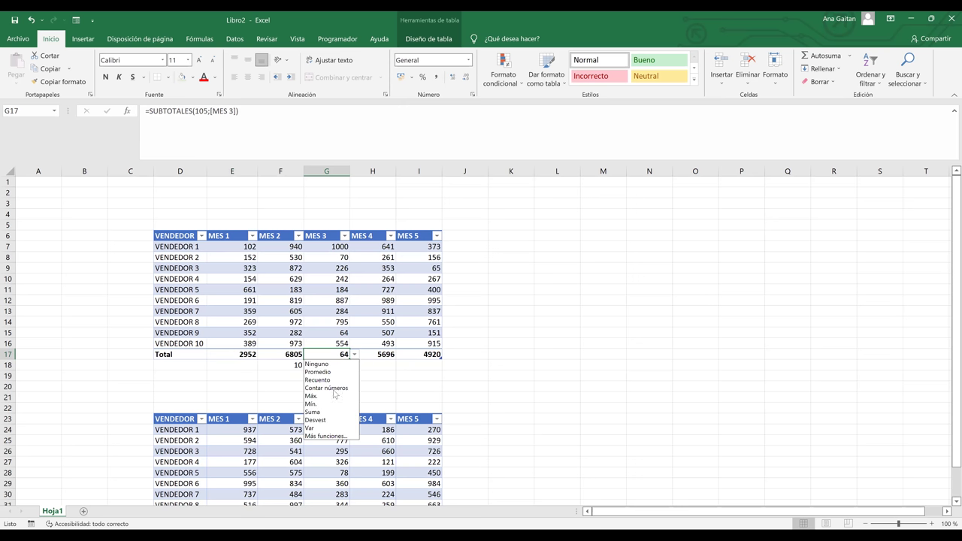
{"action": "left_click", "coordinate": [331, 413]}
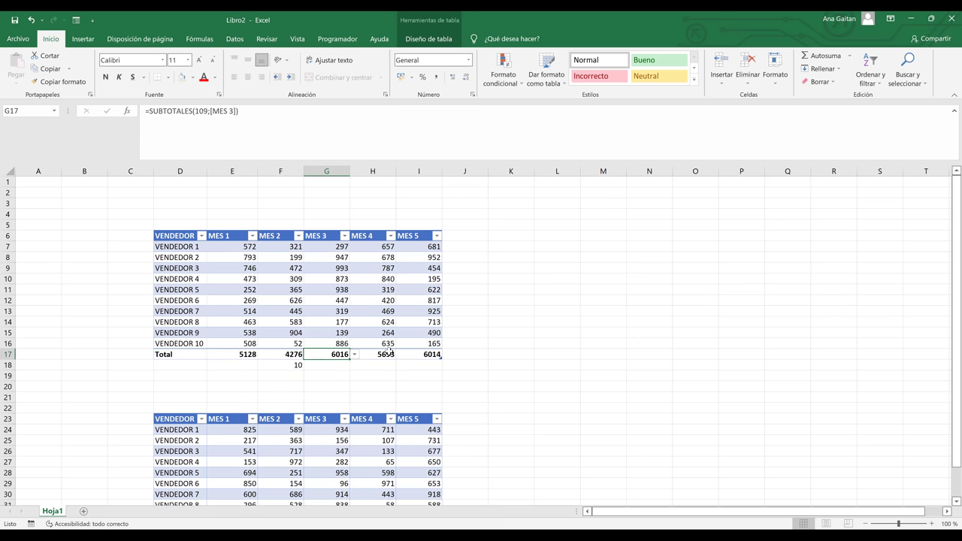
Set the MES 4 total-row function in H17 to Suma and inspect the MES 5 total formula in I17
{"action": "left_click", "coordinate": [389, 354]}
{"action": "left_click", "coordinate": [401, 354]}
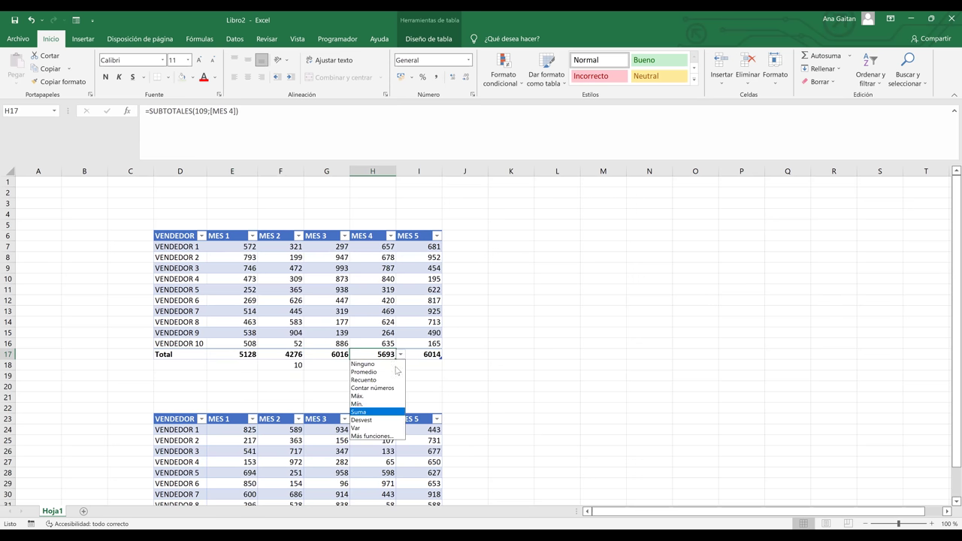
{"action": "left_click", "coordinate": [377, 411]}
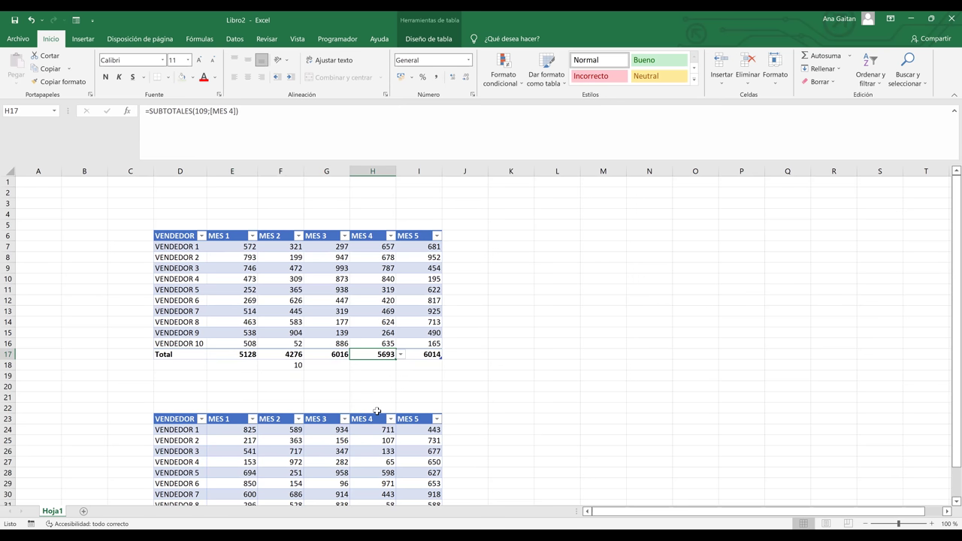
{"action": "left_click", "coordinate": [486, 375]}
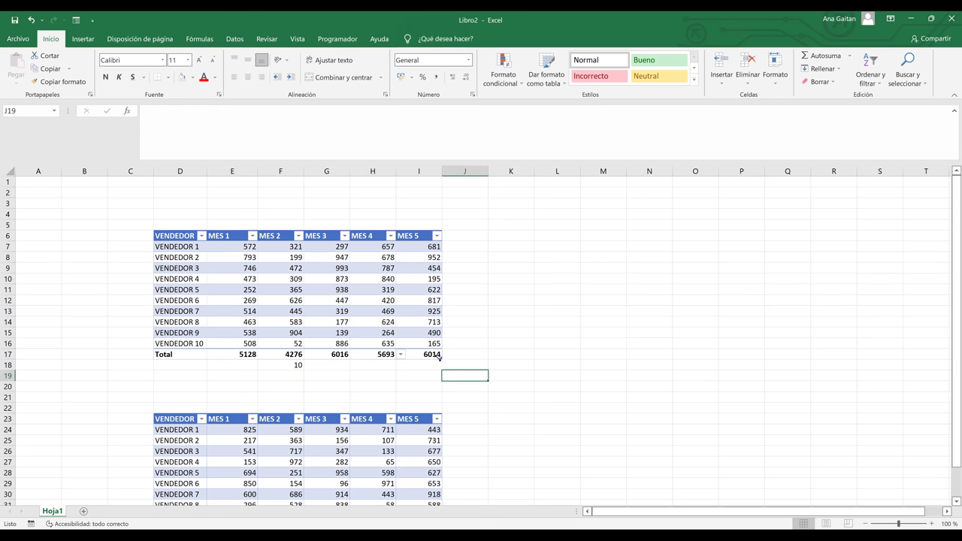
{"action": "double_click", "coordinate": [432, 356]}
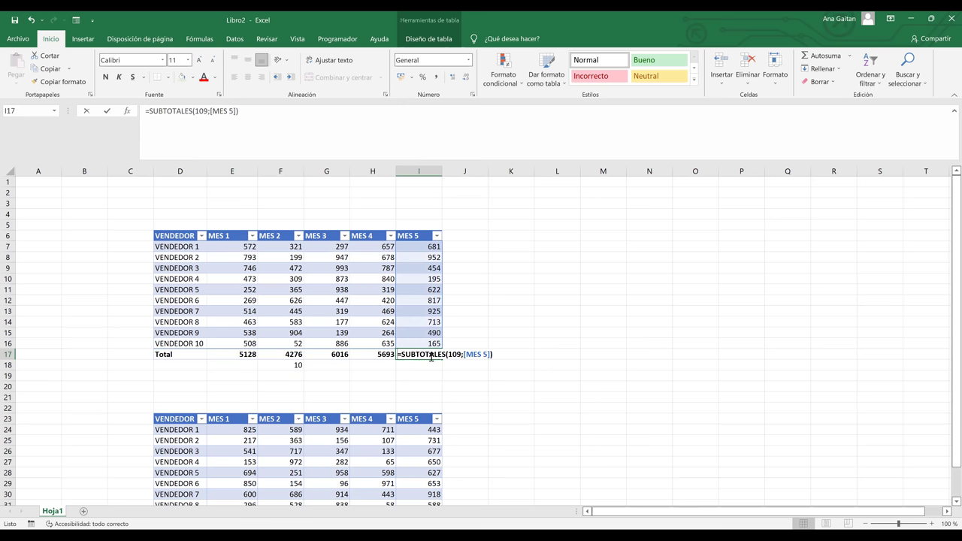
{"action": "left_click", "coordinate": [466, 364]}
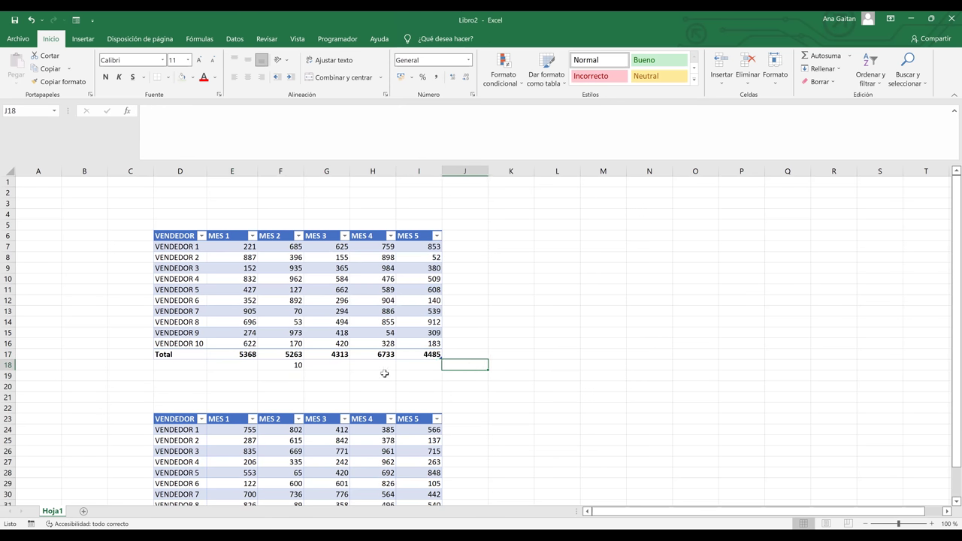
Delete the count formula in F18 beneath the MES 2 total
{"action": "left_click", "coordinate": [295, 366]}
{"action": "key", "text": "BackSpace"}
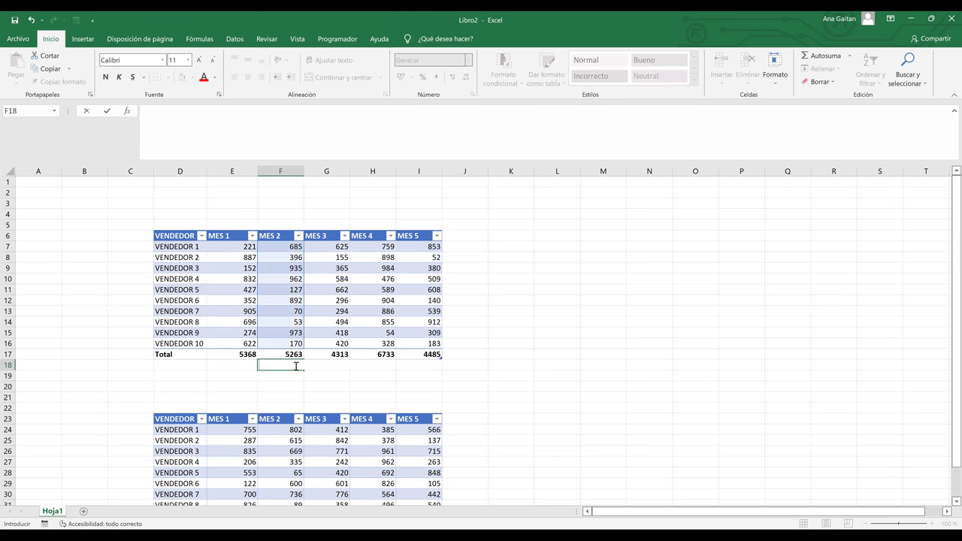
{"action": "left_click", "coordinate": [514, 366]}
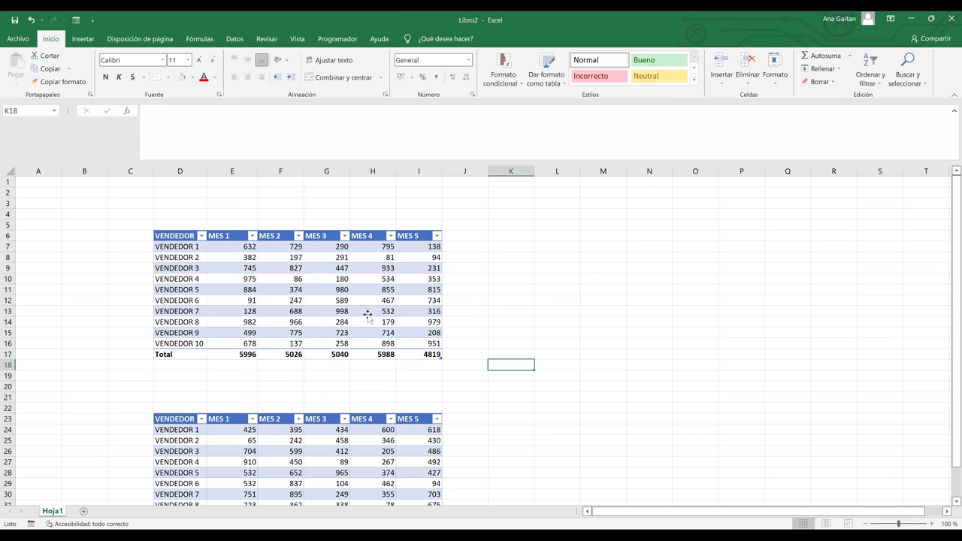
Turn off banded rows (Filas con bandas) for the upper sales table VENTAS5MESES
{"action": "left_click", "coordinate": [368, 314]}
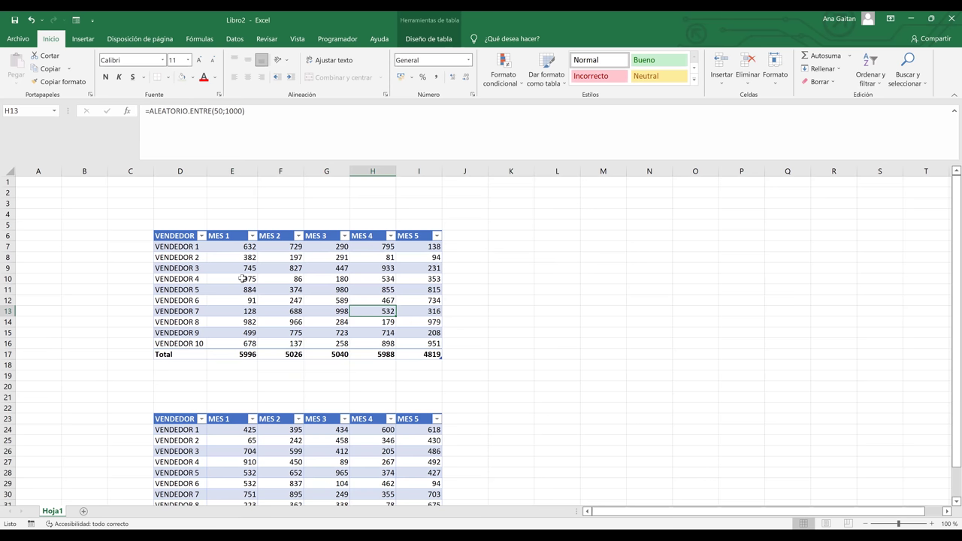
{"action": "left_click", "coordinate": [429, 39]}
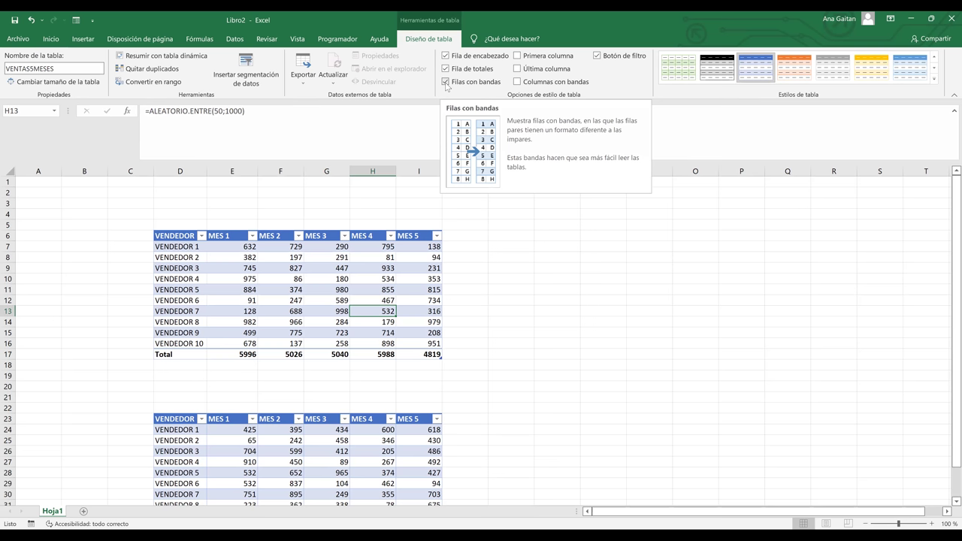
{"action": "left_click", "coordinate": [446, 82]}
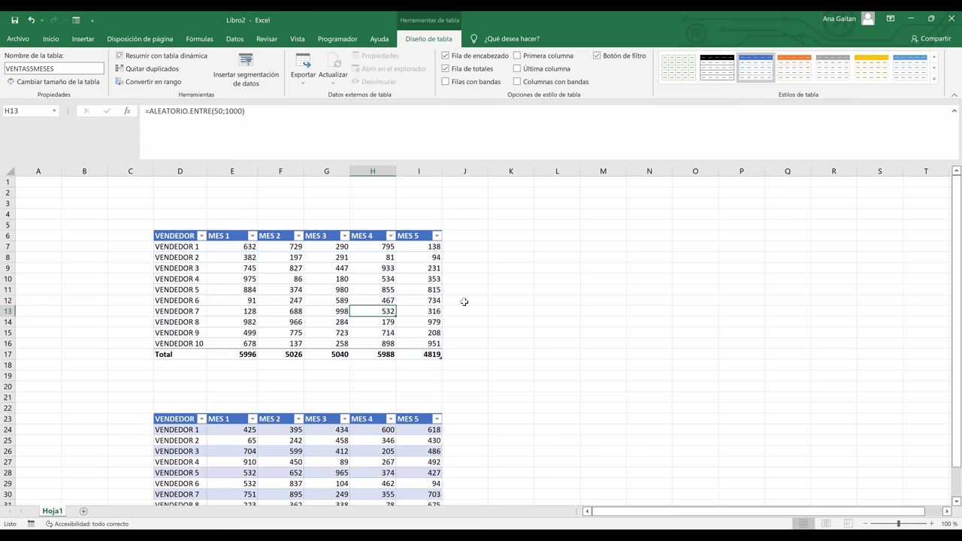
{"action": "left_click", "coordinate": [465, 301]}
{"action": "left_click", "coordinate": [485, 360]}
{"action": "left_click", "coordinate": [554, 351]}
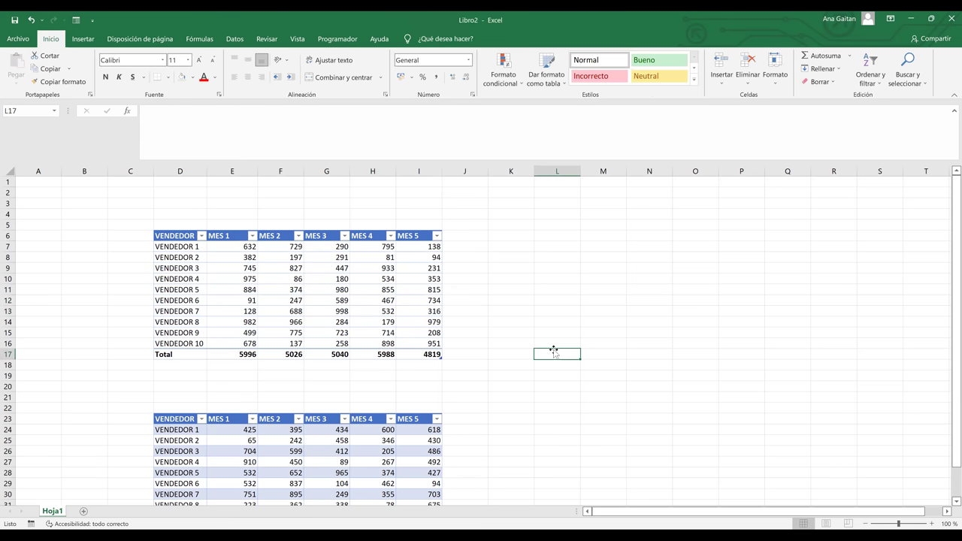
Compare the readability of the unbanded upper table with the banded lower table, selecting cells and ranges in both
{"action": "left_click", "coordinate": [346, 278]}
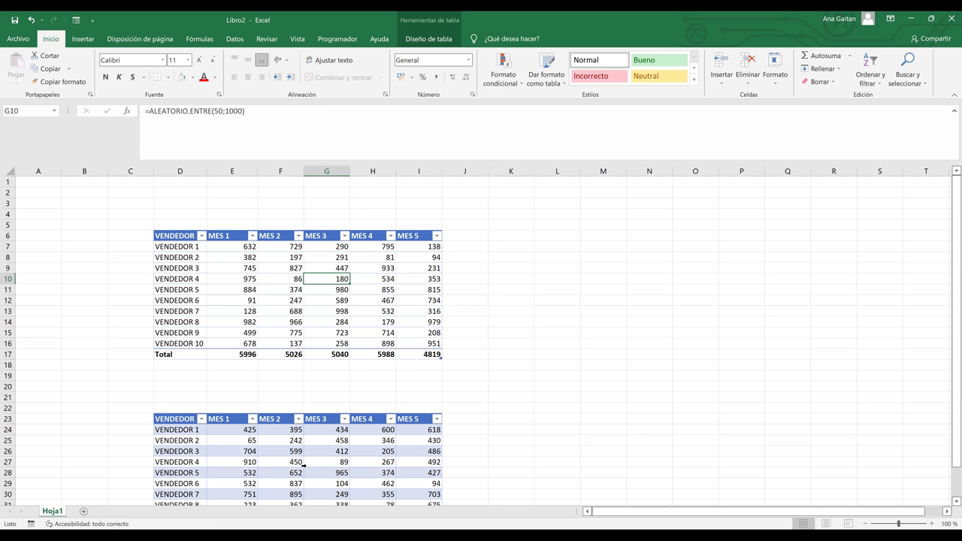
{"action": "left_click", "coordinate": [327, 451]}
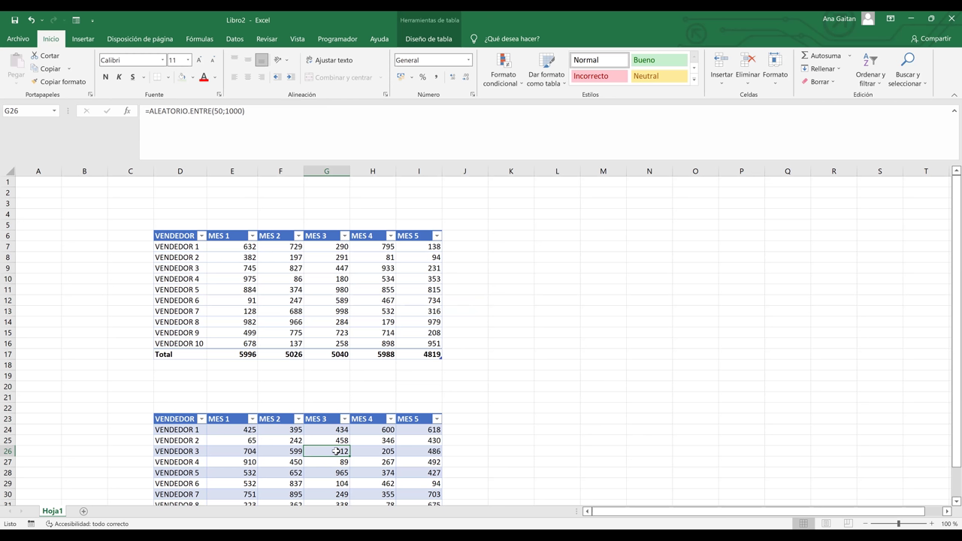
{"action": "left_click", "coordinate": [232, 271]}
{"action": "left_click_drag", "start_coordinate": [184, 237], "coordinate": [416, 343]}
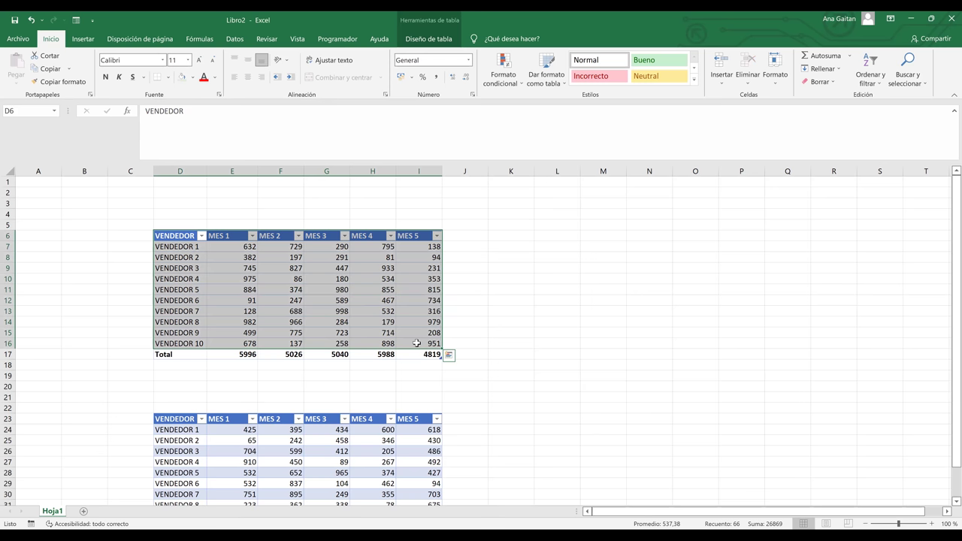
{"action": "left_click", "coordinate": [492, 406]}
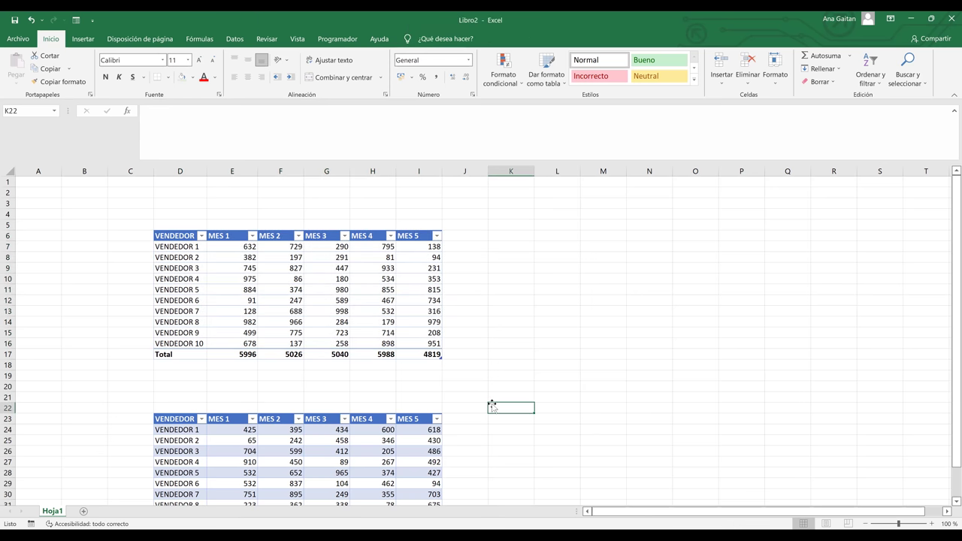
{"action": "left_click", "coordinate": [330, 461]}
{"action": "left_click_drag", "start_coordinate": [338, 431], "coordinate": [345, 486]}
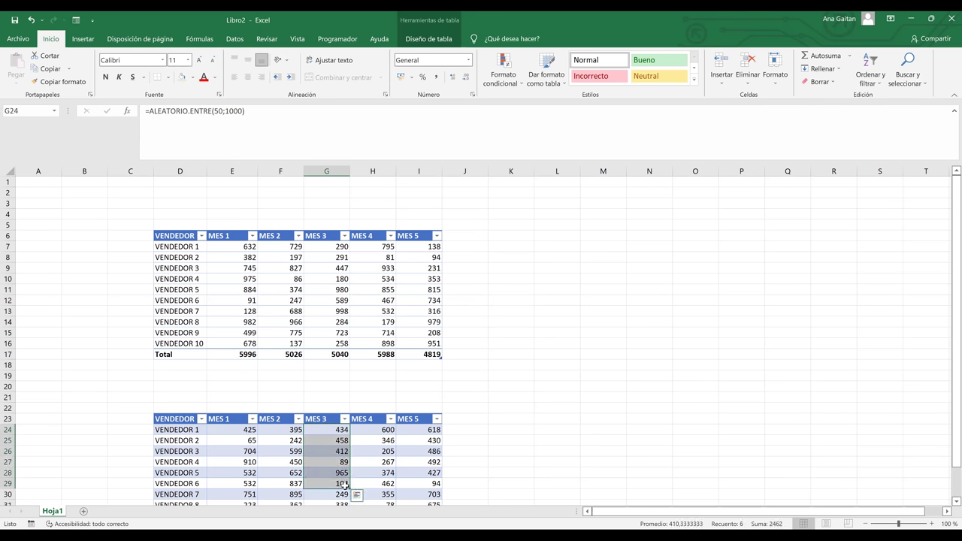
{"action": "key", "text": "Down"}
{"action": "key", "text": "Down"}
{"action": "key", "text": "Right"}
{"action": "key", "text": "Right"}
{"action": "key", "text": "Right"}
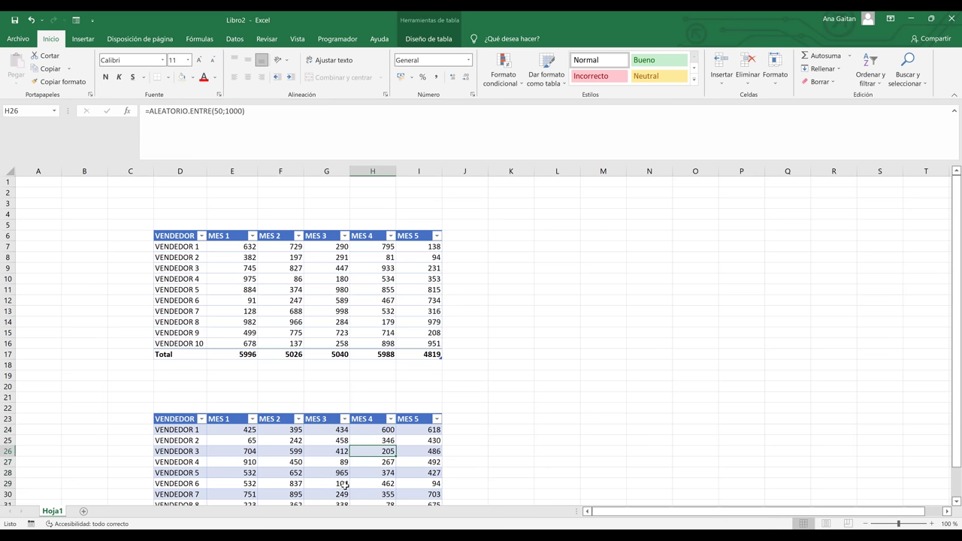
{"action": "left_click", "coordinate": [308, 333]}
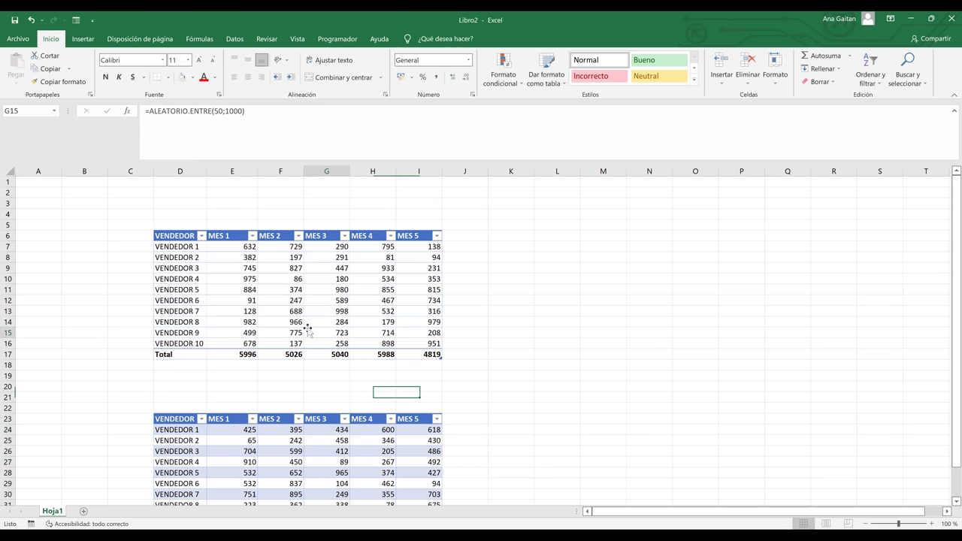
{"action": "left_click", "coordinate": [225, 278]}
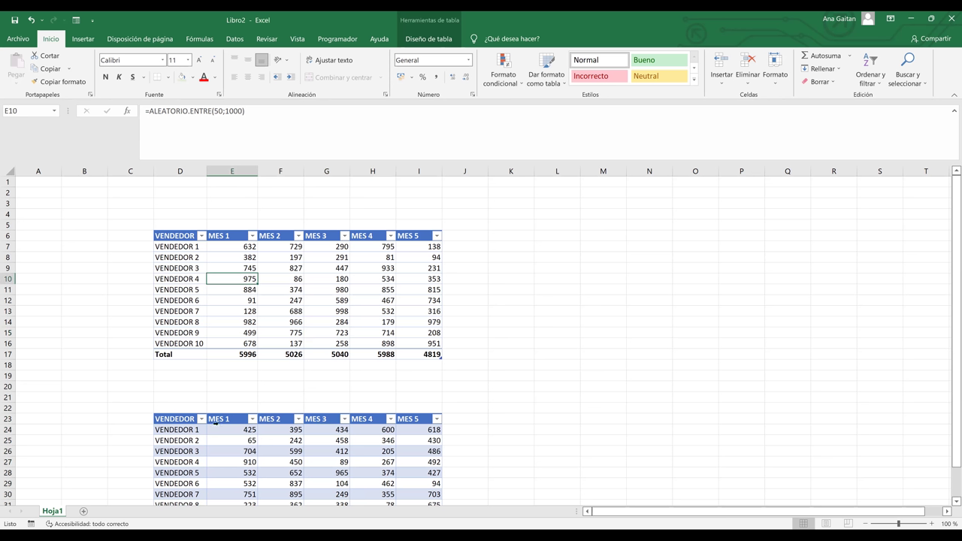
{"action": "left_click", "coordinate": [236, 451]}
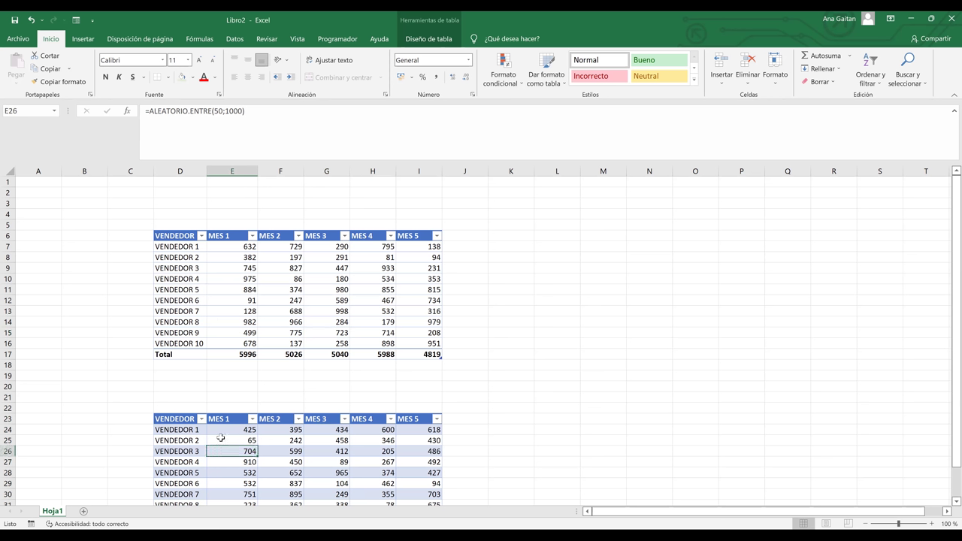
{"action": "left_click", "coordinate": [269, 285]}
{"action": "left_click_drag", "start_coordinate": [180, 249], "coordinate": [423, 346]}
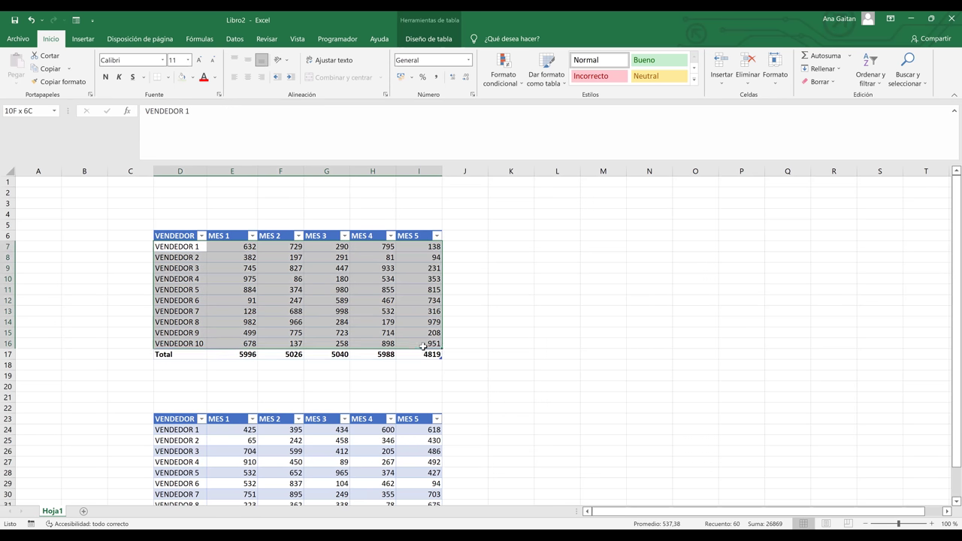
{"action": "left_click", "coordinate": [413, 258]}
{"action": "left_click", "coordinate": [415, 280]}
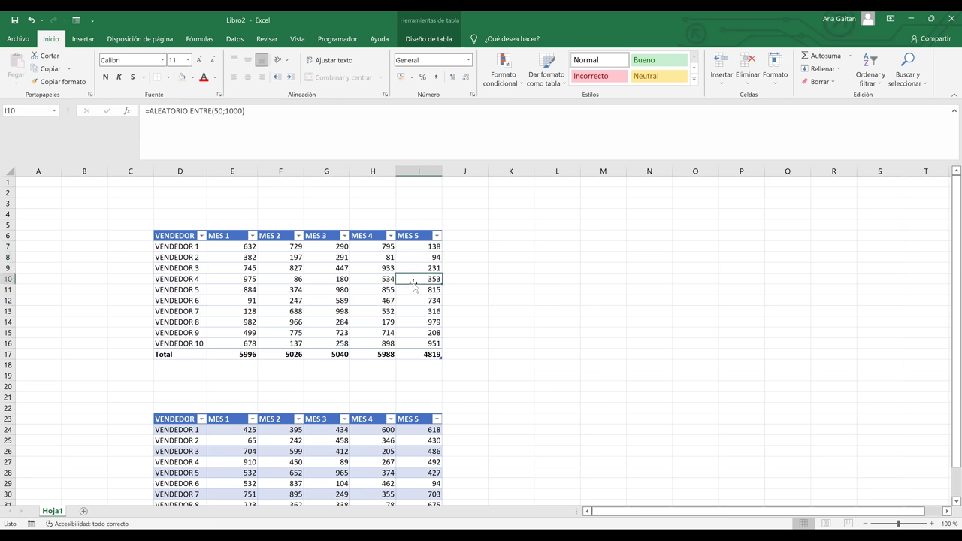
Turn banded rows back on for the upper table and enable its first-column emphasis (Primera columna)
{"action": "left_click", "coordinate": [410, 236]}
{"action": "left_click", "coordinate": [406, 258]}
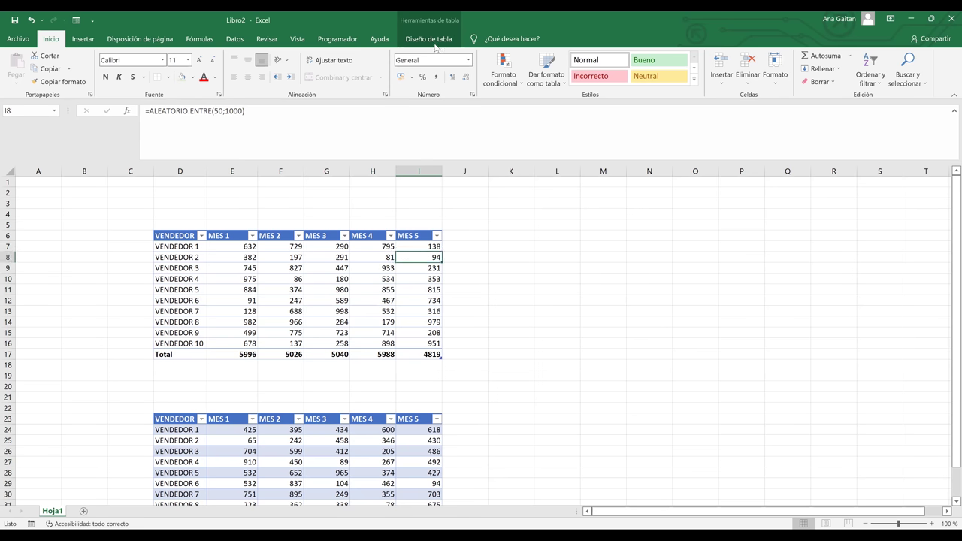
{"action": "left_click", "coordinate": [434, 45]}
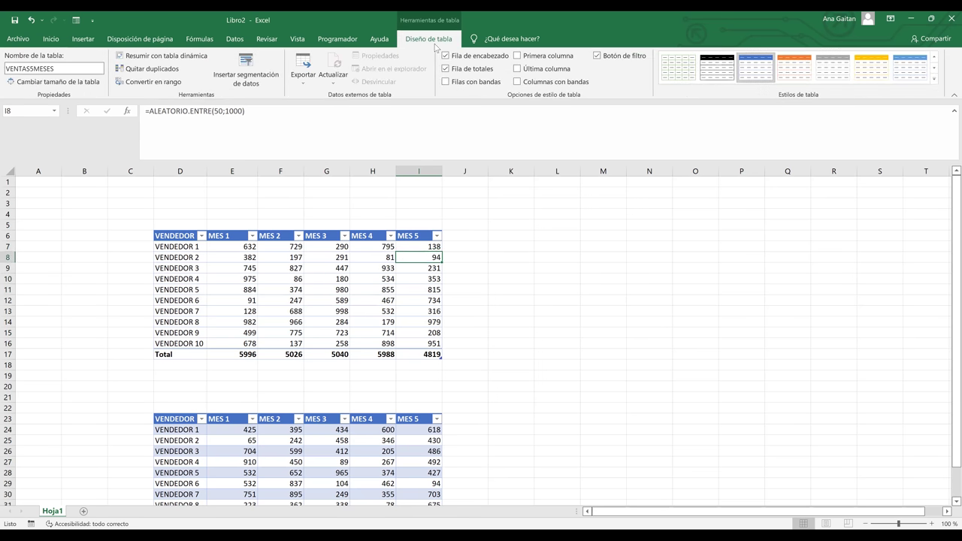
{"action": "left_click", "coordinate": [448, 83]}
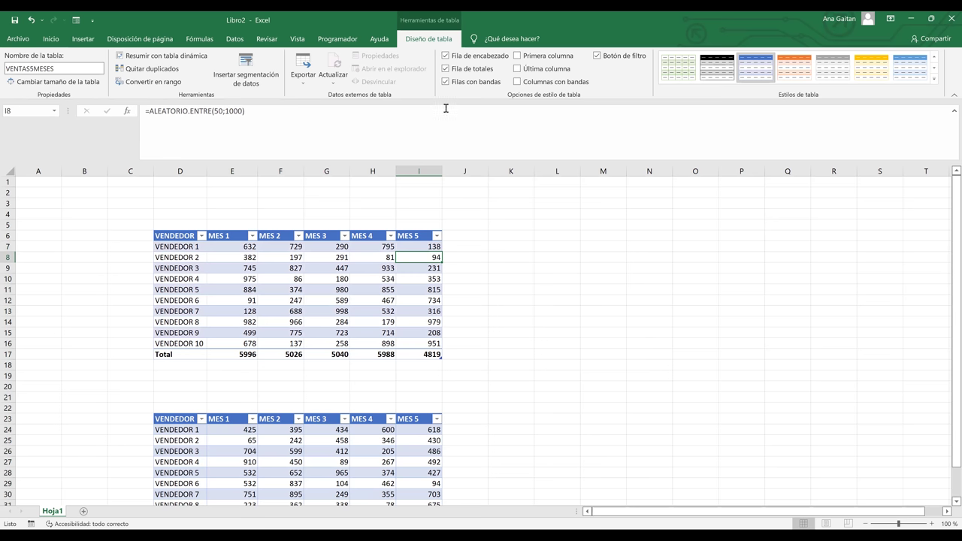
{"action": "left_click", "coordinate": [518, 57]}
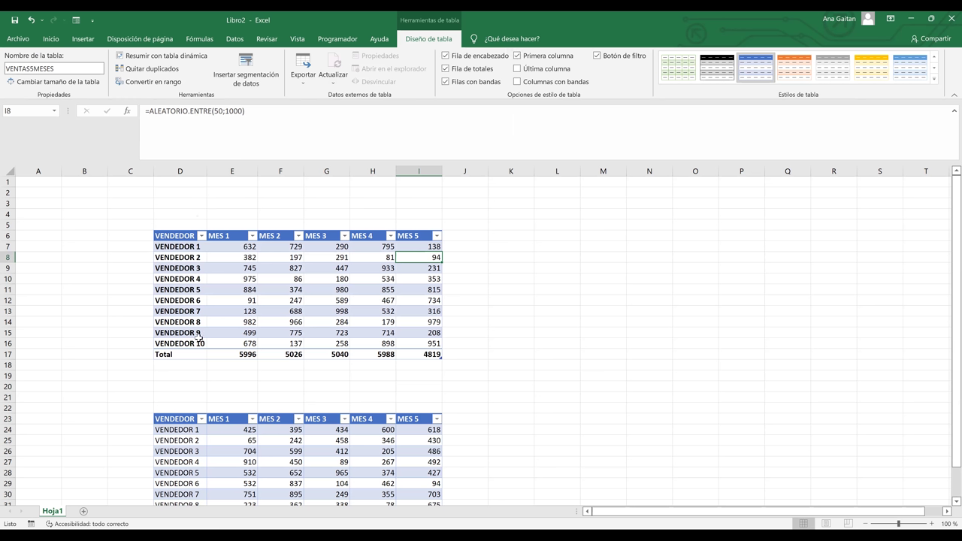
Try banded columns (Columnas con bandas) on the upper table, and switch off both its row and column banding
{"action": "left_click", "coordinate": [518, 83]}
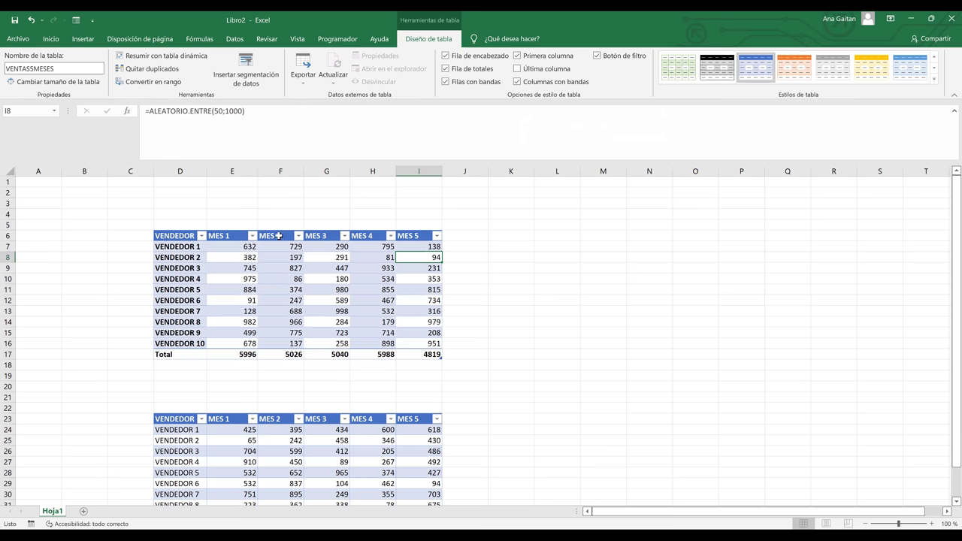
{"action": "left_click", "coordinate": [446, 82]}
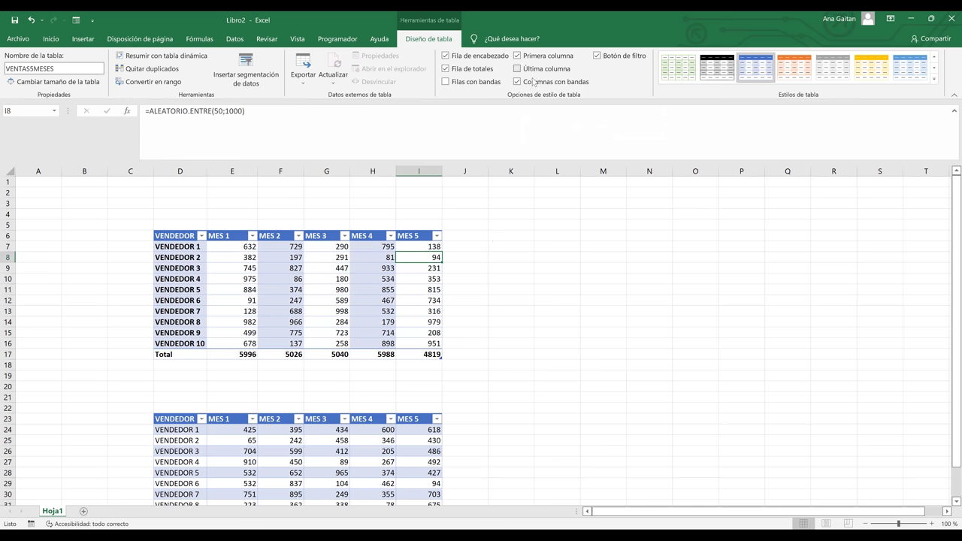
{"action": "left_click", "coordinate": [517, 82]}
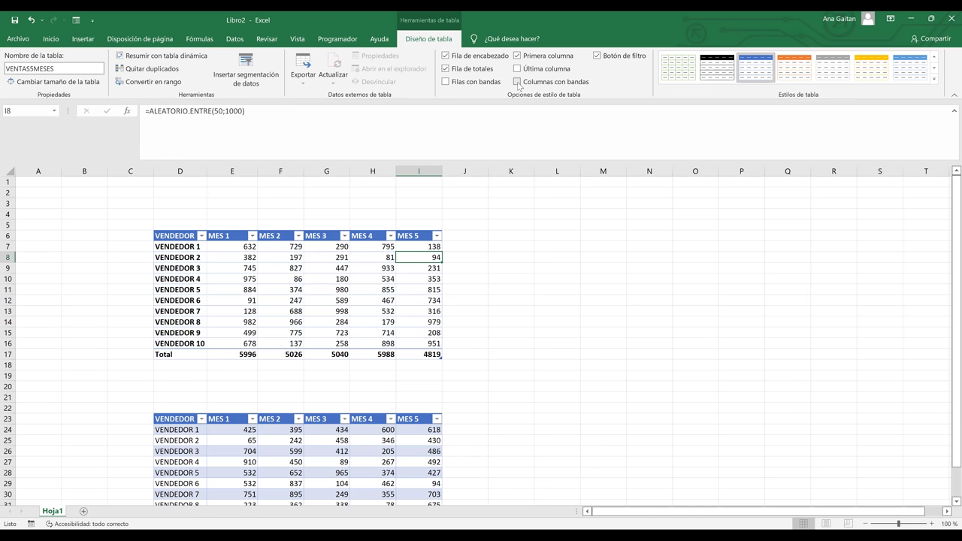
Enable last-column emphasis (Última columna) on the upper table, toggling it off and on to compare
{"action": "left_click", "coordinate": [517, 69]}
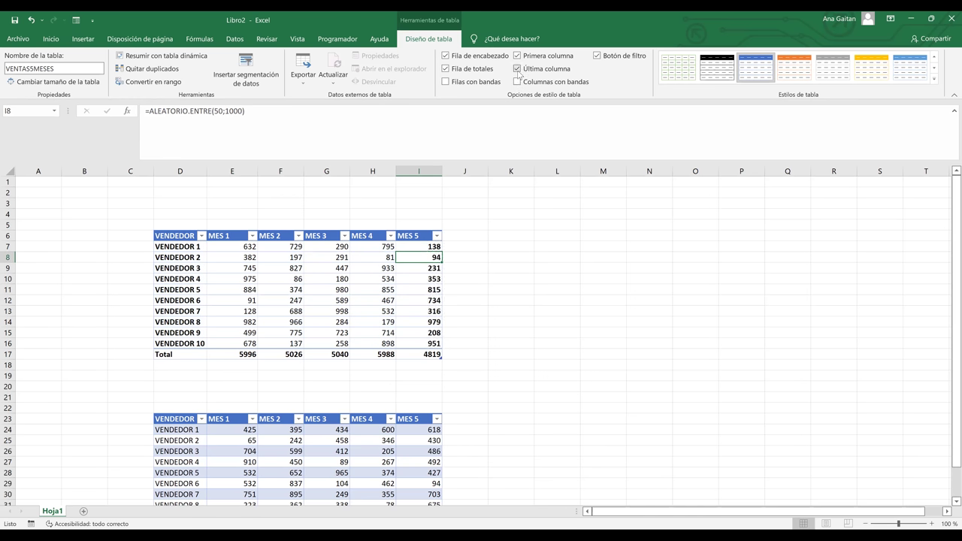
{"action": "left_click", "coordinate": [517, 68]}
{"action": "left_click", "coordinate": [517, 68]}
Rename the MES 5 header in I6 of the upper table as TOTAL
{"action": "left_click", "coordinate": [417, 237]}
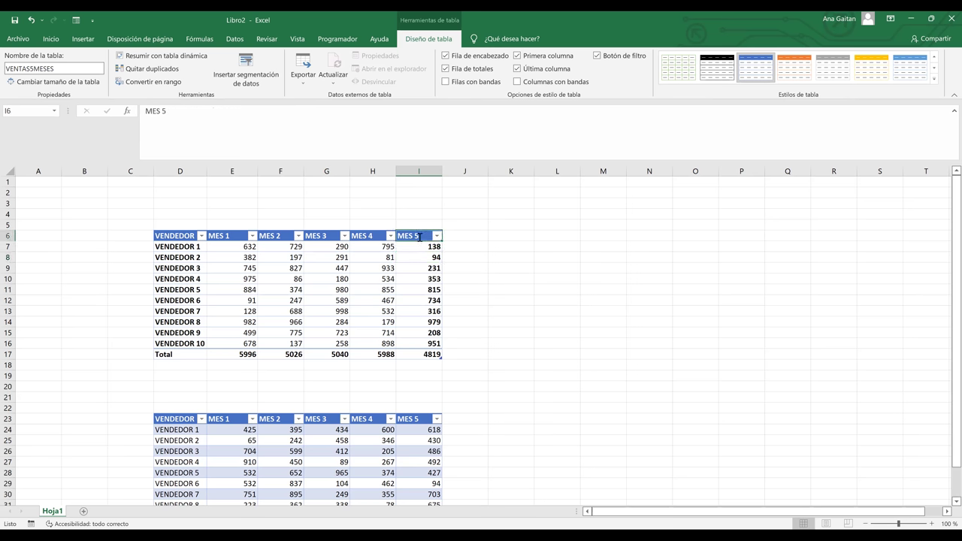
{"action": "double_click", "coordinate": [419, 238]}
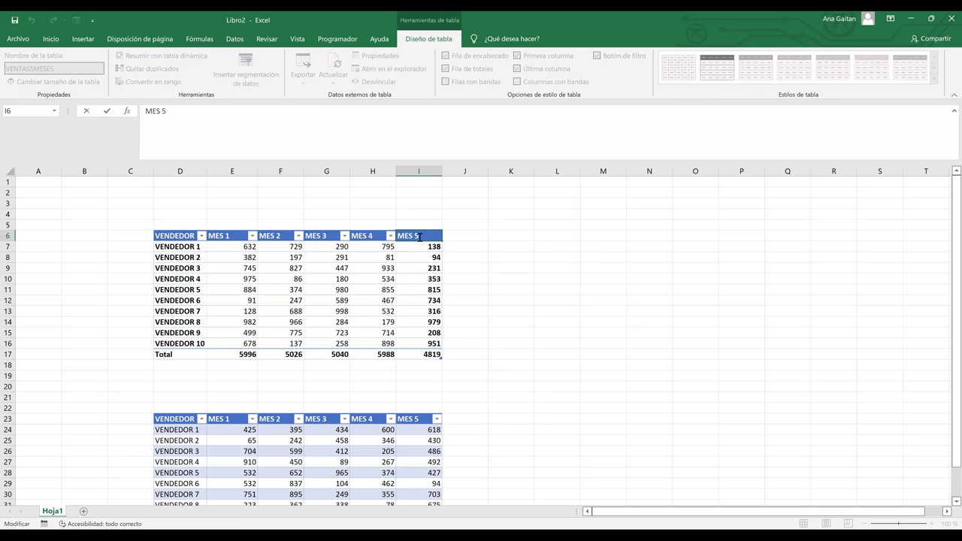
{"action": "key", "text": "BackSpace"}
{"action": "key", "text": "BackSpace"}
{"action": "key", "text": "BackSpace"}
{"action": "type", "text": "TOT"}
{"action": "left_click", "coordinate": [495, 268]}
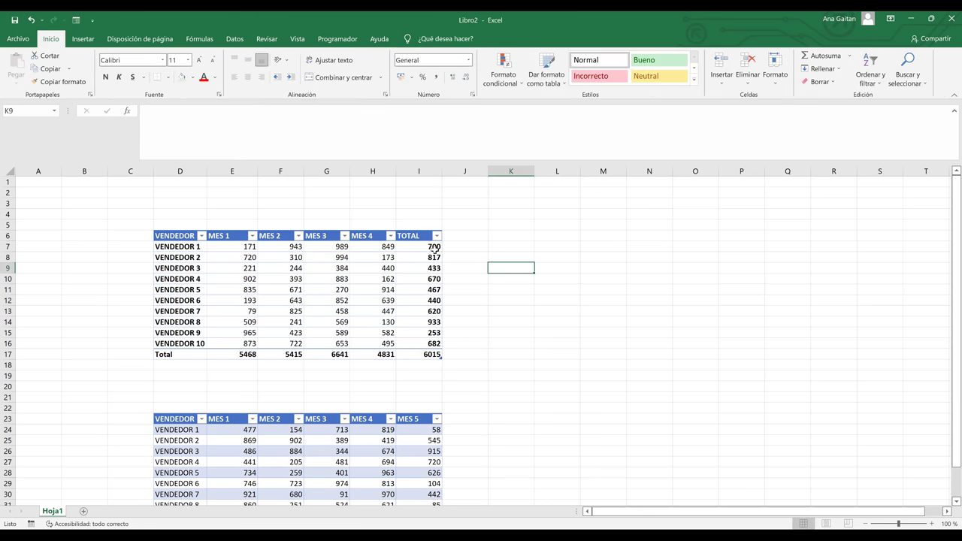
Inspect the formula for VENDEDOR 1 in the upper table's TOTAL column, cell I7
{"action": "left_click", "coordinate": [435, 248]}
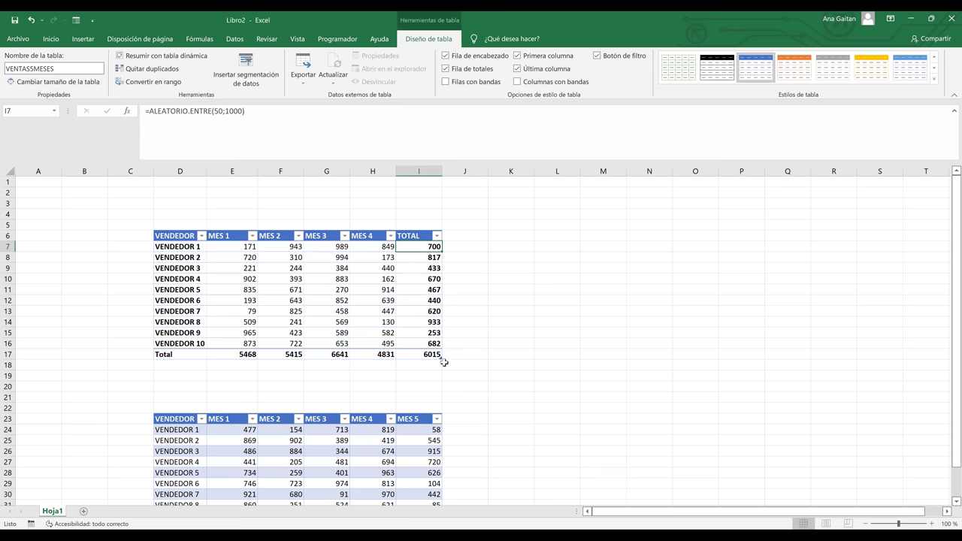
{"action": "double_click", "coordinate": [429, 248]}
{"action": "left_click", "coordinate": [525, 235]}
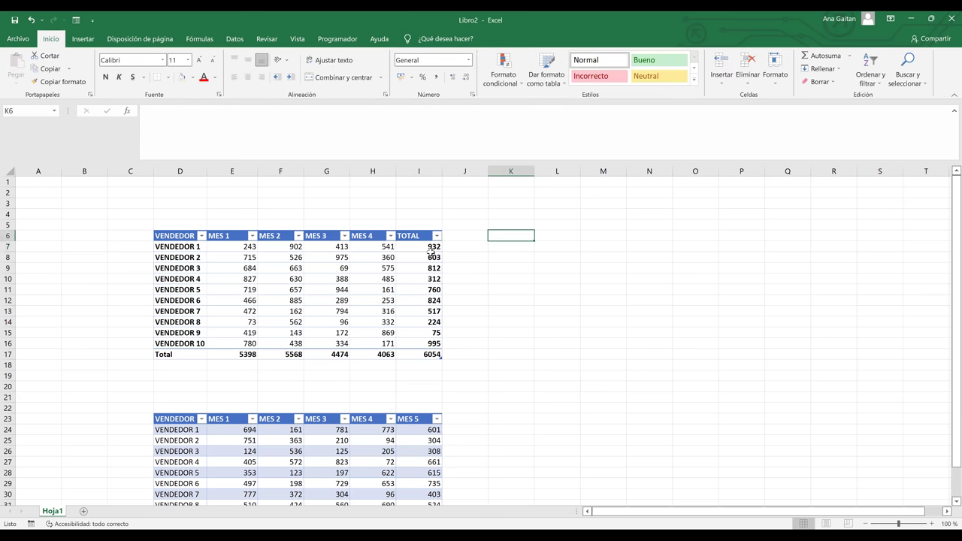
Clear the seller values in the upper table's TOTAL column, cells I7 to I16
{"action": "left_click_drag", "start_coordinate": [429, 248], "coordinate": [445, 344]}
{"action": "key", "text": "Delete"}
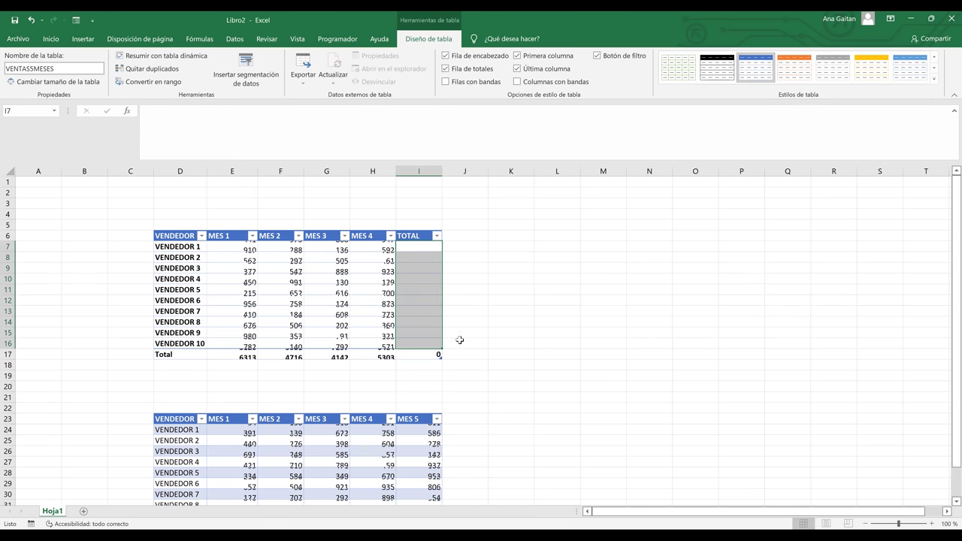
{"action": "left_click", "coordinate": [464, 340]}
Fill the upper table's TOTAL column by entering =SUMA(VENTAS5MESES[@[MES 1]:[MES 4]]) in I7
{"action": "left_click", "coordinate": [429, 248]}
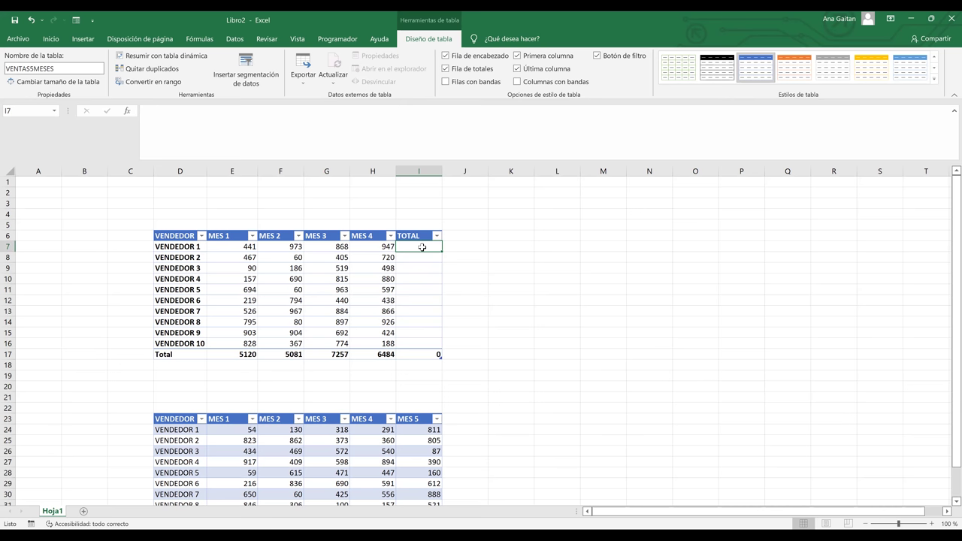
{"action": "type", "text": "="}
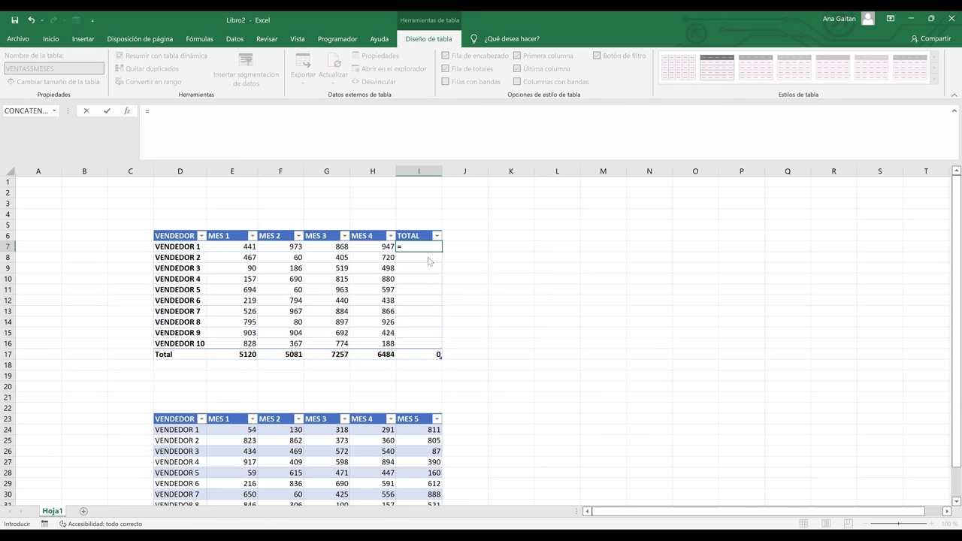
{"action": "type", "text": "SUMA("}
{"action": "left_click", "coordinate": [248, 248]}
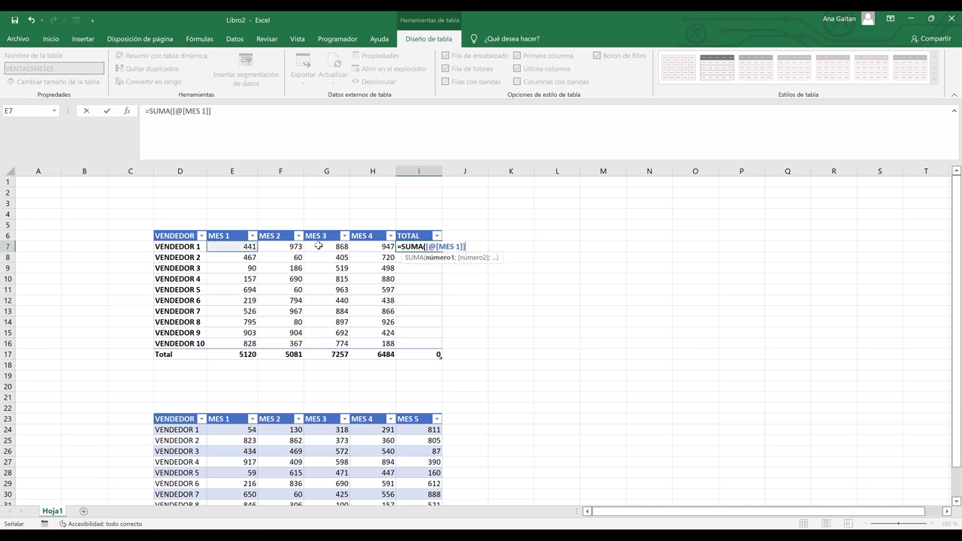
{"action": "left_click", "coordinate": [372, 246], "text": "shift"}
{"action": "key", "text": "Return"}
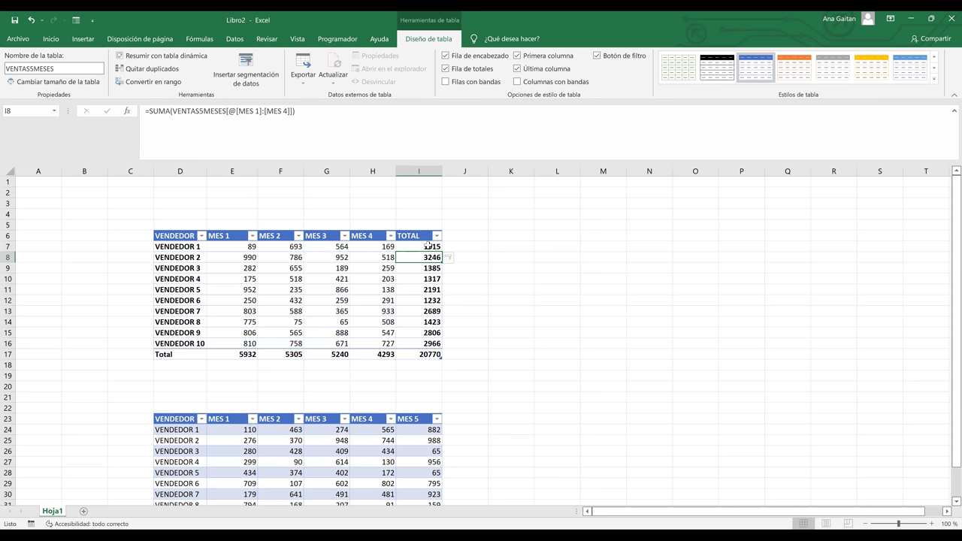
Inspect the TOTAL column formulas for VENDEDOR 1, VENDEDOR 6 and VENDEDOR 8 in the upper table
{"action": "left_click", "coordinate": [427, 246]}
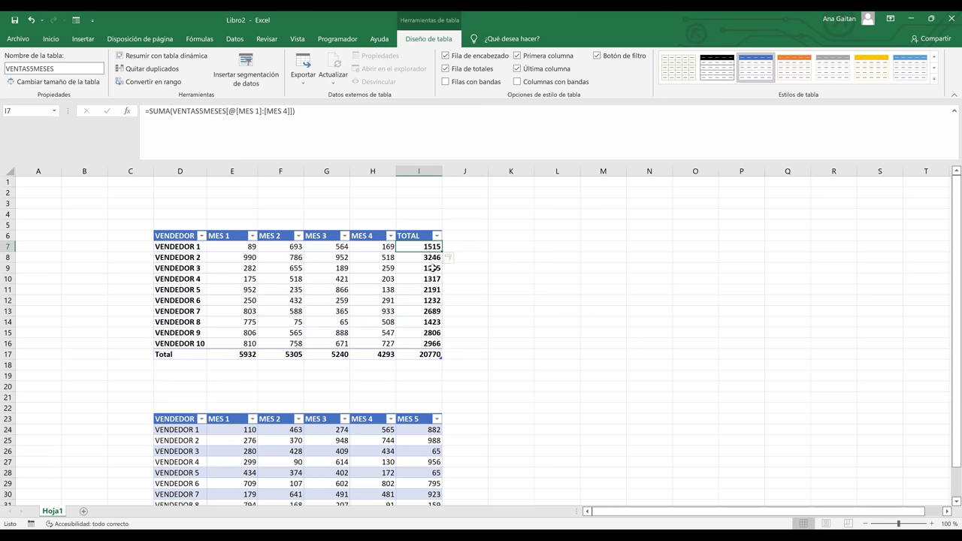
{"action": "left_click", "coordinate": [427, 300]}
{"action": "left_click", "coordinate": [429, 321]}
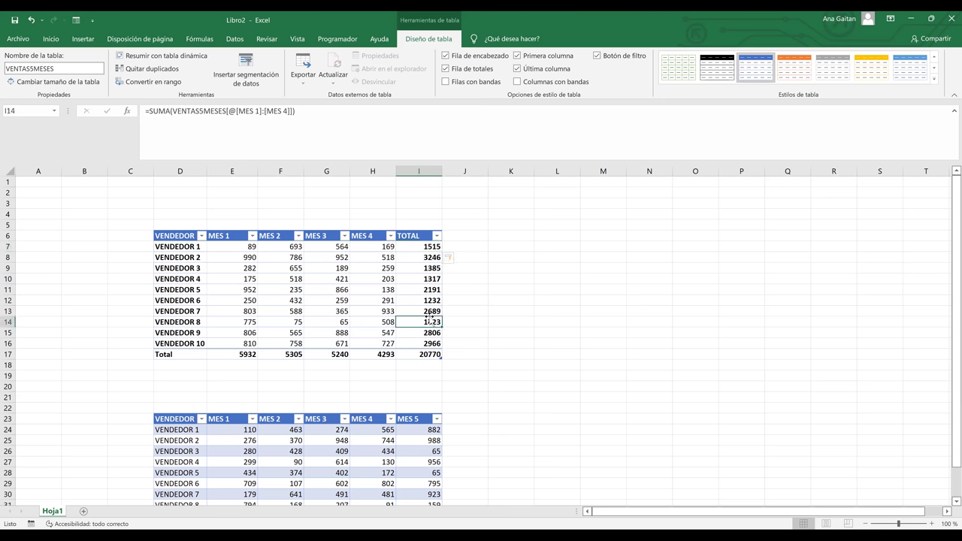
{"action": "left_click", "coordinate": [466, 366]}
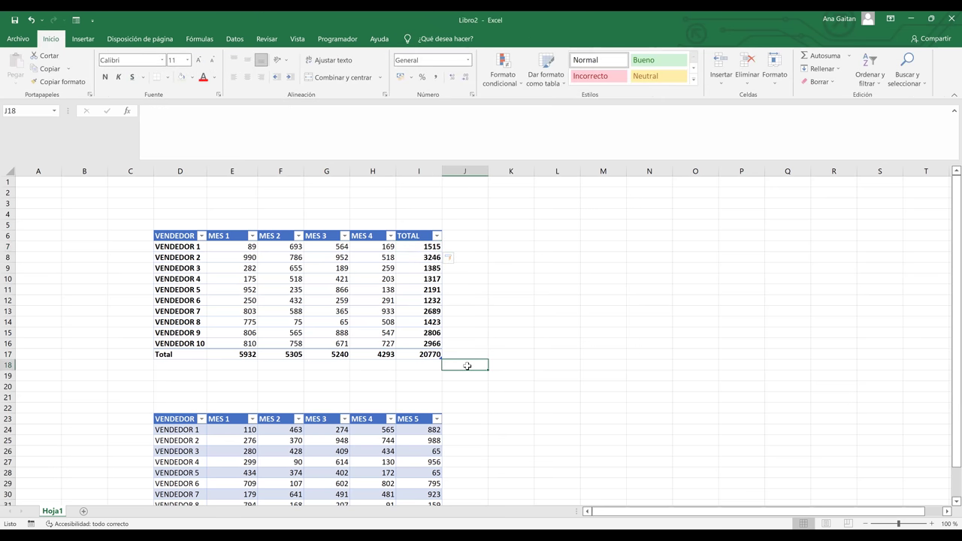
Switch off last-column (Última columna) and first-column (Primera columna) emphasis on the upper table
{"action": "left_click", "coordinate": [369, 278]}
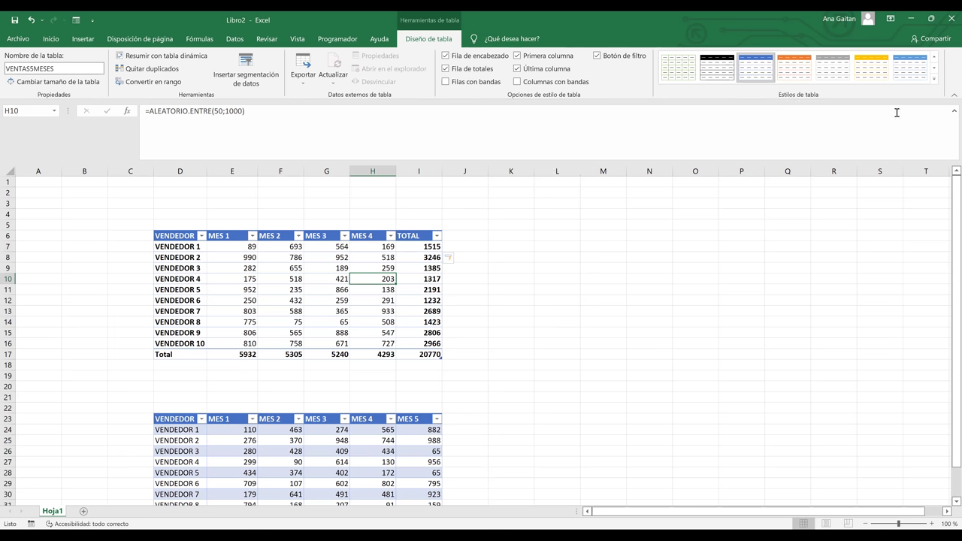
{"action": "left_click", "coordinate": [935, 80]}
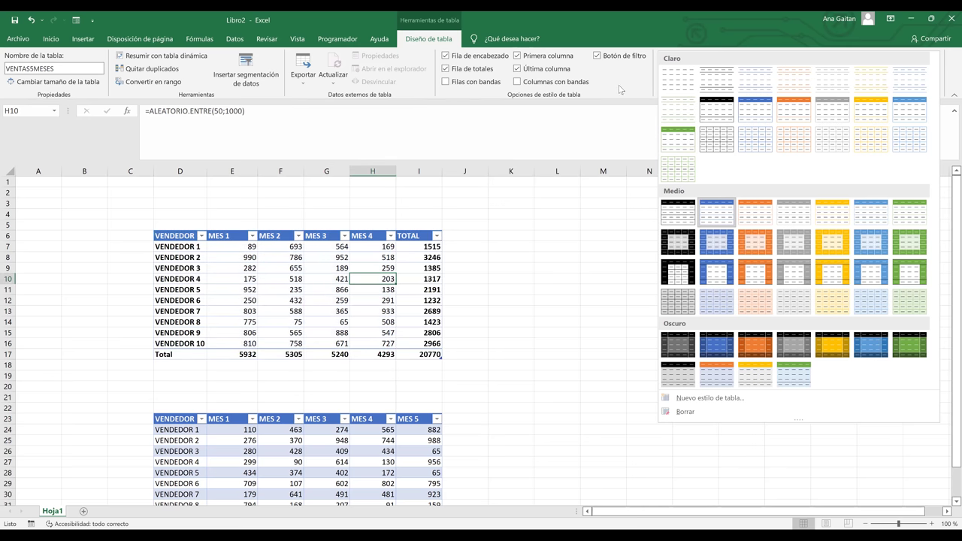
{"action": "left_click", "coordinate": [517, 68]}
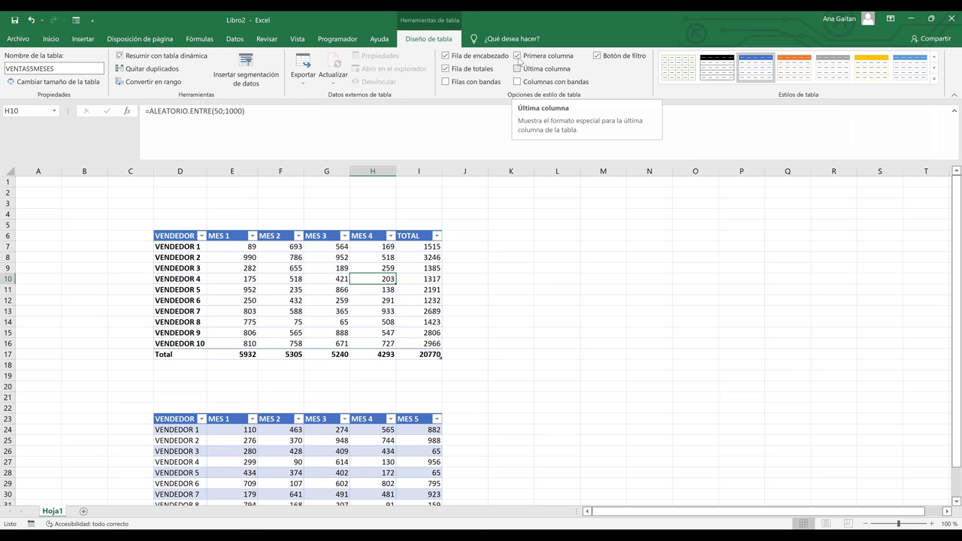
{"action": "left_click", "coordinate": [518, 55]}
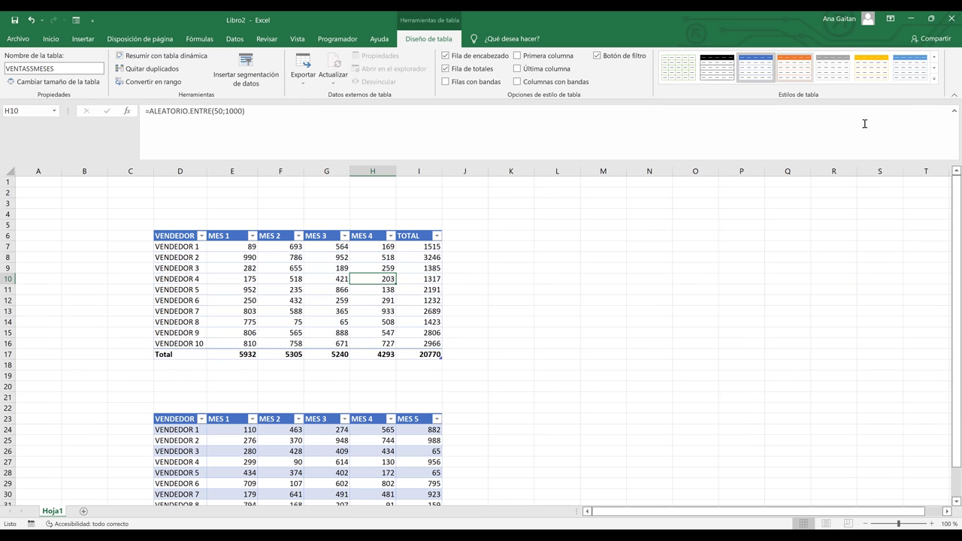
Apply the Ninguno table style from the Claro group to the upper table
{"action": "left_click", "coordinate": [936, 80]}
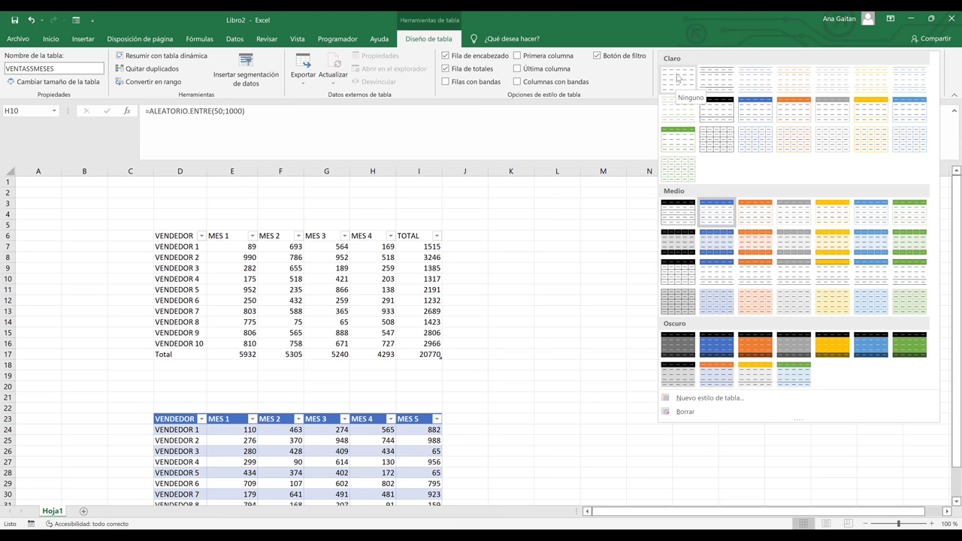
{"action": "left_click", "coordinate": [428, 341]}
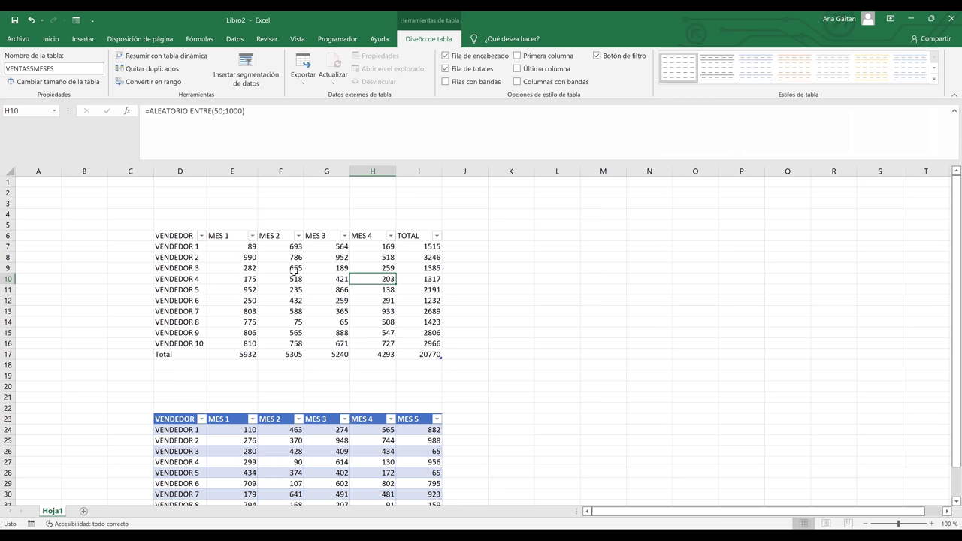
{"action": "left_click", "coordinate": [294, 276]}
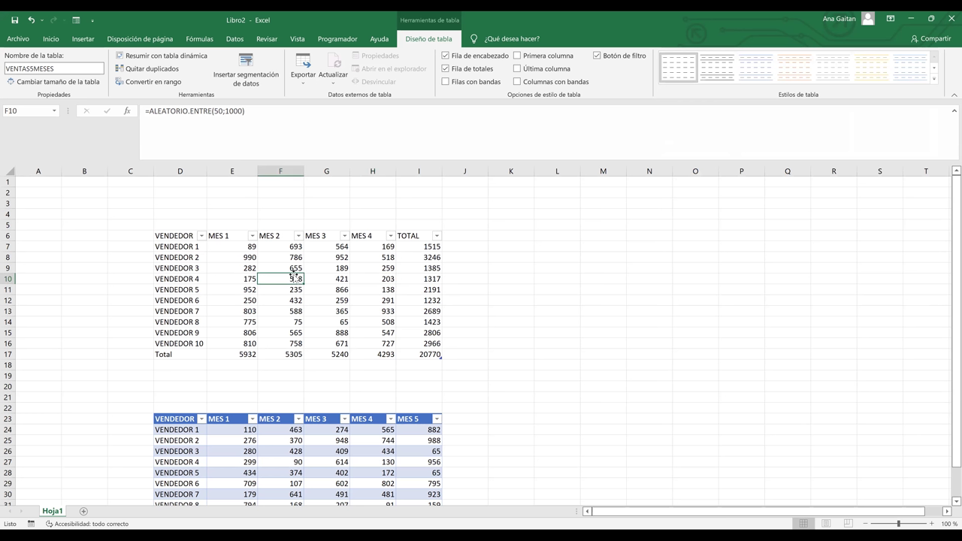
{"action": "left_click", "coordinate": [185, 257]}
{"action": "left_click", "coordinate": [197, 268]}
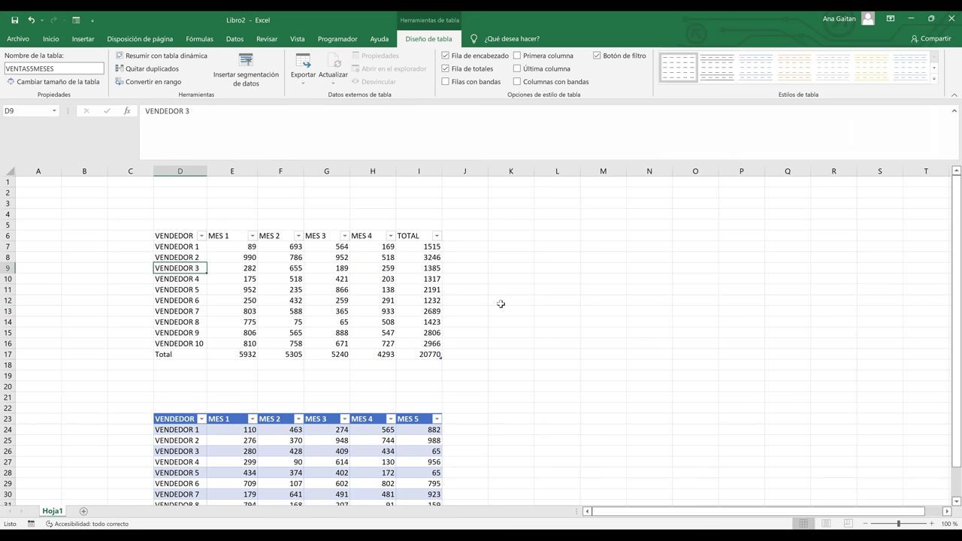
{"action": "left_click", "coordinate": [540, 324]}
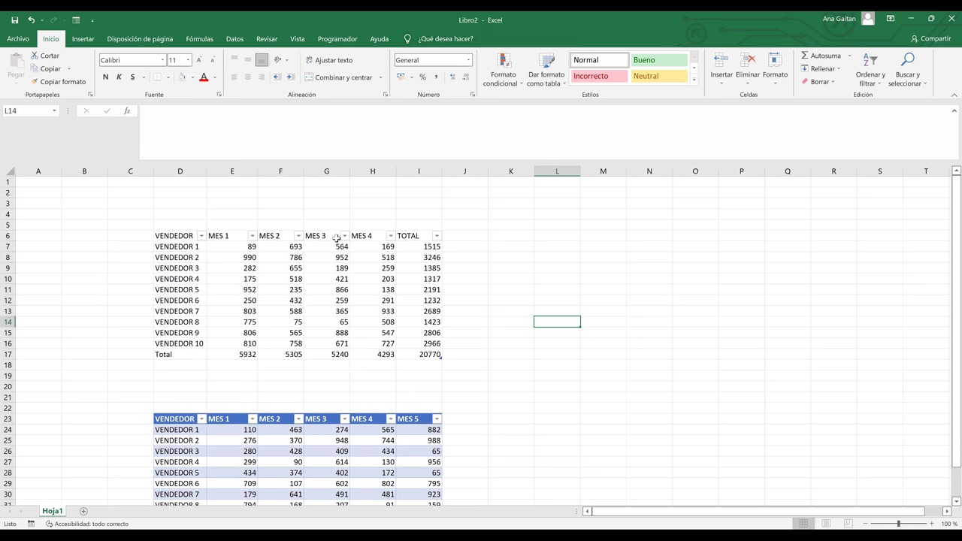
Hide the filter buttons (Botón de filtro) in the upper table's header row
{"action": "left_click", "coordinate": [338, 279]}
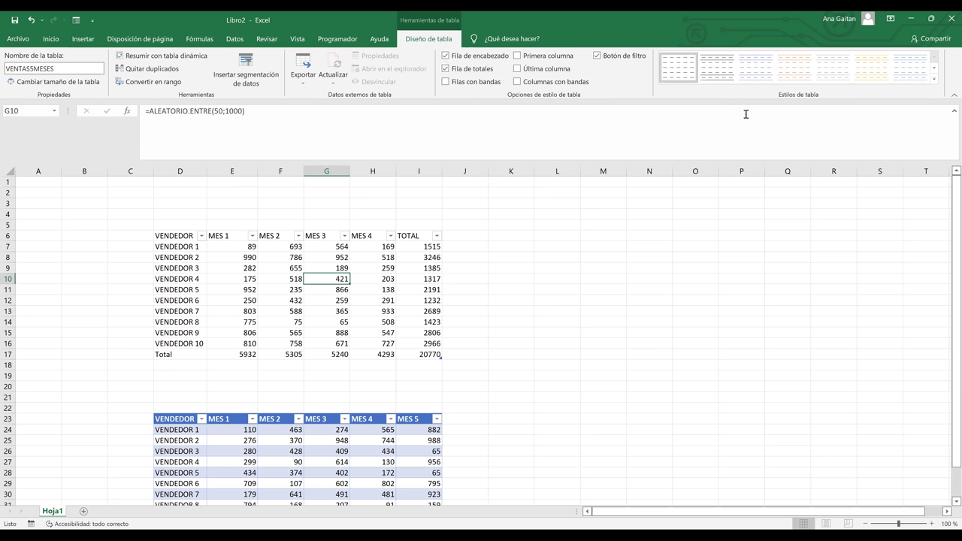
{"action": "left_click", "coordinate": [598, 55]}
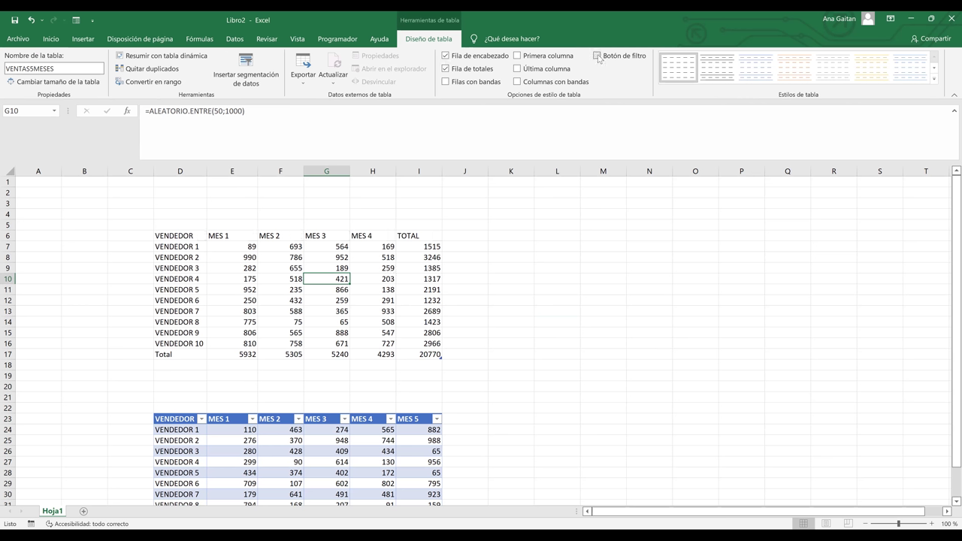
{"action": "left_click", "coordinate": [571, 236]}
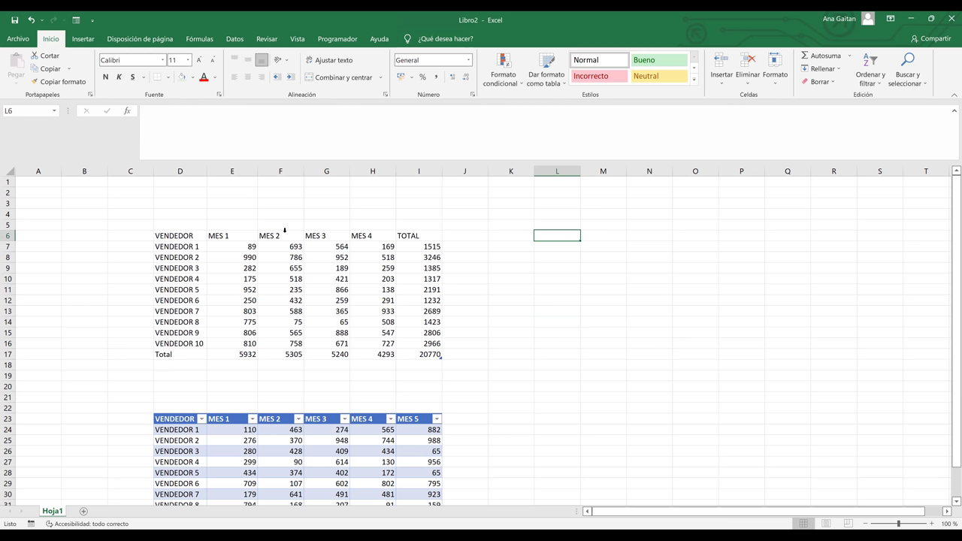
Examine the upper table's month columns, TOTAL formula and individual cells without the filter buttons
{"action": "left_click", "coordinate": [285, 231]}
{"action": "left_click", "coordinate": [324, 232]}
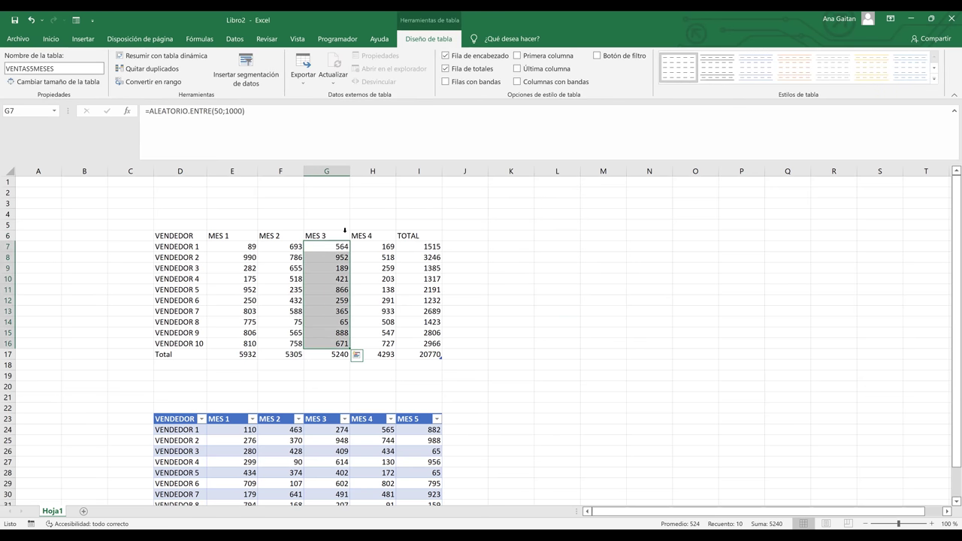
{"action": "left_click", "coordinate": [355, 235]}
{"action": "left_click", "coordinate": [427, 243]}
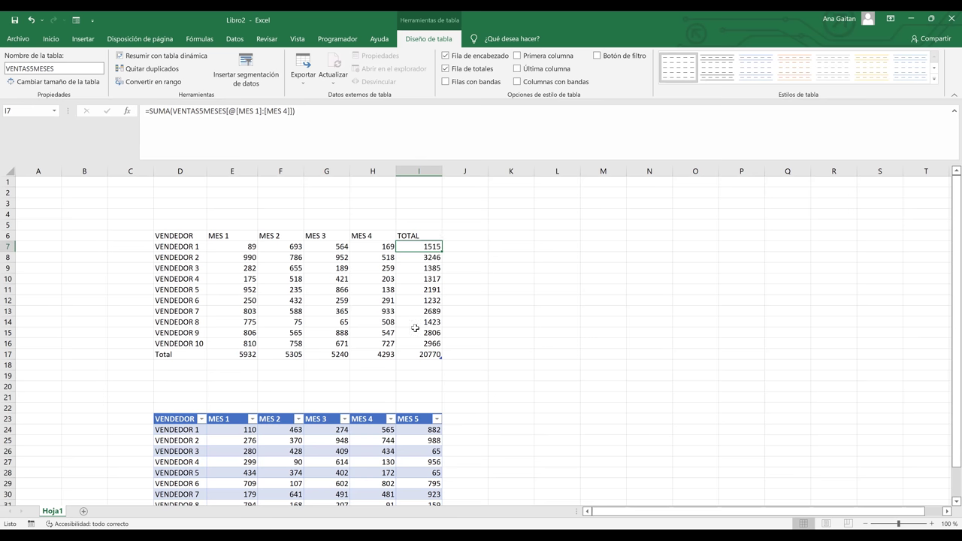
{"action": "left_click", "coordinate": [198, 280]}
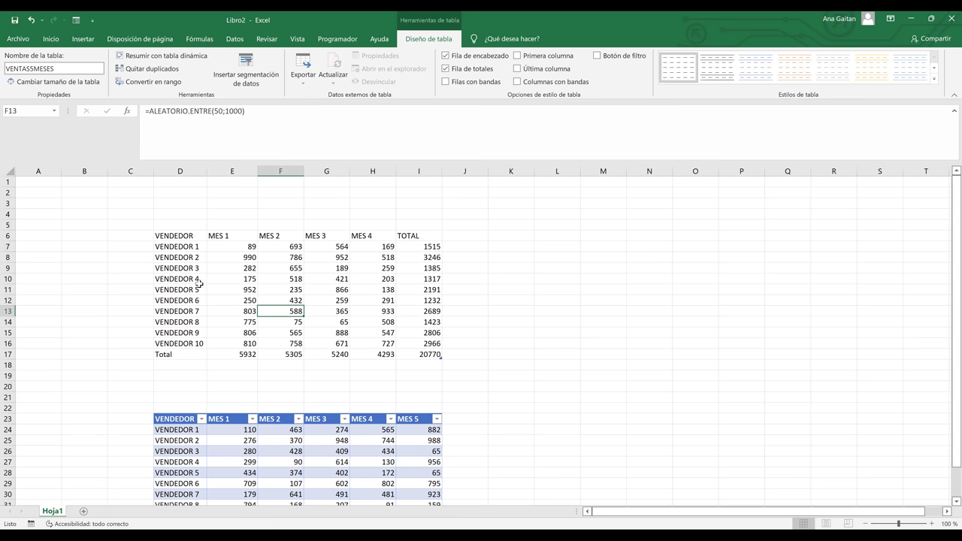
{"action": "left_click", "coordinate": [315, 270]}
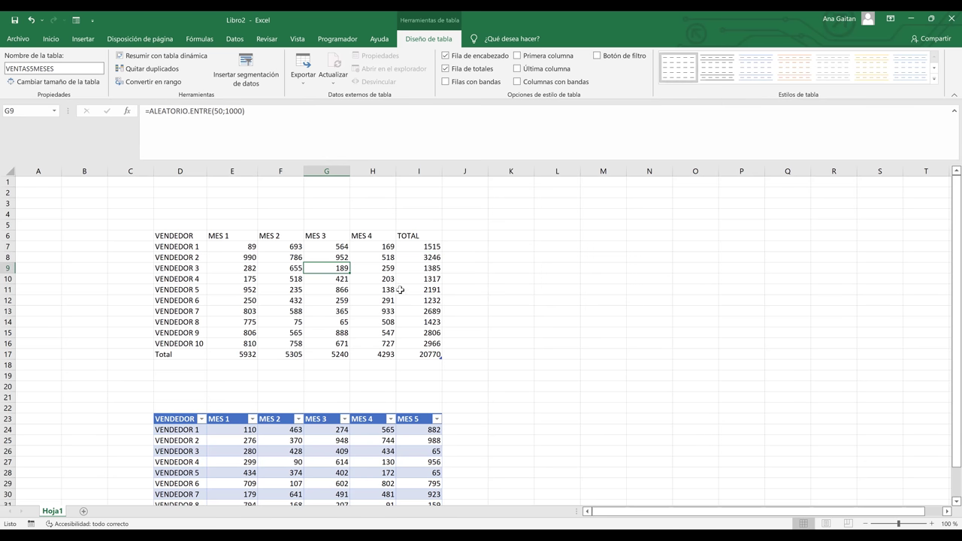
Show the upper table's filter buttons again and filter the VENDEDOR column to exclude VENDEDOR 4
{"action": "left_click", "coordinate": [598, 56]}
{"action": "left_click", "coordinate": [436, 236]}
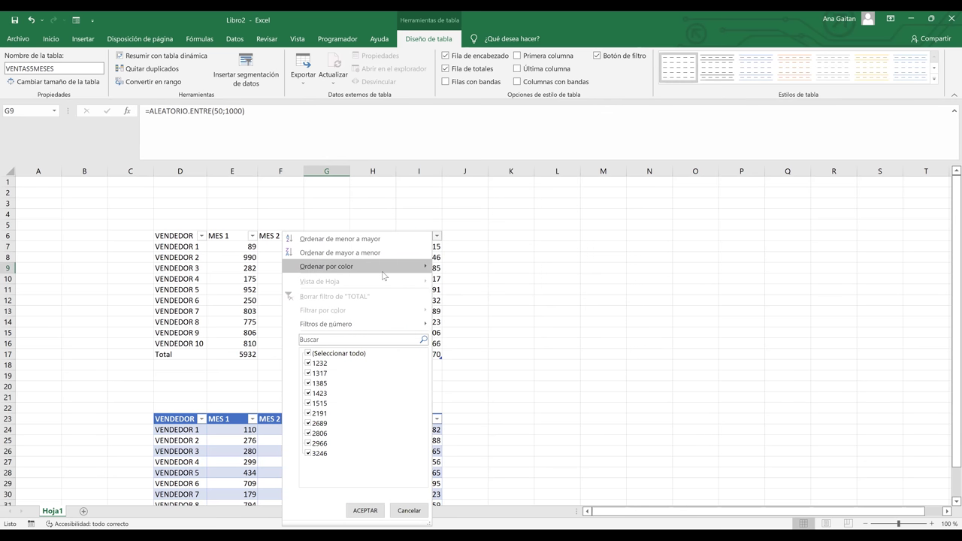
{"action": "left_click", "coordinate": [201, 239]}
{"action": "left_click", "coordinate": [201, 237]}
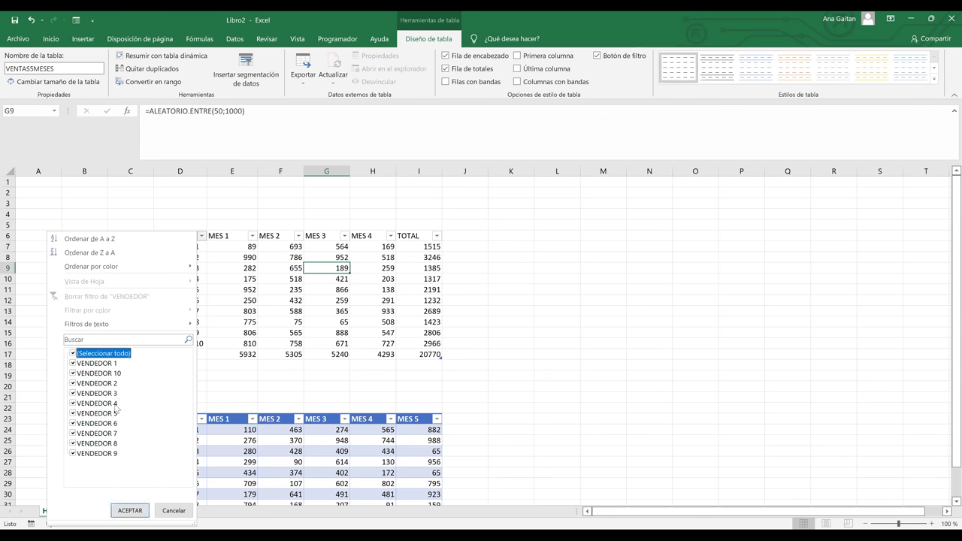
{"action": "left_click", "coordinate": [112, 403]}
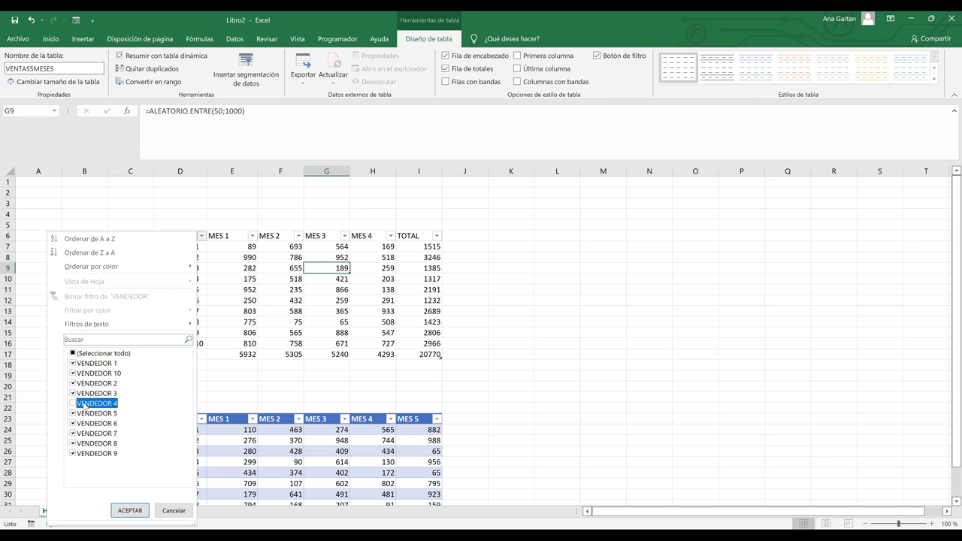
{"action": "left_click", "coordinate": [134, 517]}
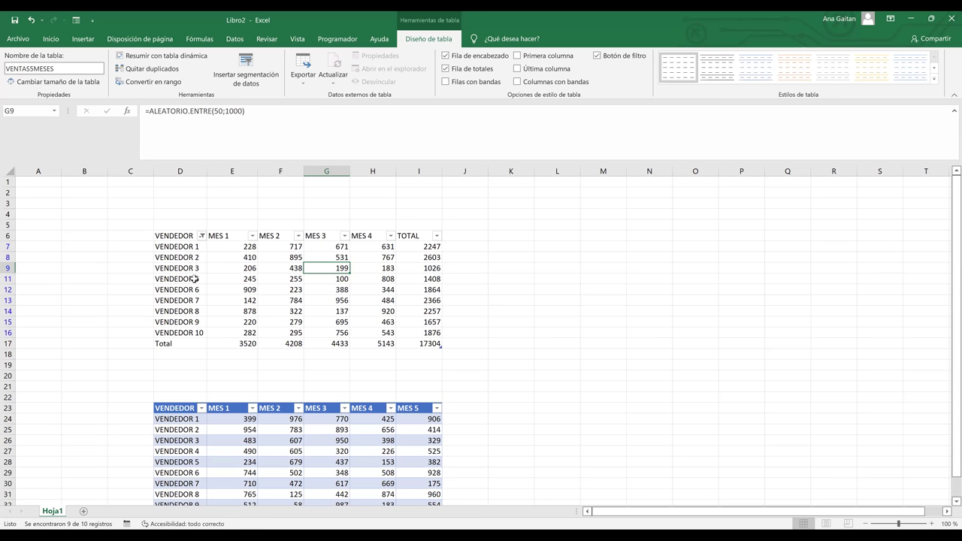
Restore all sellers in the upper table by selecting every value in the VENDEDOR filter
{"action": "left_click", "coordinate": [195, 279]}
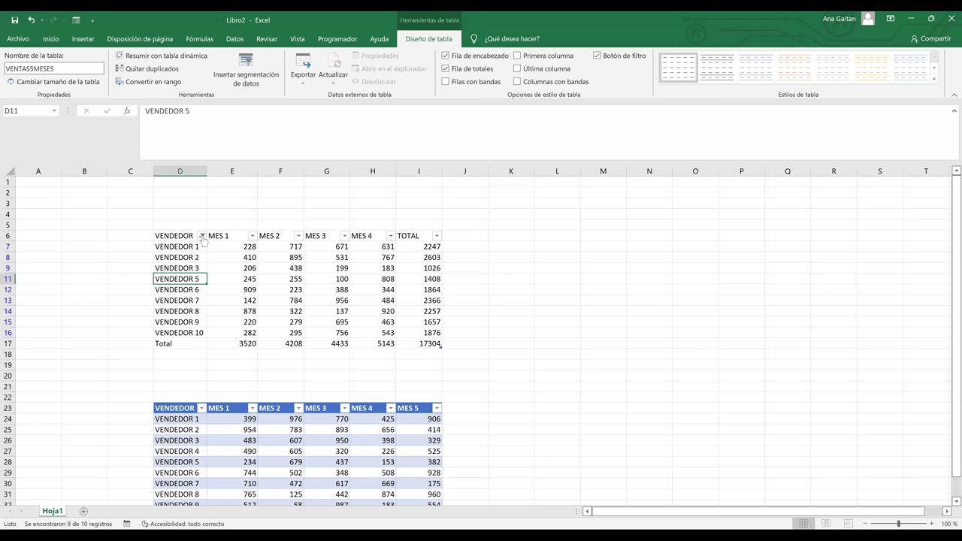
{"action": "left_click", "coordinate": [201, 236]}
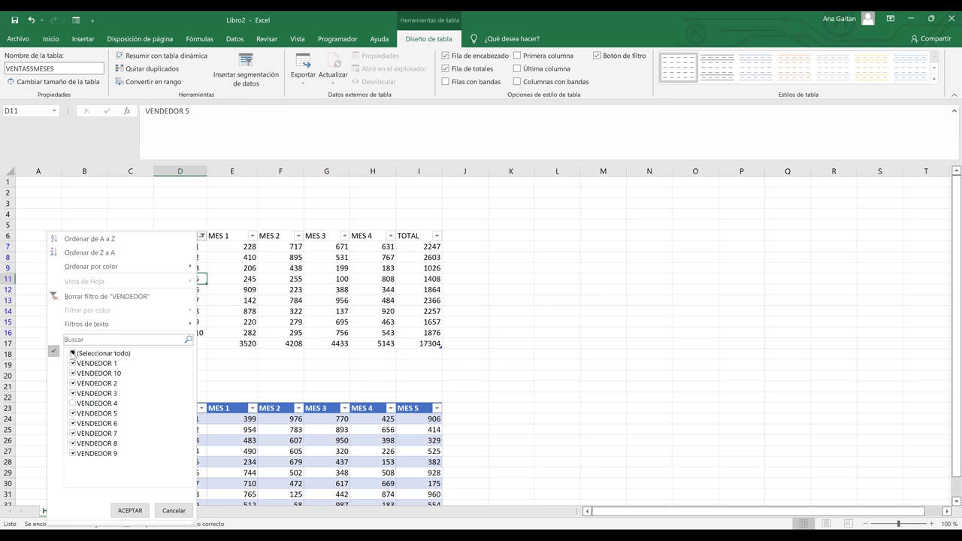
{"action": "left_click", "coordinate": [73, 353]}
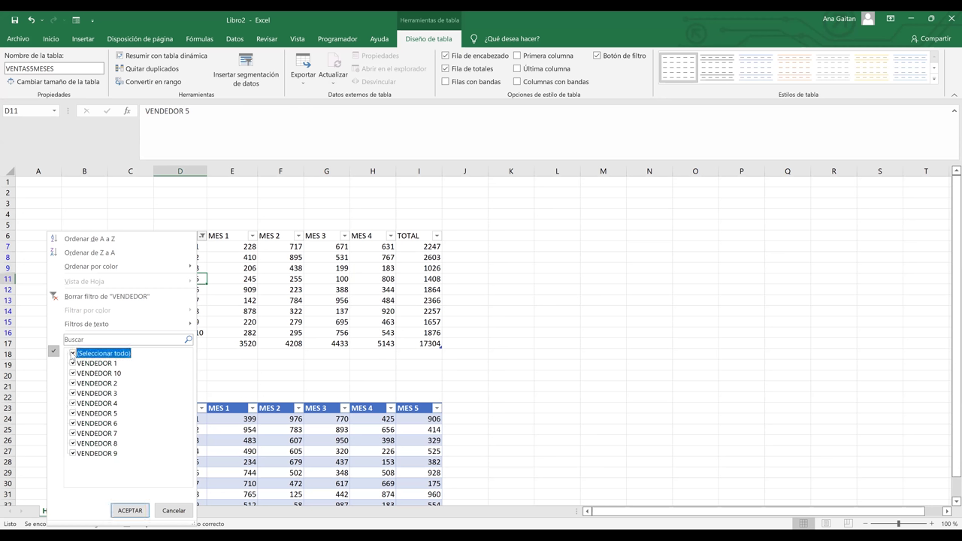
{"action": "left_click", "coordinate": [129, 511]}
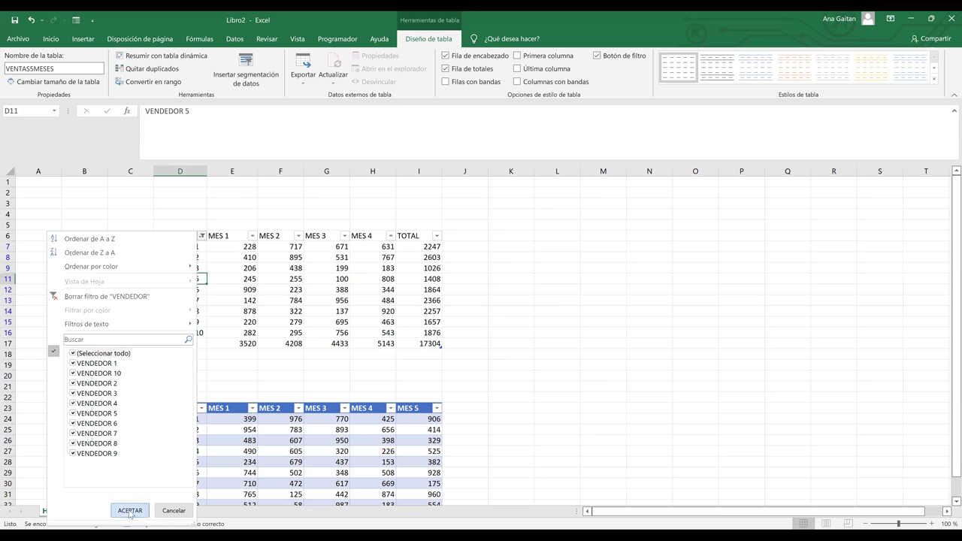
{"action": "left_click", "coordinate": [523, 363]}
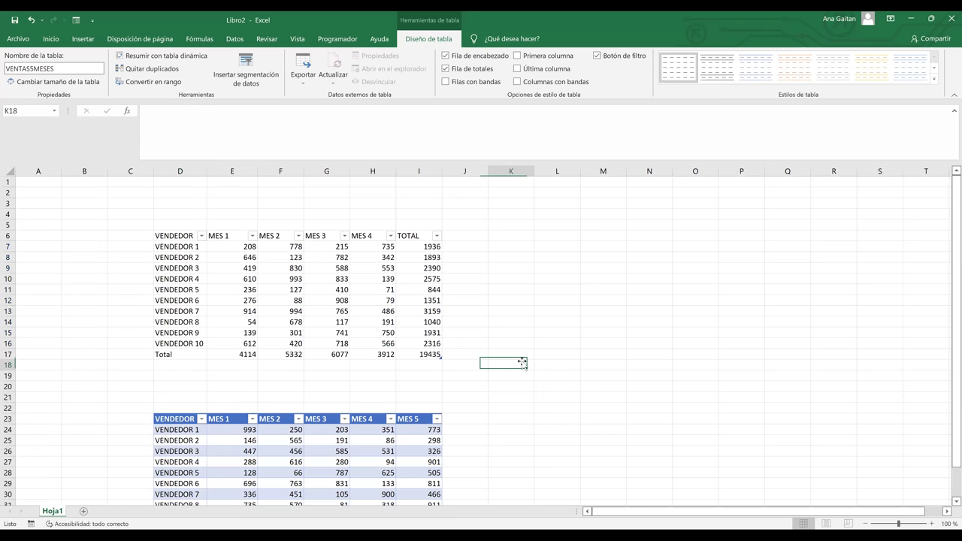
{"action": "left_click", "coordinate": [292, 279]}
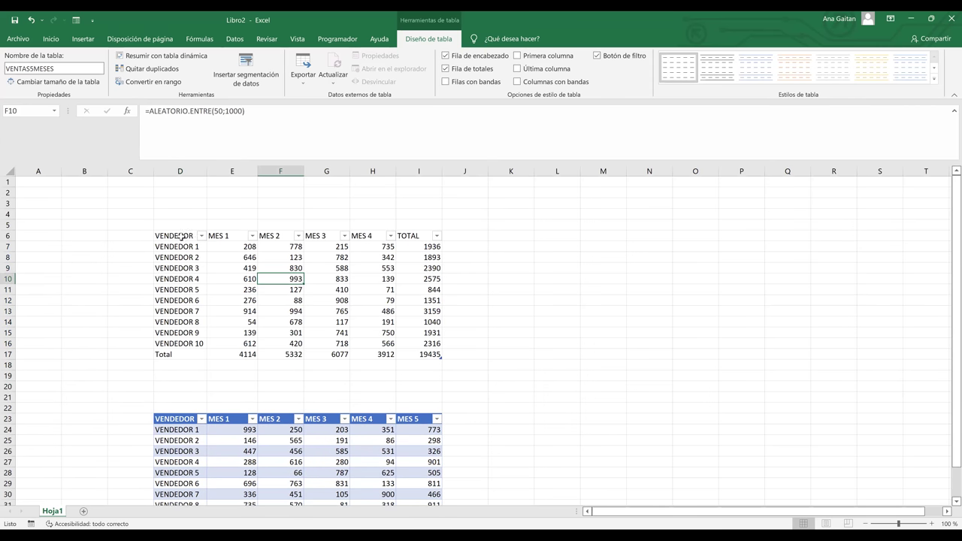
{"action": "left_click", "coordinate": [386, 374]}
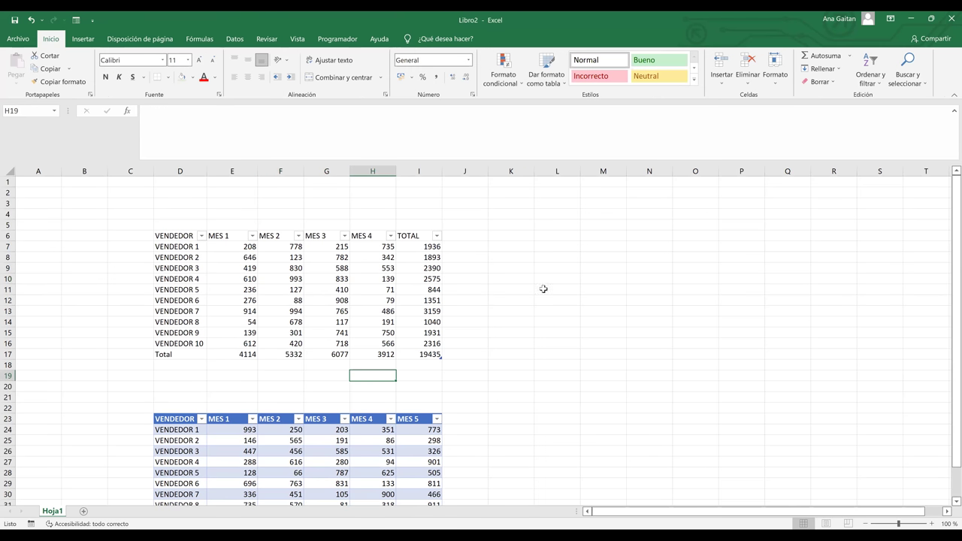
Clear the ten generic seller labels from the upper table's VENDEDOR column, cells D7 to D16
{"action": "left_click_drag", "start_coordinate": [183, 248], "coordinate": [178, 345]}
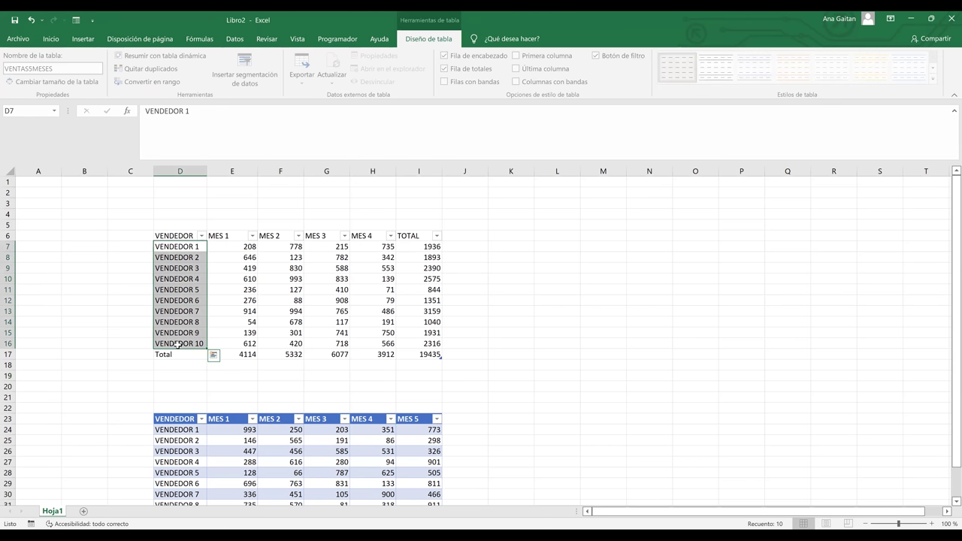
{"action": "key", "text": "Delete"}
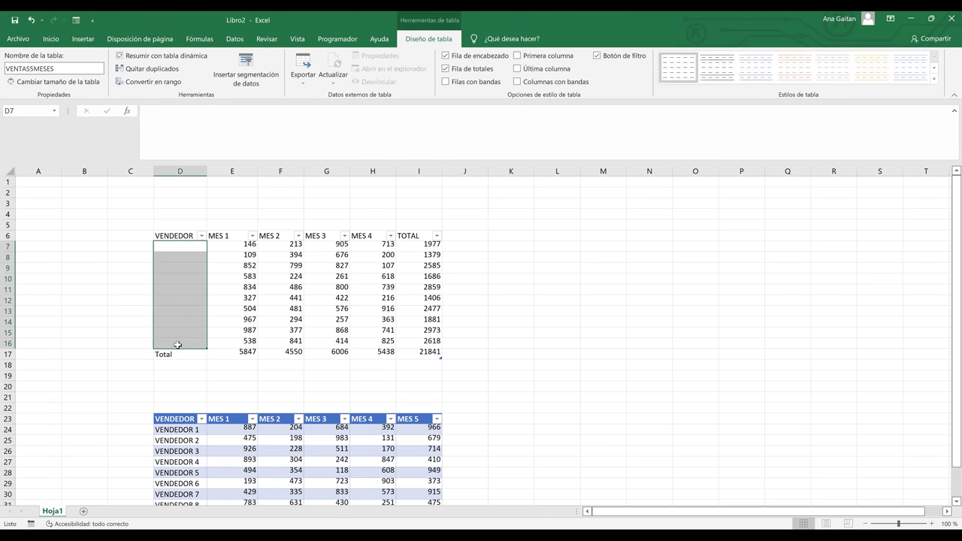
{"action": "key", "text": "Up"}
{"action": "key", "text": "Down"}
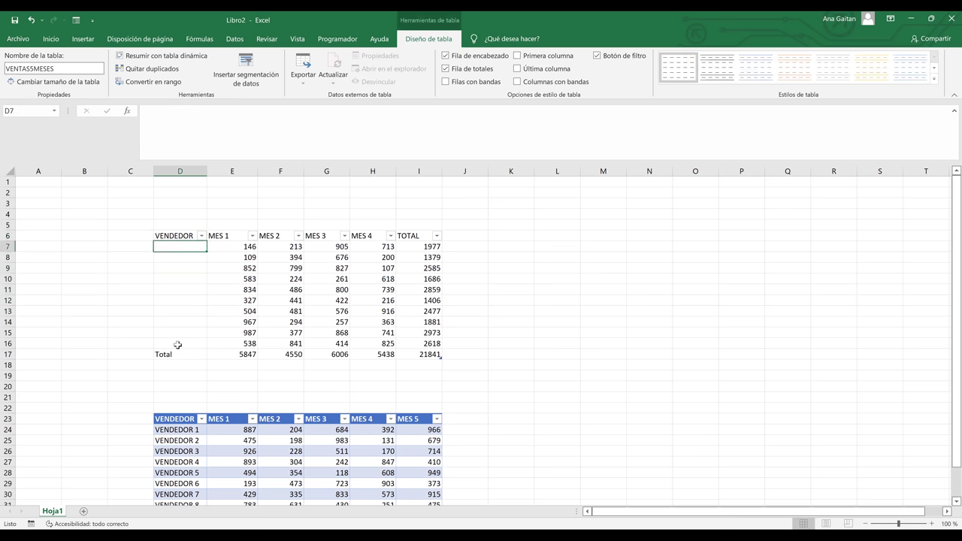
Enter a seller's first name with an initial capital in cell D7 of the upper table
{"action": "type", "text": "a"}
{"action": "key", "text": "BackSpace"}
{"action": "type", "text": "ana"}
{"action": "key", "text": "Return"}
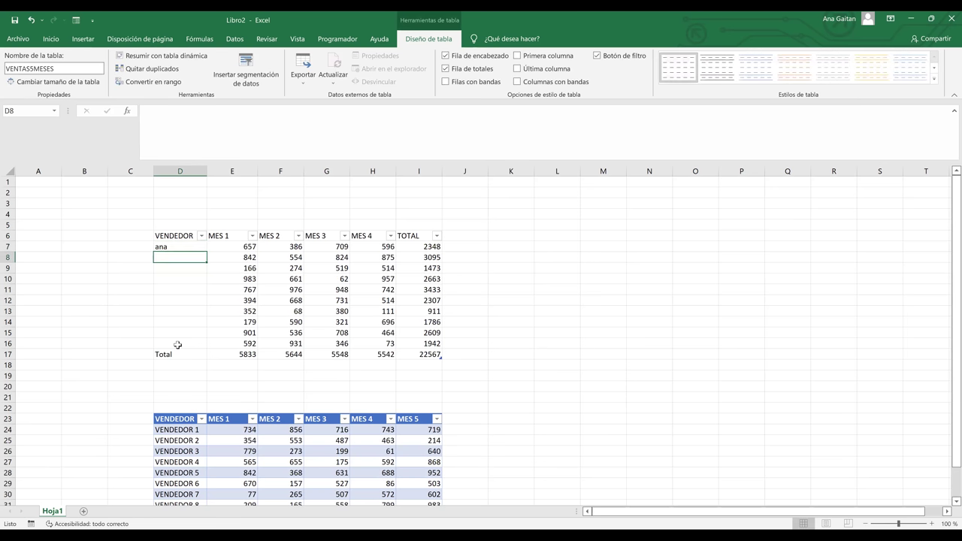
{"action": "key", "text": "Up"}
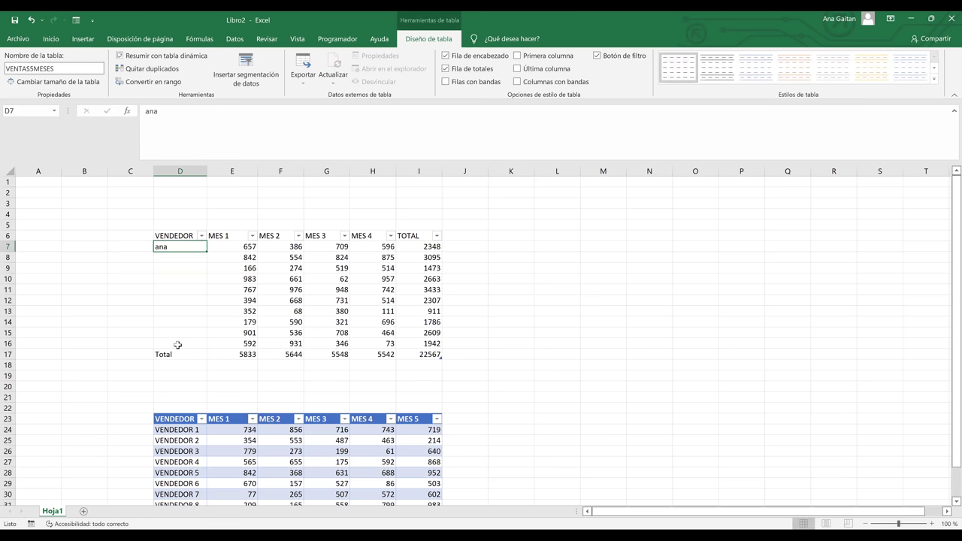
{"action": "type", "text": "Ana"}
{"action": "key", "text": "Return"}
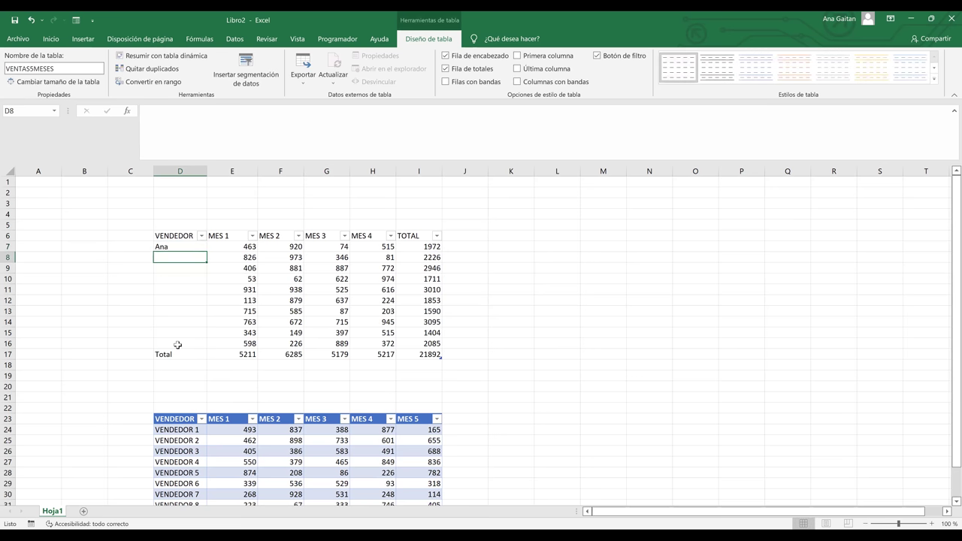
Fill cells D8, D9 and D10 of the VENDEDOR column with sellers' first names
{"action": "type", "text": "Lucia"}
{"action": "key", "text": "Return"}
{"action": "key", "text": "Return"}
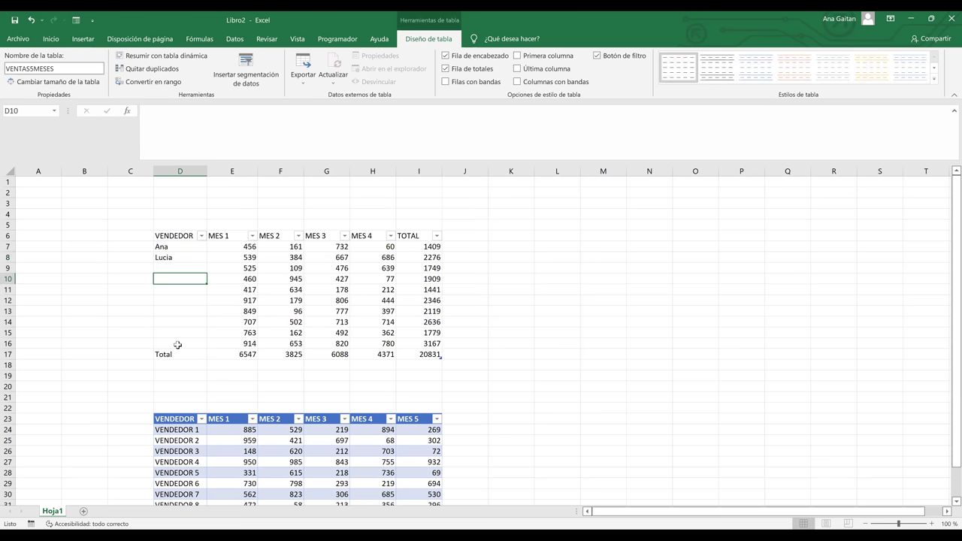
{"action": "type", "text": "MM"}
{"action": "key", "text": "BackSpace"}
{"action": "type", "text": "ario"}
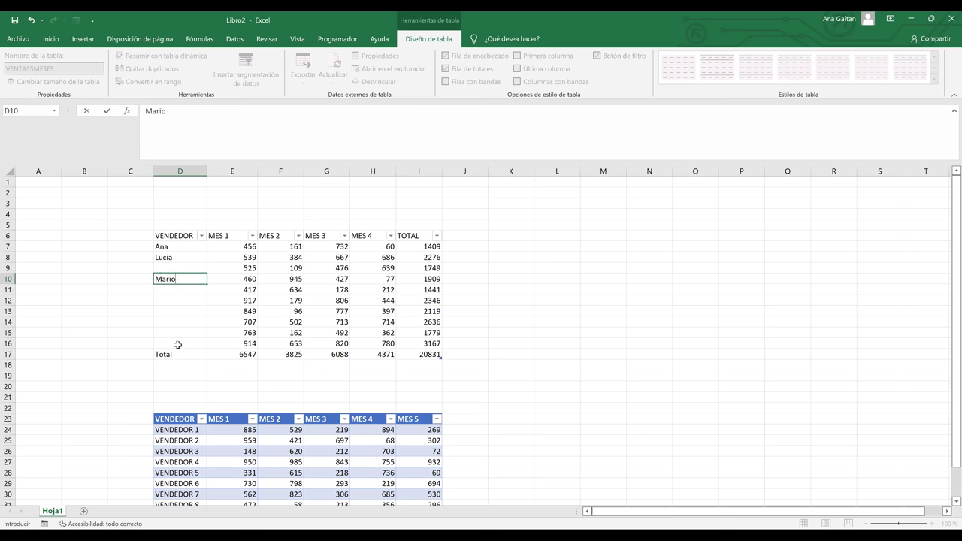
{"action": "key", "text": "Up"}
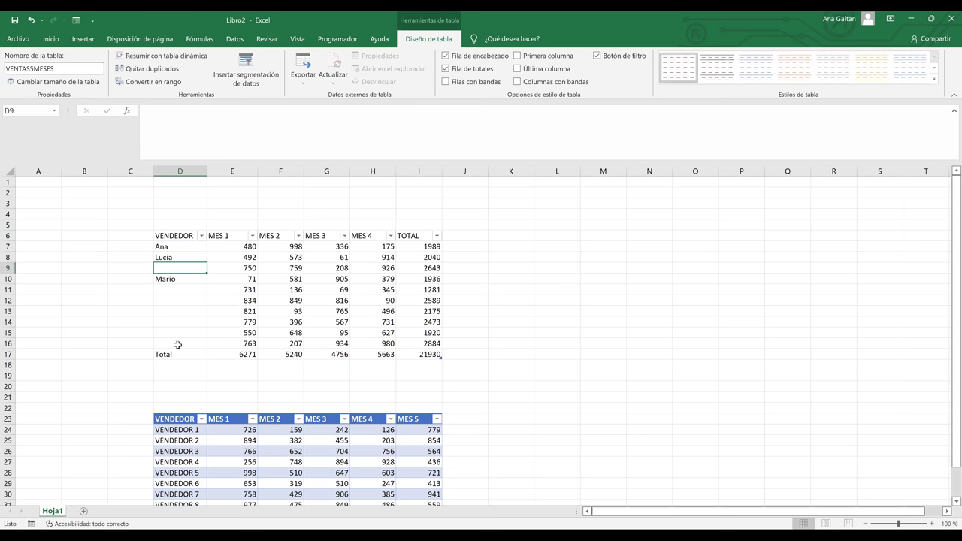
{"action": "type", "text": "Carlos"}
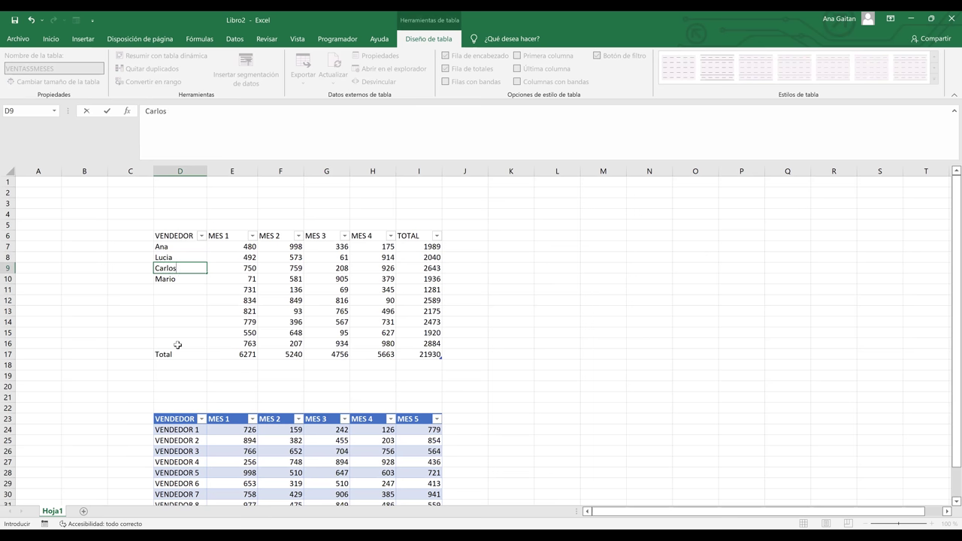
{"action": "key", "text": "Down"}
{"action": "key", "text": "Down"}
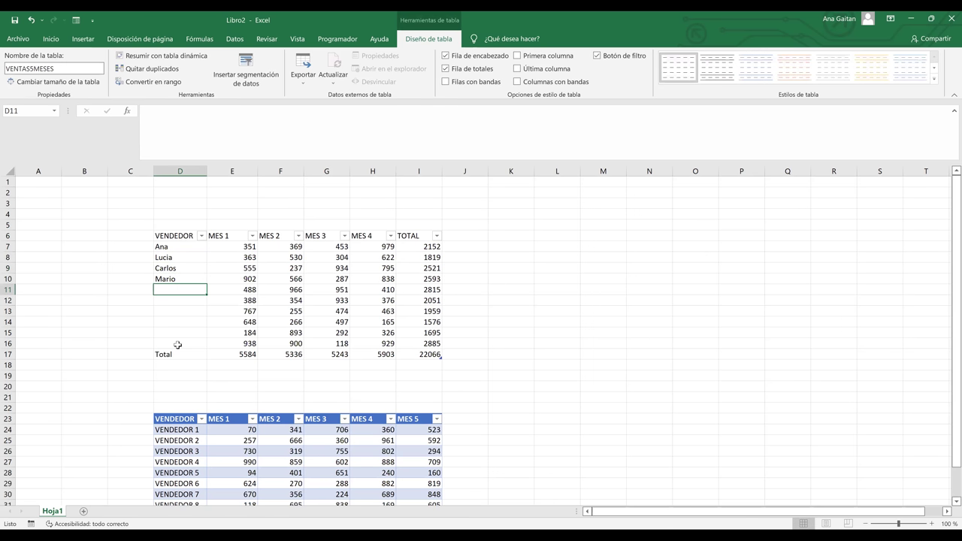
Fill cells D11 and D12 of the VENDEDOR column with two more sellers' first names
{"action": "type", "text": "Jami"}
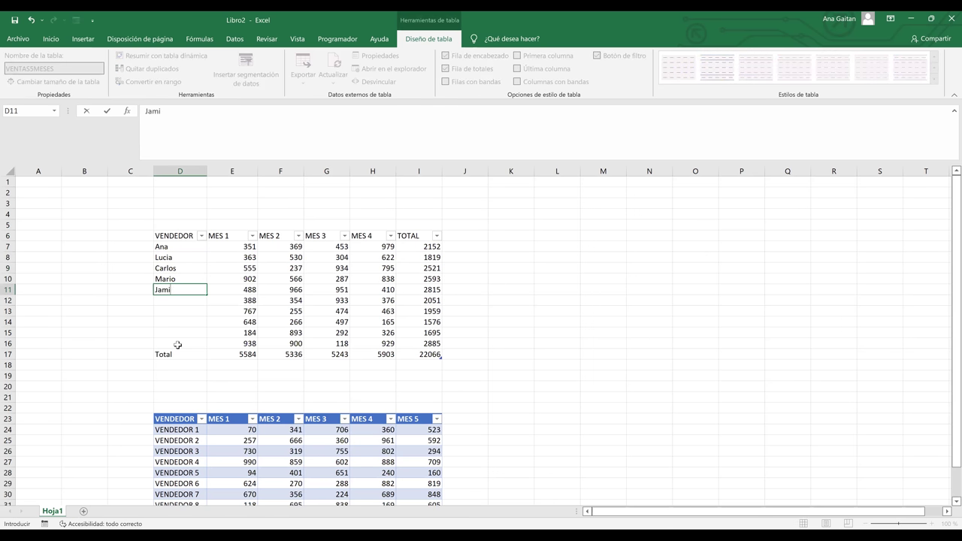
{"action": "key", "text": "BackSpace"}
{"action": "key", "text": "BackSpace"}
{"action": "type", "text": "ime"}
{"action": "key", "text": "Return"}
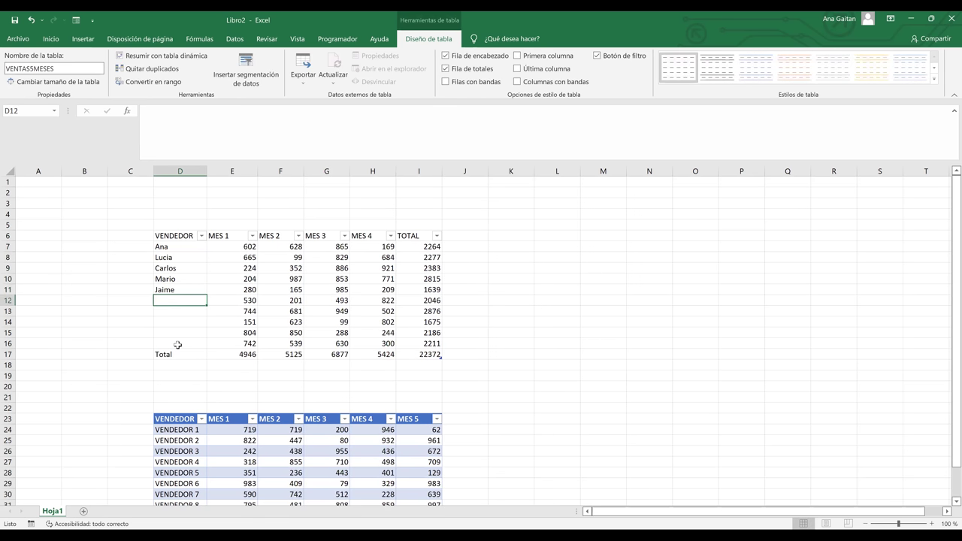
{"action": "type", "text": "Carla"}
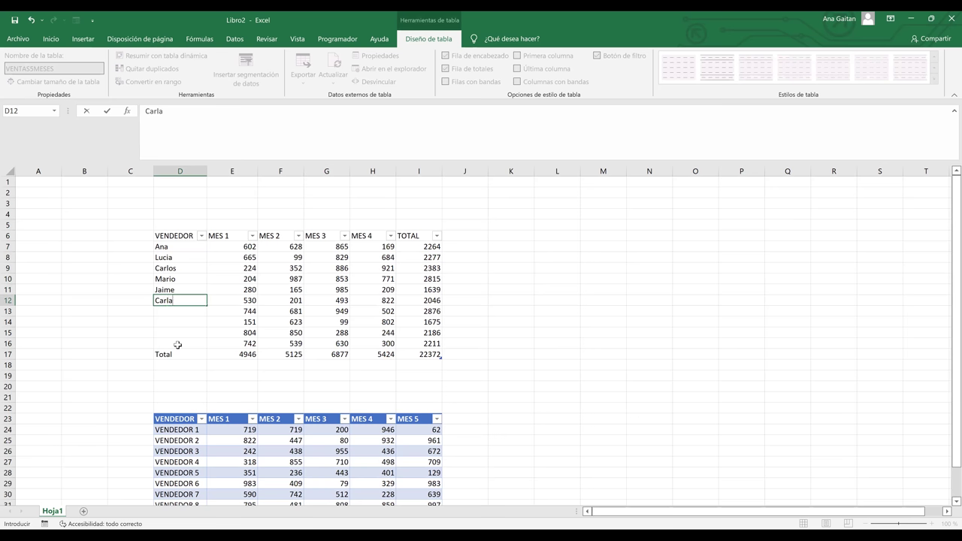
{"action": "key", "text": "Return"}
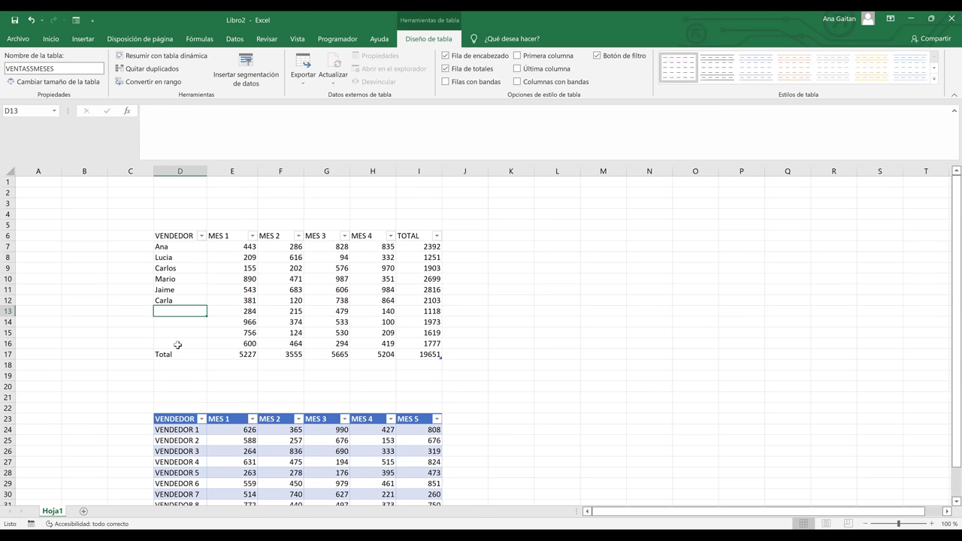
Enter different sellers' first names in cells D13 and D14 of the upper table
{"action": "type", "text": "Ma"}
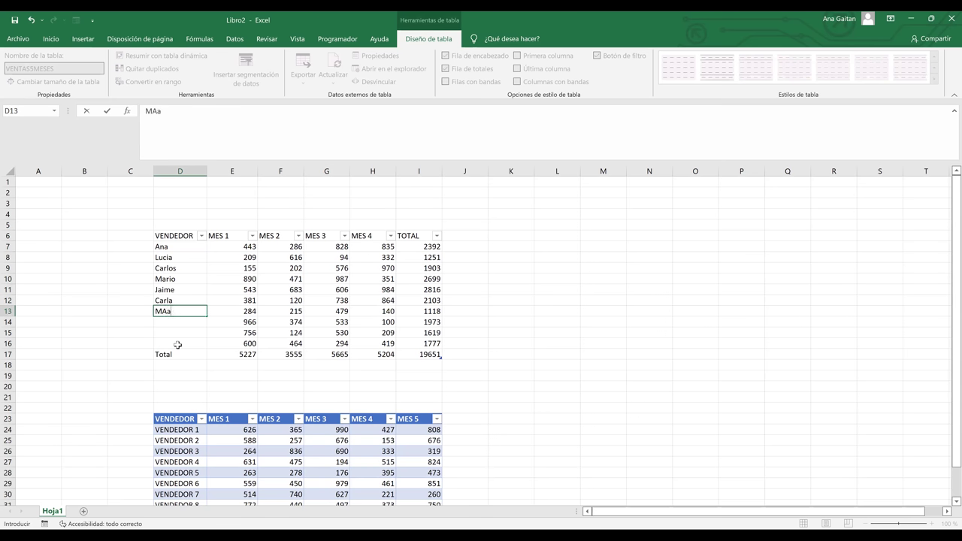
{"action": "type", "text": "rice"}
{"action": "type", "text": "la"}
{"action": "key", "text": "Return"}
{"action": "type", "text": "Diana"}
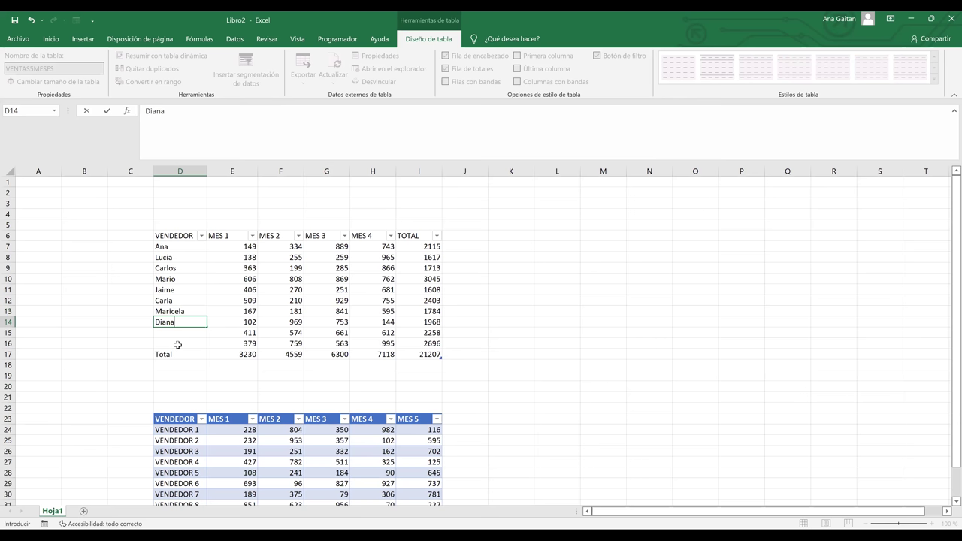
{"action": "key", "text": "Return"}
Complete the VENDEDOR column by entering sellers' first names in cells D15 and D16
{"action": "type", "text": "Car"}
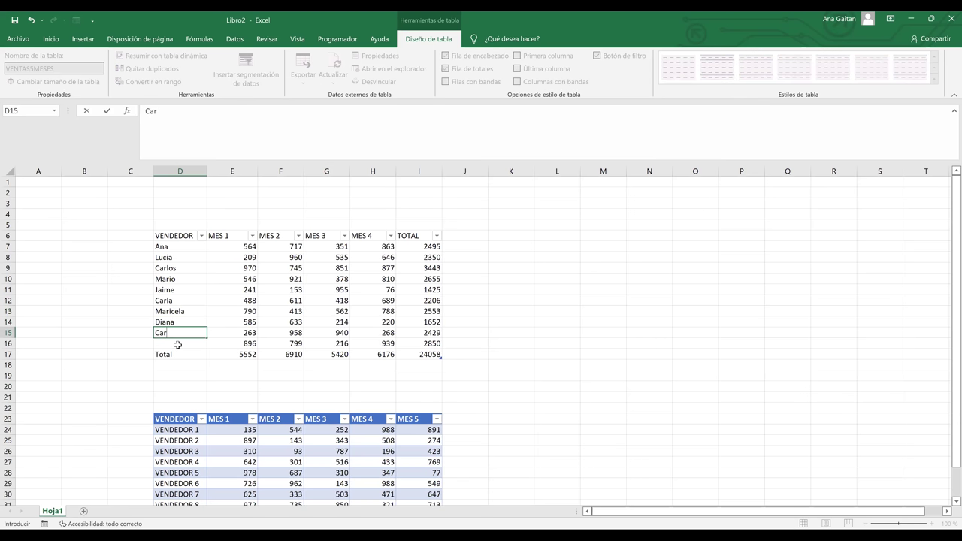
{"action": "type", "text": "oni"}
{"action": "key", "text": "BackSpace"}
{"action": "key", "text": "BackSpace"}
{"action": "type", "text": "ñi"}
{"action": "type", "text": "na"}
{"action": "key", "text": "BackSpace"}
{"action": "key", "text": "BackSpace"}
{"action": "key", "text": "BackSpace"}
{"action": "key", "text": "BackSpace"}
{"action": "type", "text": "lina"}
{"action": "key", "text": "Return"}
{"action": "type", "text": "Roberto"}
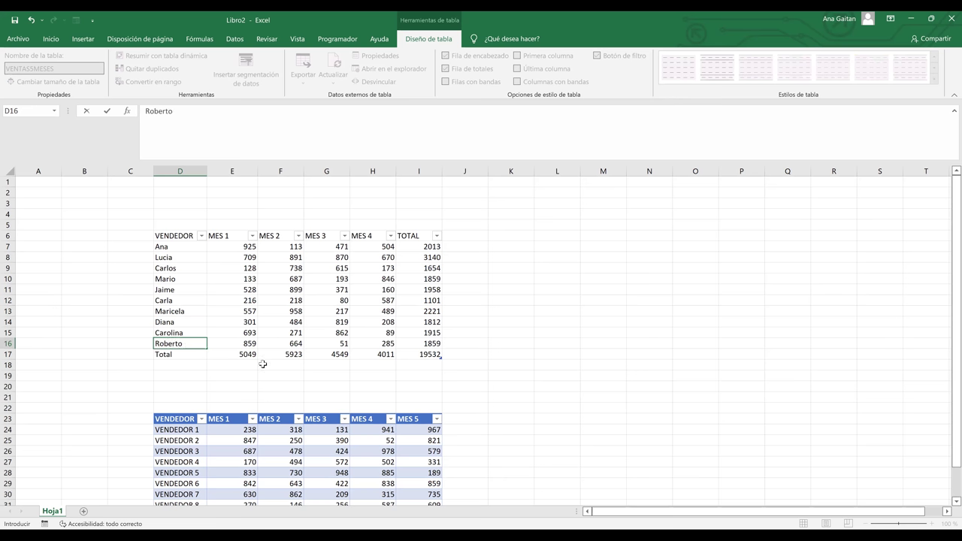
{"action": "left_click", "coordinate": [263, 364]}
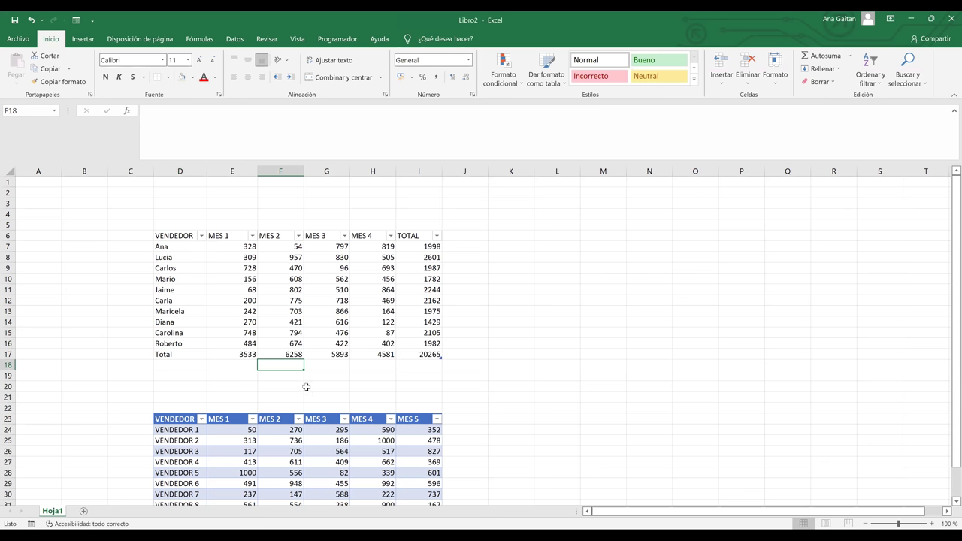
Replace the seller's name in cell D7 with a different first name that starts with X
{"action": "left_click", "coordinate": [174, 249]}
{"action": "key", "text": "BackSpace"}
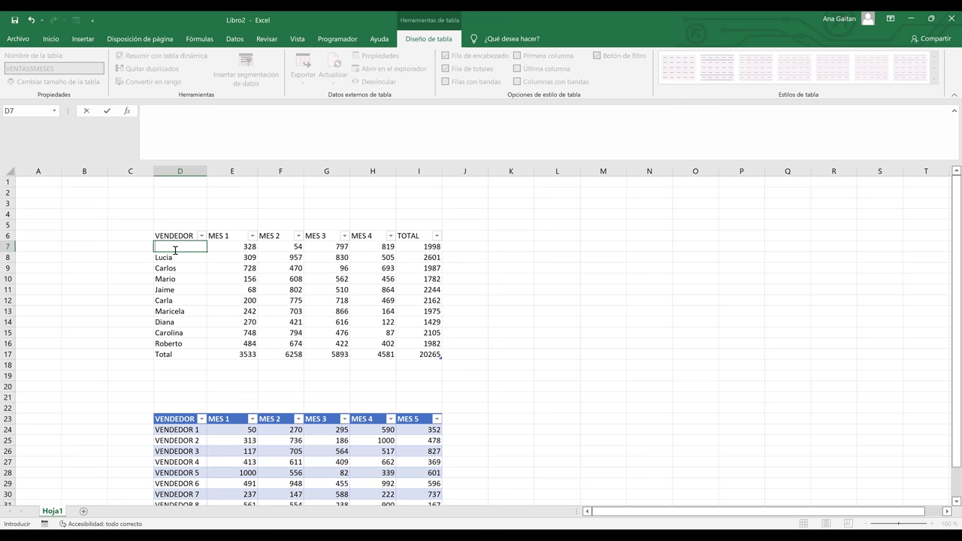
{"action": "type", "text": "Xiomara"}
{"action": "left_click", "coordinate": [279, 292]}
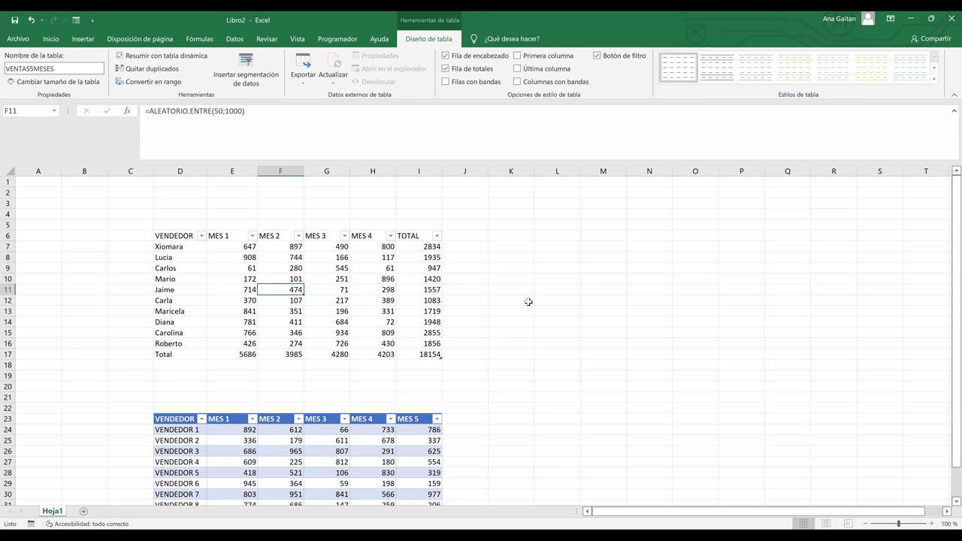
Apply the green table style from the second row of the Medio group to the upper table
{"action": "left_click", "coordinate": [371, 272]}
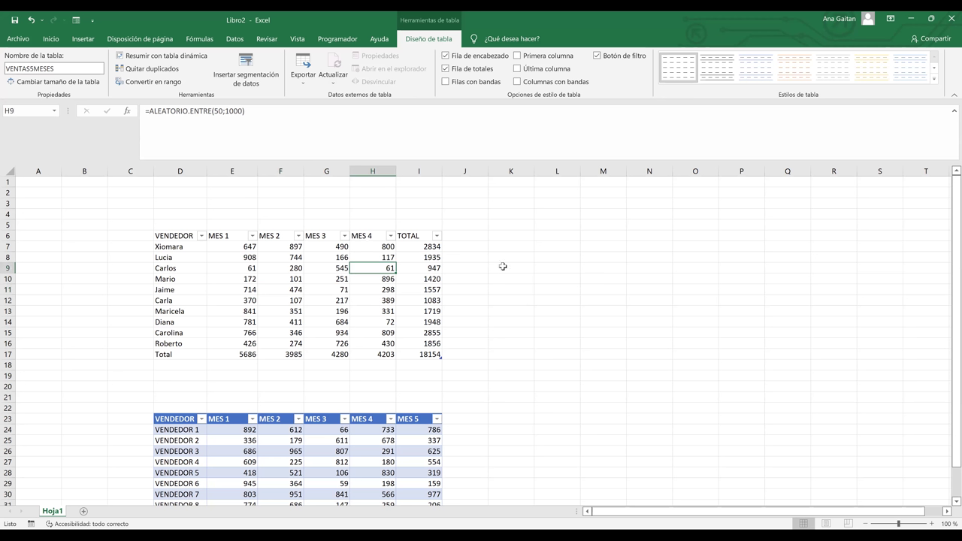
{"action": "left_click", "coordinate": [934, 78]}
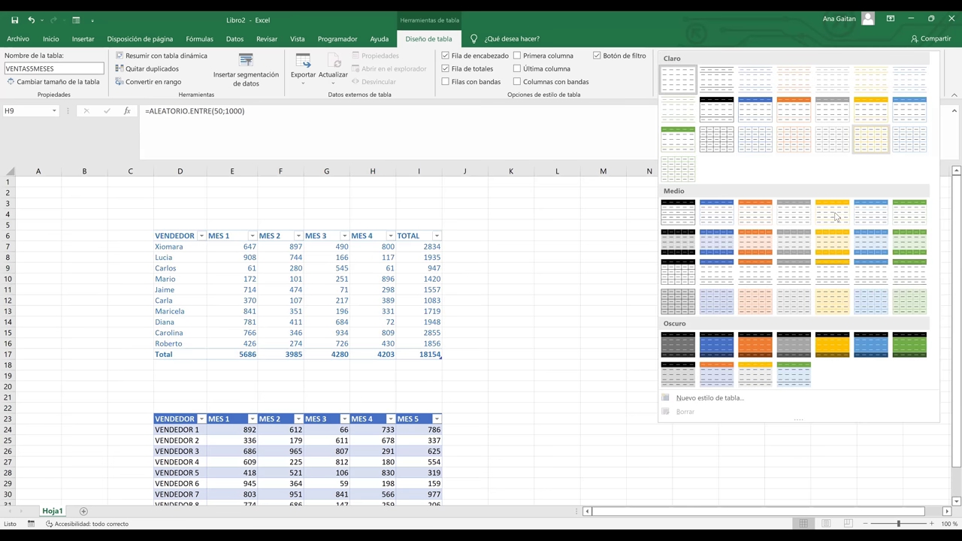
{"action": "left_click", "coordinate": [917, 246]}
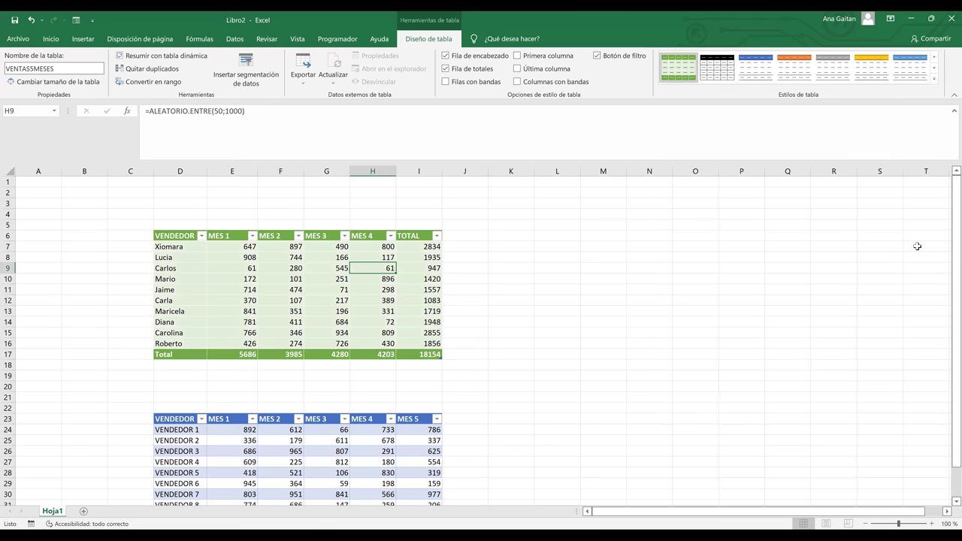
{"action": "left_click", "coordinate": [183, 246]}
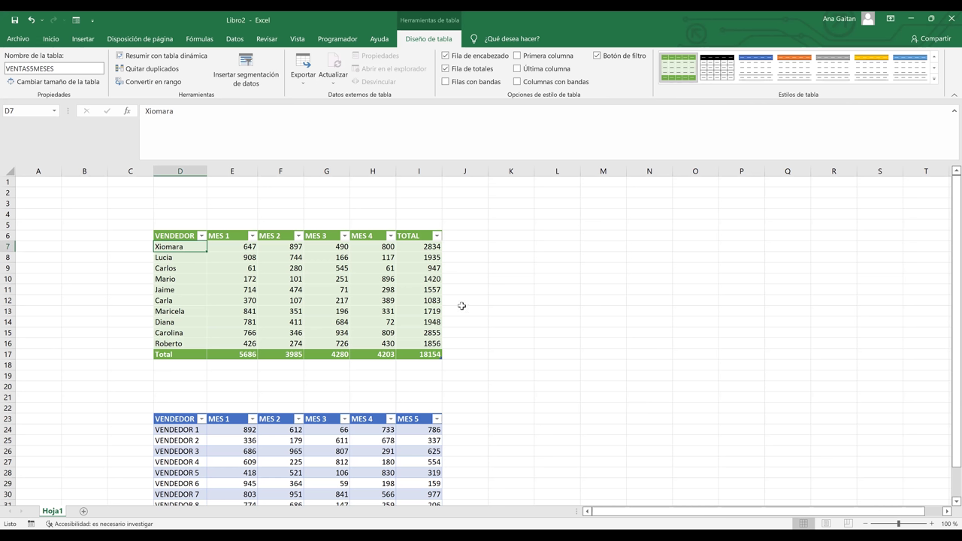
{"action": "left_click", "coordinate": [399, 287]}
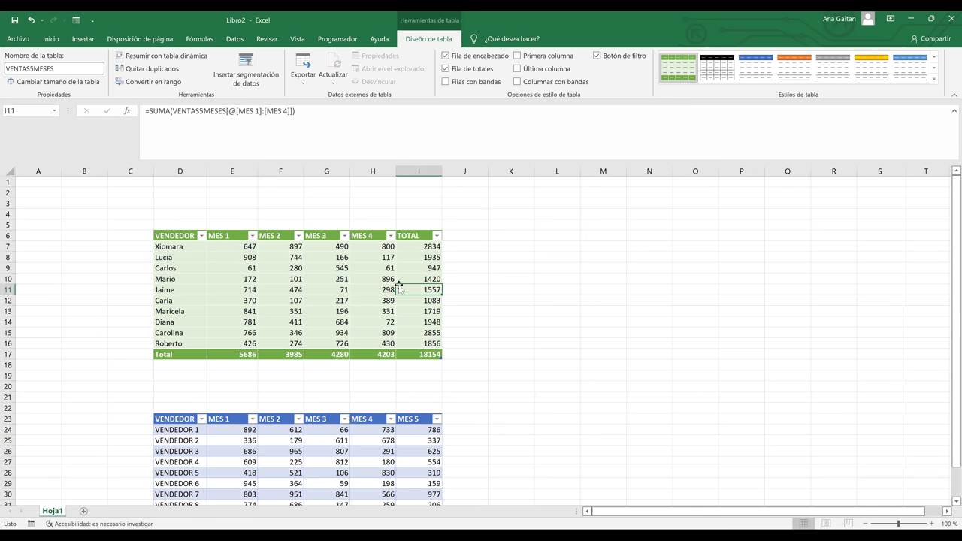
{"action": "left_click", "coordinate": [468, 345]}
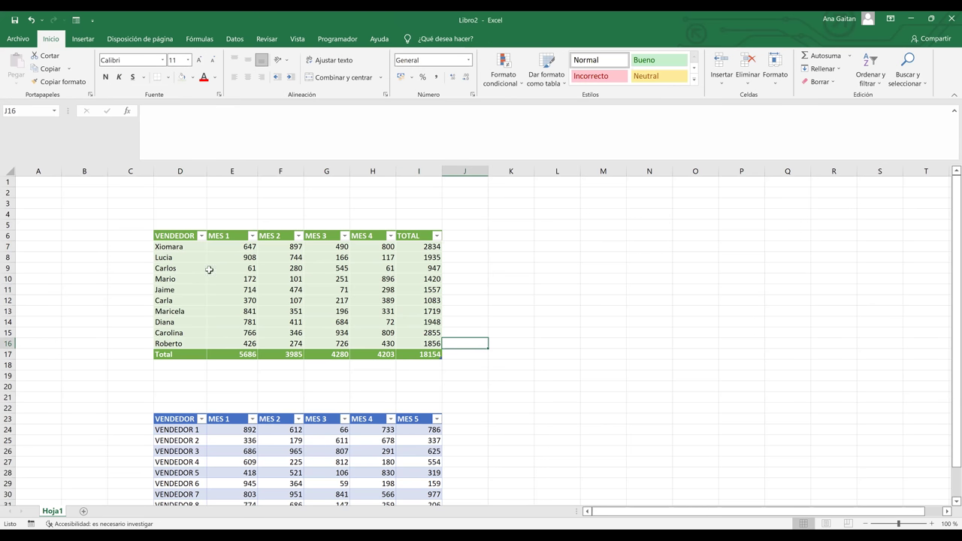
Sort the upper table by the VENDEDOR column on cell values (Valores de celda) in A a Z order
{"action": "left_click_drag", "start_coordinate": [184, 236], "coordinate": [419, 363]}
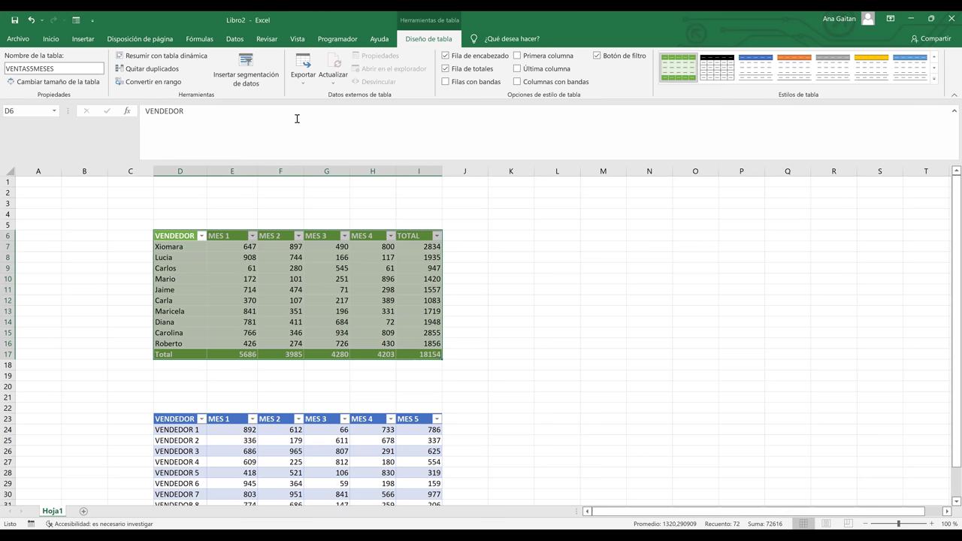
{"action": "left_click", "coordinate": [236, 39]}
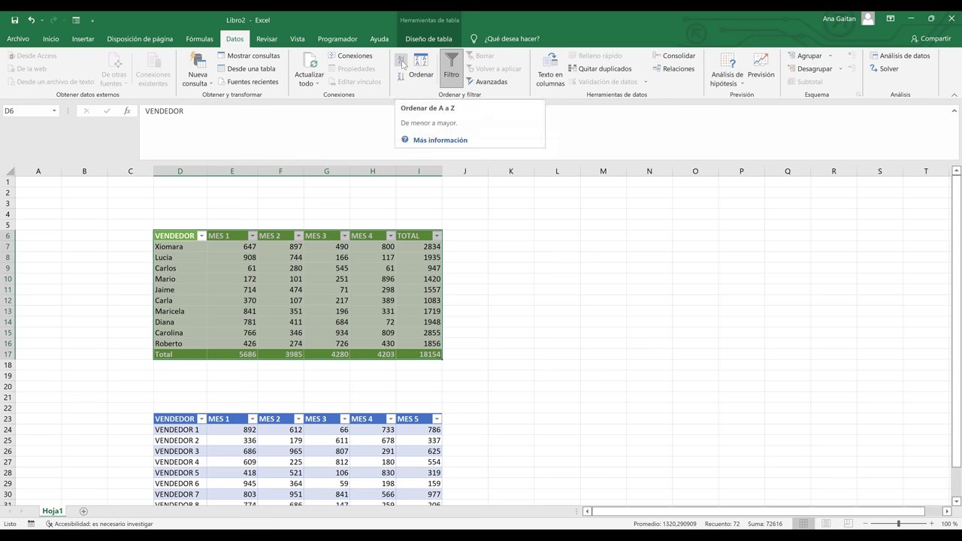
{"action": "left_click", "coordinate": [419, 68]}
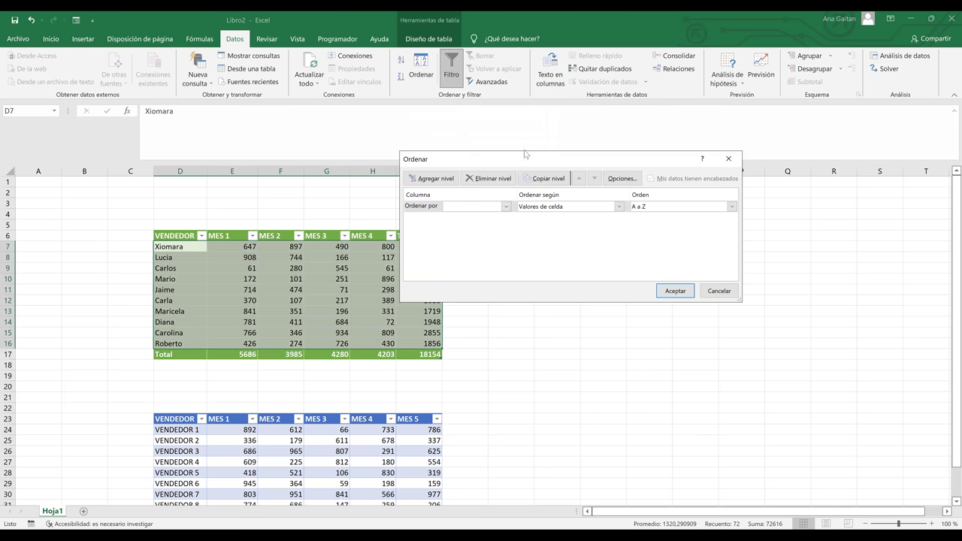
{"action": "left_click", "coordinate": [554, 173]}
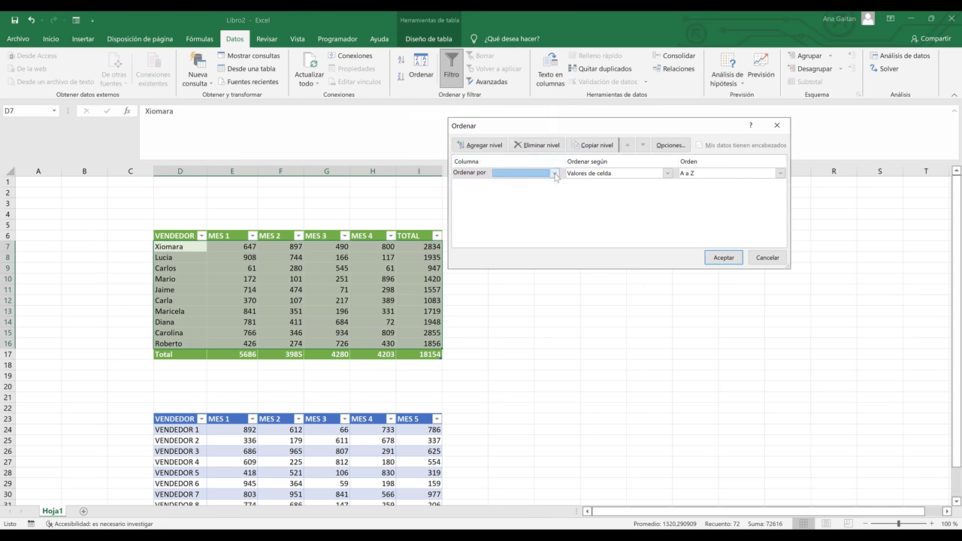
{"action": "left_click", "coordinate": [529, 175]}
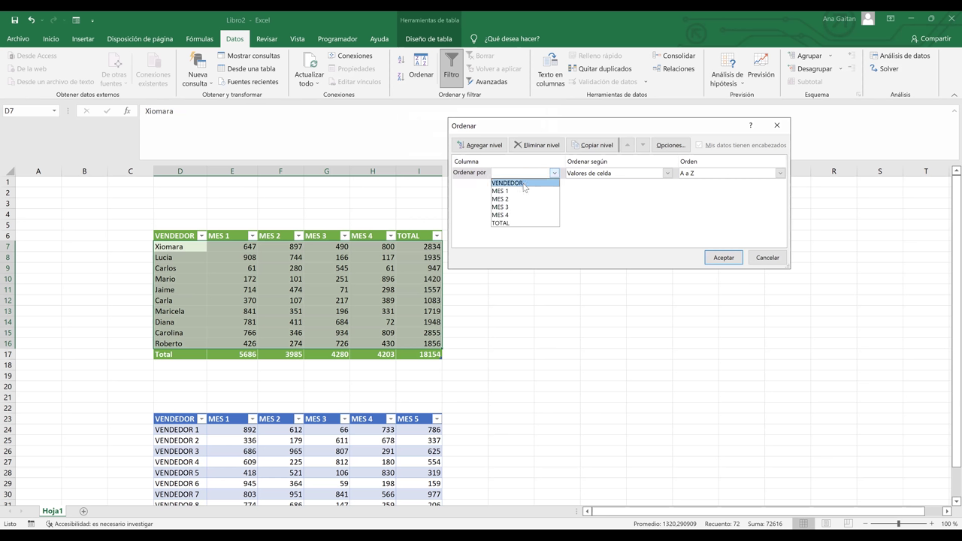
{"action": "left_click", "coordinate": [524, 184]}
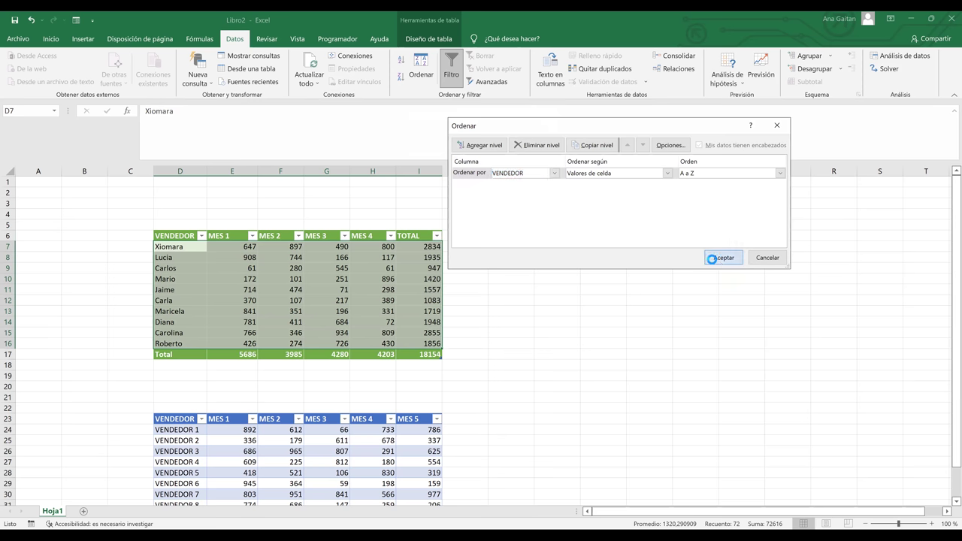
{"action": "left_click", "coordinate": [722, 258]}
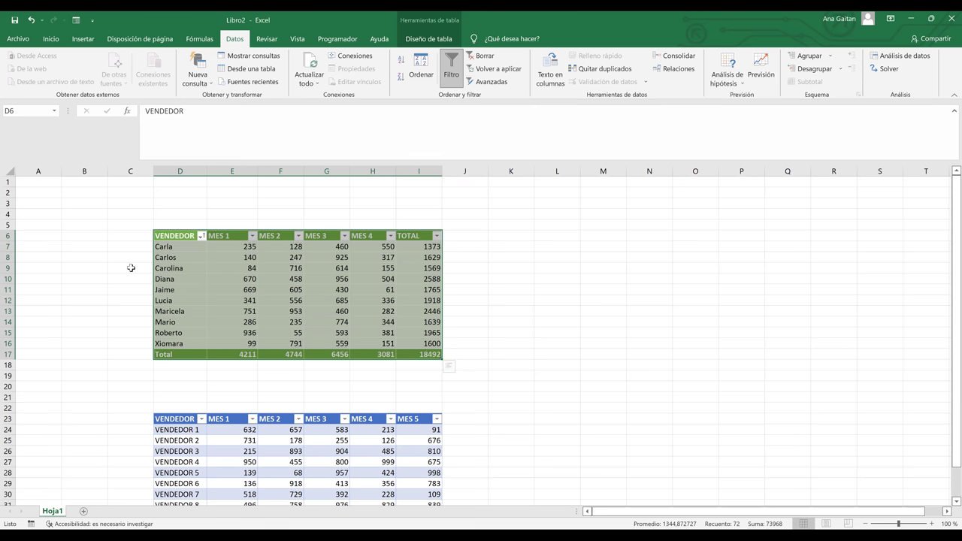
Undo the last sort of the upper table's VENDEDOR column
{"action": "left_click", "coordinate": [151, 258]}
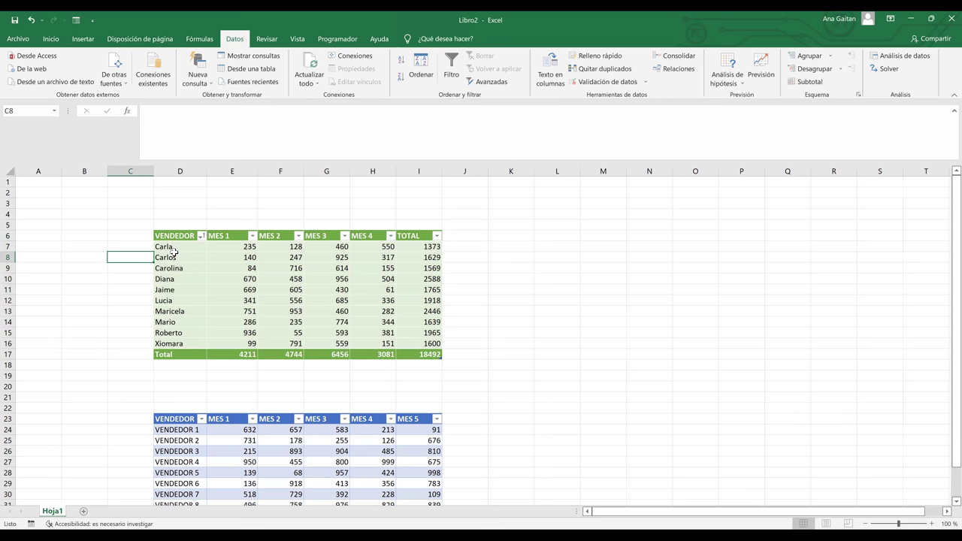
{"action": "left_click", "coordinate": [108, 307]}
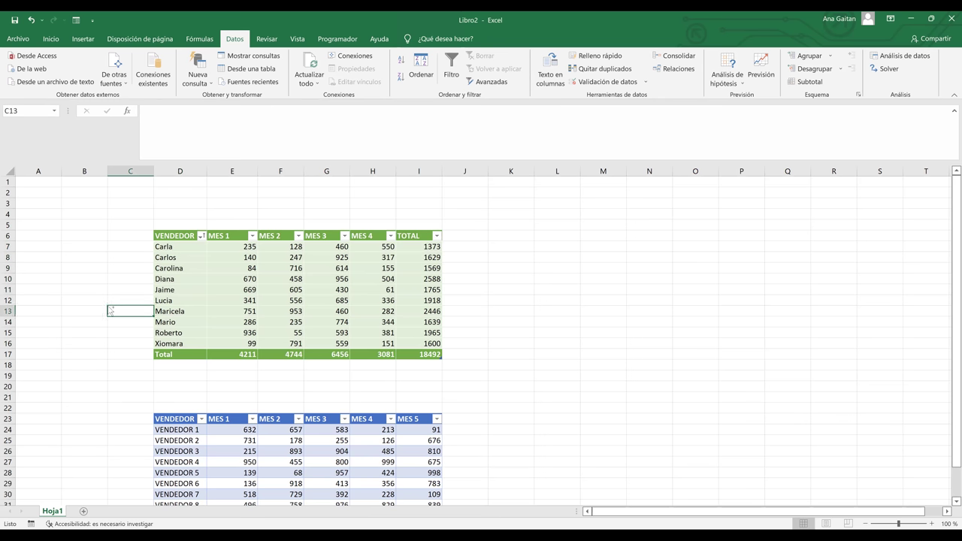
{"action": "left_click", "coordinate": [163, 225]}
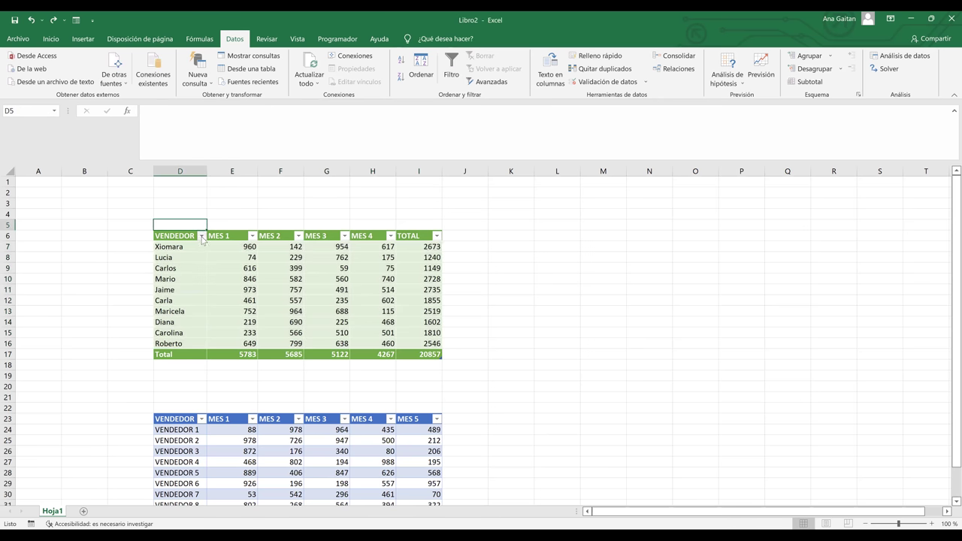
Try Ordenar de A a Z on the upper table's VENDEDOR column, then undo the sort
{"action": "left_click", "coordinate": [202, 237]}
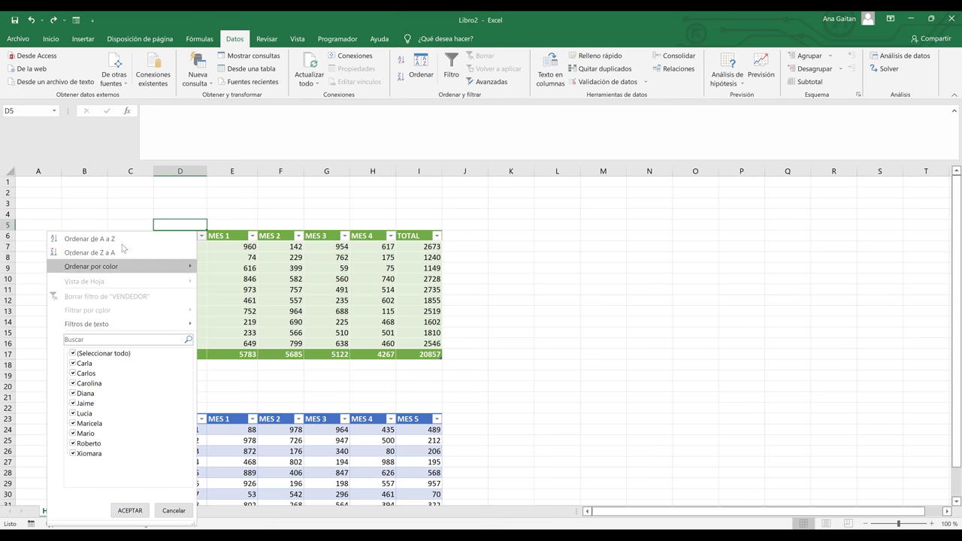
{"action": "left_click", "coordinate": [98, 239]}
{"action": "key", "text": "ctrl+z"}
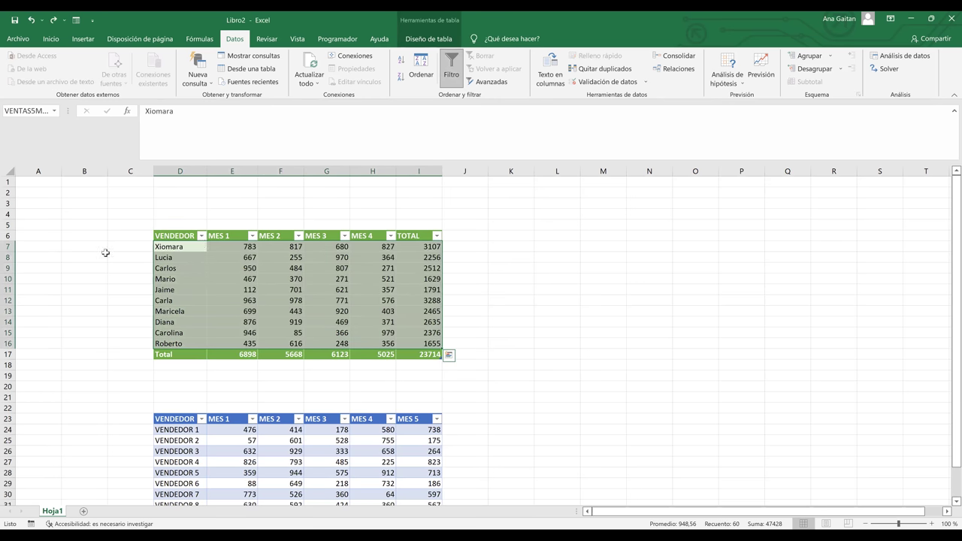
Sort the upper table by the VENDEDOR column in Z a A order and select cell F12
{"action": "key", "text": "ctrl+y"}
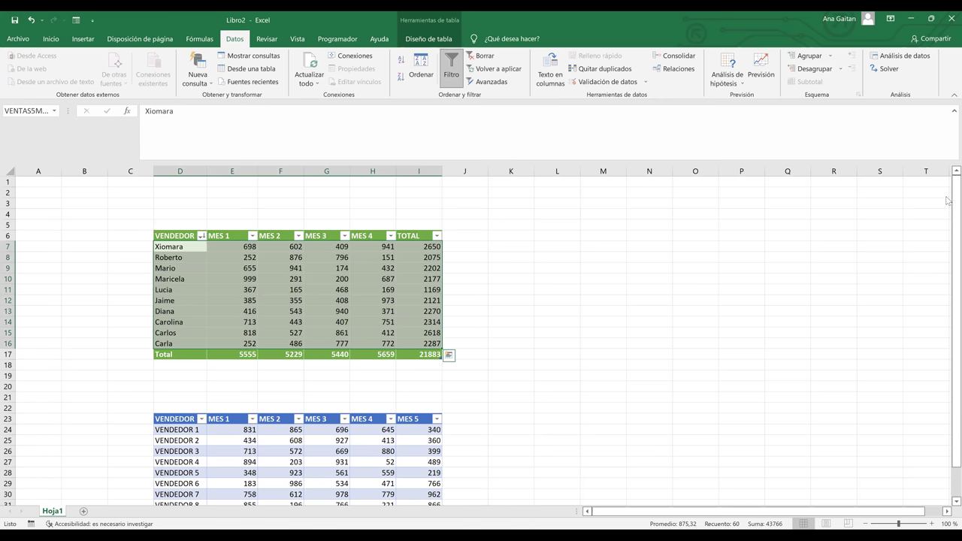
{"action": "key", "text": "Right"}
{"action": "key", "text": "Right"}
{"action": "key", "text": "Down"}
{"action": "key", "text": "Down"}
{"action": "key", "text": "Down"}
{"action": "key", "text": "Down"}
{"action": "key", "text": "Down"}
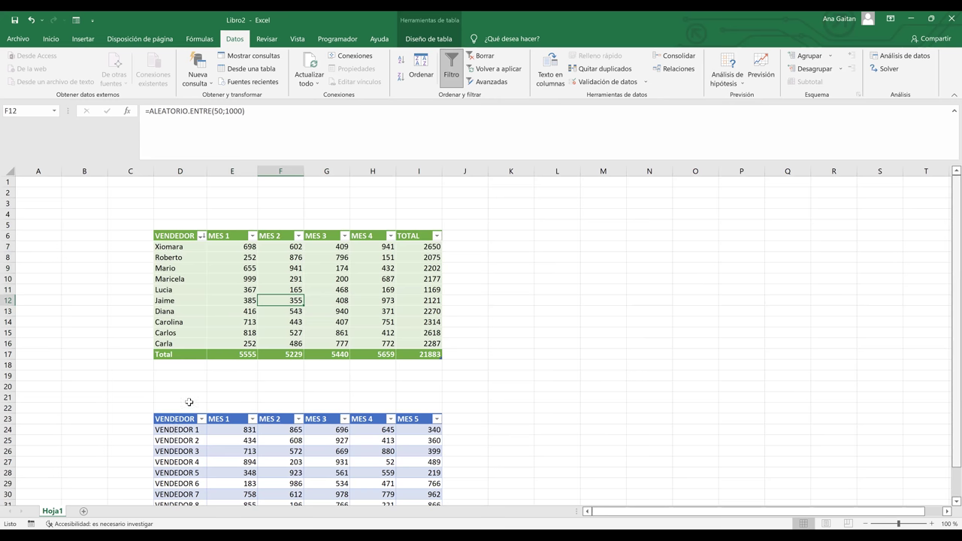
Examine the table name assigned to each column of the lower sales data, from VENDEDOR to MES 5
{"action": "scroll", "coordinate": [181, 391], "scroll_direction": "down", "scroll_amount": 1}
{"action": "left_click", "coordinate": [178, 430]}
{"action": "left_click", "coordinate": [182, 387]}
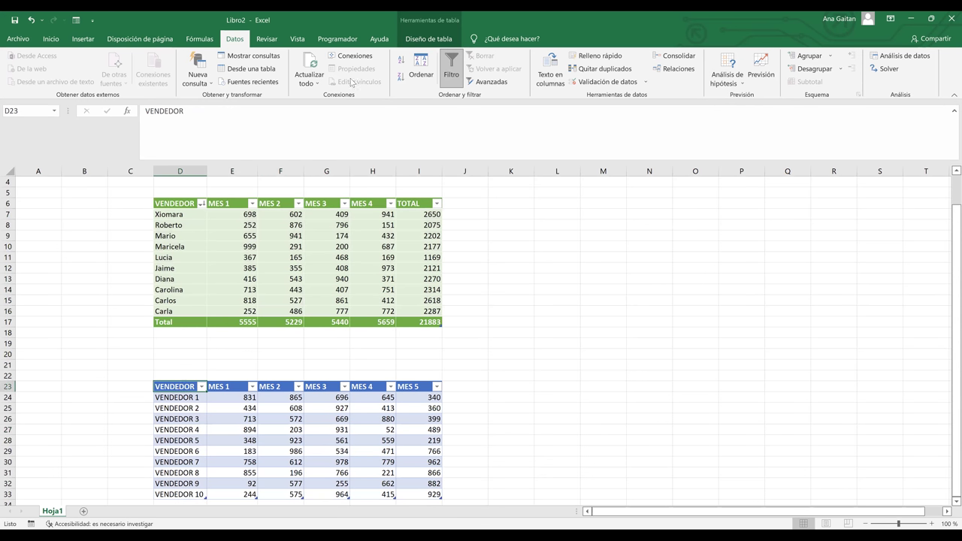
{"action": "left_click", "coordinate": [431, 41]}
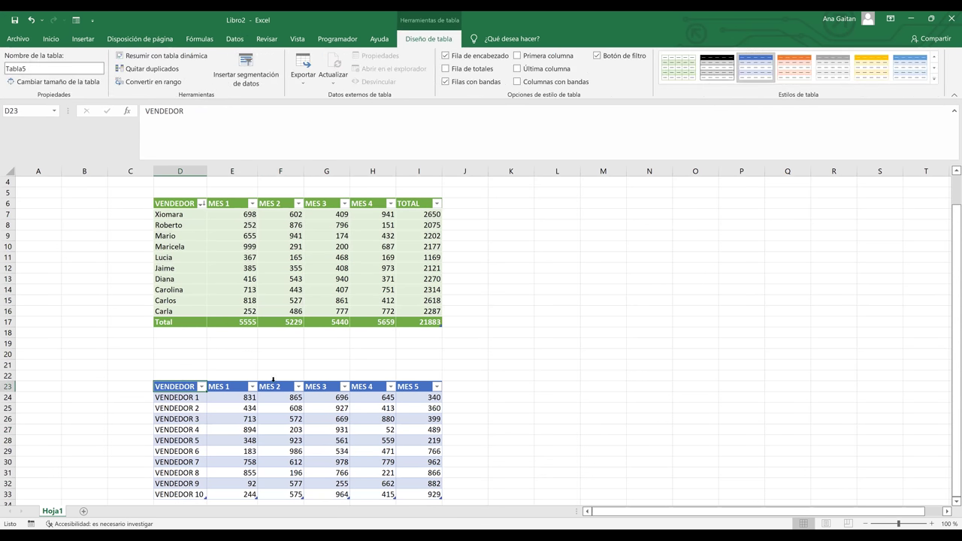
{"action": "left_click", "coordinate": [236, 408]}
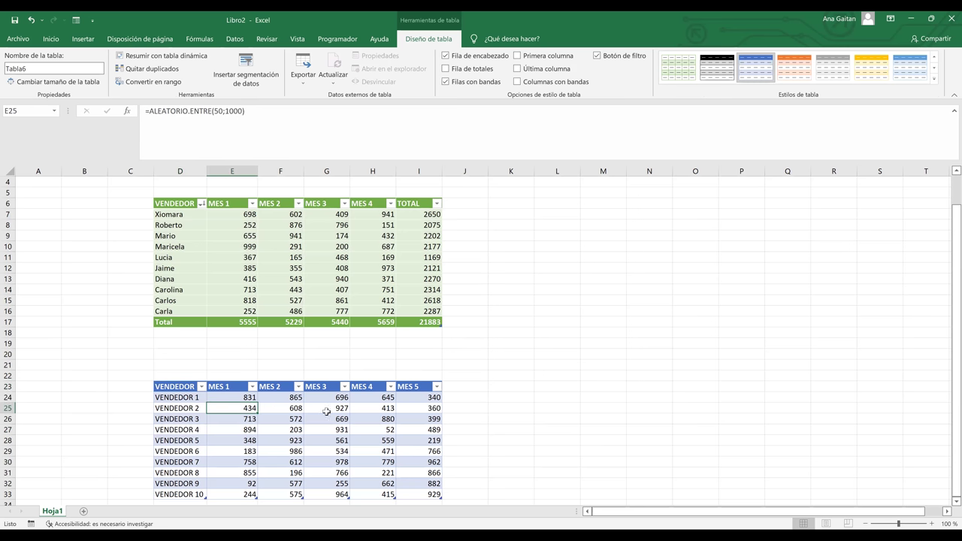
{"action": "key", "text": "Right"}
{"action": "key", "text": "Right"}
{"action": "key", "text": "Right"}
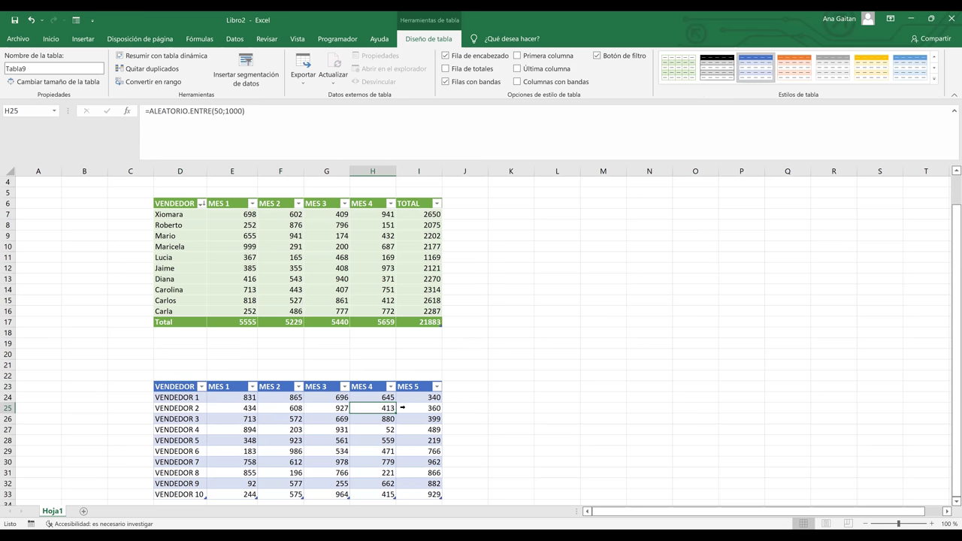
{"action": "key", "text": "Right"}
Rename the table that holds the lower VENDEDOR column as Vendedor
{"action": "left_click", "coordinate": [176, 396]}
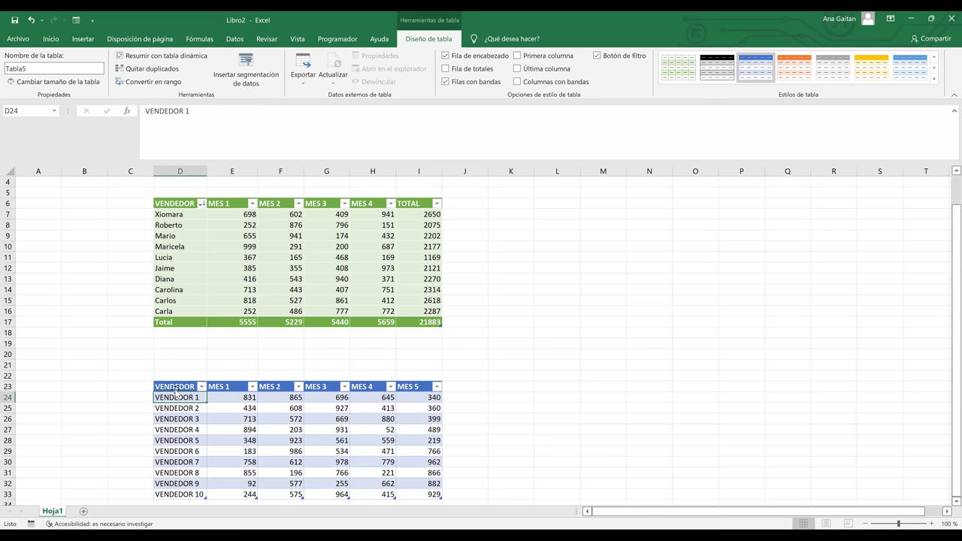
{"action": "left_click", "coordinate": [175, 387]}
{"action": "left_click", "coordinate": [184, 416]}
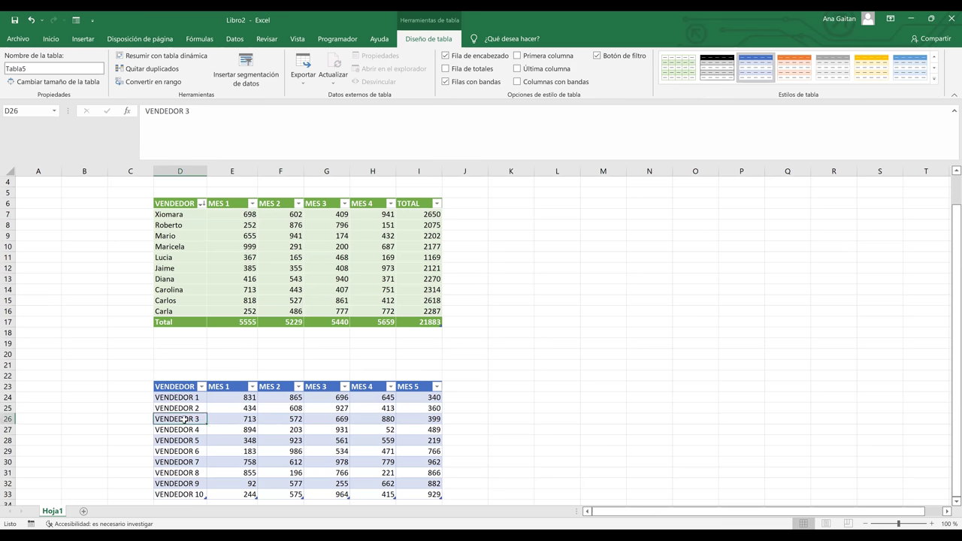
{"action": "left_click", "coordinate": [65, 69]}
{"action": "key", "text": "BackSpace"}
{"action": "type", "text": "Vendedor"}
{"action": "key", "text": "Return"}
Try to rename the lower MES 1 column's table as Mes1
{"action": "left_click", "coordinate": [224, 383]}
{"action": "left_click", "coordinate": [224, 385]}
{"action": "left_click", "coordinate": [227, 412]}
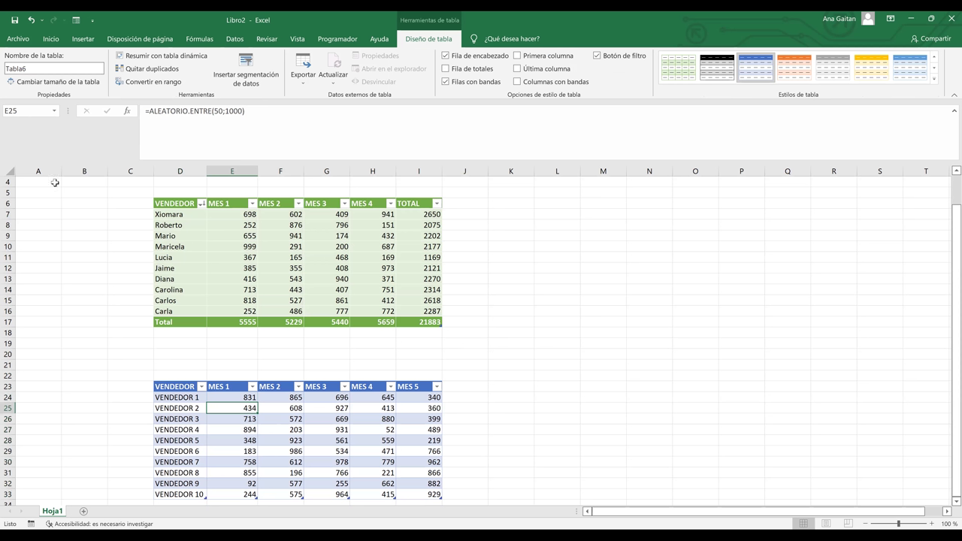
{"action": "left_click", "coordinate": [54, 66]}
{"action": "key", "text": "BackSpace"}
{"action": "type", "text": "Mes1"}
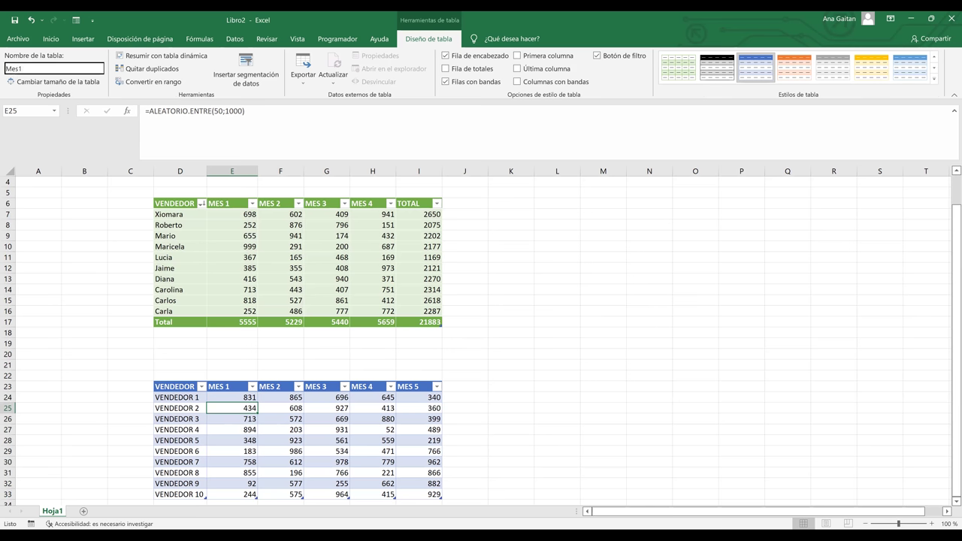
{"action": "key", "text": "Return"}
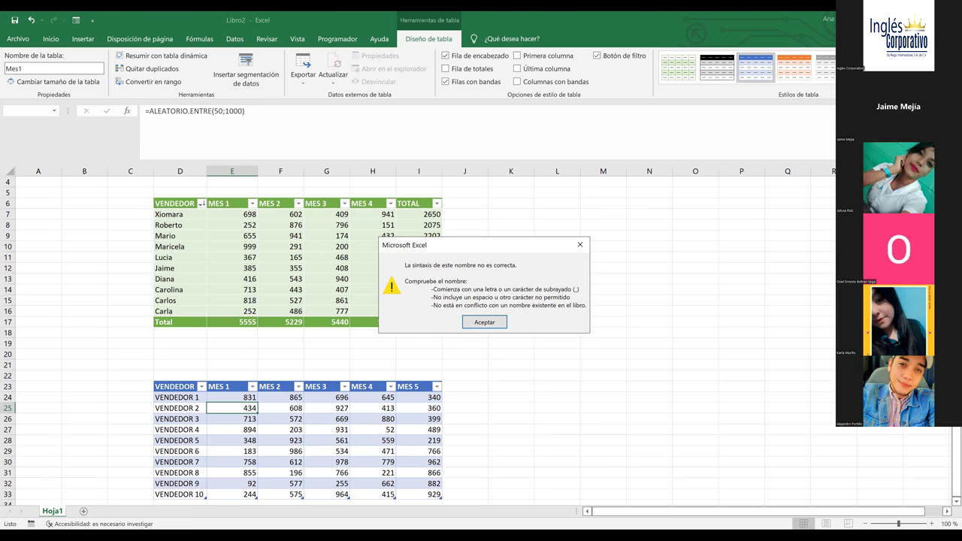
{"action": "key", "text": "Return"}
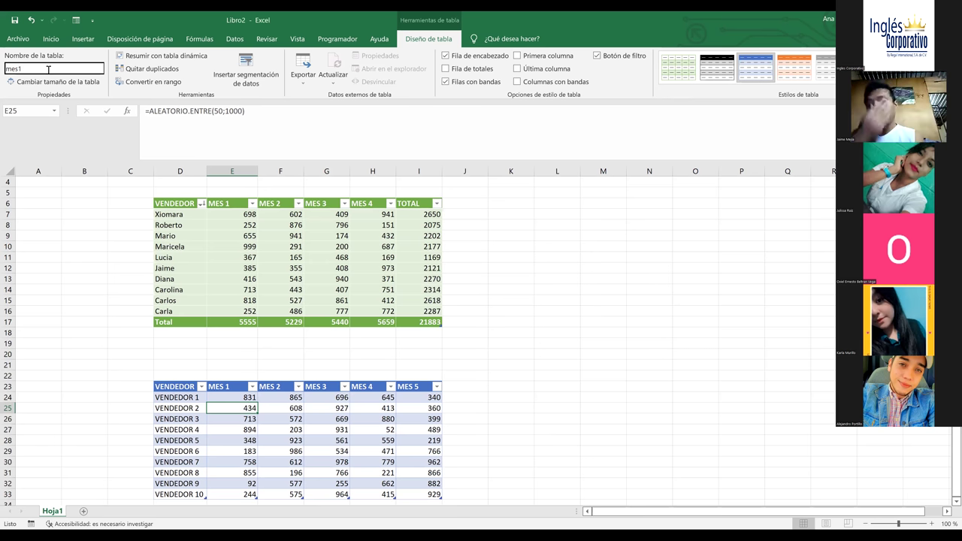
{"action": "key", "text": "Escape"}
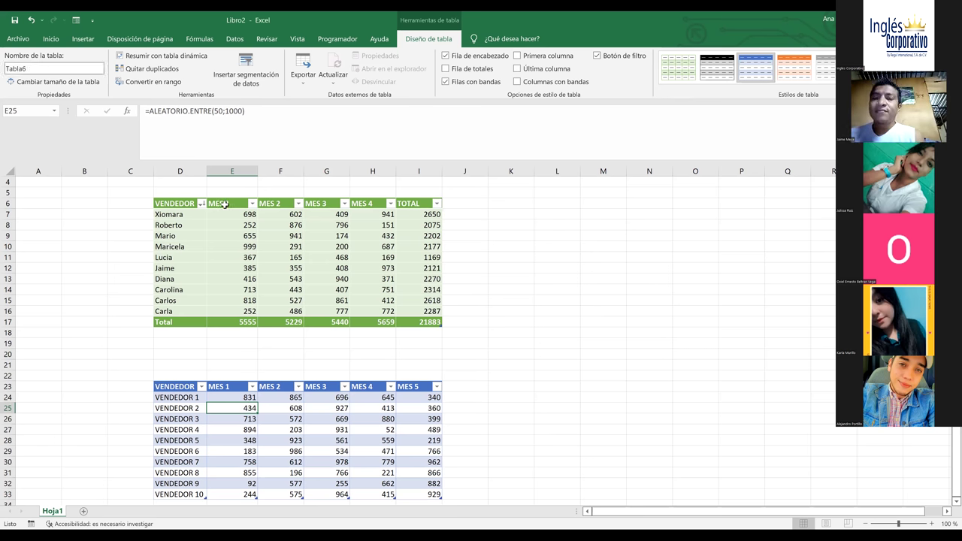
Check the upper table's name and try to rename the lower MES 1 column's table as Mes01
{"action": "left_click", "coordinate": [225, 203]}
{"action": "left_click", "coordinate": [227, 226]}
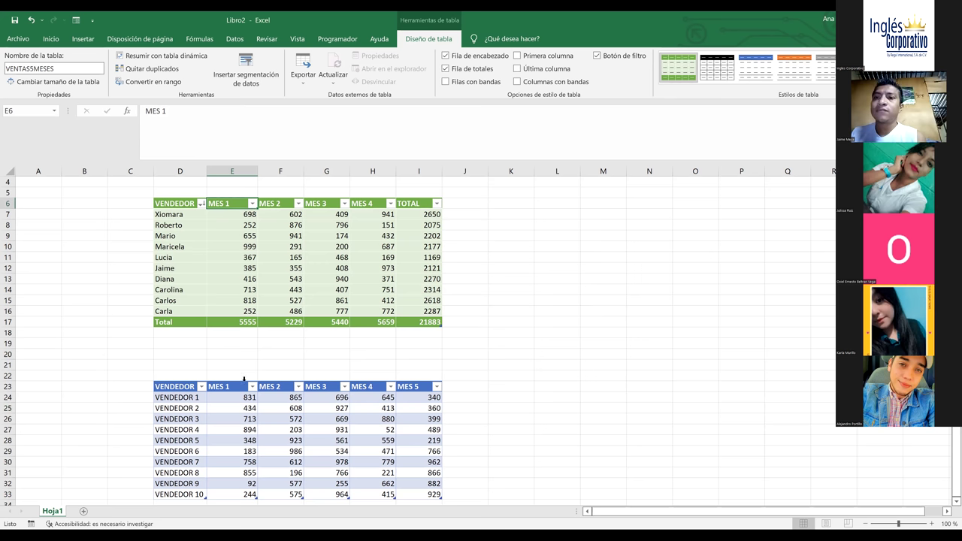
{"action": "left_click", "coordinate": [234, 387]}
{"action": "left_click", "coordinate": [278, 485]}
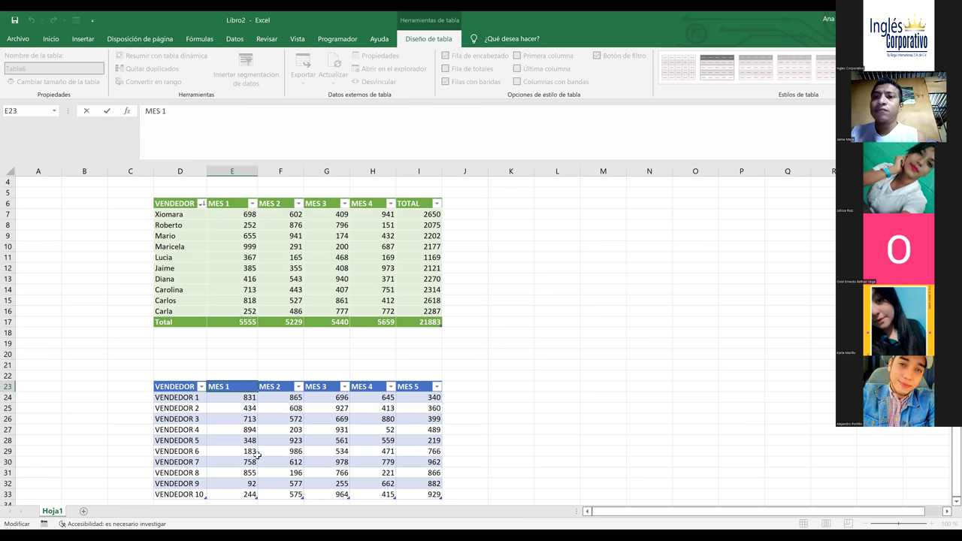
{"action": "left_click", "coordinate": [233, 437]}
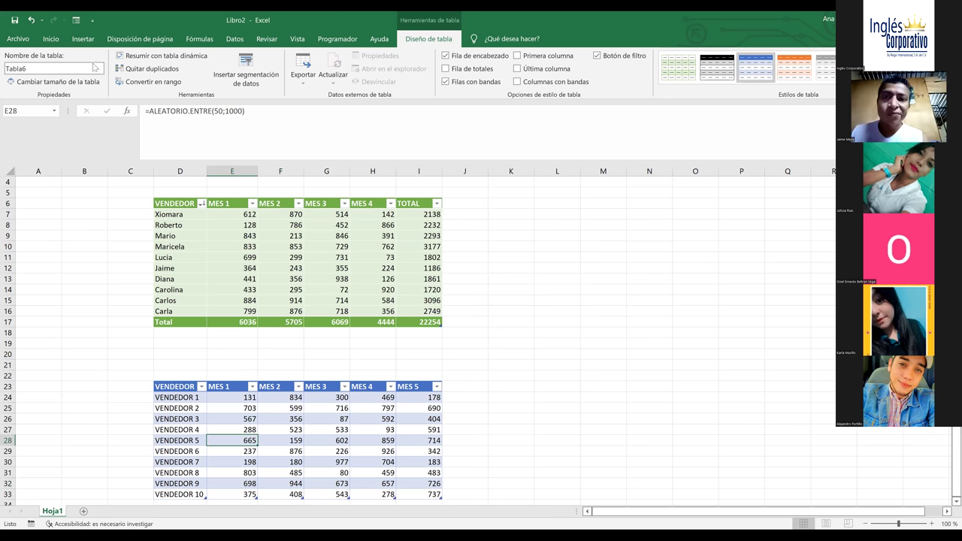
{"action": "left_click", "coordinate": [48, 66]}
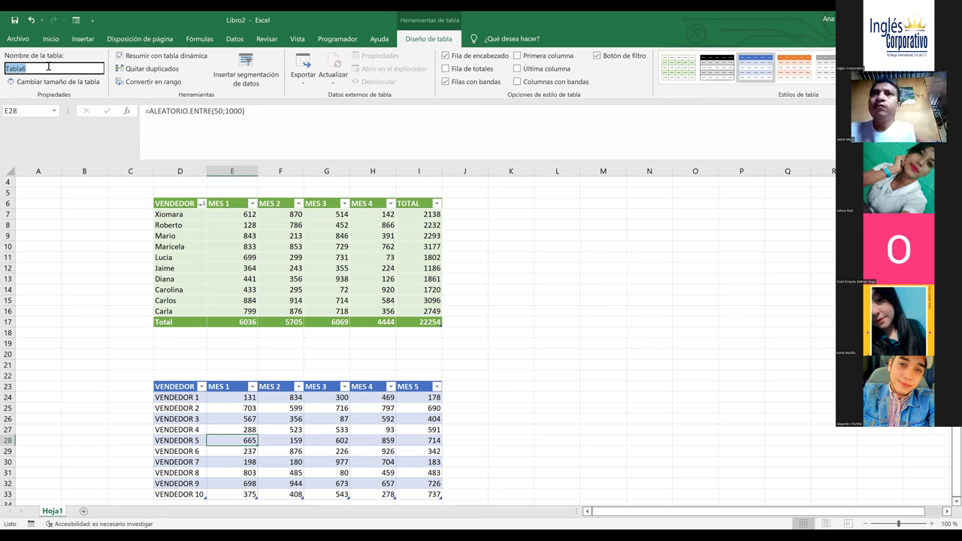
{"action": "type", "text": "Mes01"}
{"action": "key", "text": "Return"}
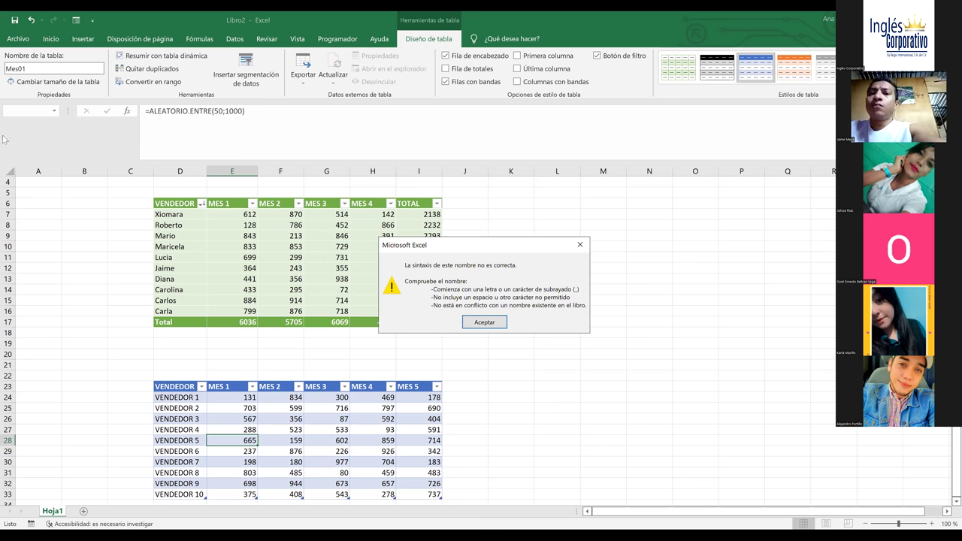
{"action": "key", "text": "Return"}
Append ww to the table name of the lower MES 1 column as a naming test
{"action": "left_click", "coordinate": [216, 386]}
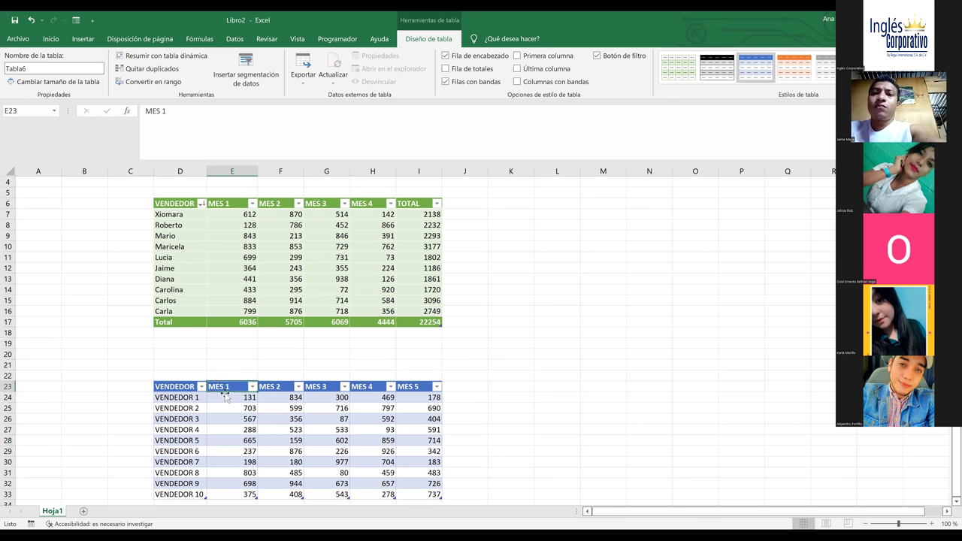
{"action": "left_click", "coordinate": [48, 70]}
{"action": "key", "text": "Right"}
{"action": "type", "text": "ww"}
{"action": "key", "text": "Return"}
{"action": "key", "text": "Down"}
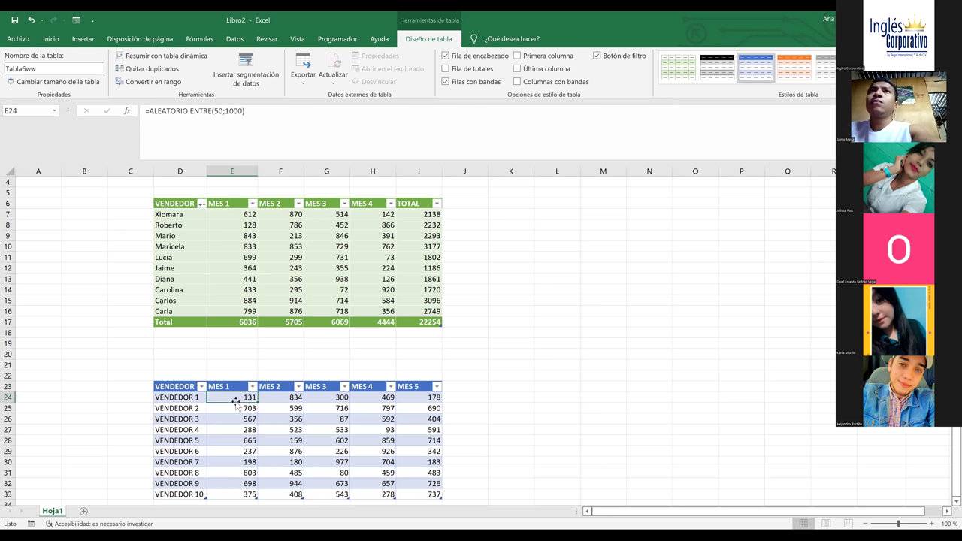
Rename the lower MES 1 column's table as Mes_01
{"action": "left_click", "coordinate": [59, 69]}
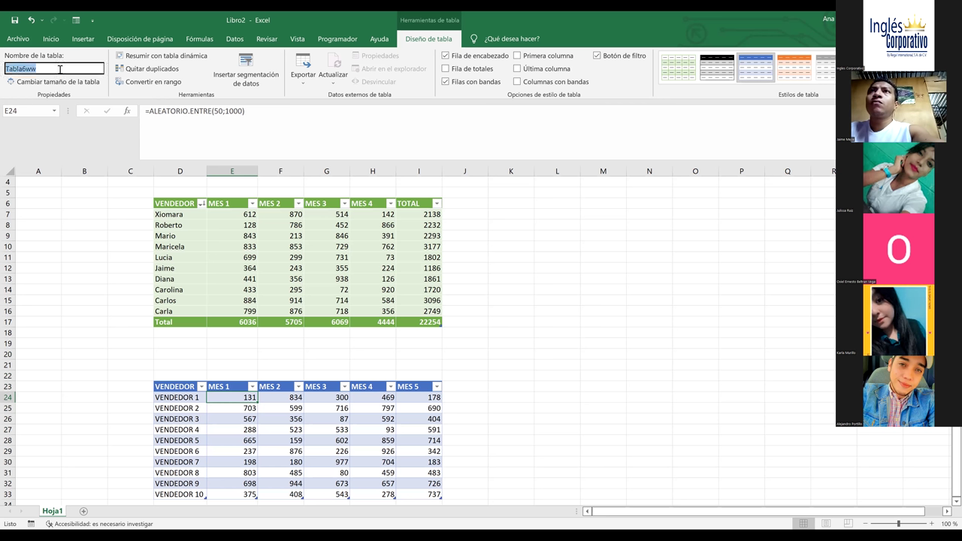
{"action": "key", "text": "BackSpace"}
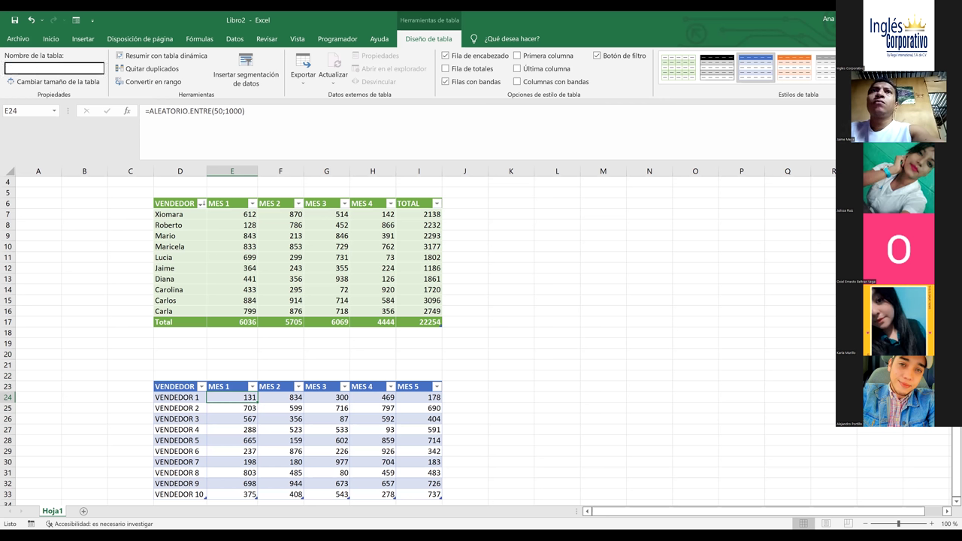
{"action": "type", "text": "Mes"}
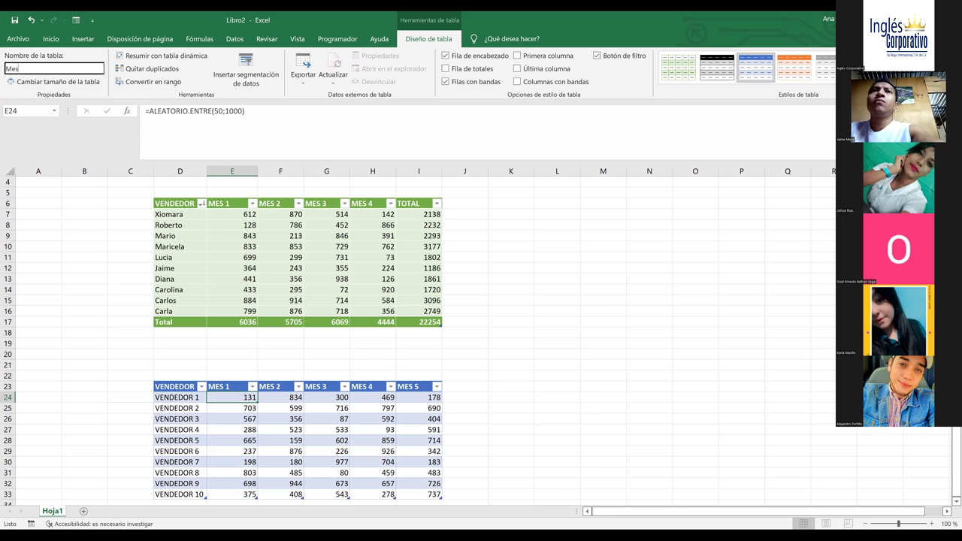
{"action": "type", "text": "_01"}
{"action": "key", "text": "Return"}
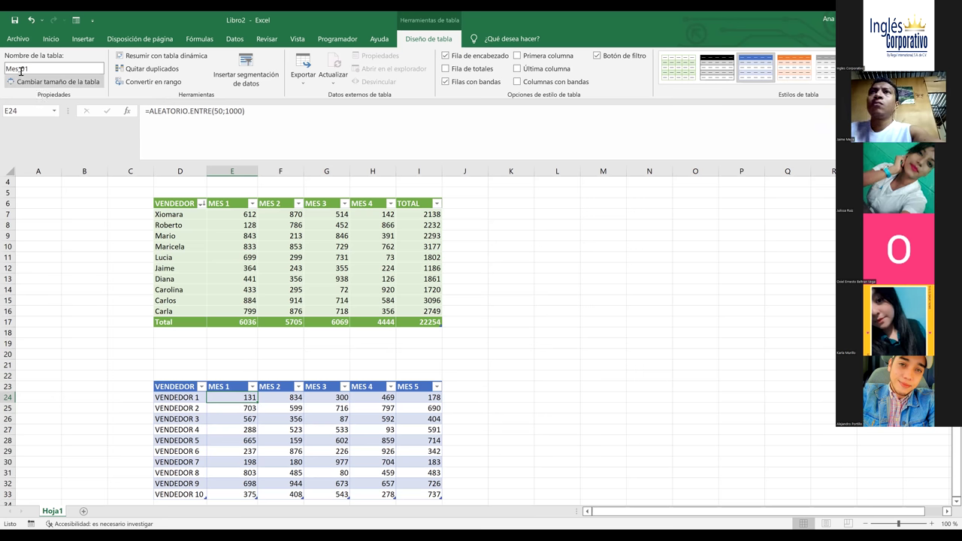
Rename the lower MES 2 column's table as Mes_02 and select the MES 3 header in cell G23
{"action": "left_click", "coordinate": [263, 386]}
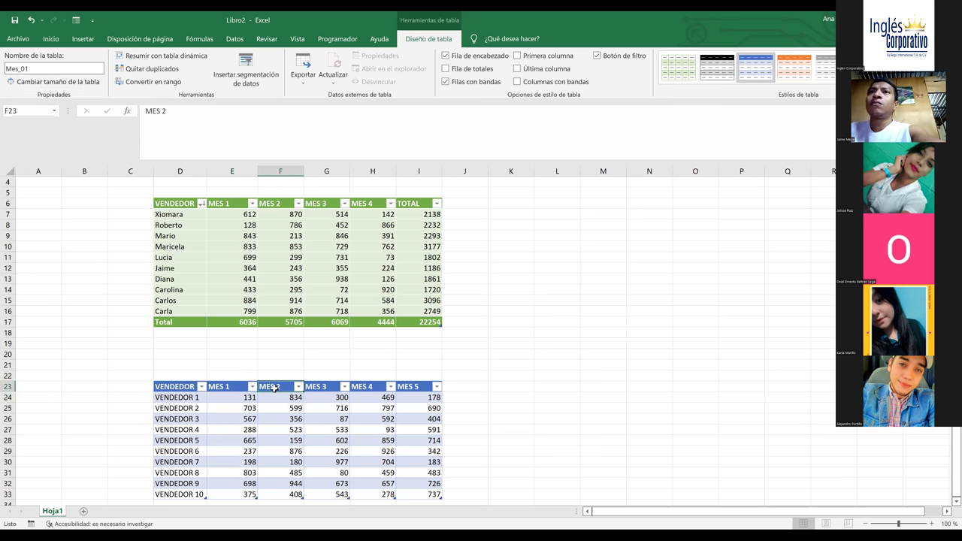
{"action": "left_click", "coordinate": [6, 69]}
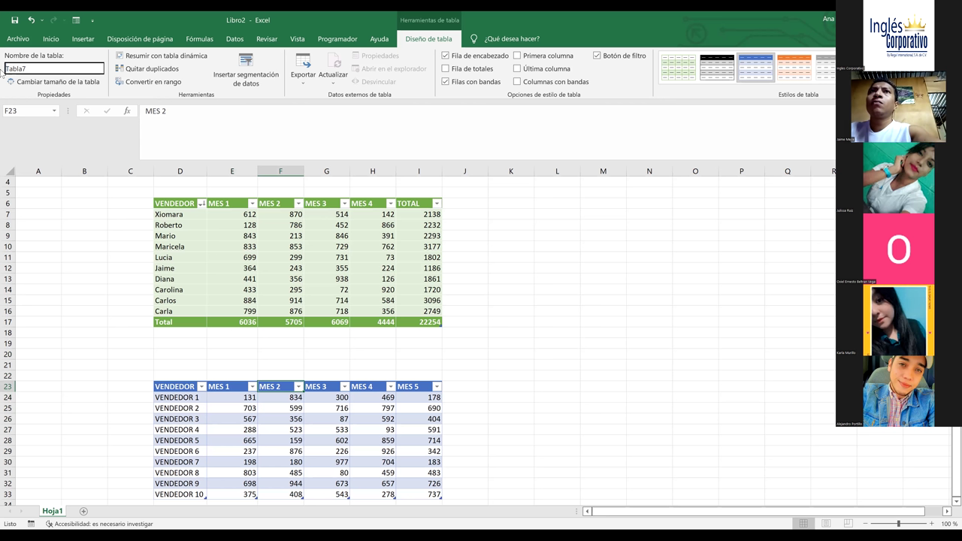
{"action": "double_click", "coordinate": [5, 69]}
{"action": "key", "text": "BackSpace"}
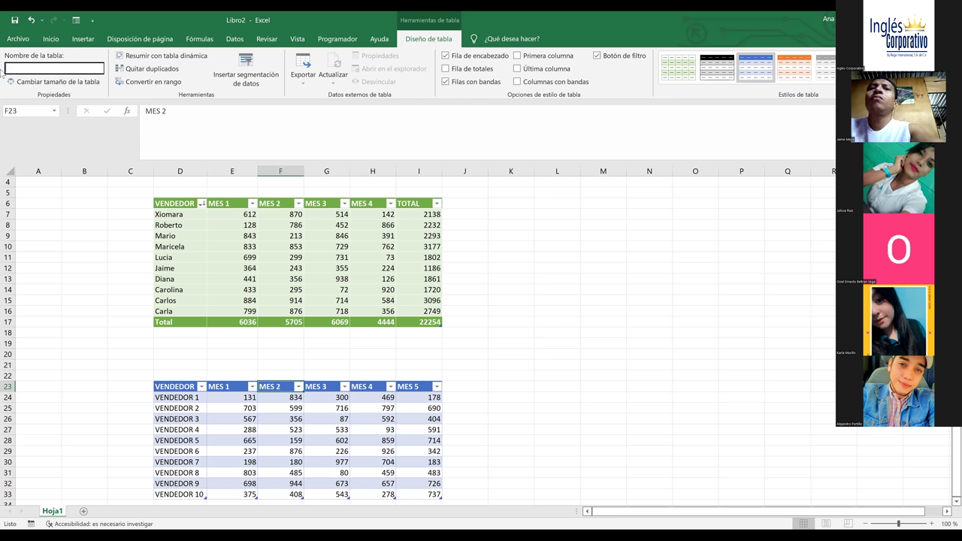
{"action": "type", "text": "Mes_02"}
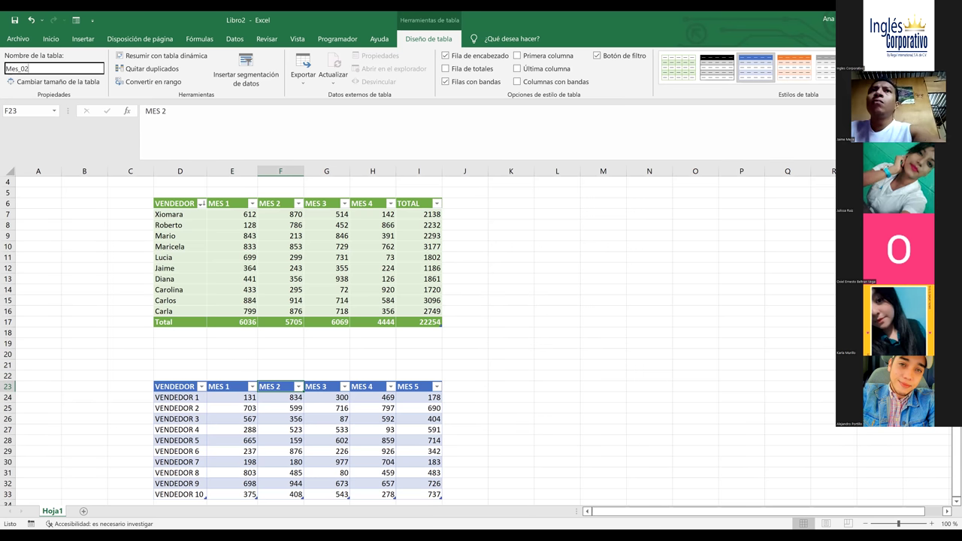
{"action": "key", "text": "Return"}
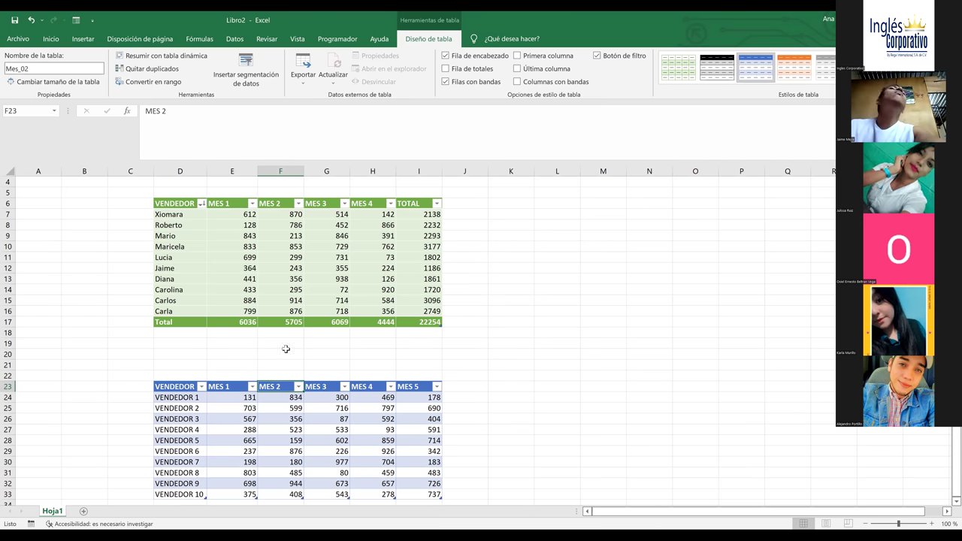
{"action": "key", "text": "Right"}
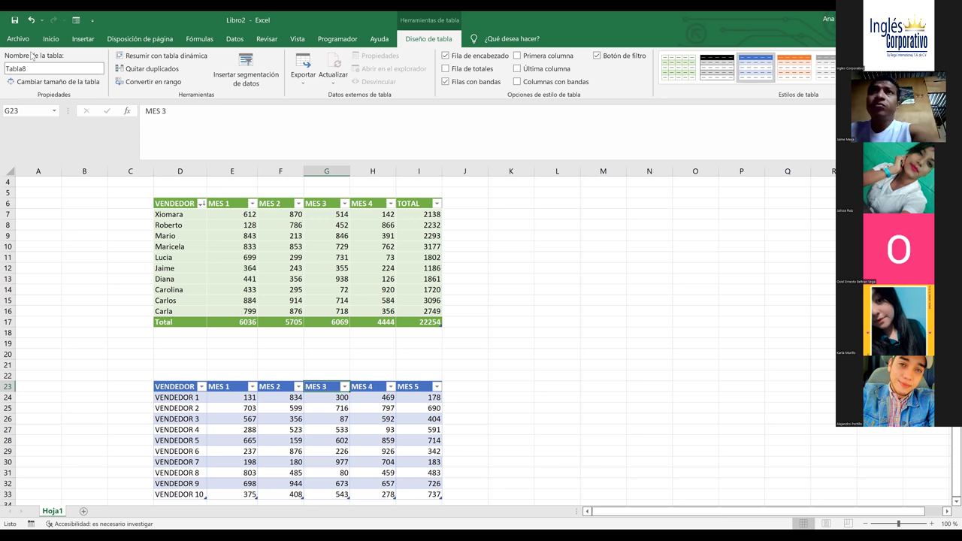
Rename the lower MES 3 column's table as Mes_03
{"action": "left_click", "coordinate": [4, 69]}
{"action": "key", "text": "Delete"}
{"action": "key", "text": "Delete"}
{"action": "key", "text": "Delete"}
{"action": "key", "text": "Delete"}
{"action": "key", "text": "Delete"}
{"action": "key", "text": "Delete"}
{"action": "type", "text": "M2q"}
{"action": "key", "text": "BackSpace"}
{"action": "type", "text": "s"}
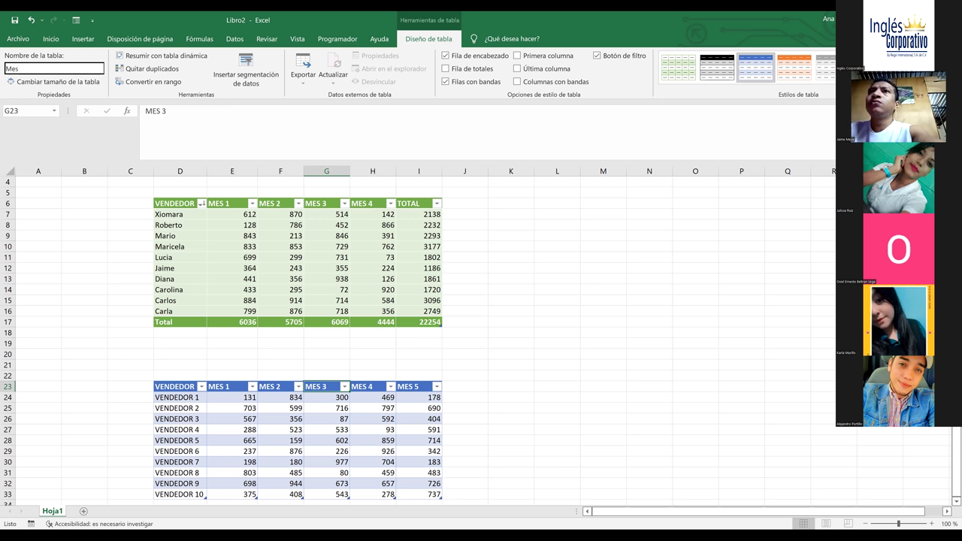
{"action": "type", "text": "_03"}
{"action": "key", "text": "Return"}
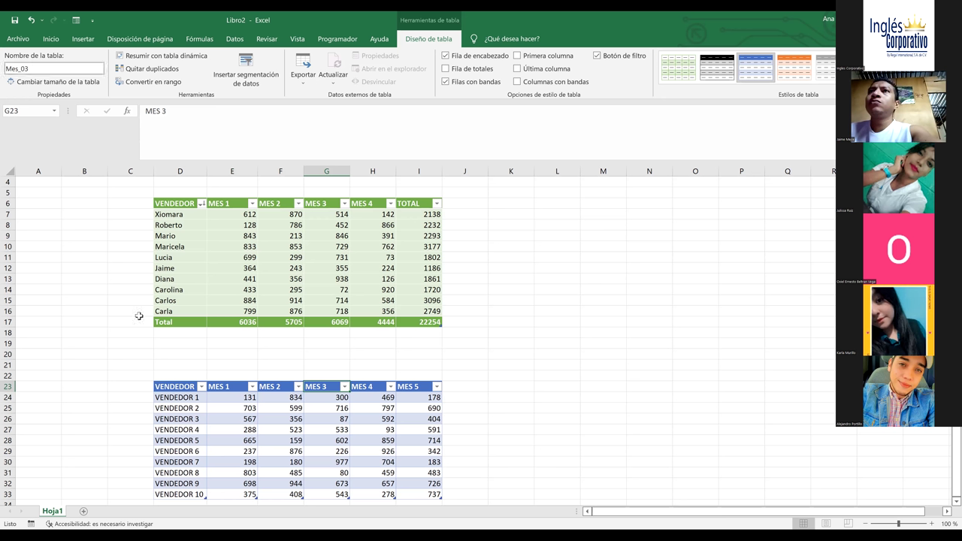
Rename the lower MES 4 column's table as Mes_04
{"action": "left_click", "coordinate": [370, 386]}
{"action": "left_click", "coordinate": [51, 69]}
{"action": "type", "text": "Me"}
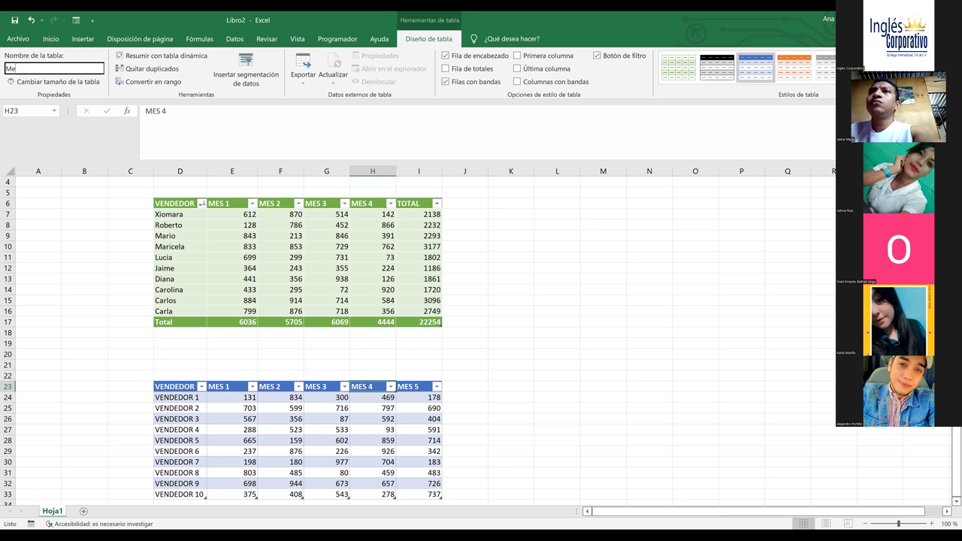
{"action": "type", "text": "s_04"}
{"action": "key", "text": "Return"}
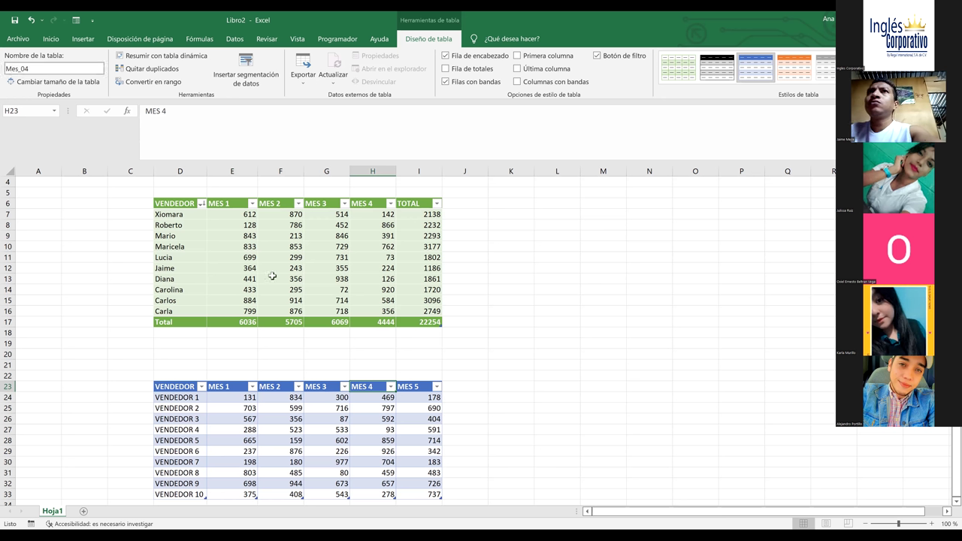
Rename the lower MES 5 column's table as Mes_05
{"action": "left_click", "coordinate": [419, 386]}
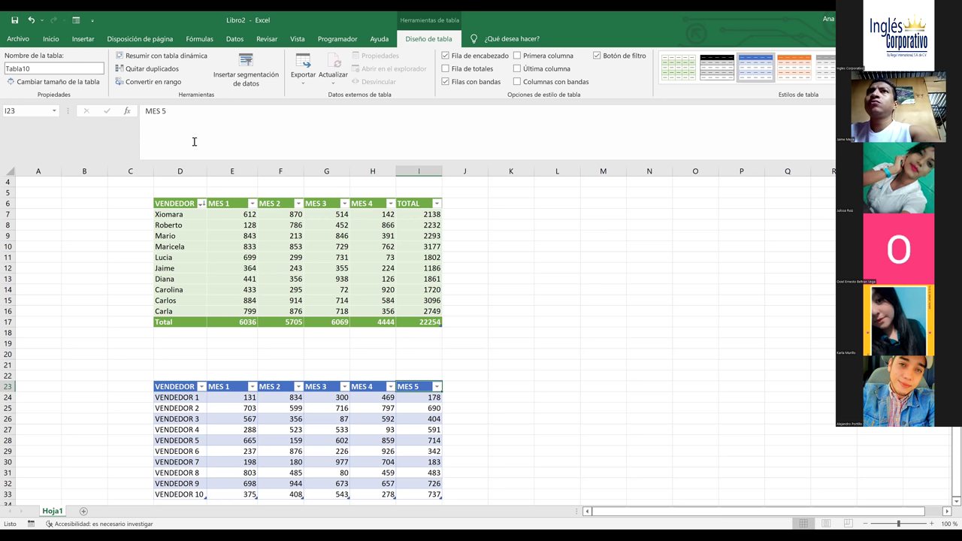
{"action": "left_click", "coordinate": [53, 68]}
{"action": "type", "text": "Mes"}
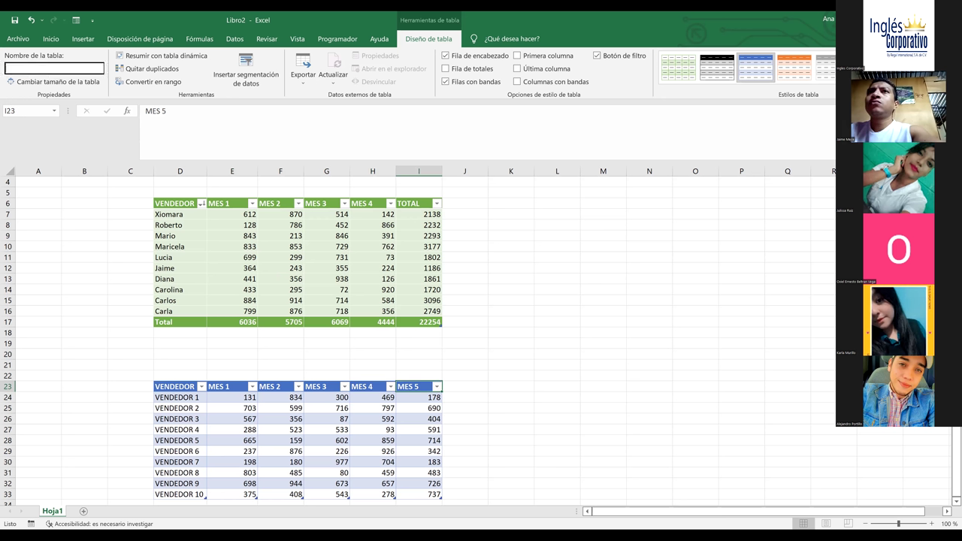
{"action": "type", "text": "_0"}
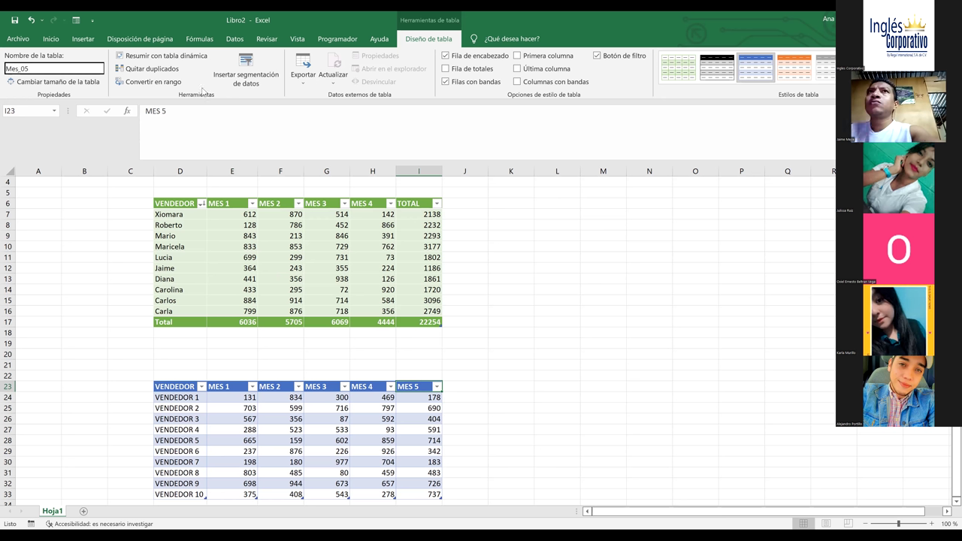
{"action": "type", "text": "5"}
{"action": "key", "text": "Return"}
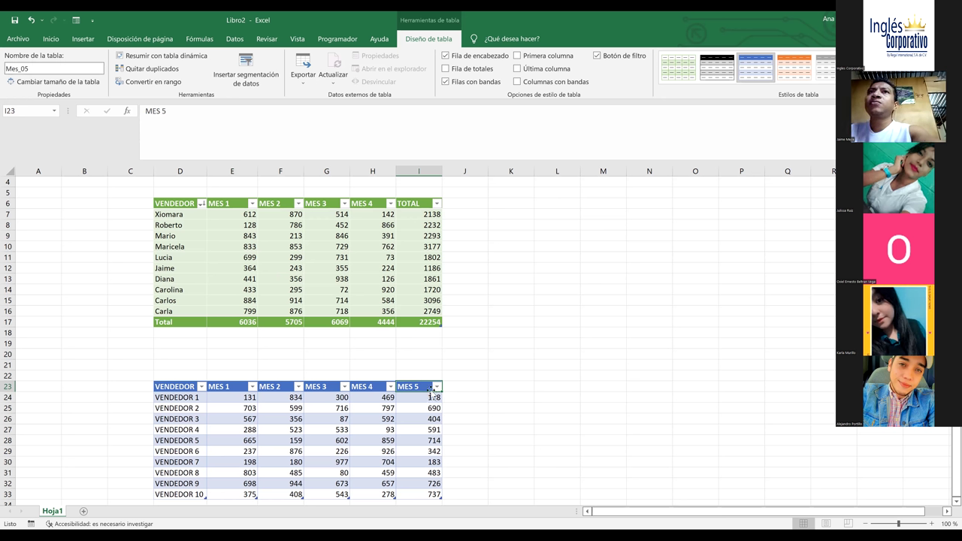
Compare the upper sales table's single range with the separate one-column tables in the lower VENDEDOR, MES 1 and MES 2 columns
{"action": "left_click", "coordinate": [553, 384]}
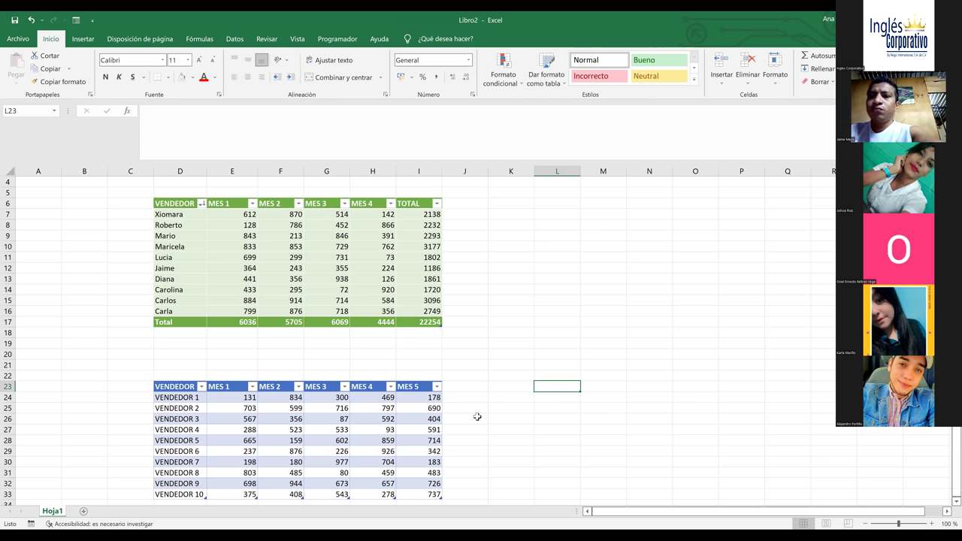
{"action": "left_click", "coordinate": [340, 248]}
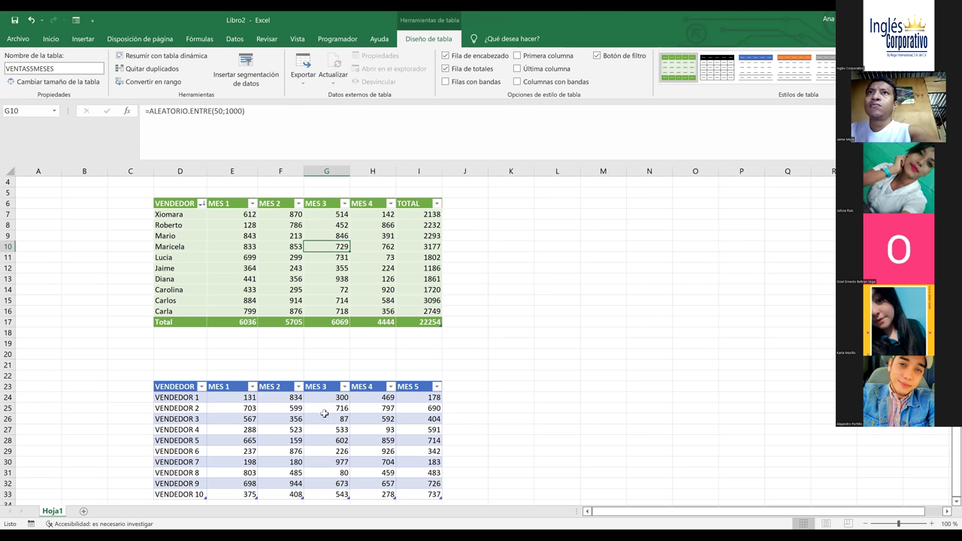
{"action": "left_click", "coordinate": [185, 392]}
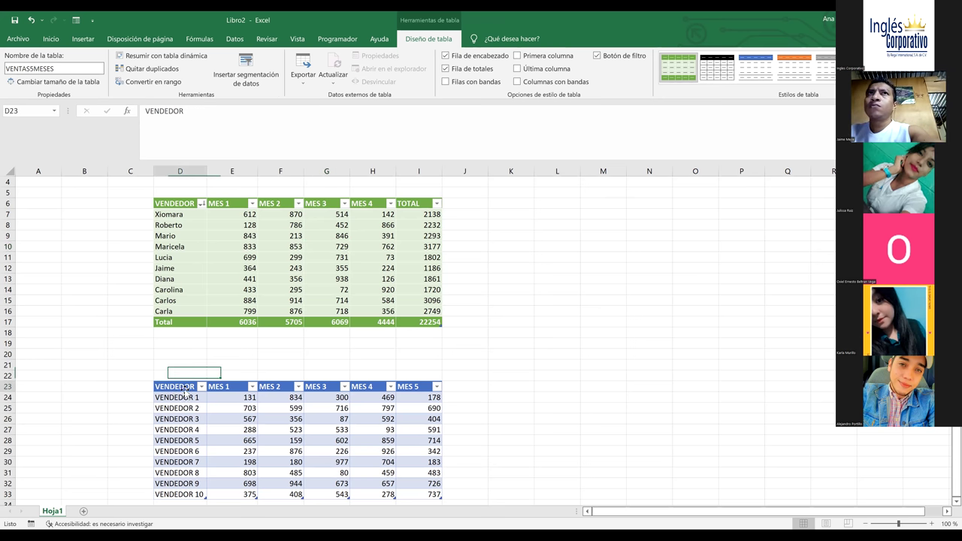
{"action": "left_click_drag", "start_coordinate": [183, 391], "coordinate": [178, 494]}
{"action": "left_click_drag", "start_coordinate": [230, 387], "coordinate": [230, 496]}
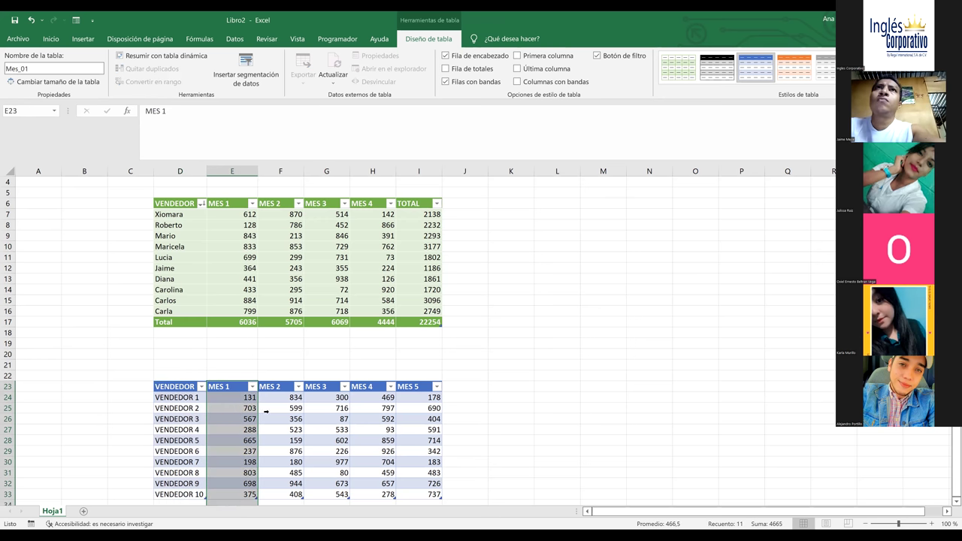
{"action": "left_click_drag", "start_coordinate": [276, 386], "coordinate": [265, 491]}
{"action": "left_click", "coordinate": [567, 353]}
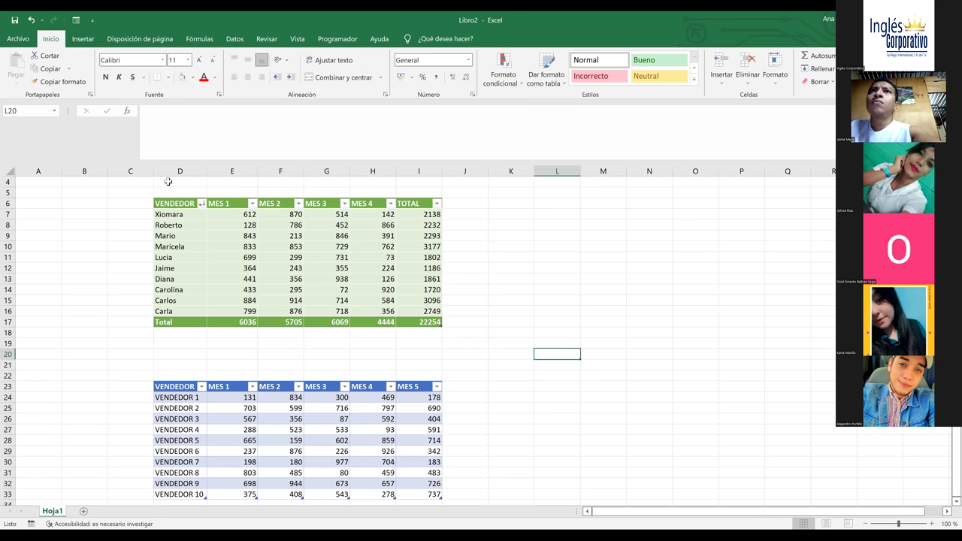
Copy the entire upper sales table, including its header and total row, and paste it starting at cell K6
{"action": "left_click_drag", "start_coordinate": [173, 204], "coordinate": [436, 322]}
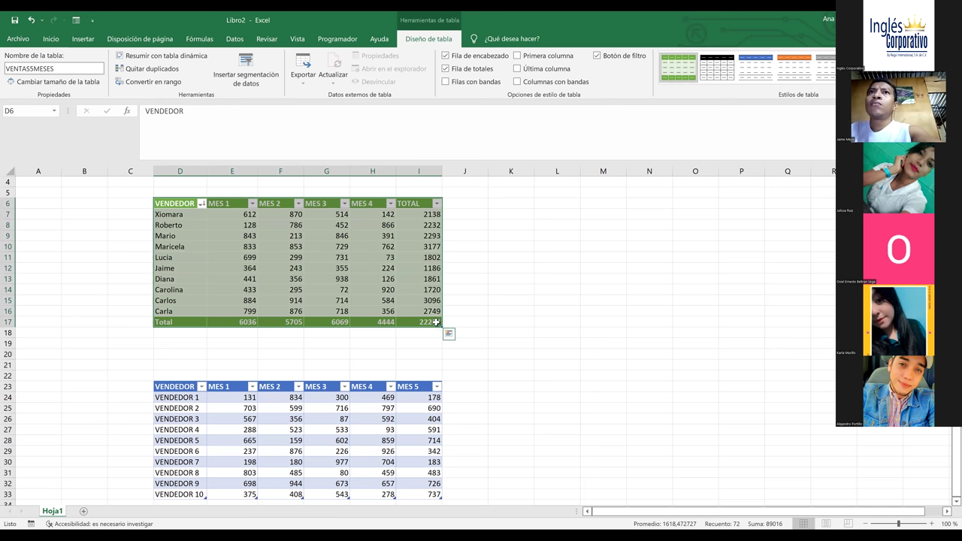
{"action": "key", "text": "ctrl+c"}
{"action": "left_click", "coordinate": [509, 202]}
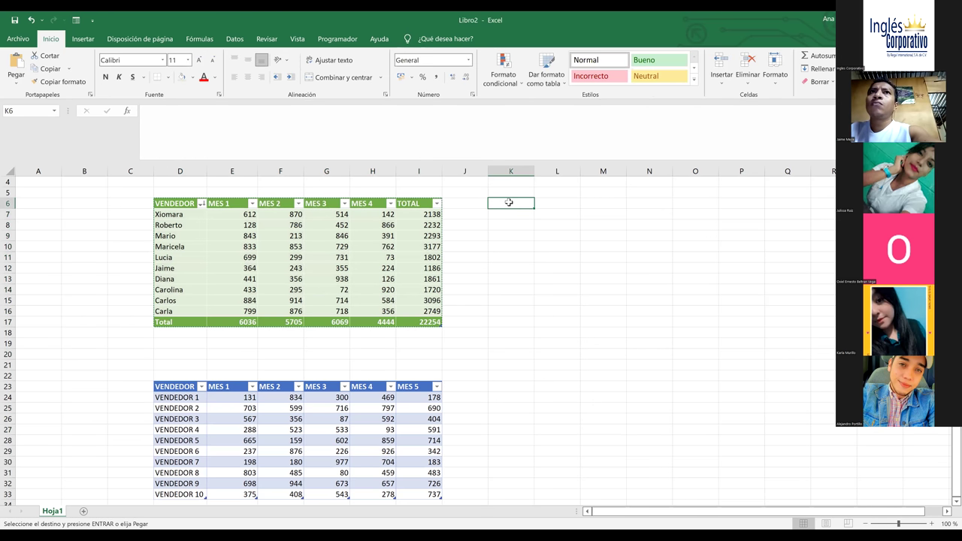
{"action": "key", "text": "ctrl+v"}
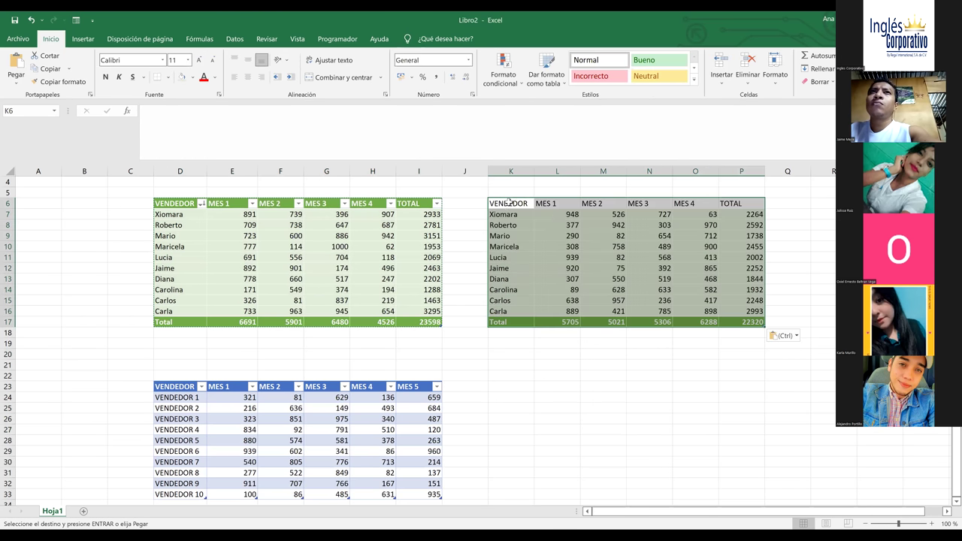
Rename the copied table's MES 1 and MES 2 headers to MES 5 and MES 6
{"action": "left_click", "coordinate": [554, 203]}
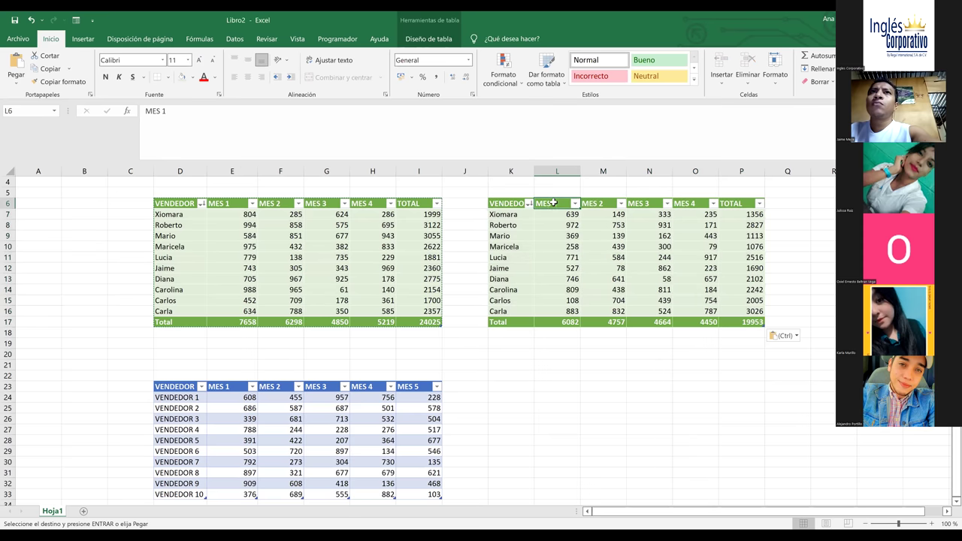
{"action": "double_click", "coordinate": [560, 203]}
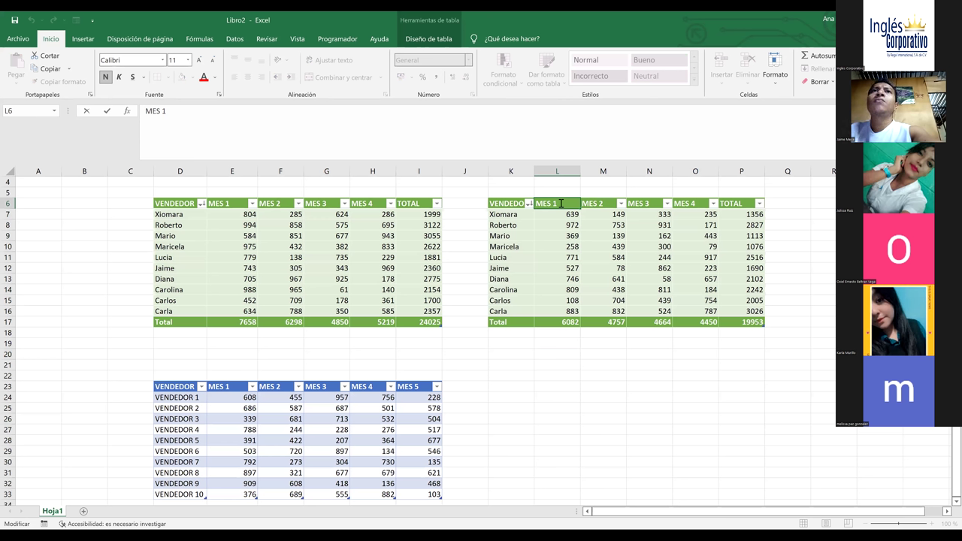
{"action": "key", "text": "BackSpace"}
{"action": "type", "text": "5"}
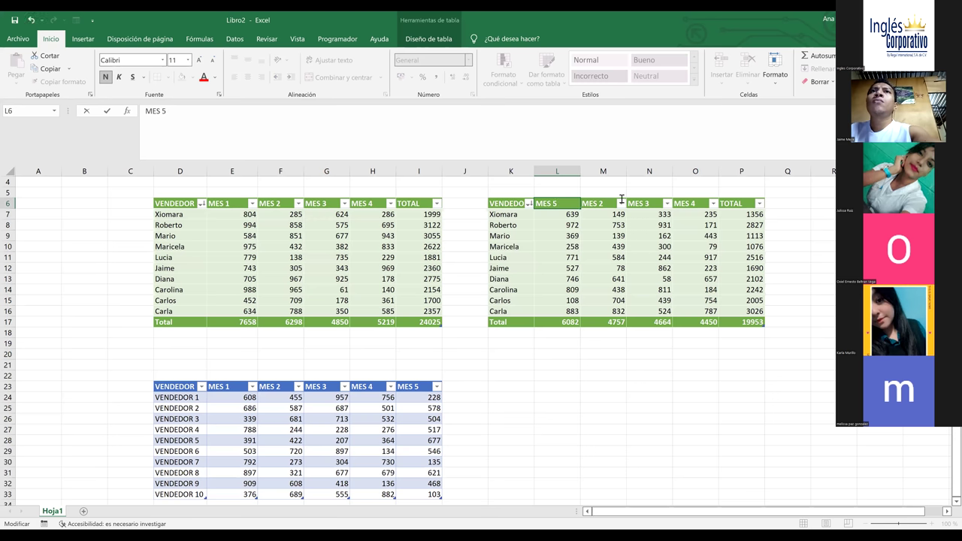
{"action": "double_click", "coordinate": [622, 199]}
{"action": "key", "text": "BackSpace"}
{"action": "key", "text": "BackSpace"}
{"action": "type", "text": "6"}
{"action": "left_click", "coordinate": [654, 266]}
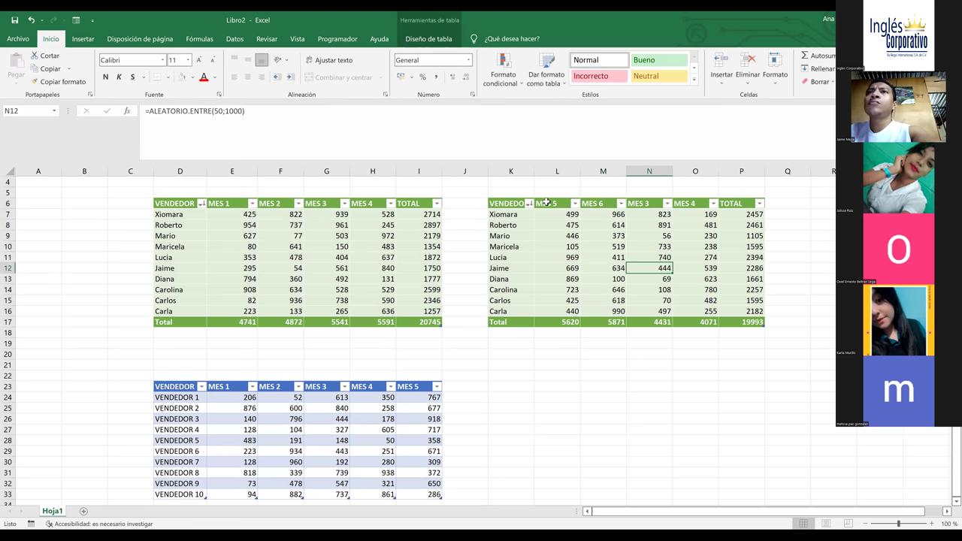
Extend the MES 5 and MES 6 header series across the copied table's remaining headers through MES 9 in cell P6
{"action": "left_click_drag", "start_coordinate": [565, 201], "coordinate": [632, 208]}
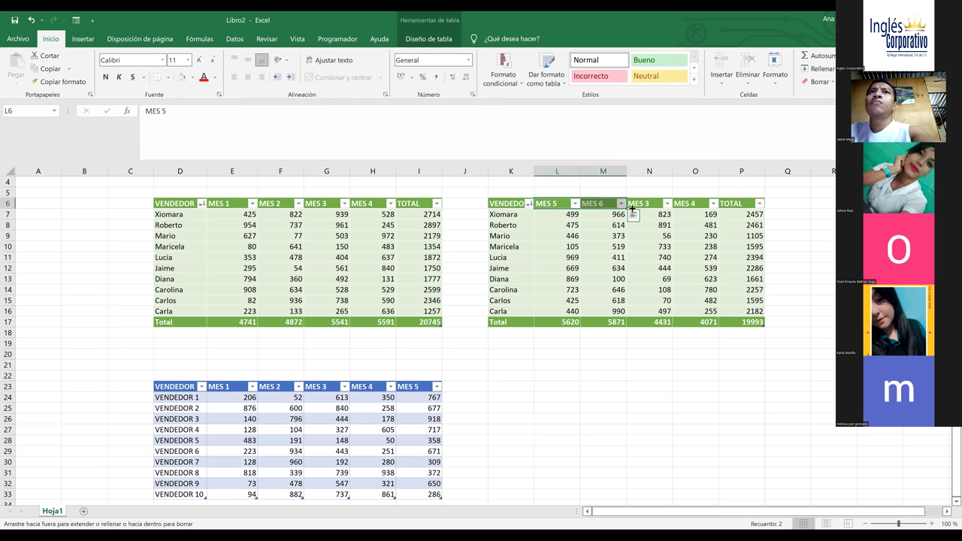
{"action": "left_click_drag", "start_coordinate": [750, 199], "coordinate": [750, 200]}
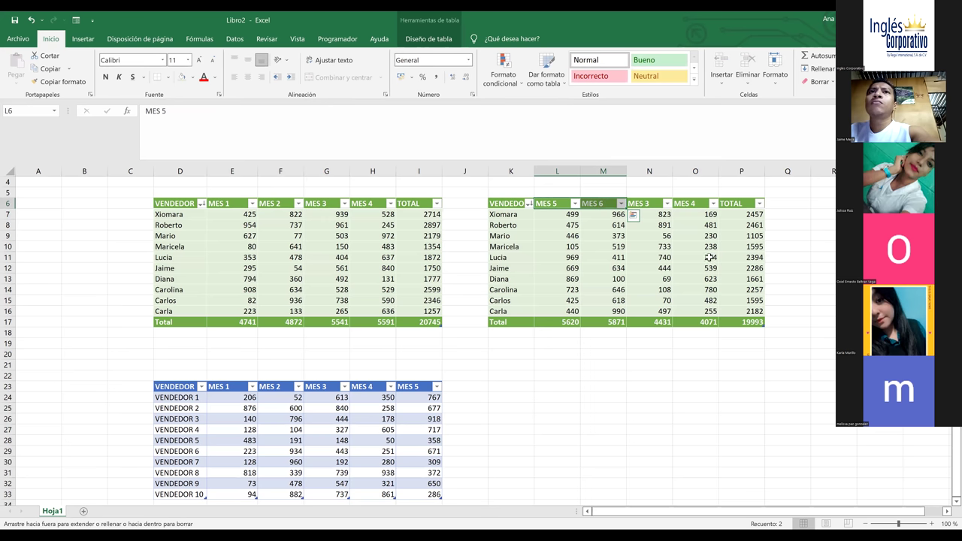
{"action": "left_click", "coordinate": [675, 272]}
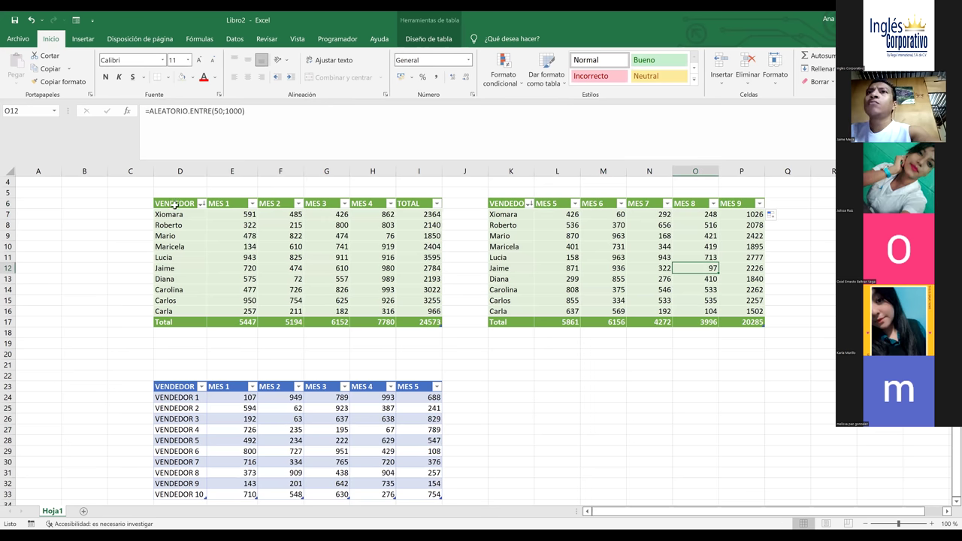
Compare the full ranges of the original sales table and its copy, from header to total row
{"action": "left_click_drag", "start_coordinate": [435, 312], "coordinate": [439, 322]}
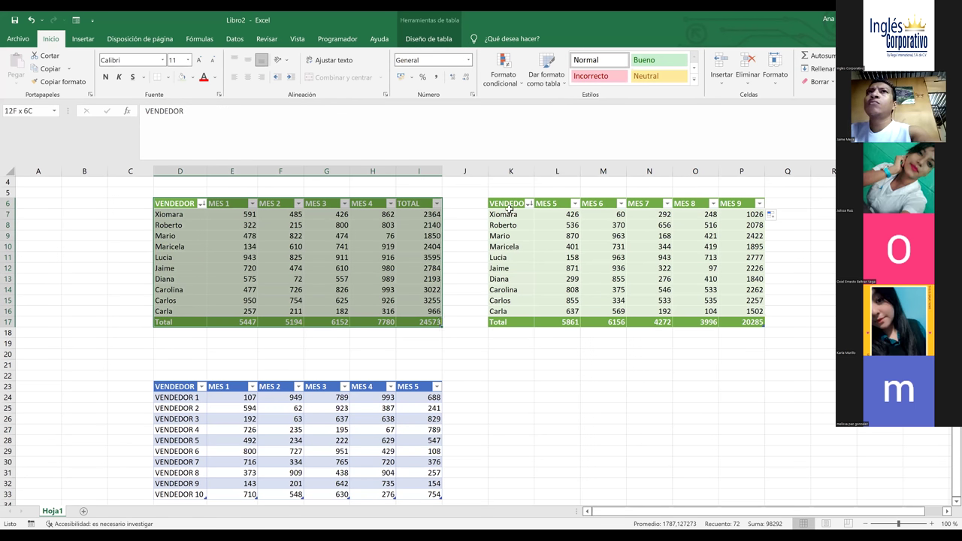
{"action": "left_click_drag", "start_coordinate": [511, 204], "coordinate": [739, 323]}
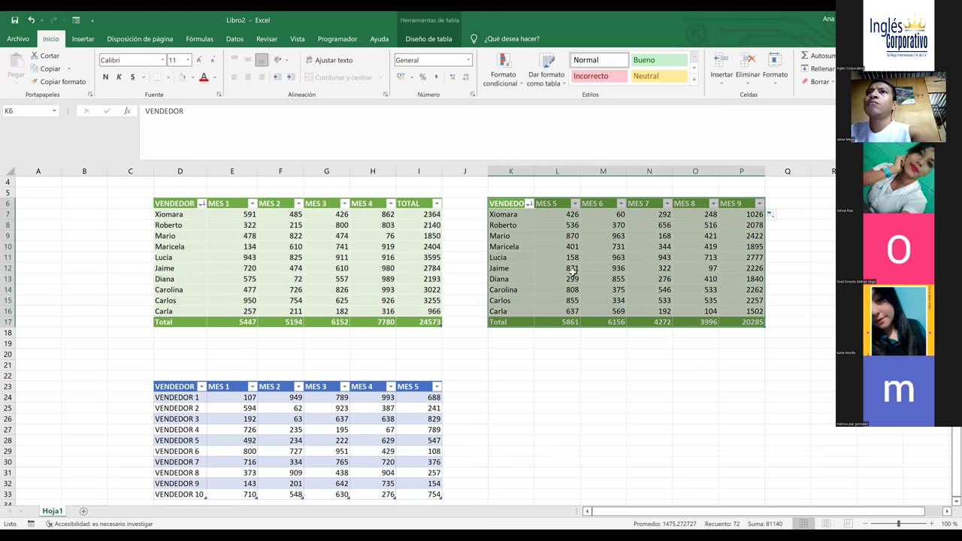
{"action": "left_click", "coordinate": [370, 257]}
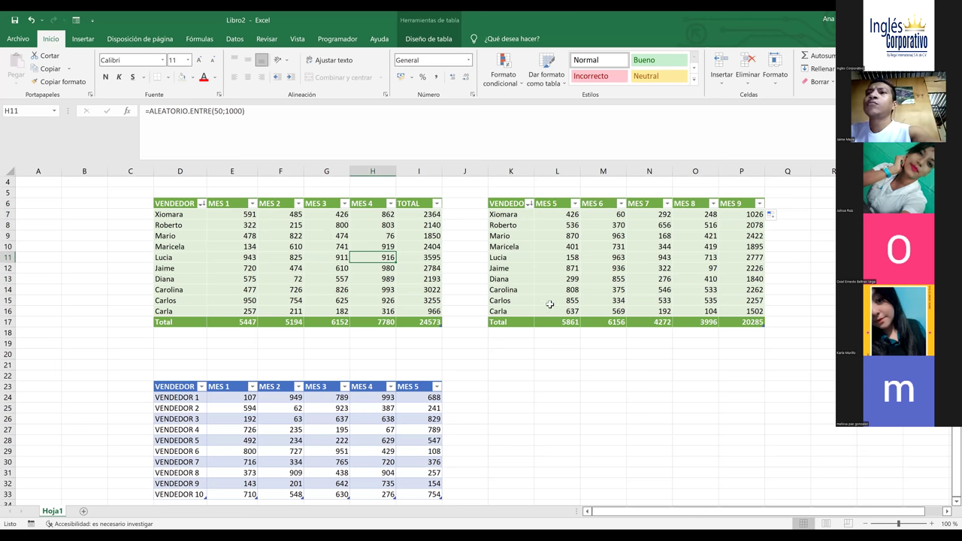
{"action": "left_click", "coordinate": [574, 372]}
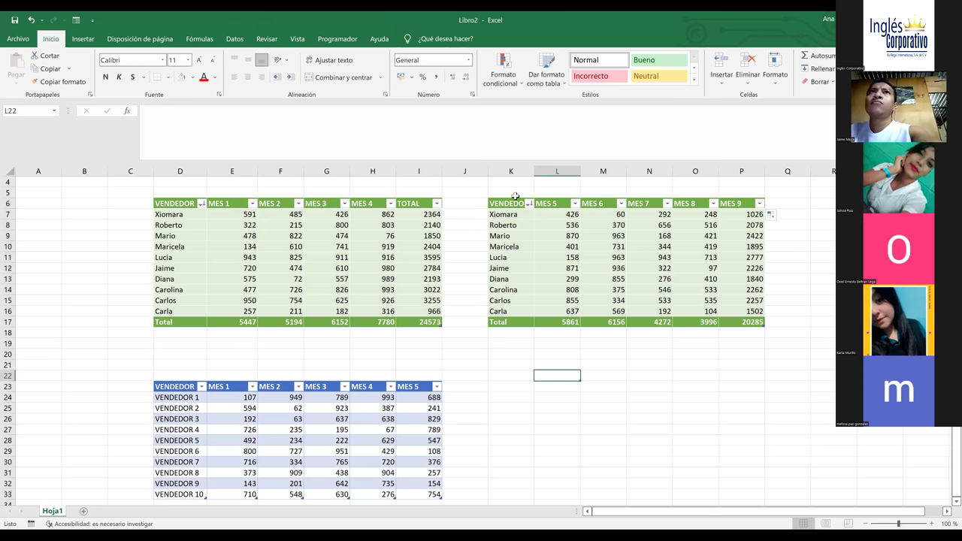
Check the copied table's name and the formula in the original table's first TOTAL cell, I7
{"action": "left_click", "coordinate": [508, 204]}
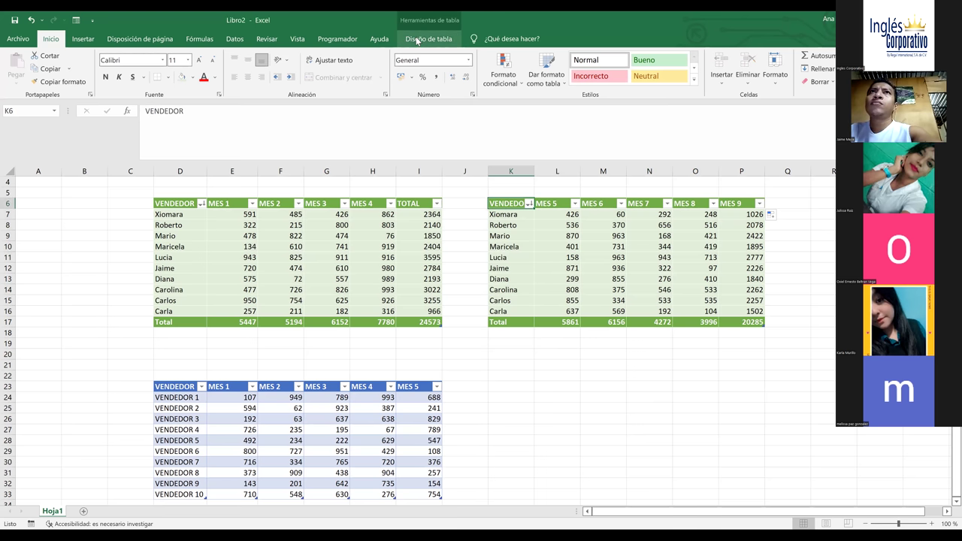
{"action": "left_click", "coordinate": [429, 38]}
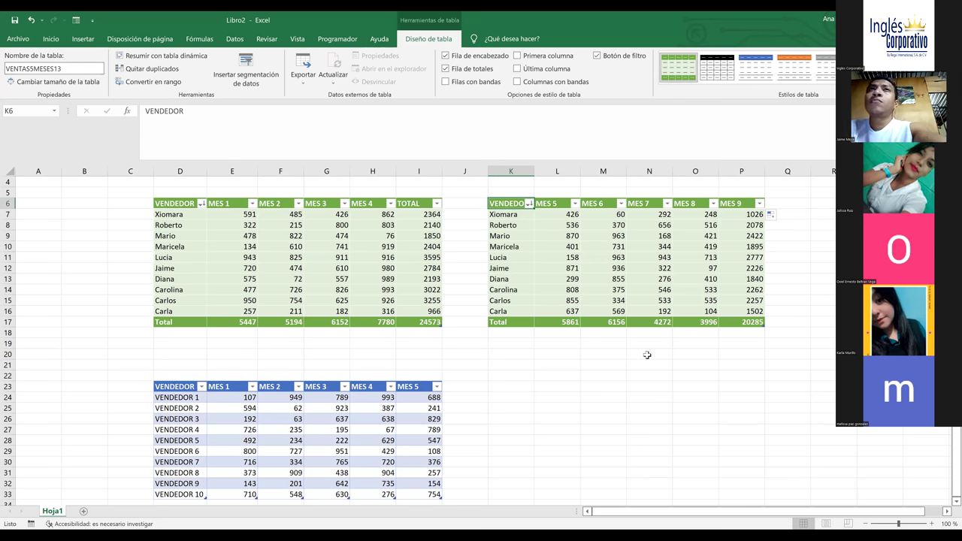
{"action": "left_click", "coordinate": [639, 395]}
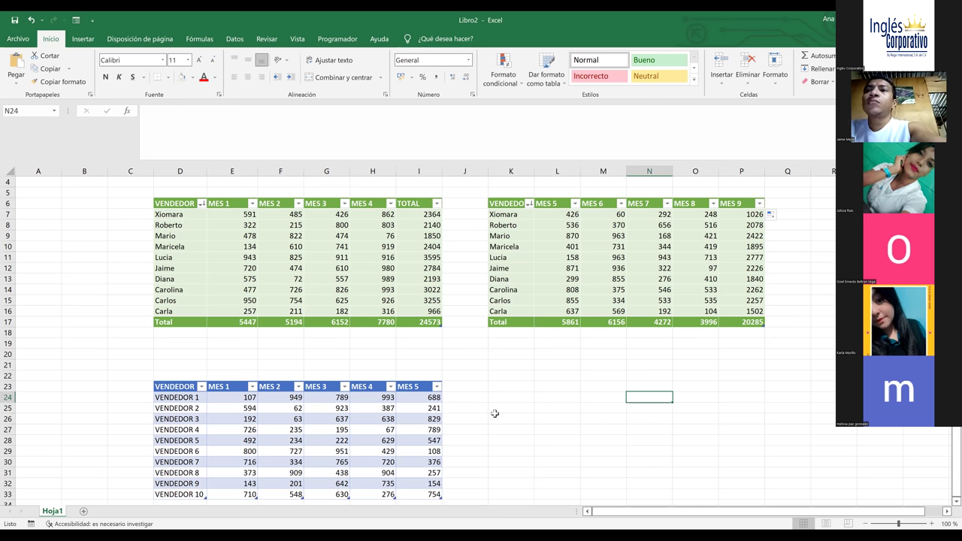
{"action": "left_click", "coordinate": [475, 440]}
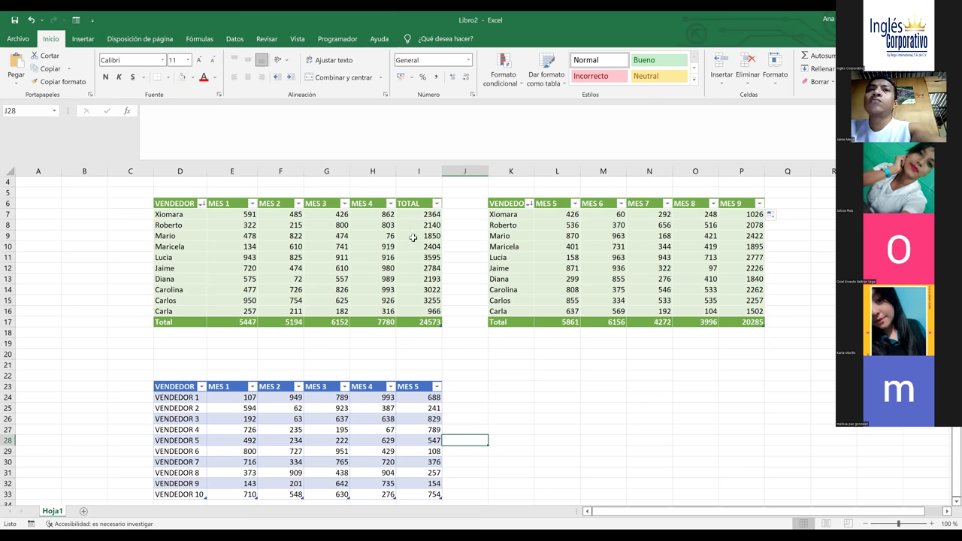
{"action": "left_click", "coordinate": [417, 215]}
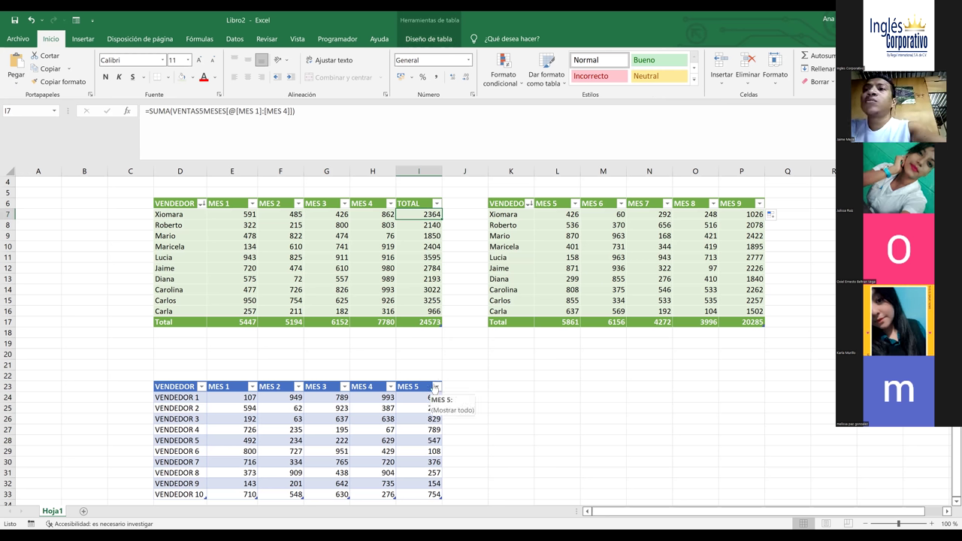
{"action": "left_click", "coordinate": [461, 411]}
Set the lower limit of the ALEATORIO.ENTRE formula in cell E7 of the original sales table to 0
{"action": "left_click_drag", "start_coordinate": [239, 215], "coordinate": [388, 309]}
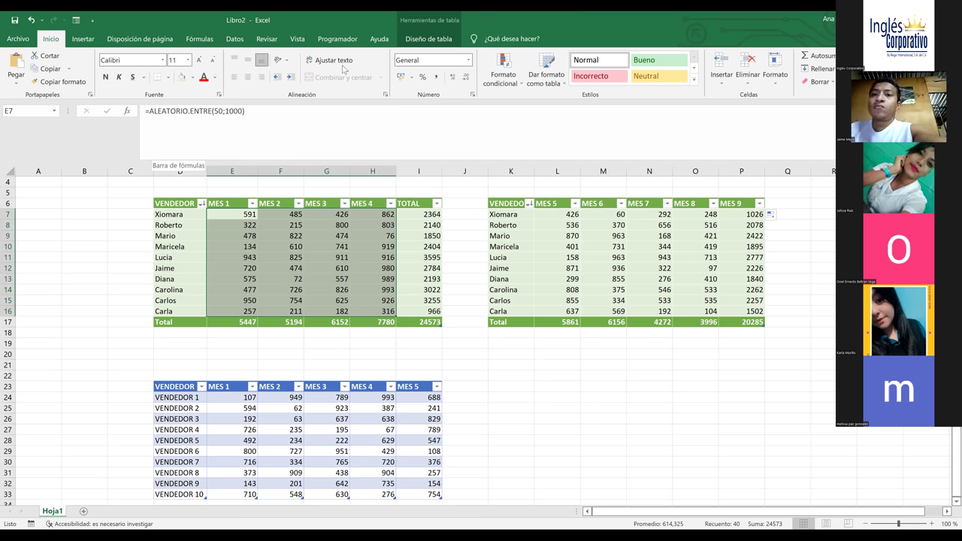
{"action": "key", "text": "F2"}
{"action": "key", "text": "Left"}
{"action": "key", "text": "Left"}
{"action": "key", "text": "Left"}
{"action": "key", "text": "Left"}
{"action": "key", "text": "Left"}
{"action": "key", "text": "Left"}
{"action": "key", "text": "BackSpace"}
{"action": "key", "text": "BackSpace"}
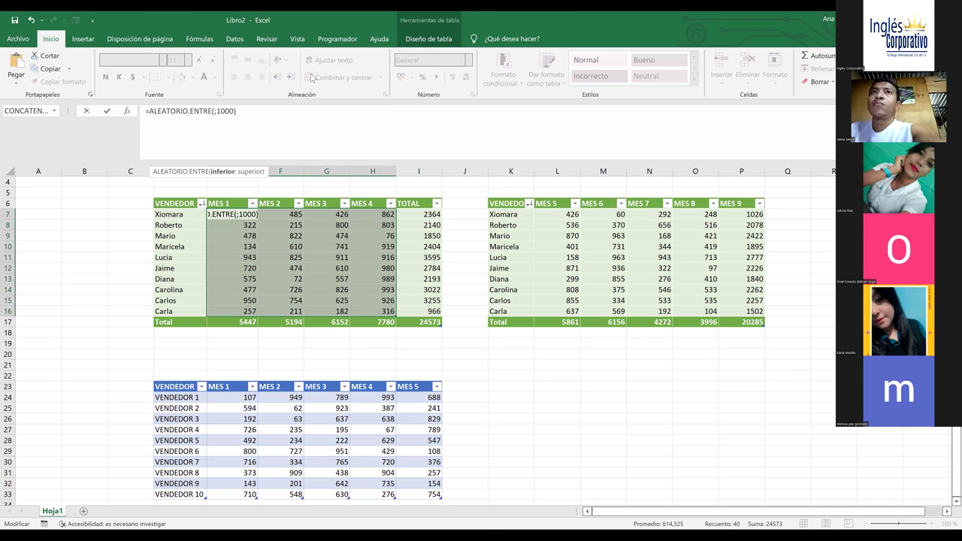
{"action": "type", "text": "0"}
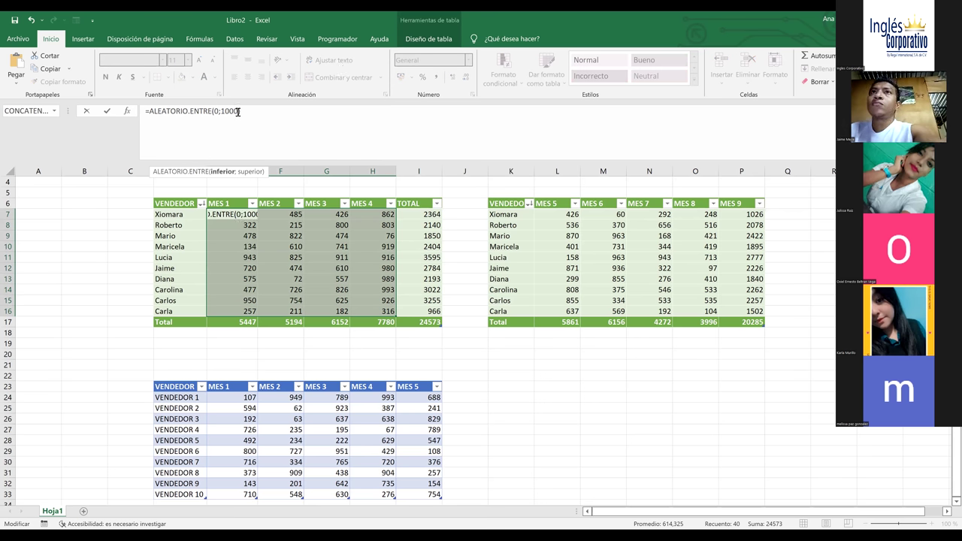
Set the formula's upper limit to 10 and enter it as =ALEATORIO.ENTRE(0;10) in the MES 1 column
{"action": "key", "text": "Right"}
{"action": "key", "text": "Right"}
{"action": "key", "text": "Right"}
{"action": "key", "text": "Delete"}
{"action": "key", "text": "Delete"}
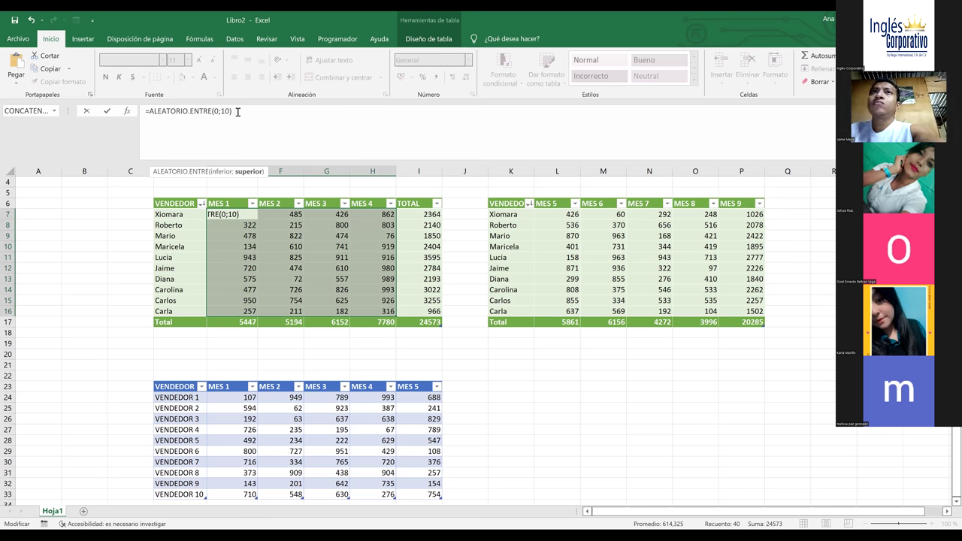
{"action": "key", "text": "Return"}
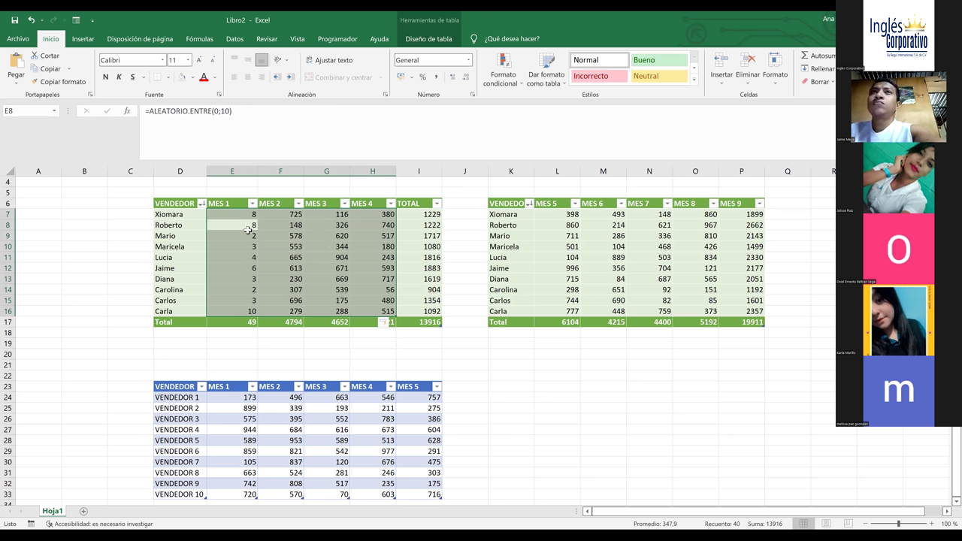
Try to fill the E7 formula across row 7 through column J, and undo the table's expansion into that column
{"action": "left_click", "coordinate": [241, 299]}
{"action": "left_click", "coordinate": [254, 217]}
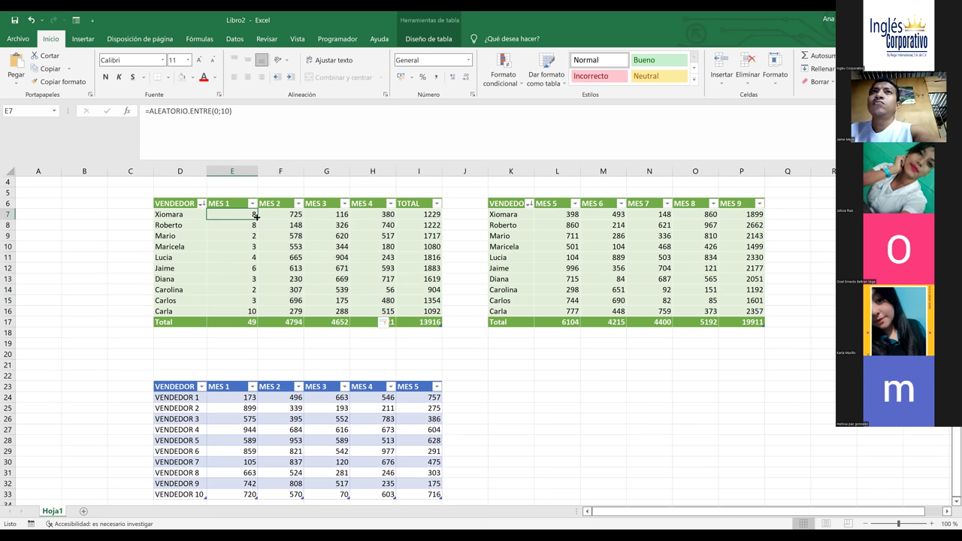
{"action": "left_click_drag", "start_coordinate": [258, 217], "coordinate": [366, 203]}
{"action": "left_click_drag", "start_coordinate": [466, 204], "coordinate": [466, 209]}
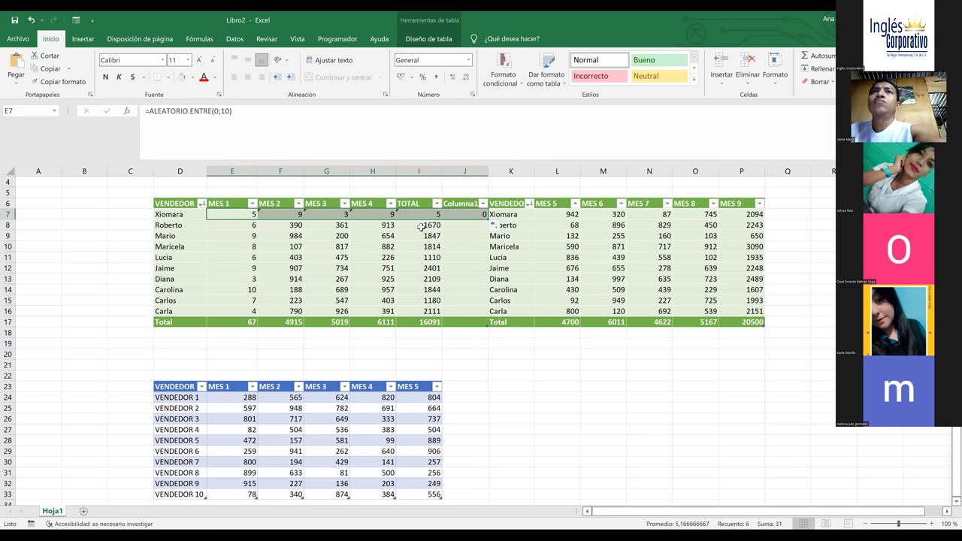
{"action": "key", "text": "ctrl+z"}
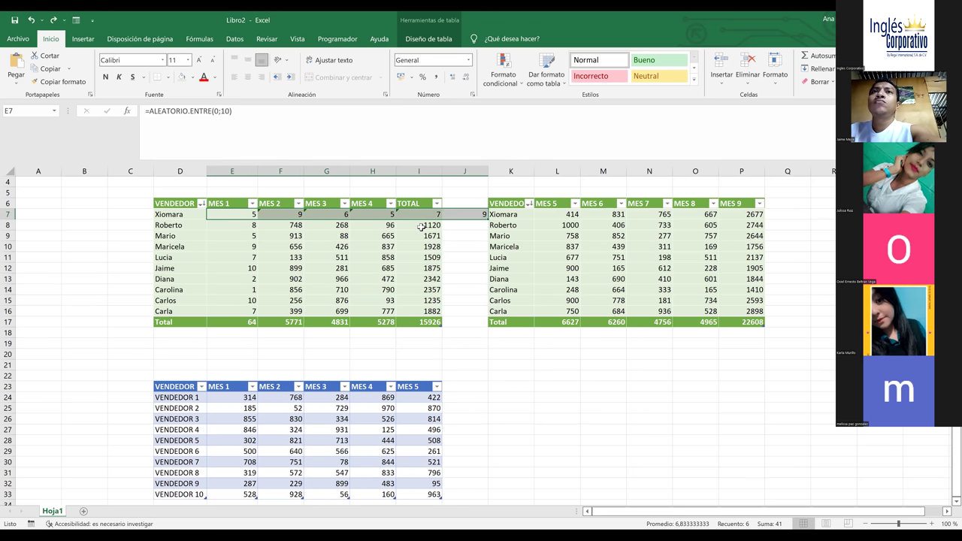
Fill the E7 random formula across the original table's MES 1 to TOTAL columns, down to cell I16
{"action": "left_click", "coordinate": [236, 215]}
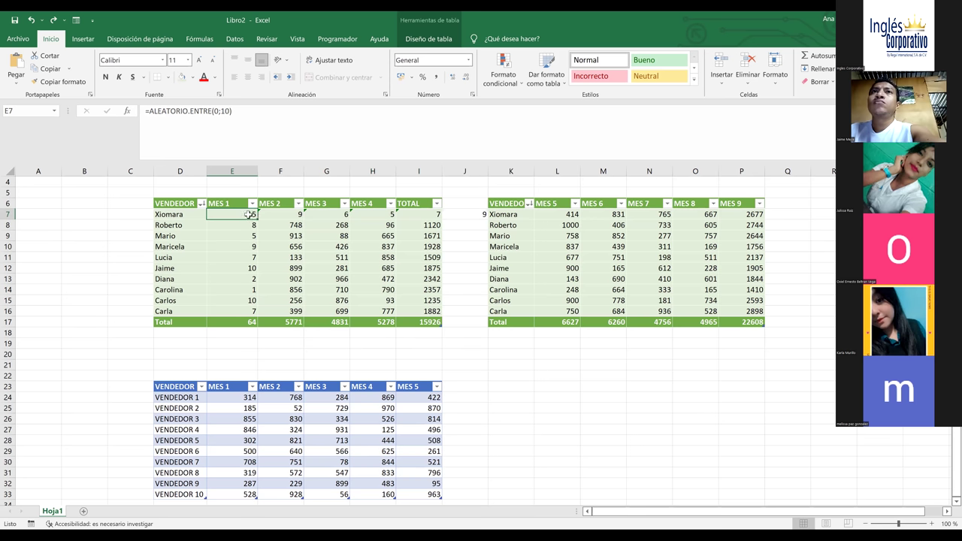
{"action": "left_click_drag", "start_coordinate": [257, 218], "coordinate": [437, 313]}
{"action": "left_click", "coordinate": [510, 367]}
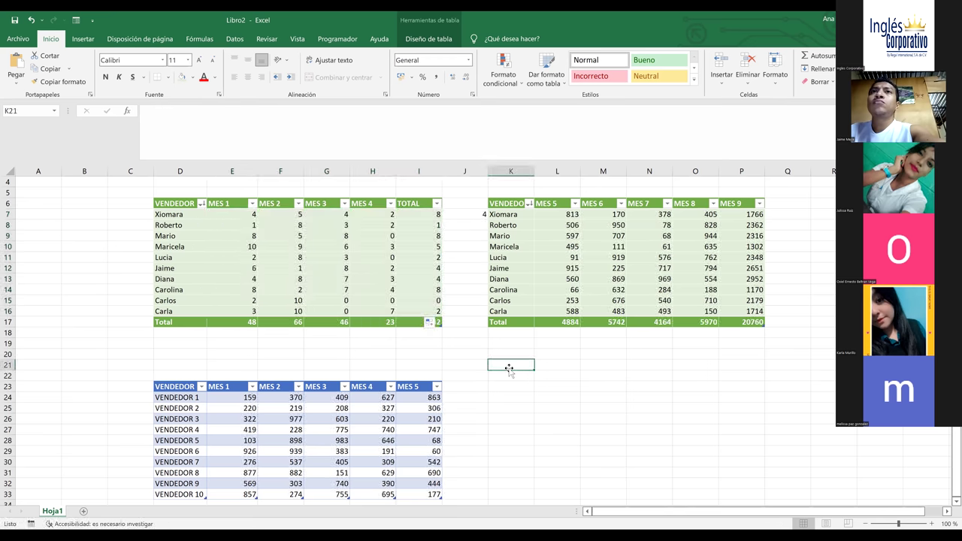
{"action": "left_click", "coordinate": [609, 417]}
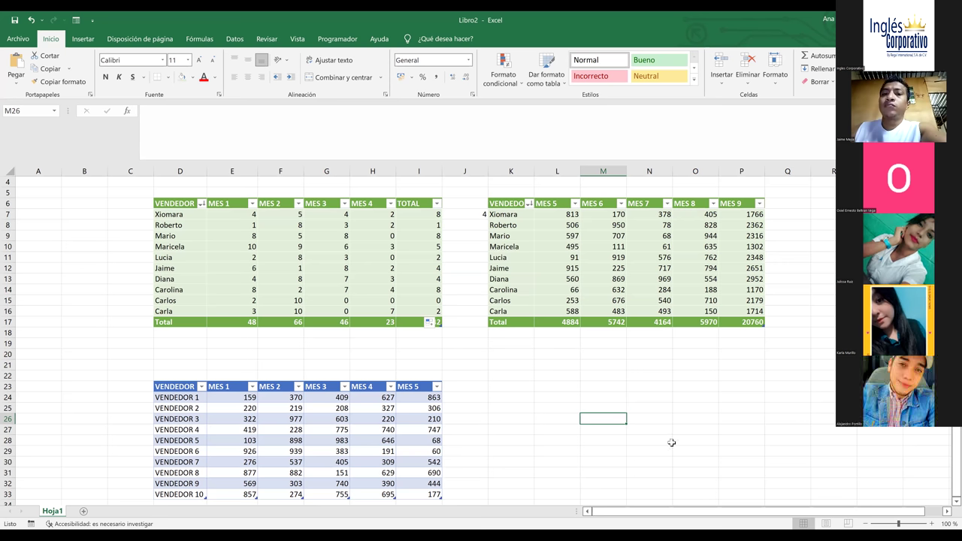
Clear the stray value in cell J7 between the two green tables
{"action": "left_click", "coordinate": [470, 218]}
{"action": "key", "text": "BackSpace"}
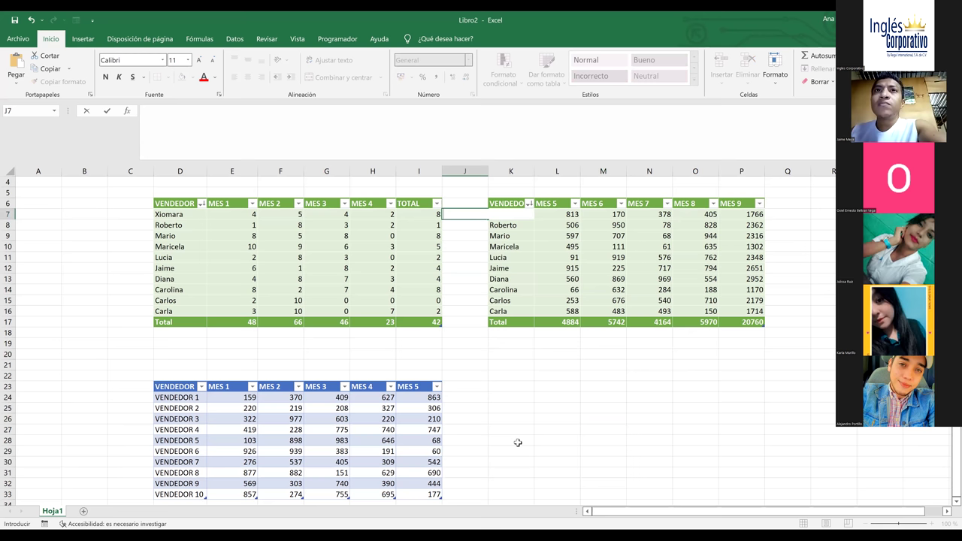
{"action": "left_click", "coordinate": [517, 442]}
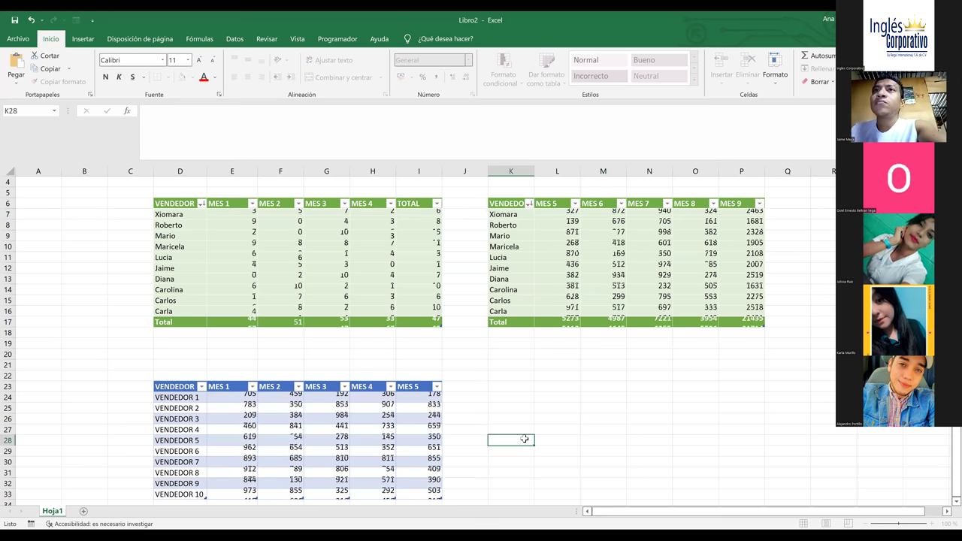